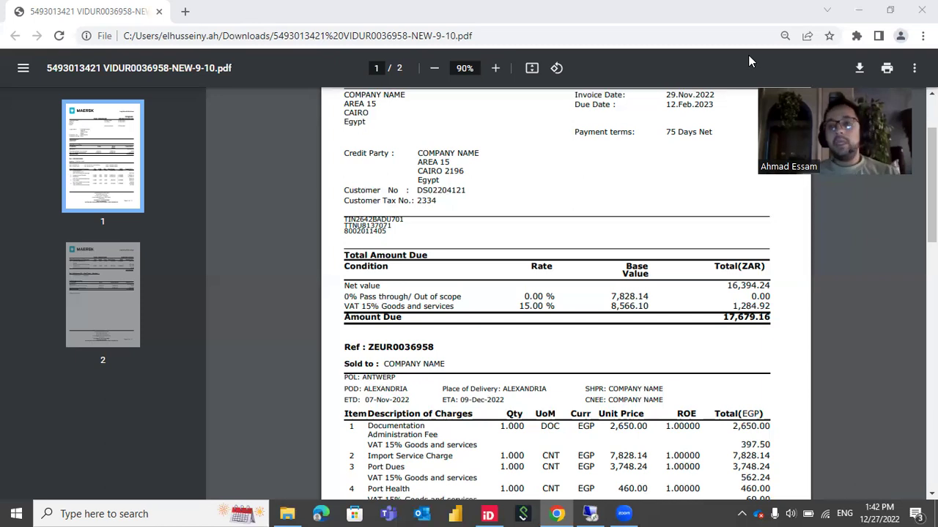
# - Review both pages of the Maersk tax invoice, comparing their headers, total amount sections and general layout
pyautogui.scroll(2, 214, 250)
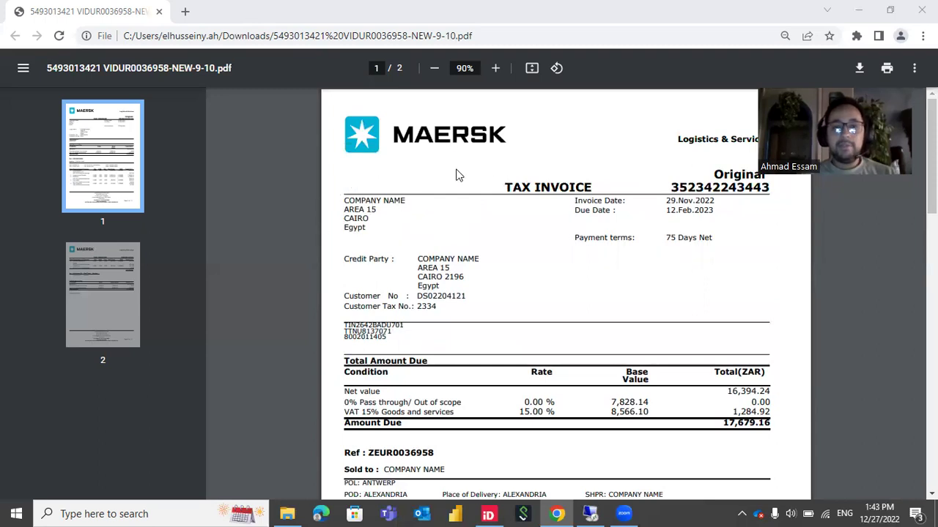
pyautogui.scroll(-1, 294, 260)
pyautogui.scroll(1, 294, 260)
pyautogui.scroll(-1, 293, 257)
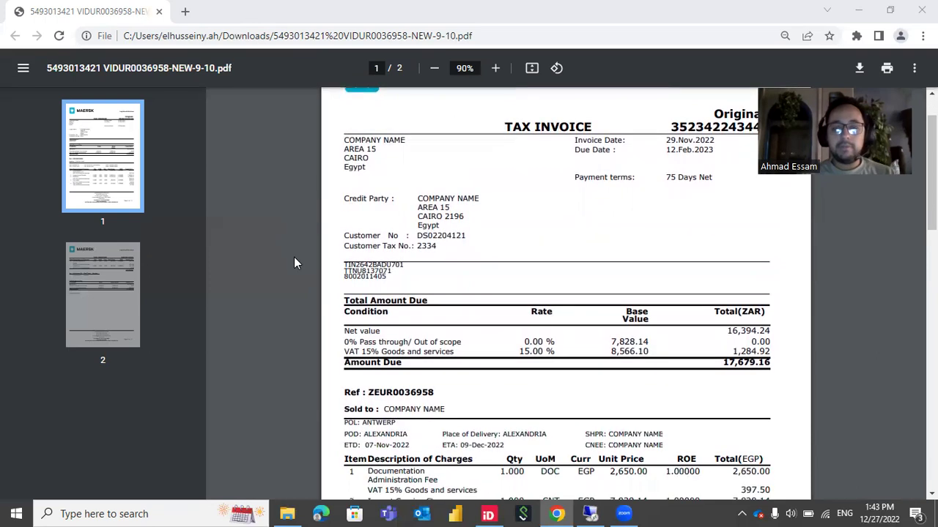
pyautogui.scroll(-1, 294, 258)
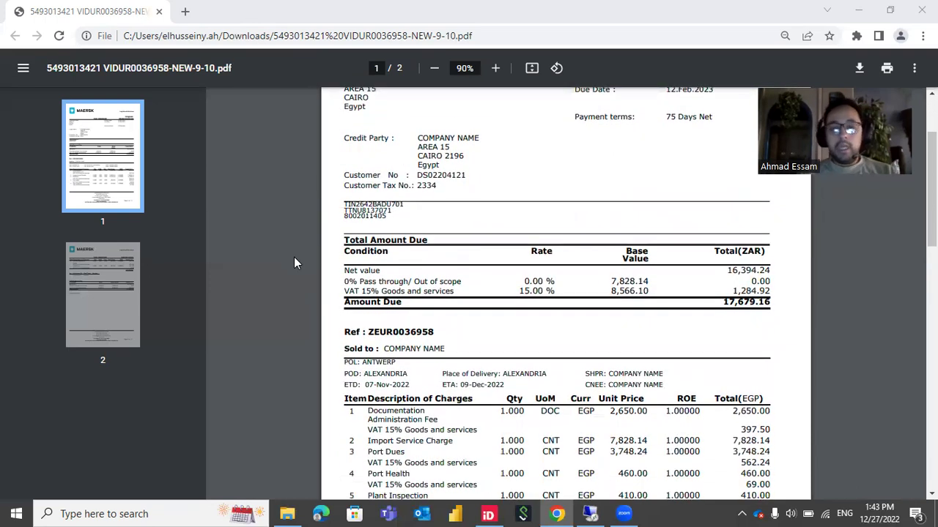
pyautogui.scroll(-1, 293, 257)
pyautogui.scroll(3, 294, 257)
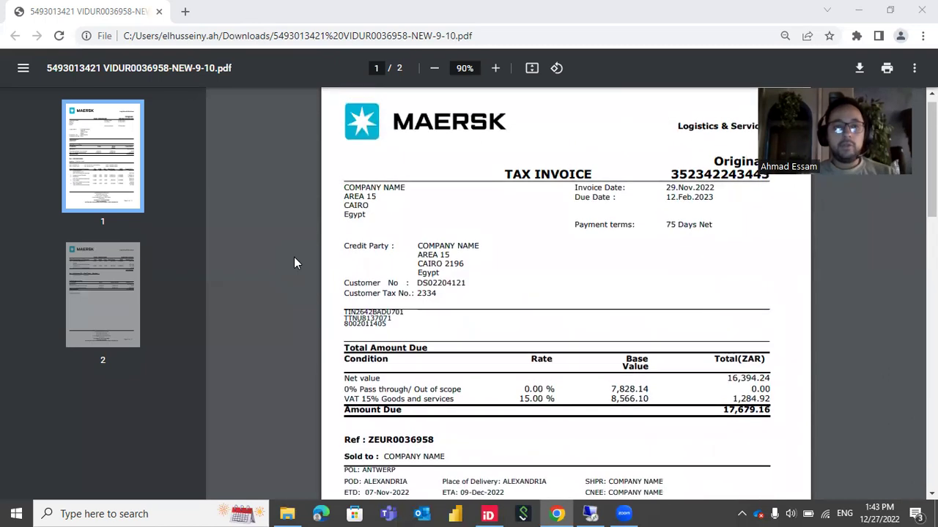
pyautogui.click(106, 296)
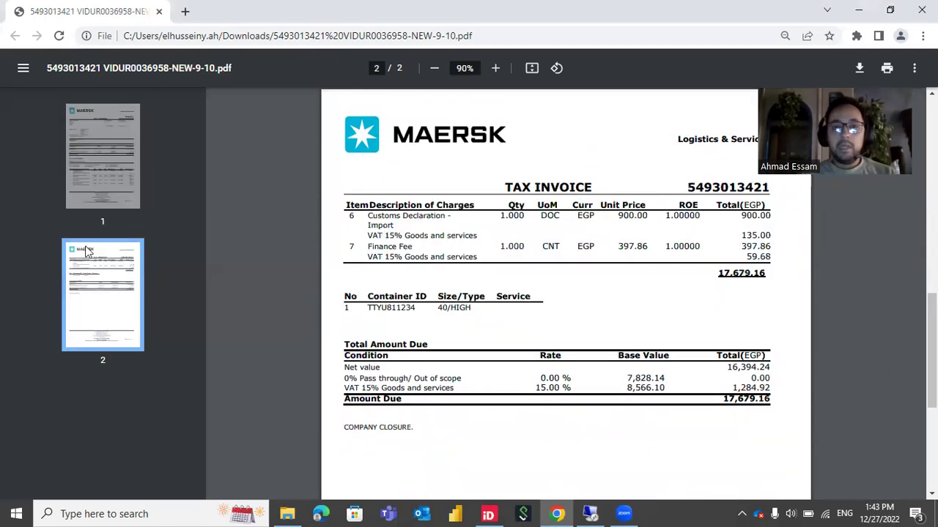
pyautogui.click(84, 173)
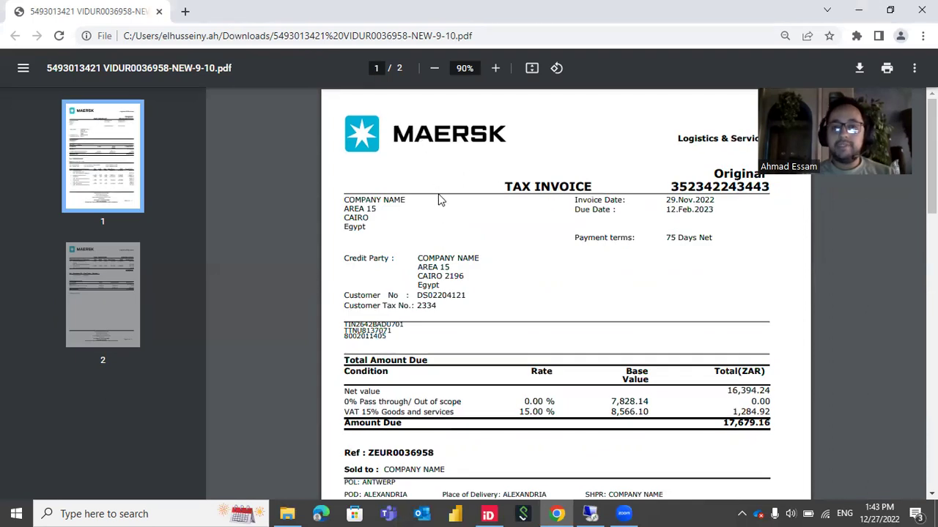
pyautogui.click(135, 276)
pyautogui.click(114, 171)
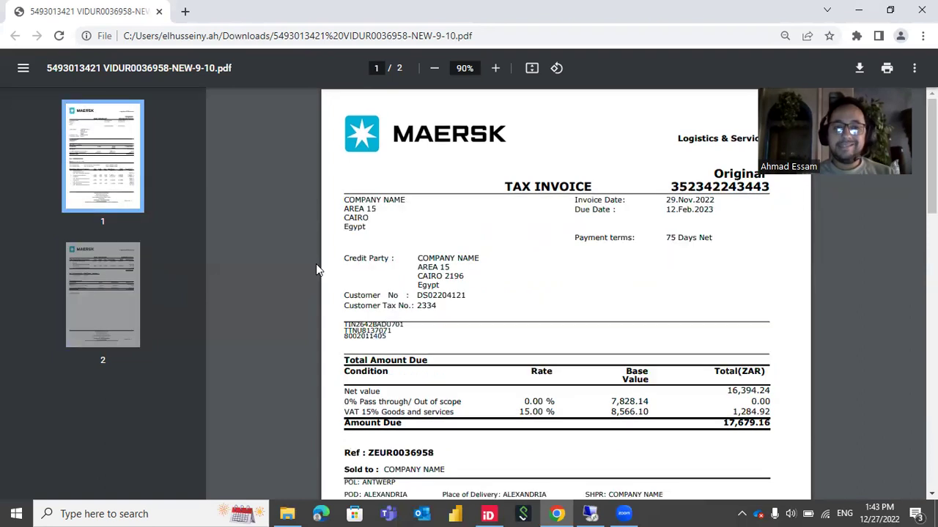
# - Examine how the description of charges table runs from the first invoice page onto the second
pyautogui.scroll(-5, 316, 264)
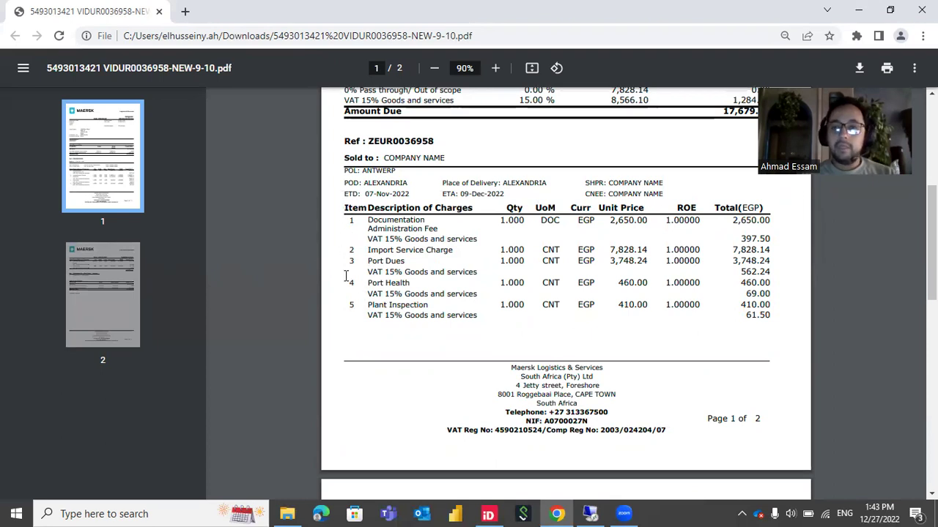
pyautogui.scroll(-5, 417, 267)
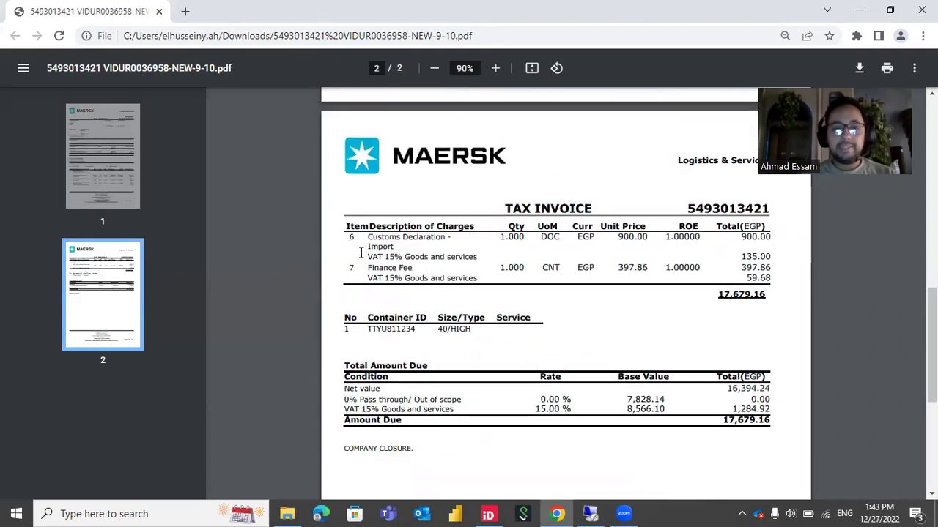
pyautogui.scroll(5, 344, 267)
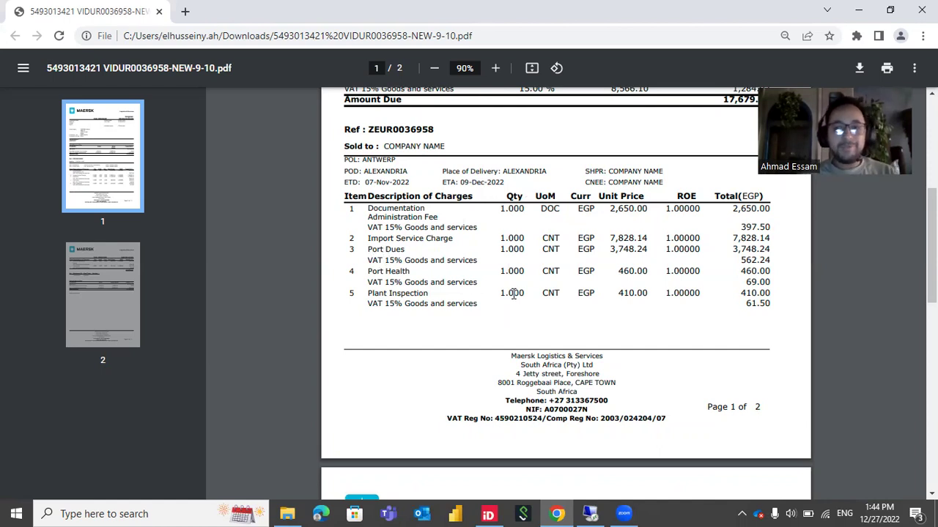
pyautogui.scroll(-5, 513, 293)
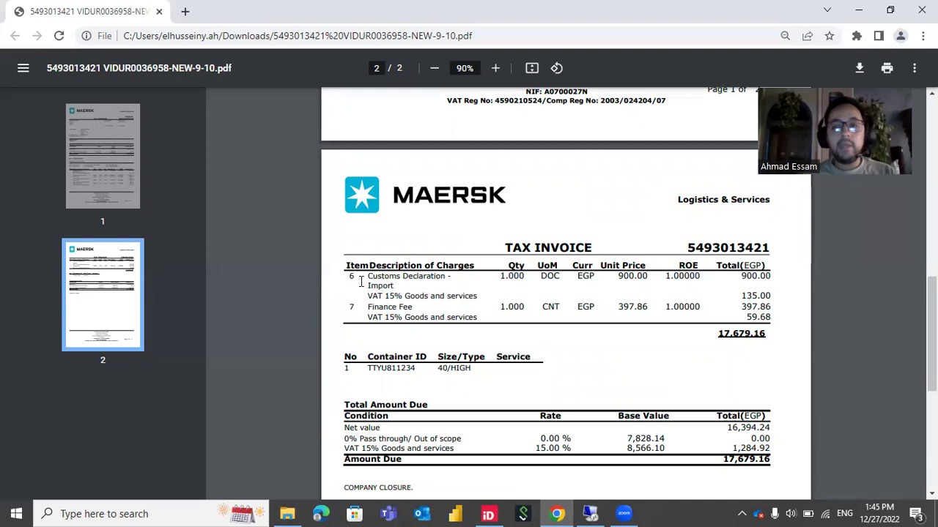
pyautogui.scroll(1, 361, 282)
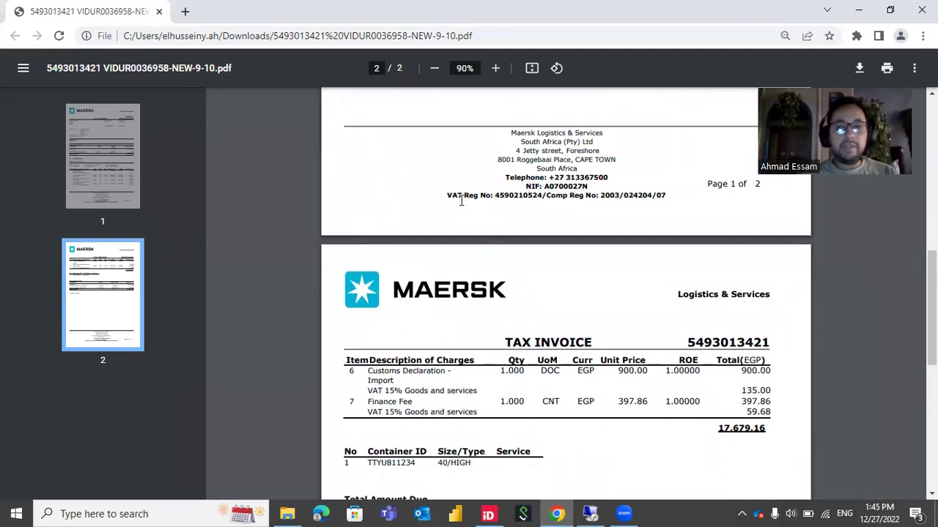
pyautogui.scroll(1, 423, 156)
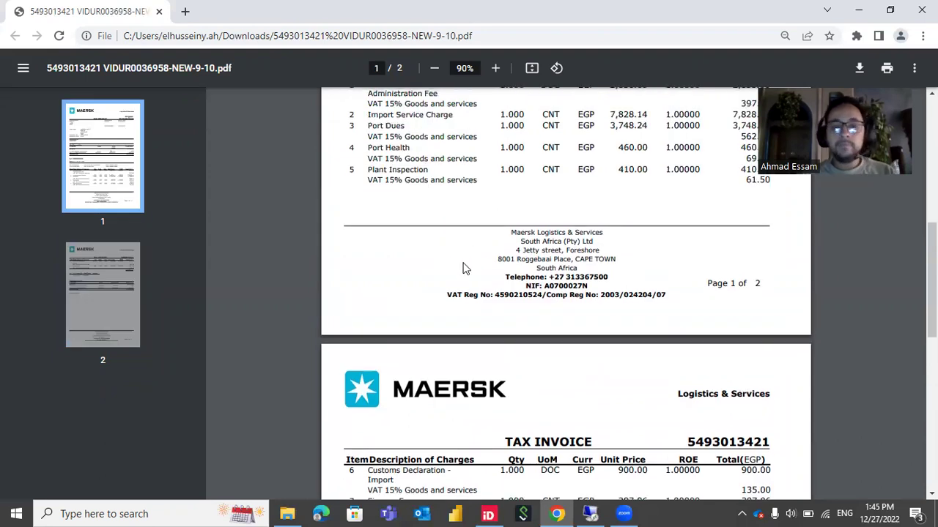
pyautogui.scroll(4, 462, 268)
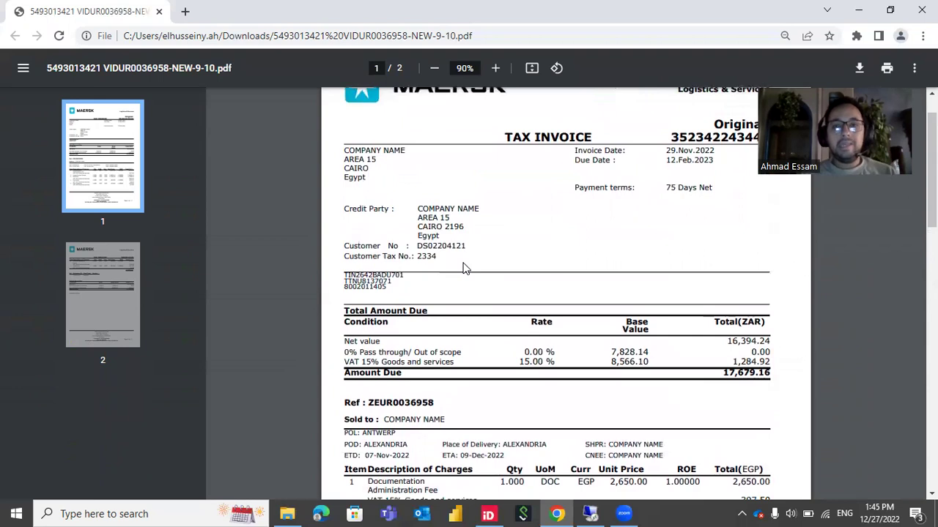
pyautogui.scroll(1, 462, 269)
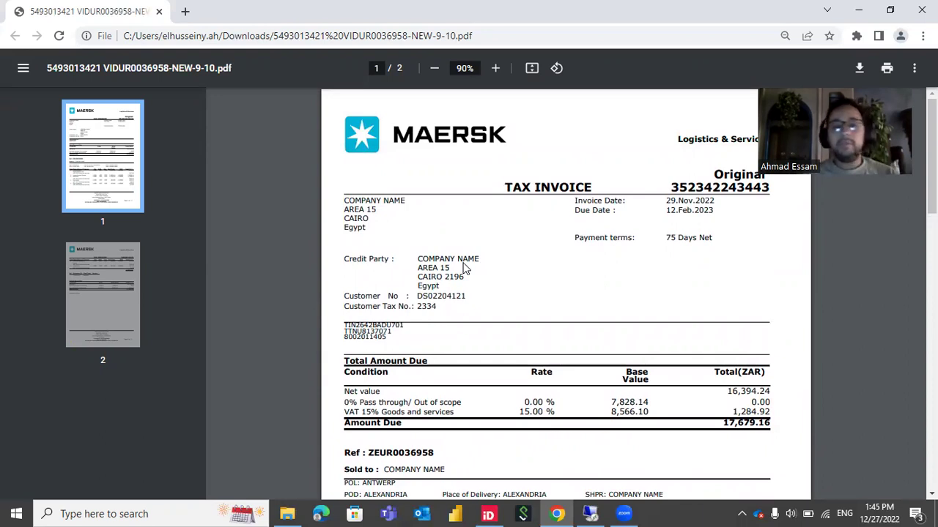
# - Examine the page footer and repeated header that separate the Plant Inspection and Customs Declaration charge lines
pyautogui.scroll(-12, 462, 268)
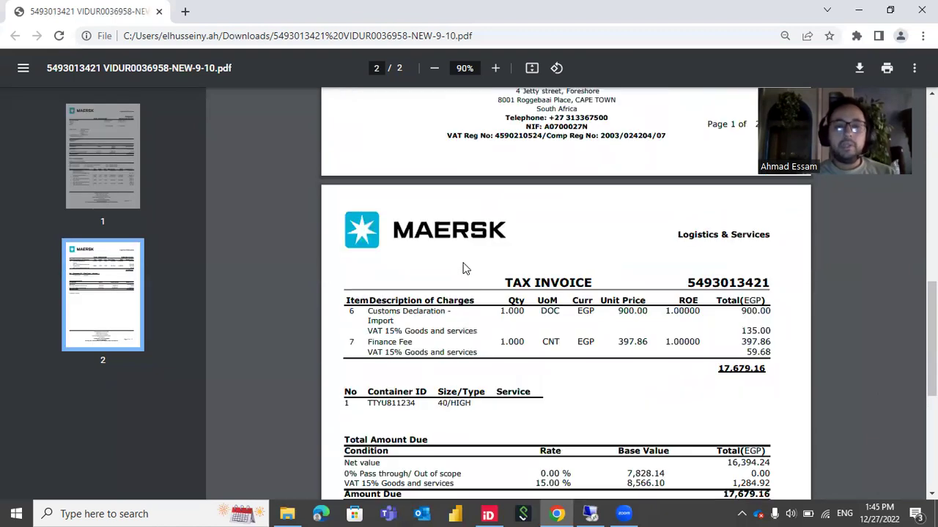
pyautogui.scroll(-2, 463, 268)
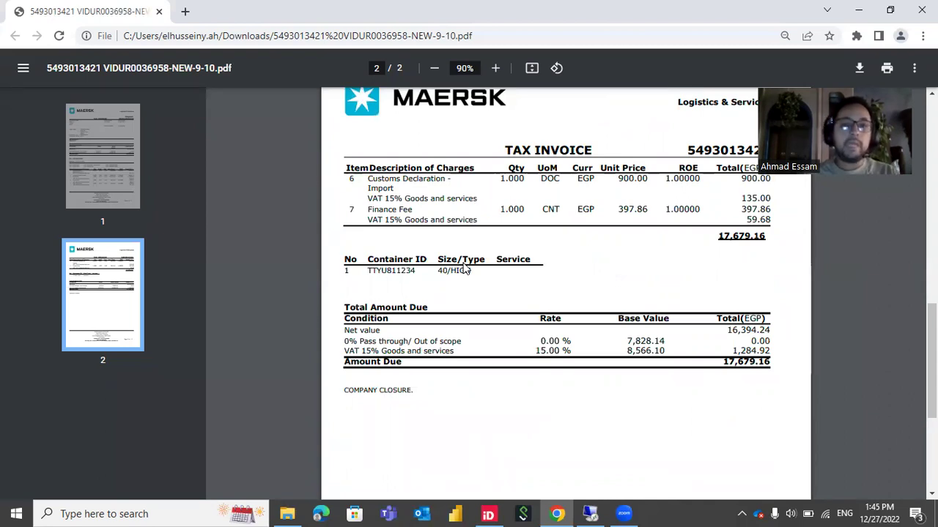
pyautogui.scroll(6, 465, 269)
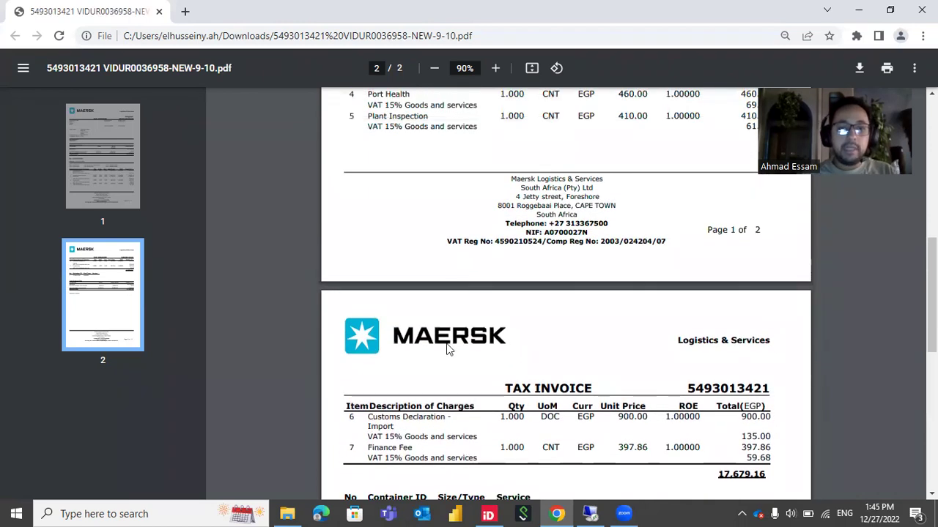
pyautogui.scroll(3, 449, 350)
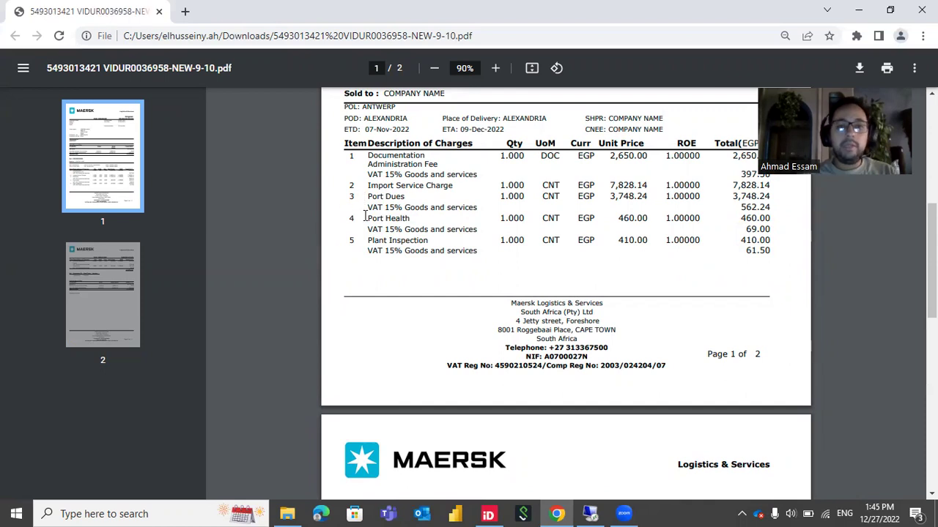
pyautogui.scroll(-3, 524, 244)
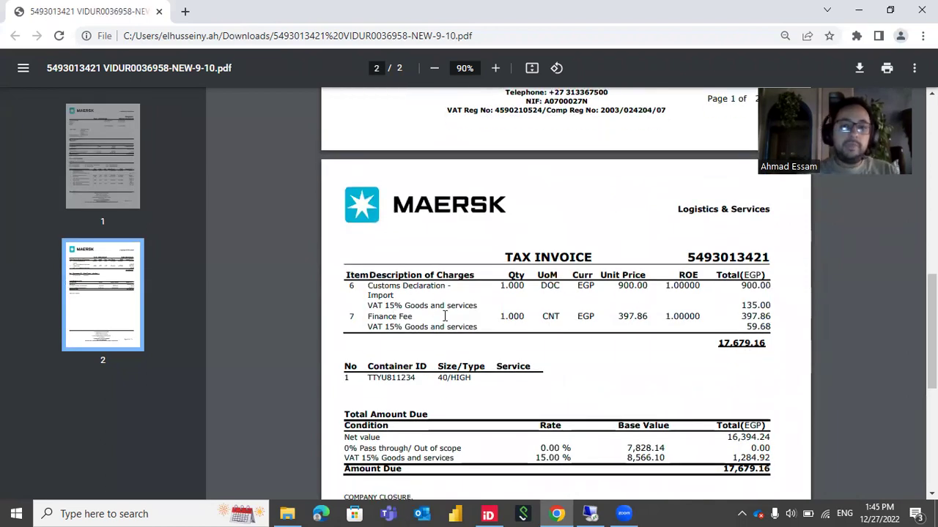
pyautogui.scroll(2, 444, 315)
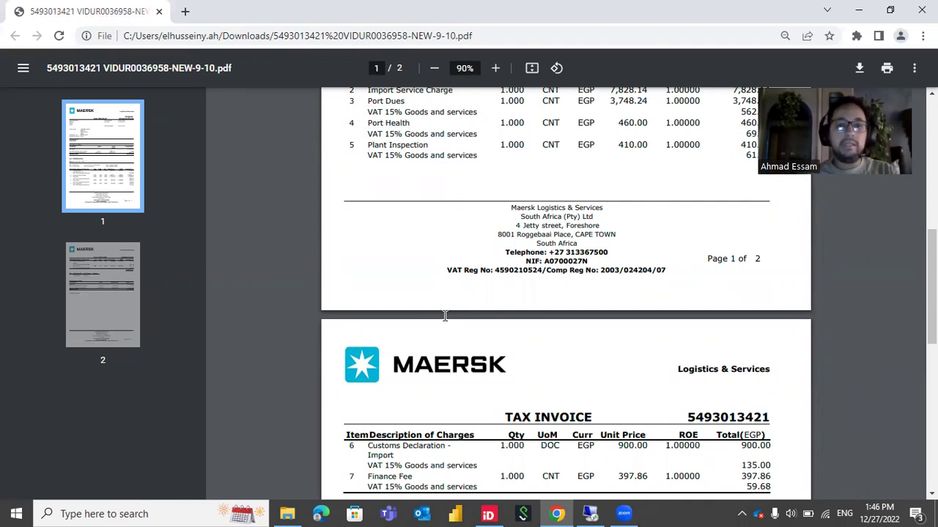
pyautogui.scroll(5, 445, 315)
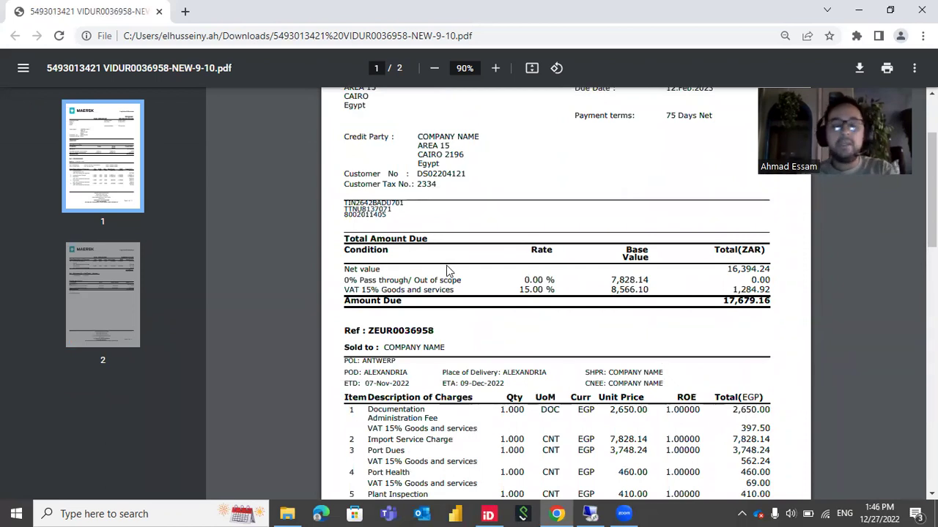
# - Check where the charges table starts on page 1 and where it ends above the container details on page 2
pyautogui.scroll(-3, 448, 270)
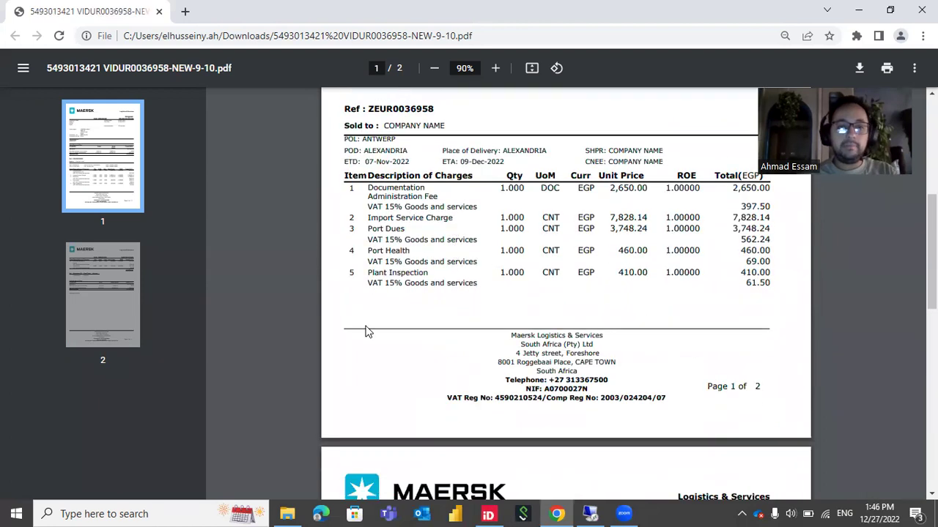
pyautogui.scroll(-5, 368, 331)
pyautogui.scroll(4, 333, 220)
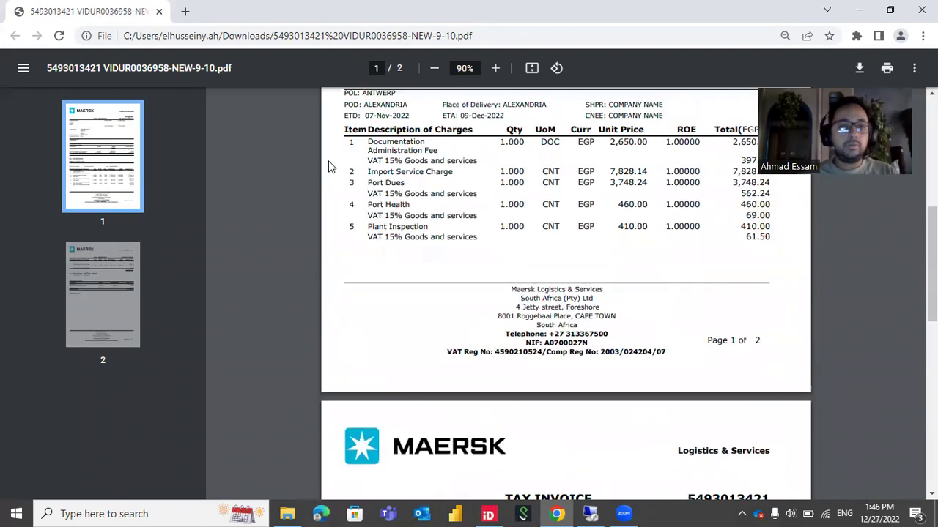
pyautogui.scroll(-5, 412, 233)
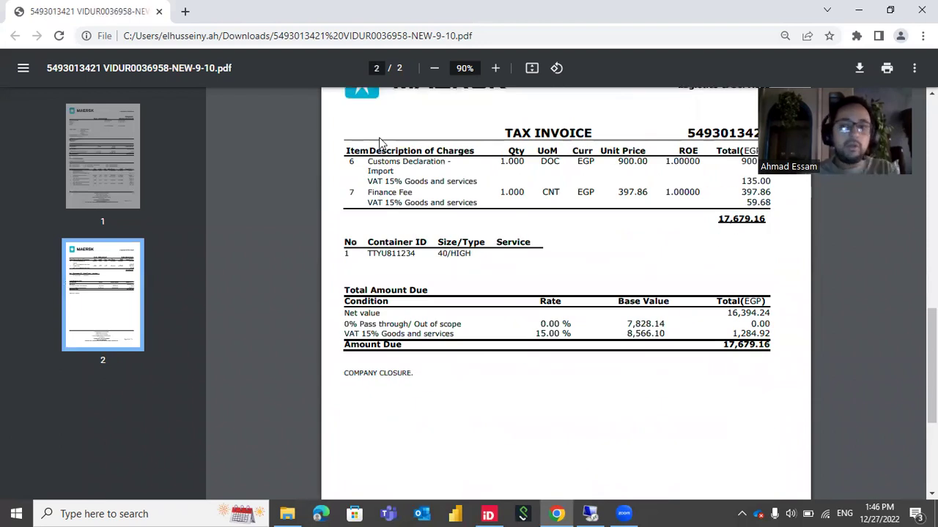
pyautogui.scroll(1, 380, 142)
pyautogui.scroll(-3, 379, 142)
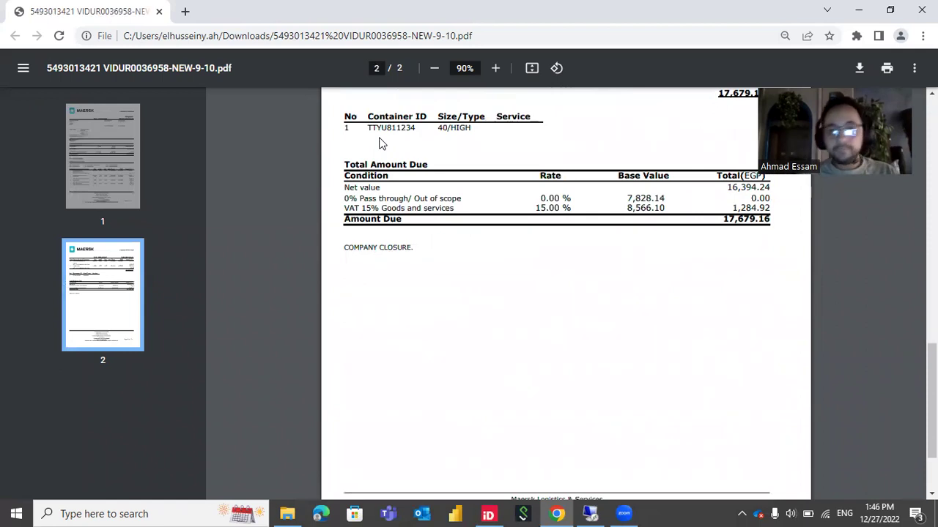
pyautogui.scroll(10, 379, 141)
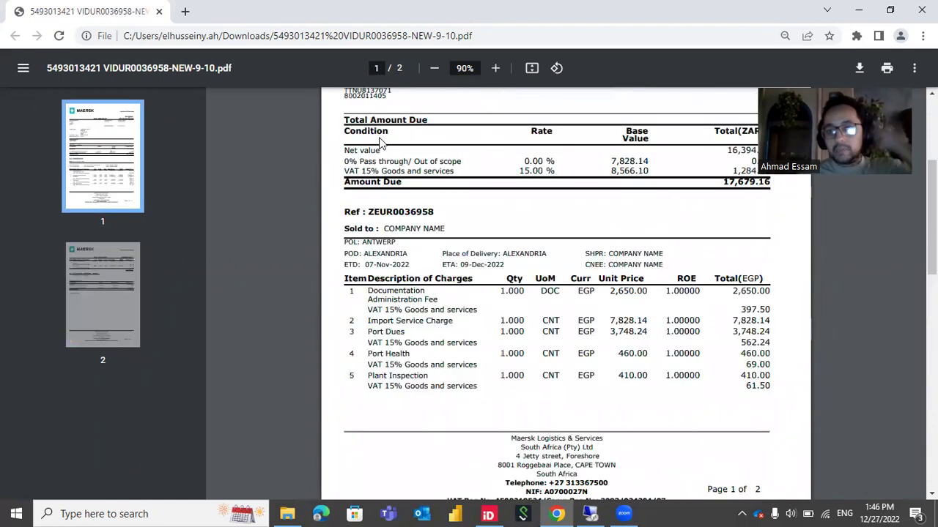
pyautogui.scroll(5, 379, 142)
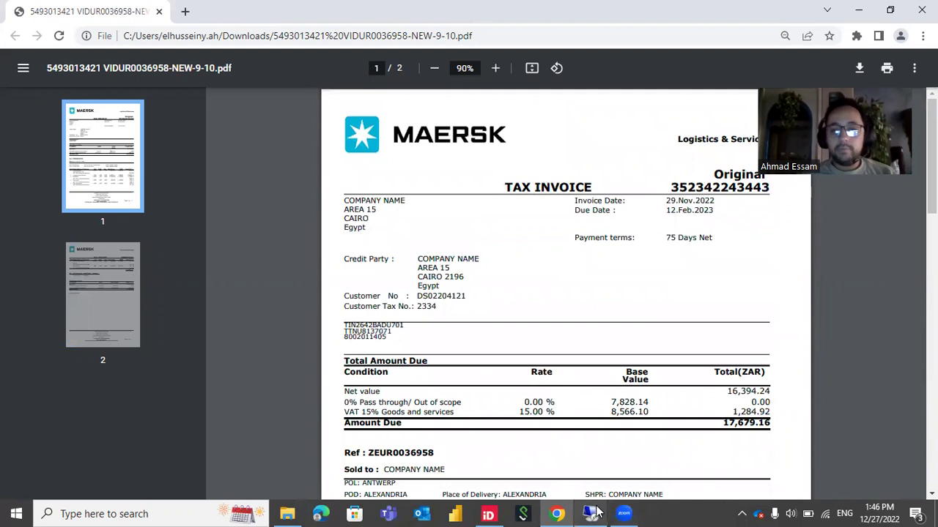
# - Switch to ABBYY FlexiLayout Studio in the remote desktop session and expand the Header and Footer groups of SearchElements
pyautogui.click(596, 514)
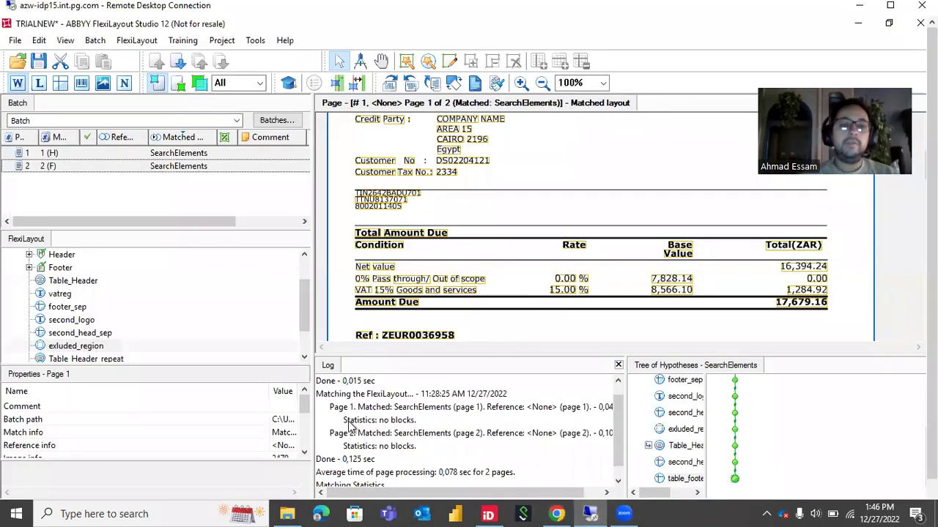
pyautogui.scroll(3, 446, 271)
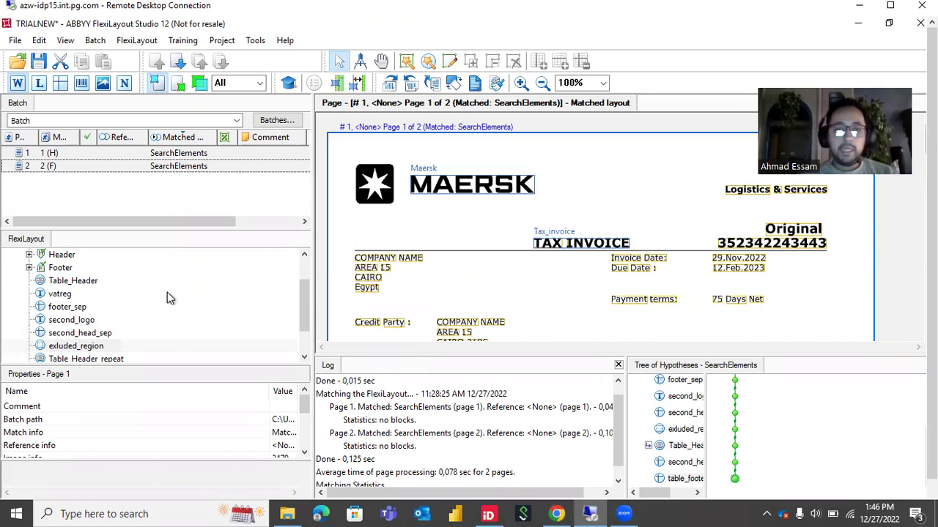
pyautogui.click(29, 255)
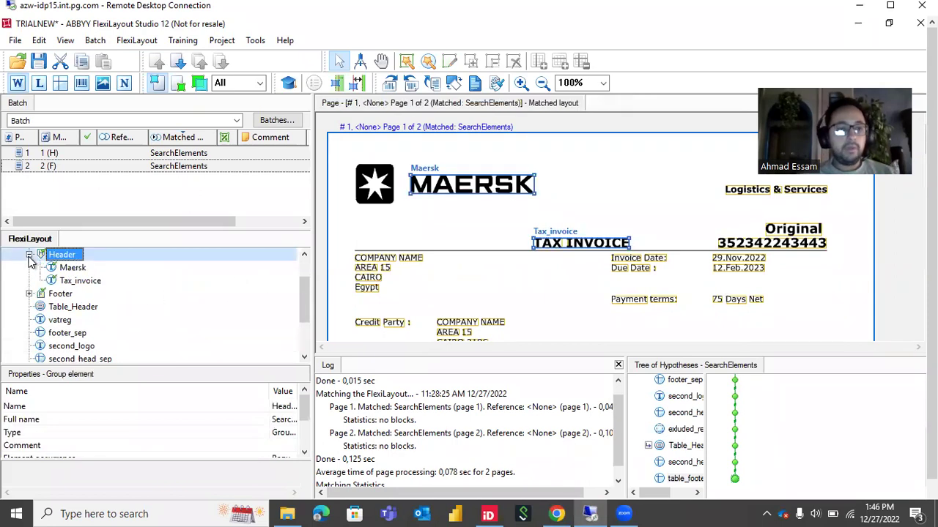
pyautogui.click(29, 294)
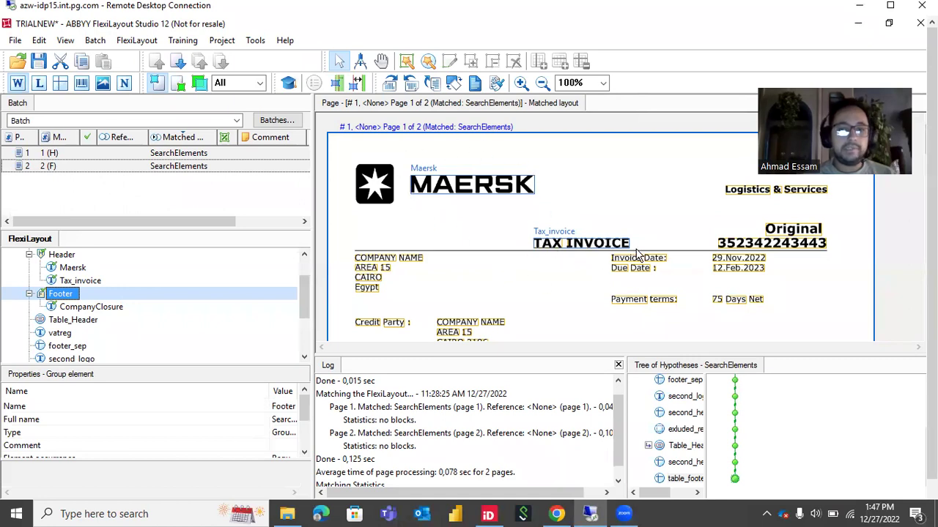
pyautogui.scroll(1, 121, 267)
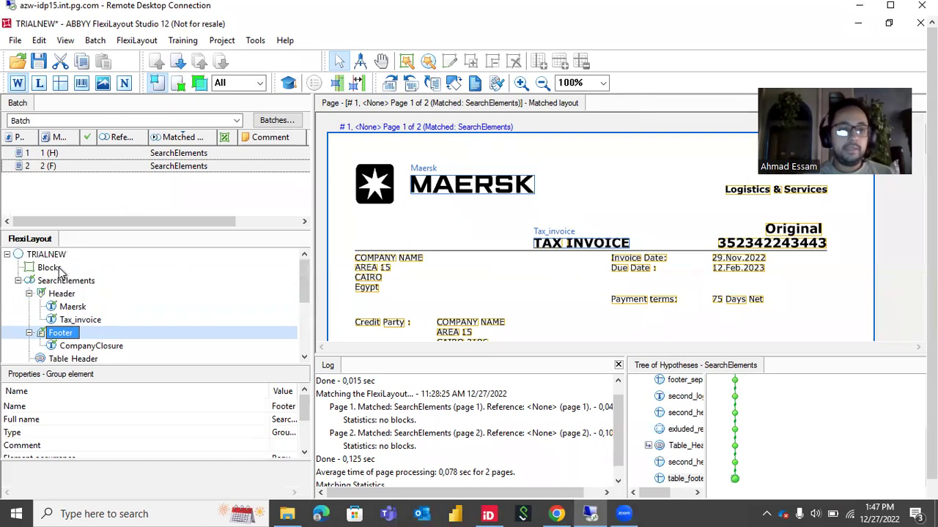
# - Review the Maersk header element's required setting, its static search text and its absolute search area constraints
pyautogui.doubleClick(58, 309)
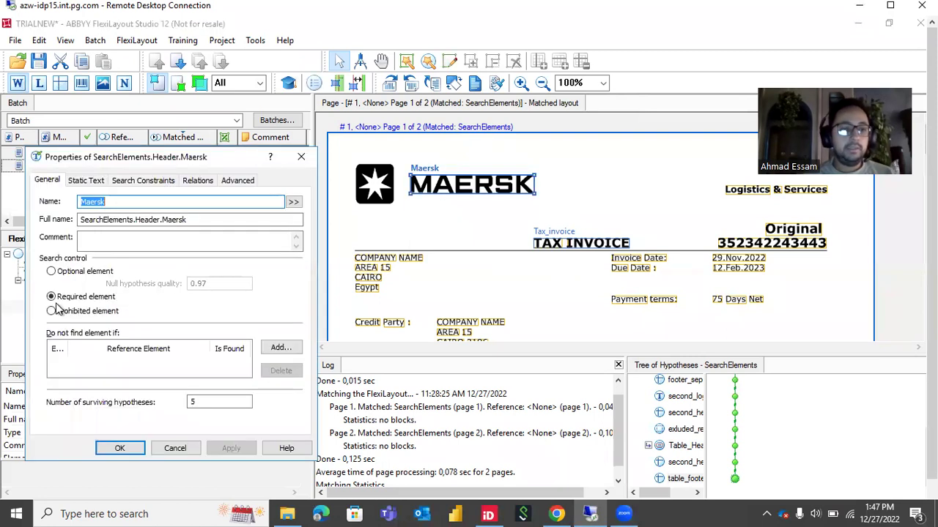
pyautogui.click(86, 181)
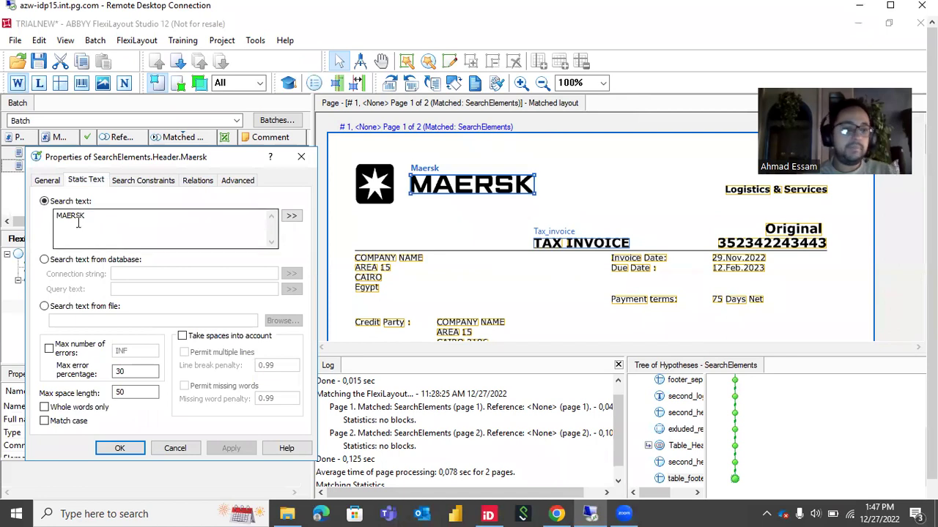
pyautogui.click(153, 183)
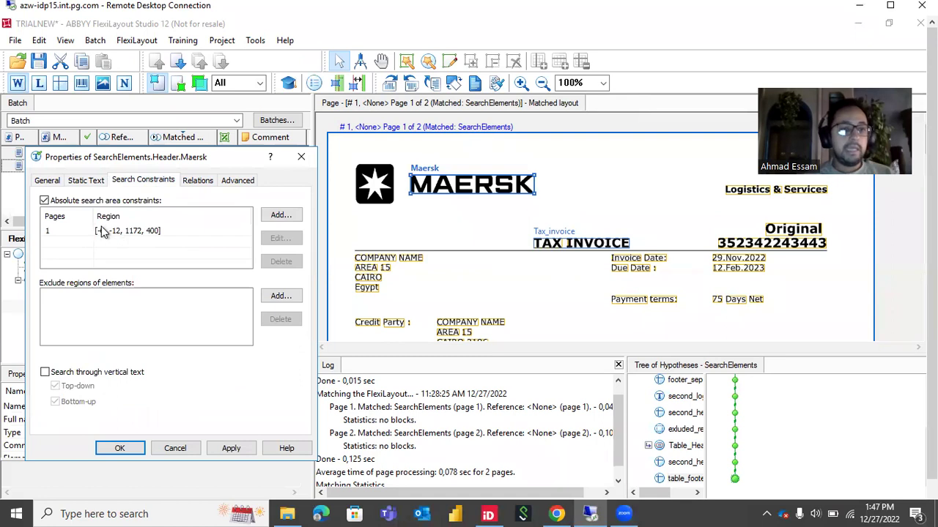
# - Measure a rectangle over the Maersk logo area of page 1, and close the Maersk element's properties
pyautogui.click(360, 62)
pyautogui.click(500, 183)
pyautogui.moveTo(500, 183); pyautogui.dragTo(612, 212)
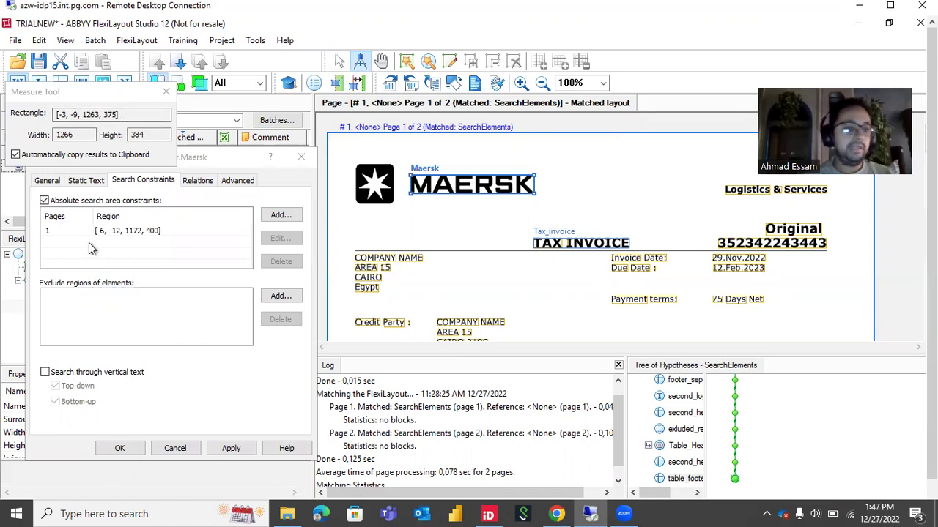
pyautogui.click(162, 96)
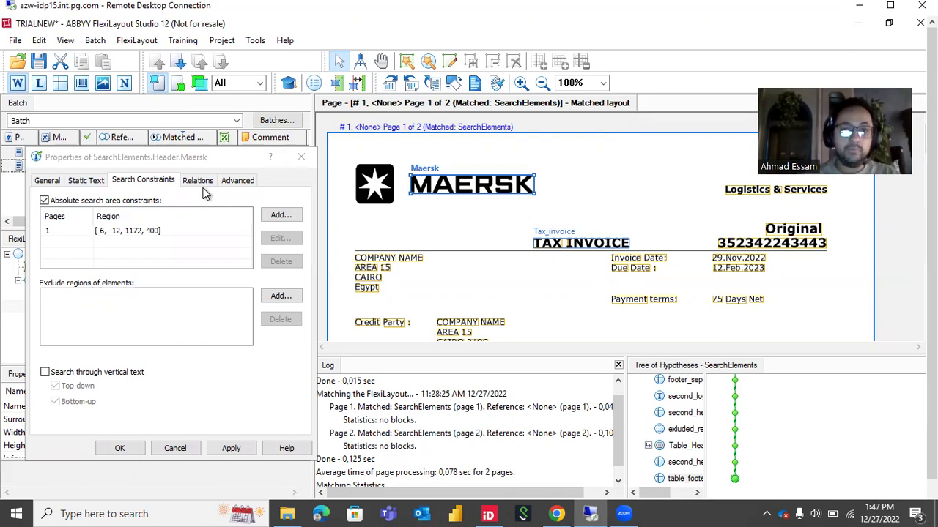
pyautogui.click(301, 158)
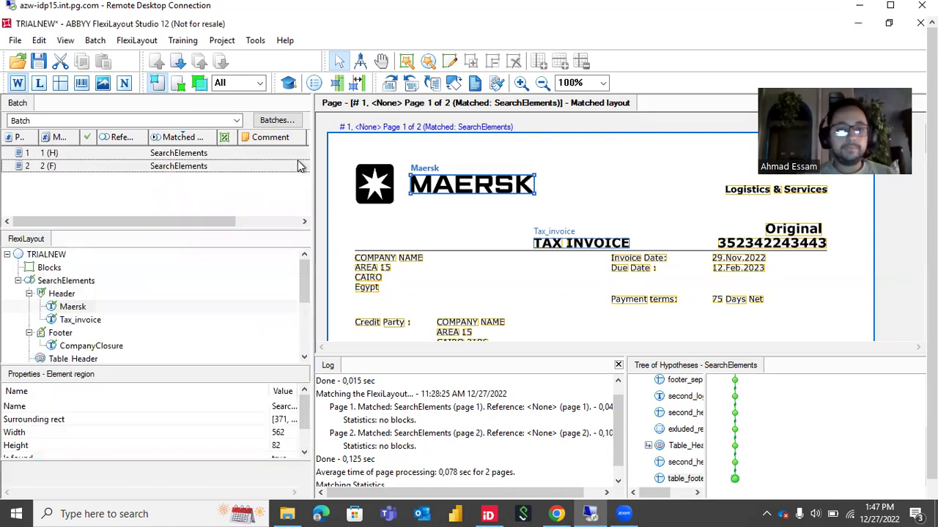
# - Examine the Tax_invoice element's Below and RightOf relations to Maersk and the page area the two cover together
pyautogui.doubleClick(66, 323)
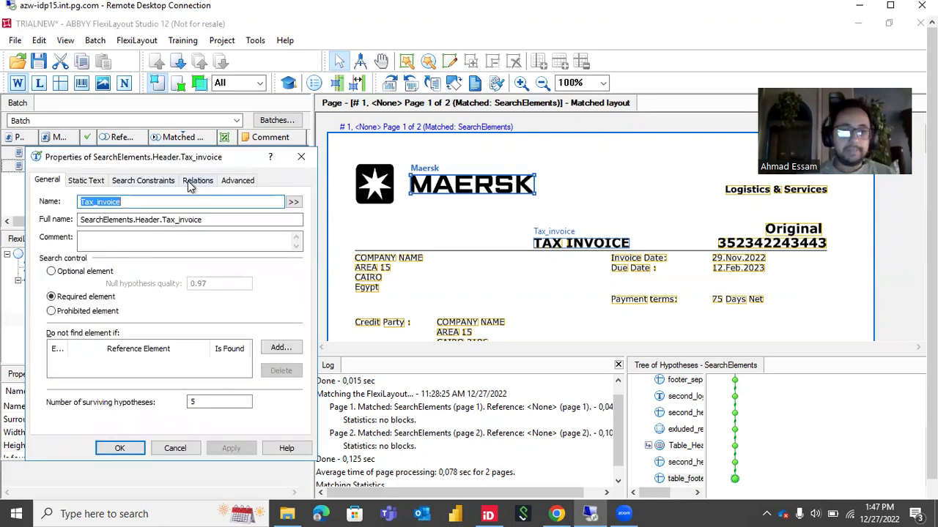
pyautogui.click(191, 183)
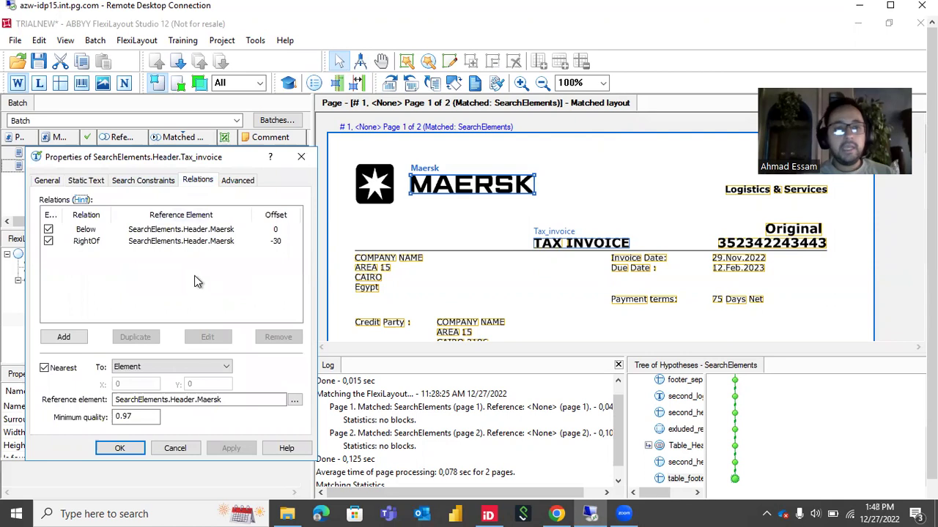
pyautogui.click(187, 241)
pyautogui.keyDown('ctrl'); pyautogui.click(183, 229); pyautogui.keyUp('ctrl')
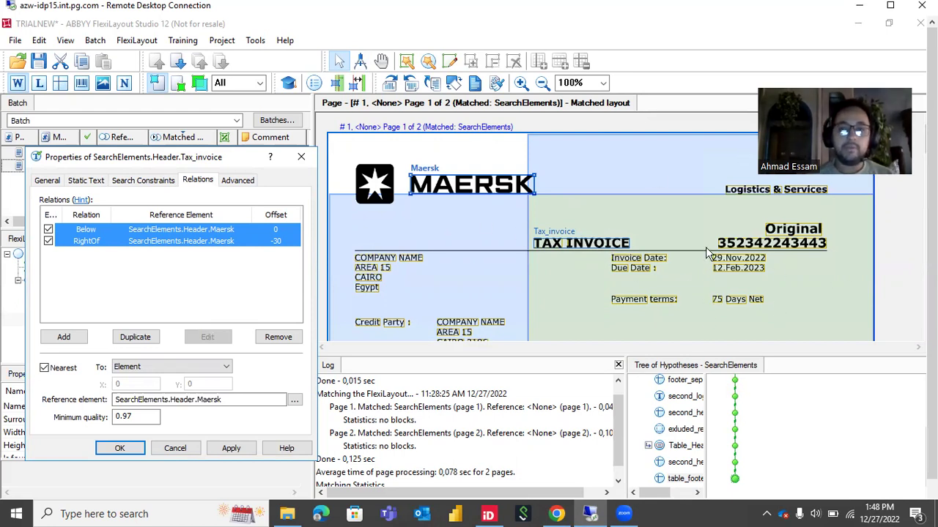
pyautogui.scroll(-10, 706, 252)
pyautogui.scroll(-3, 705, 246)
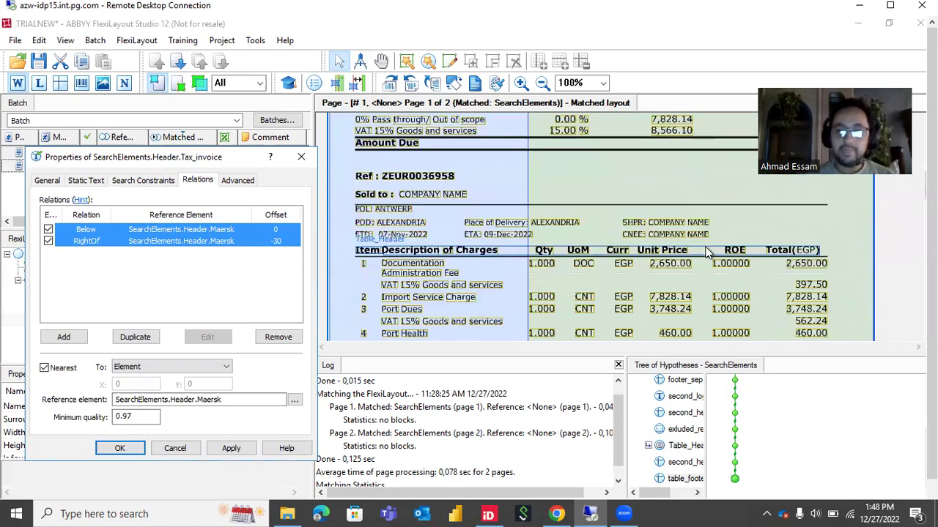
pyautogui.scroll(10, 707, 253)
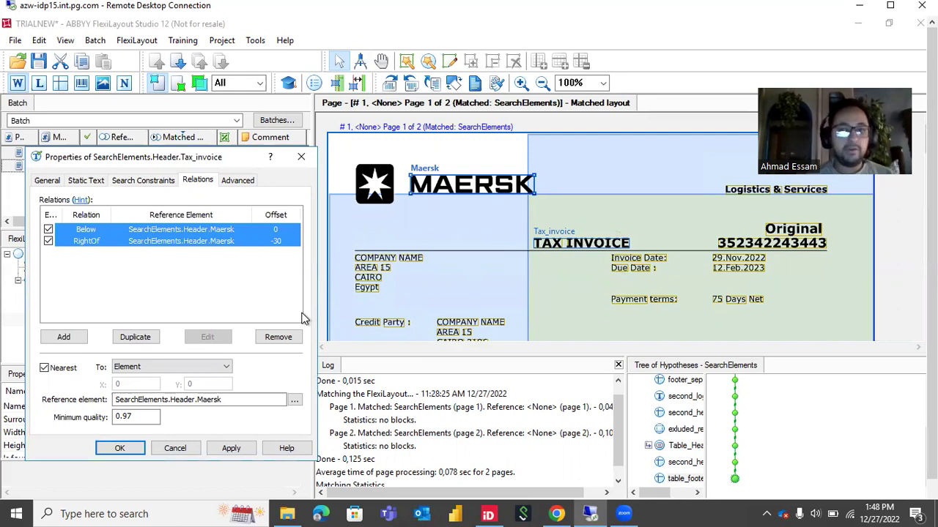
pyautogui.click(120, 448)
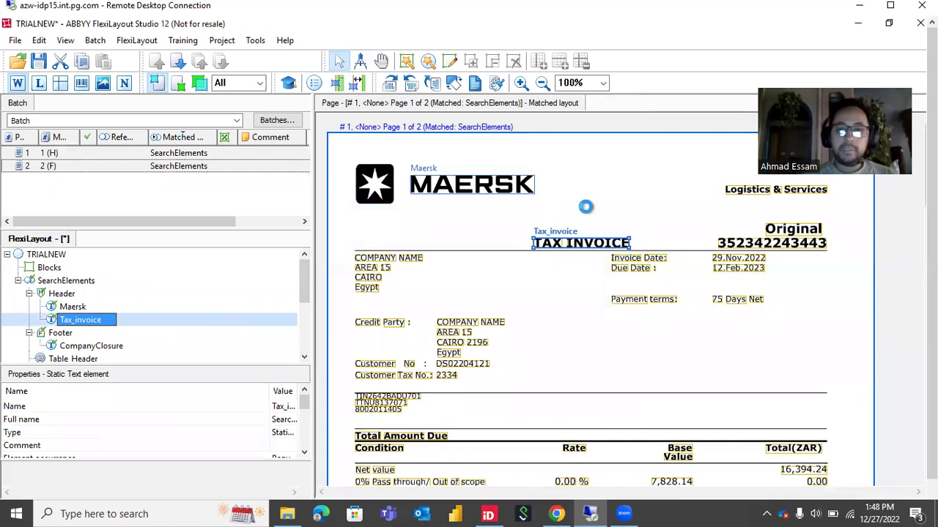
# - Locate the COMPANY CLOSURE text on page 2 and review the CompanyClosure footer element's search text and its relation to Tax_invoice
pyautogui.scroll(-15, 586, 211)
pyautogui.scroll(1, 586, 213)
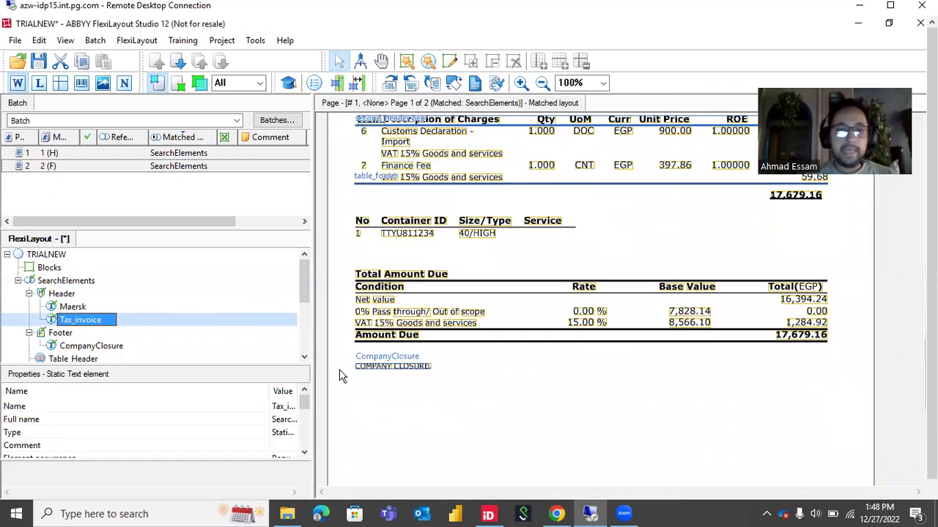
pyautogui.click(460, 362)
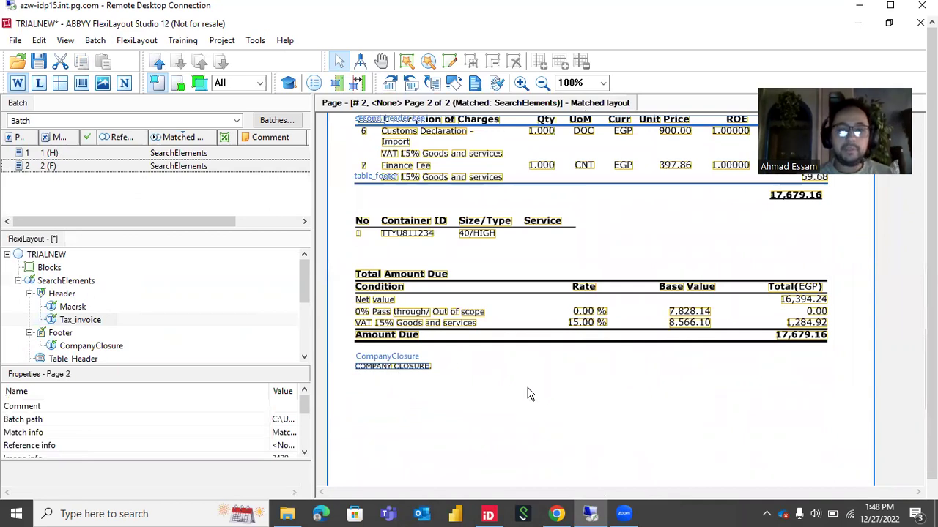
pyautogui.scroll(-5, 412, 276)
pyautogui.scroll(3, 414, 277)
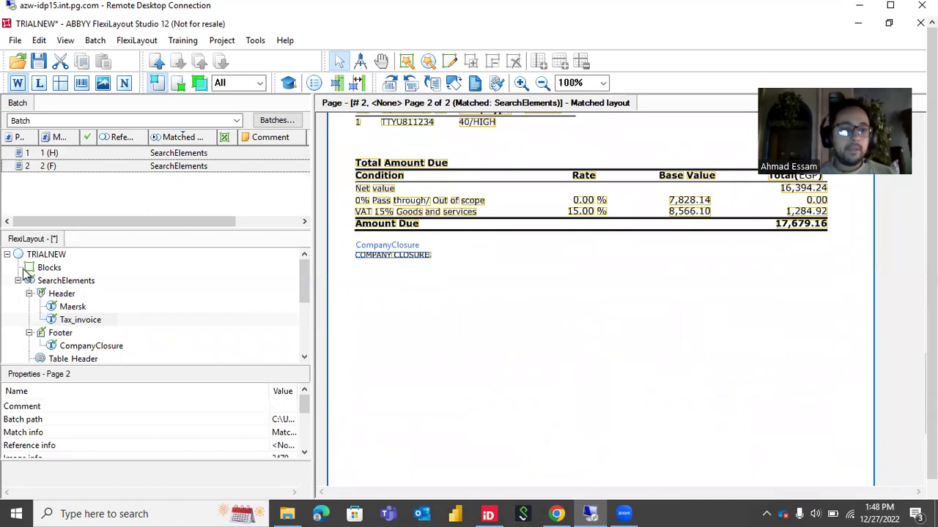
pyautogui.doubleClick(76, 350)
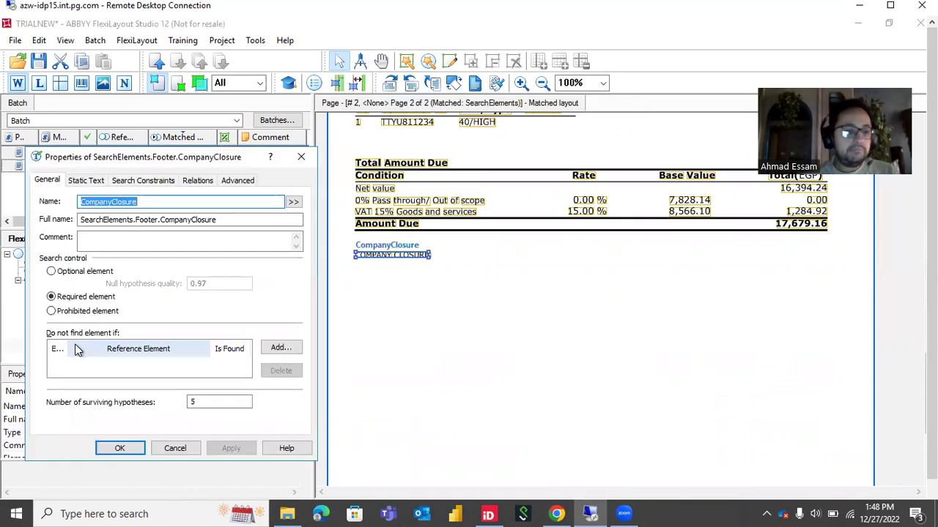
pyautogui.click(86, 180)
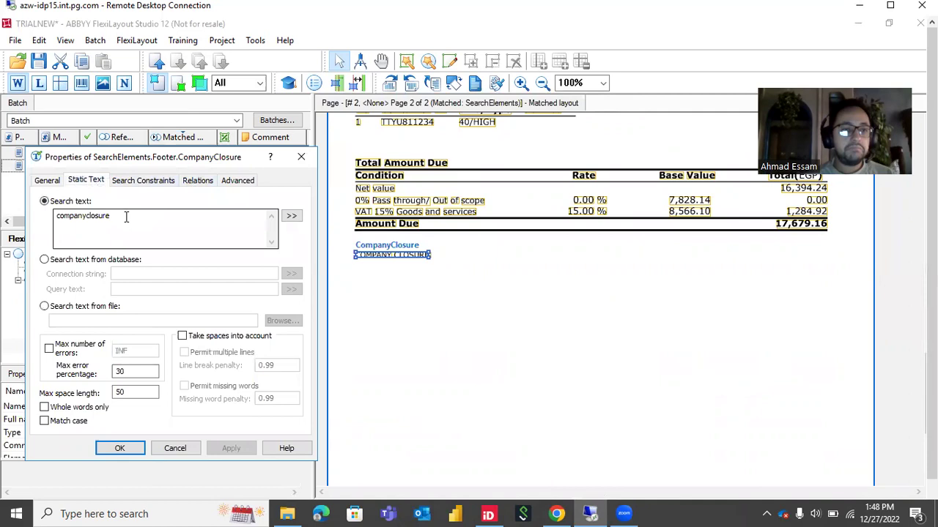
pyautogui.click(199, 182)
pyautogui.click(122, 231)
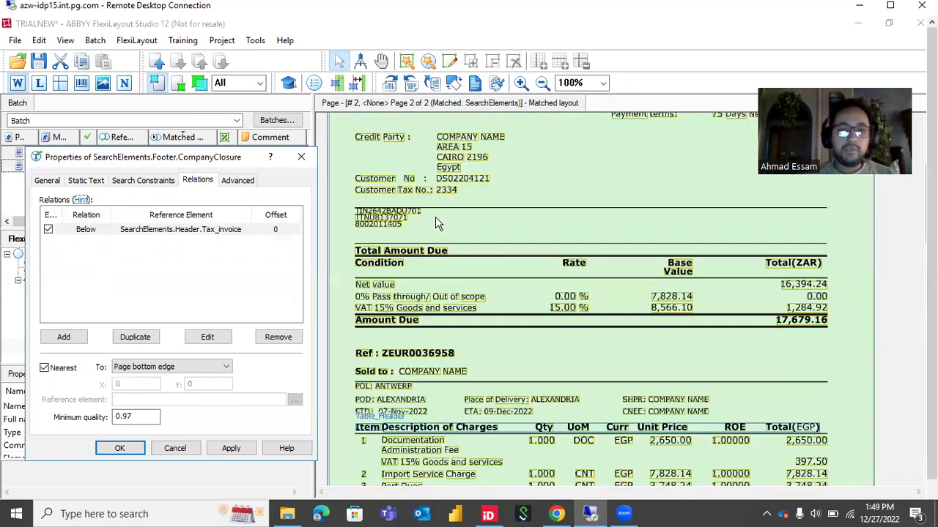
# - Examine how far the area below Tax_invoice extends over both pages, and close the CompanyClosure element's properties
pyautogui.scroll(-6, 498, 179)
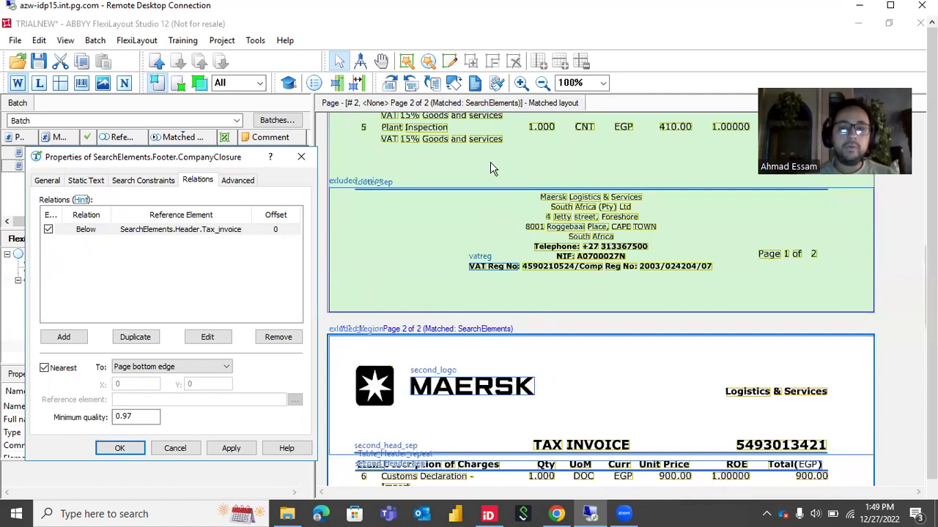
pyautogui.scroll(7, 490, 168)
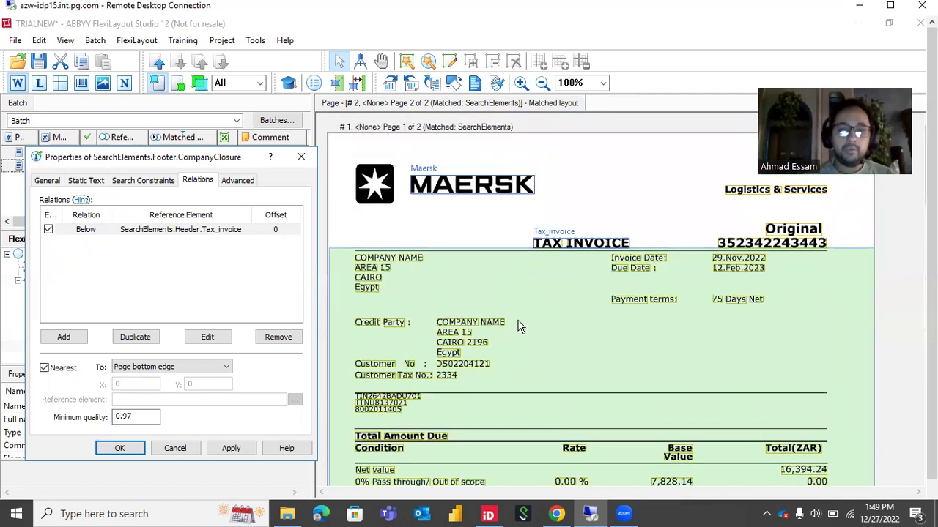
pyautogui.scroll(-7, 518, 327)
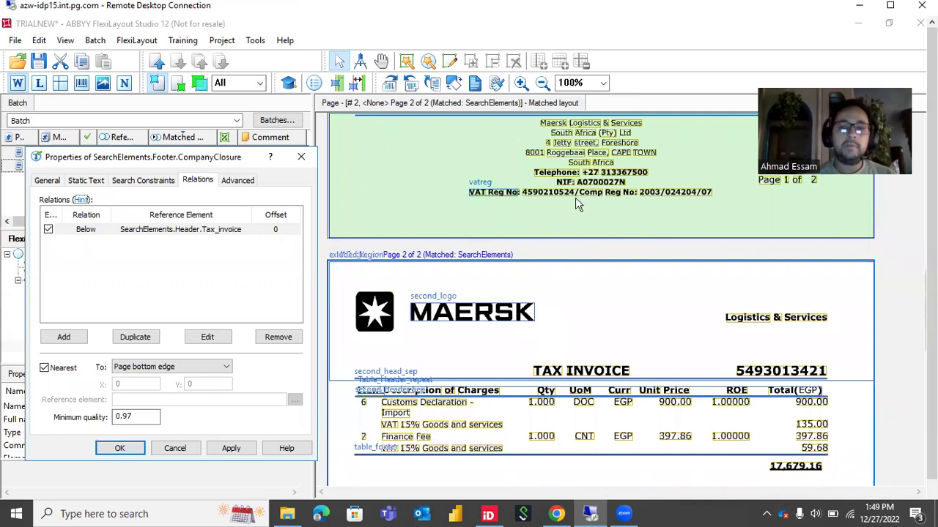
pyautogui.scroll(-7, 559, 421)
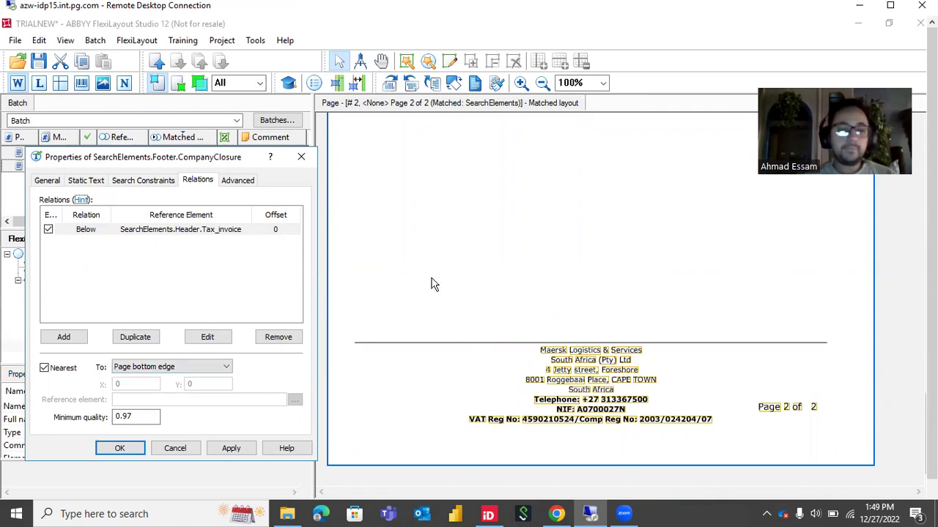
pyautogui.scroll(3, 489, 234)
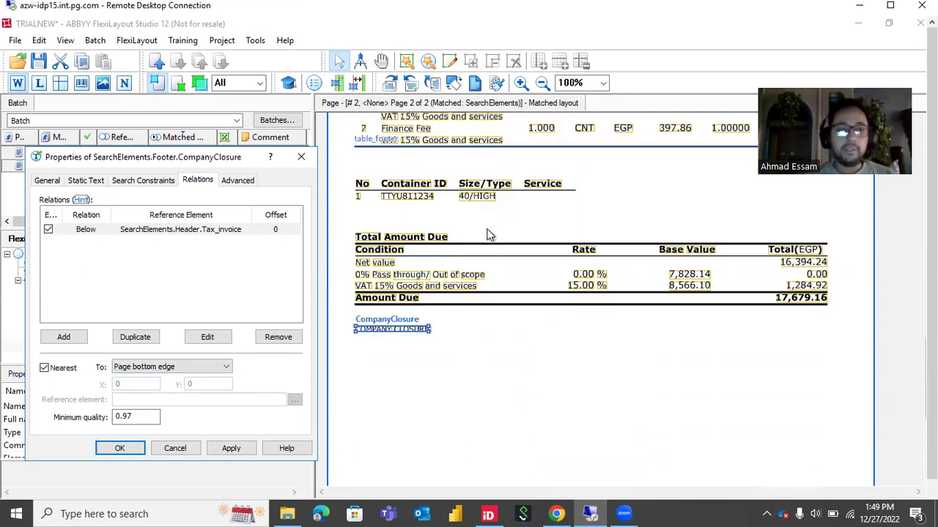
pyautogui.click(301, 158)
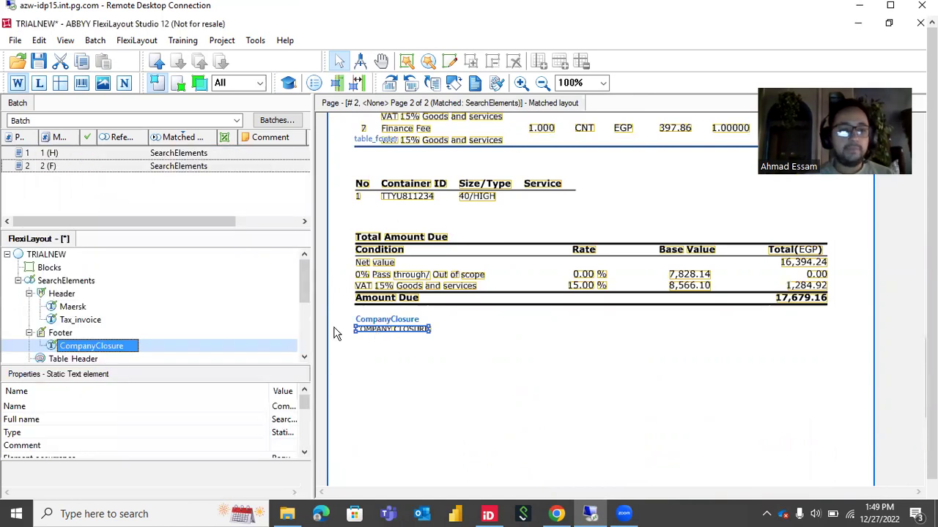
# - Find Table_Header in the layout tree and on page 1, and look over the element types that can be added to SearchElements
pyautogui.scroll(-1, 151, 334)
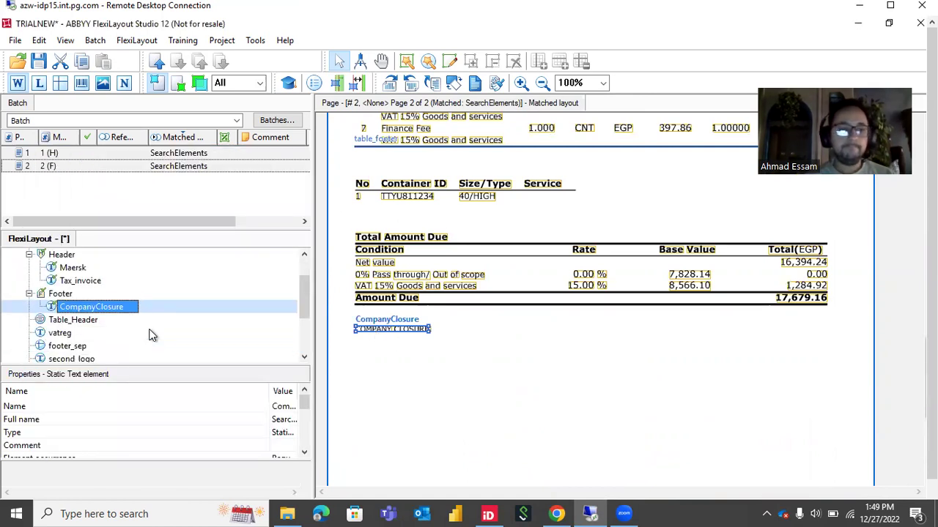
pyautogui.scroll(15, 513, 225)
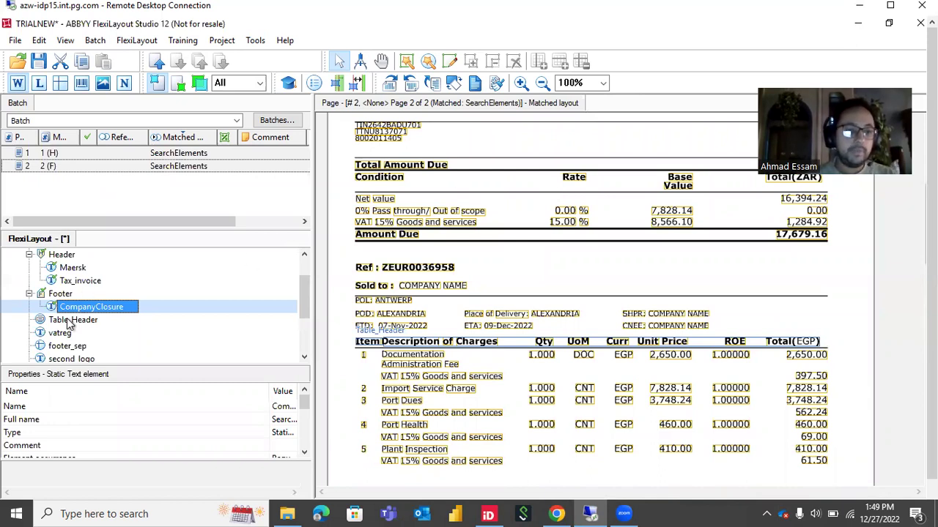
pyautogui.scroll(1, 86, 311)
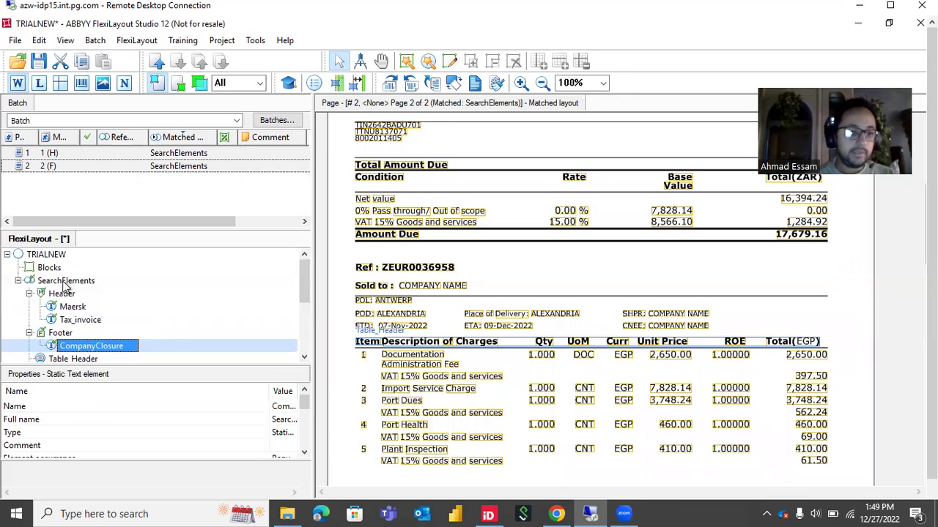
pyautogui.rightClick(64, 285)
pyautogui.moveTo(135, 291)
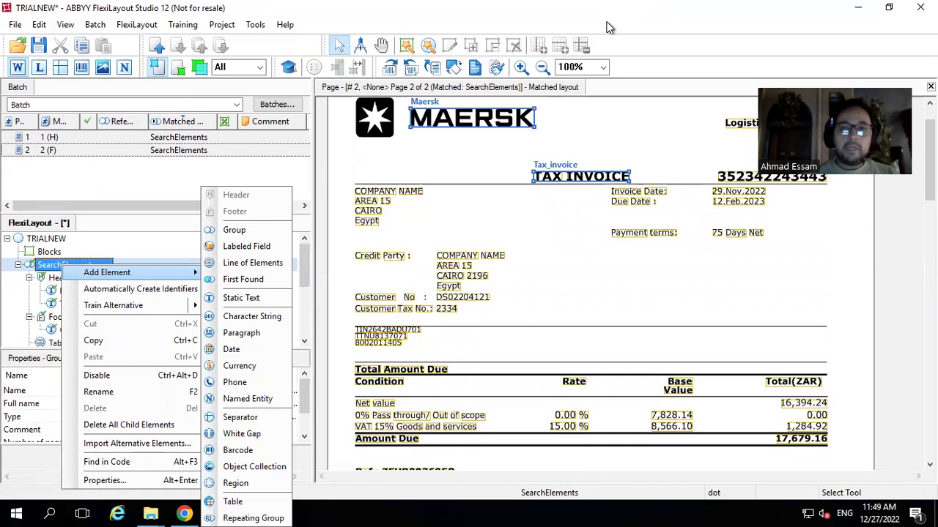
pyautogui.click(621, 8)
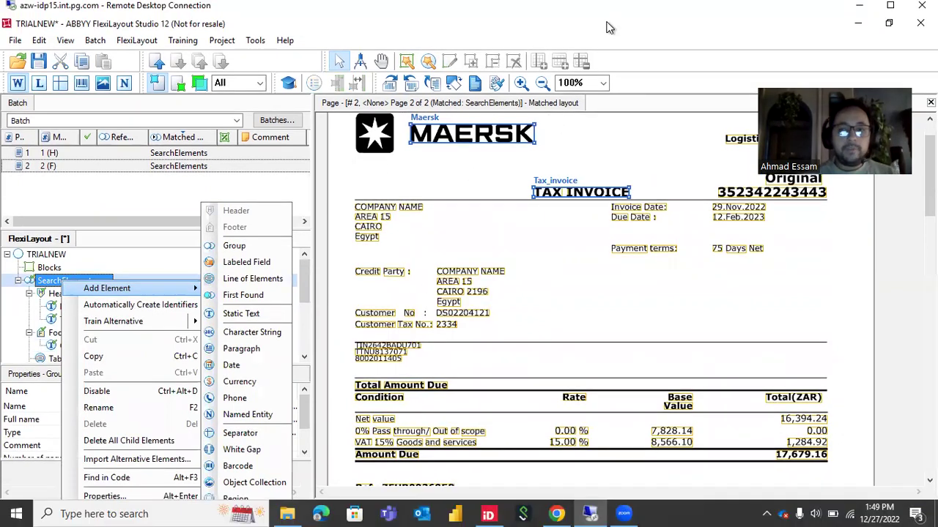
pyautogui.click(555, 291)
# - Examine the charges table from Table_Header on page 1 through the page break to table_footer on page 2
pyautogui.scroll(-3, 554, 293)
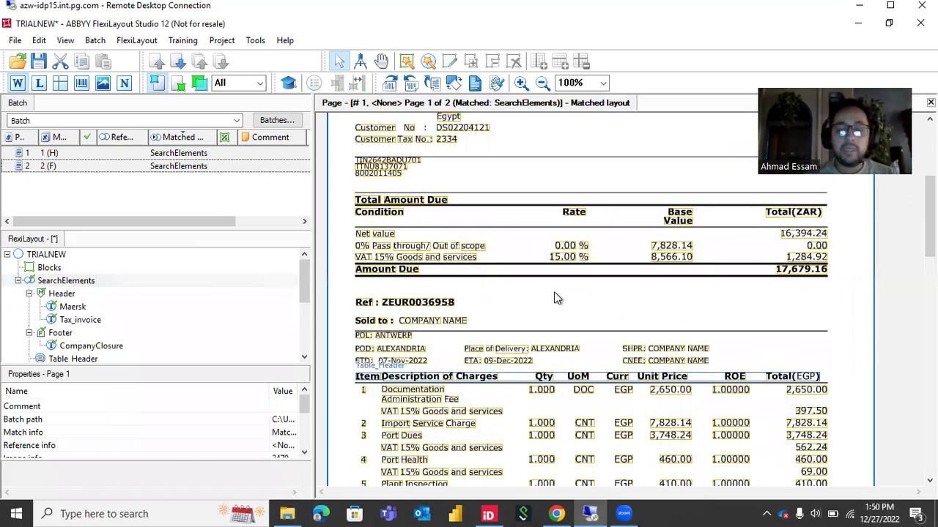
pyautogui.scroll(-2, 555, 297)
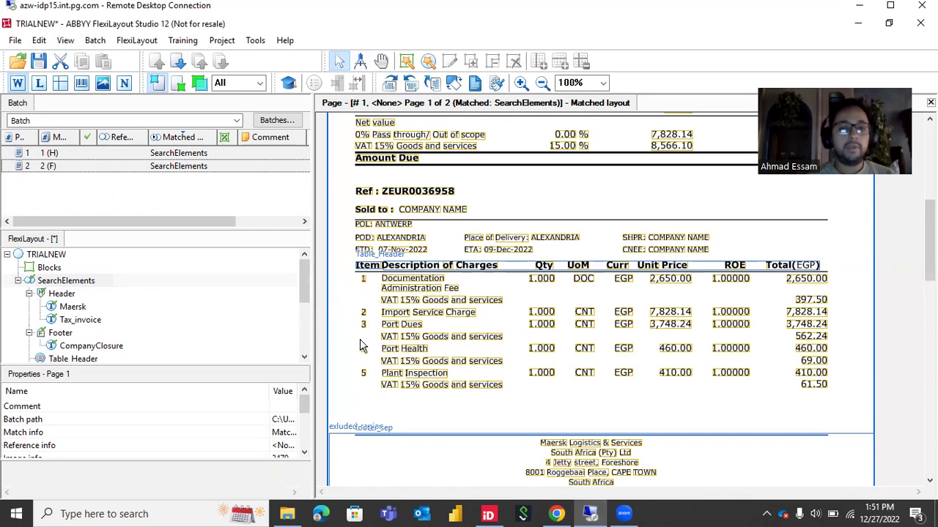
pyautogui.scroll(-5, 367, 386)
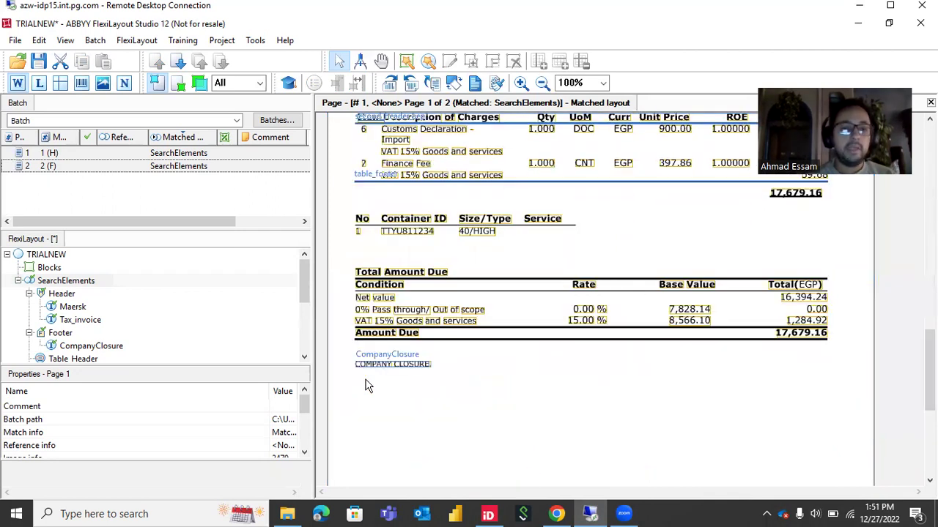
pyautogui.scroll(5, 367, 386)
pyautogui.scroll(-5, 370, 386)
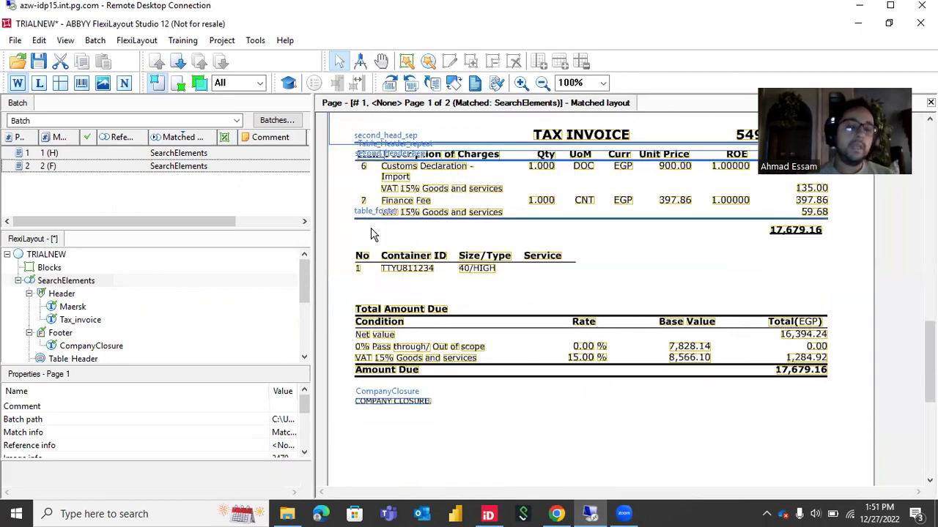
pyautogui.scroll(10, 371, 232)
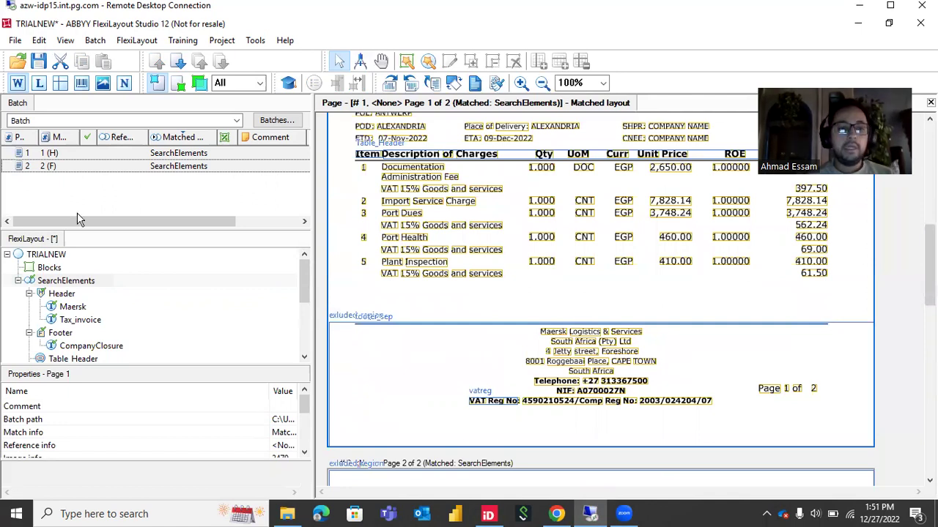
# - Add a new Repeating Group element to SearchElements
pyautogui.rightClick(74, 282)
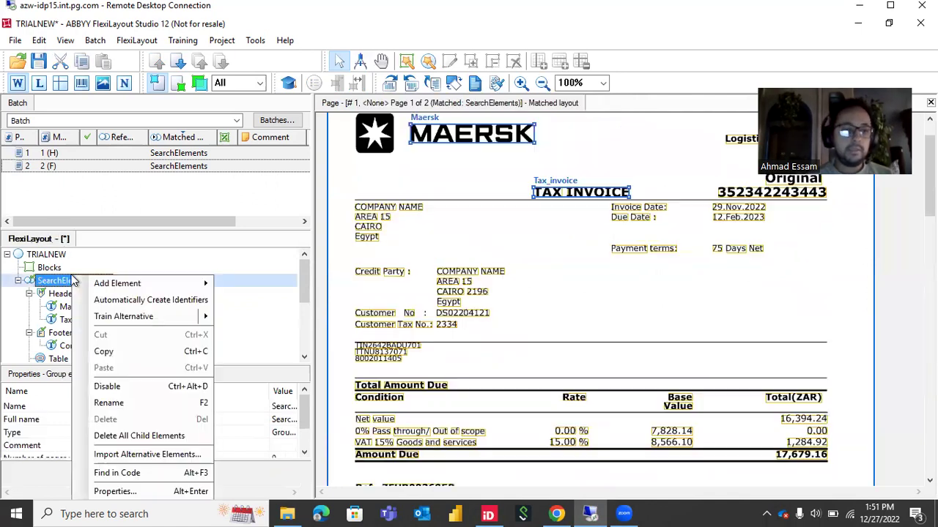
pyautogui.moveTo(151, 284)
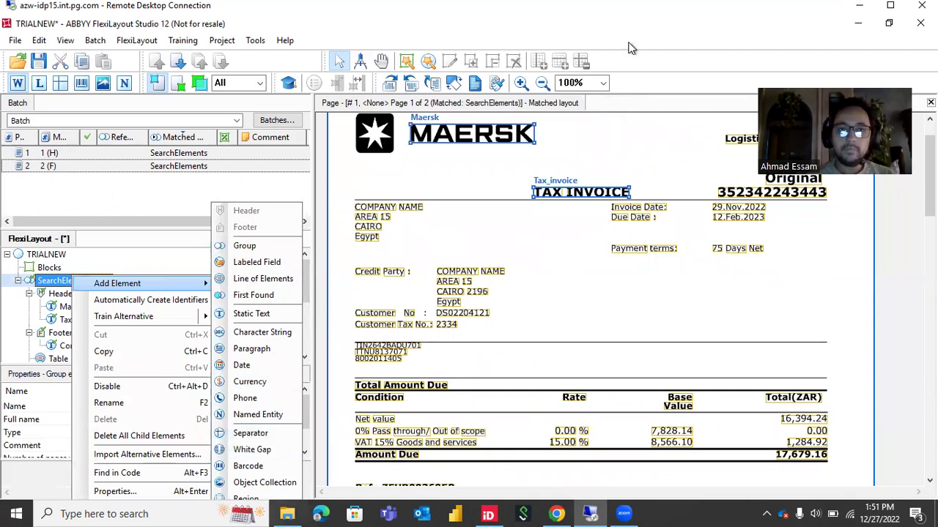
pyautogui.doubleClick(159, 10)
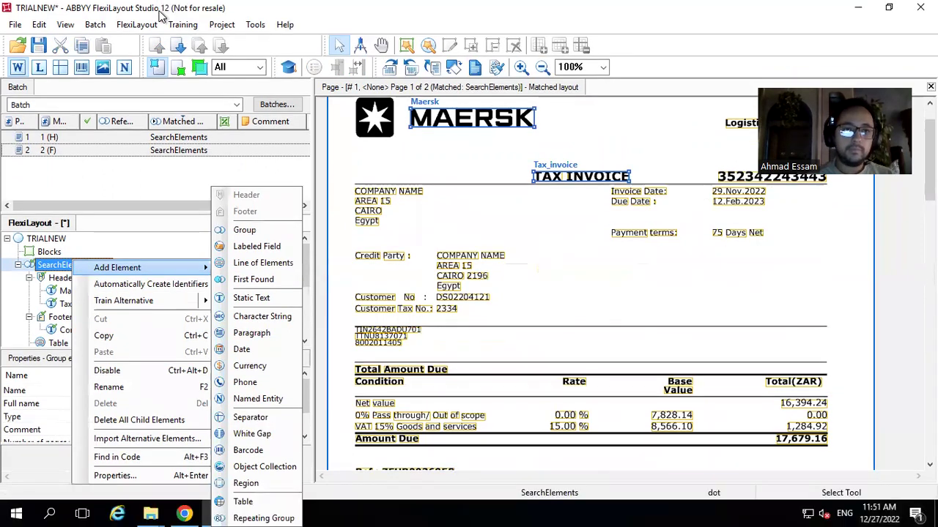
pyautogui.click(265, 518)
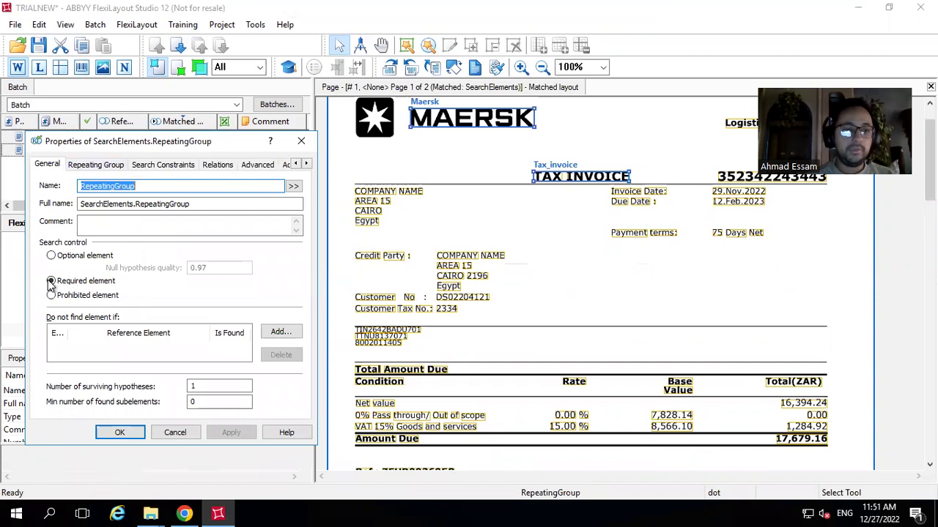
# - Create the repeating group as an optional element with 3 surviving hypotheses, looking over its repetition and relation settings
pyautogui.click(51, 255)
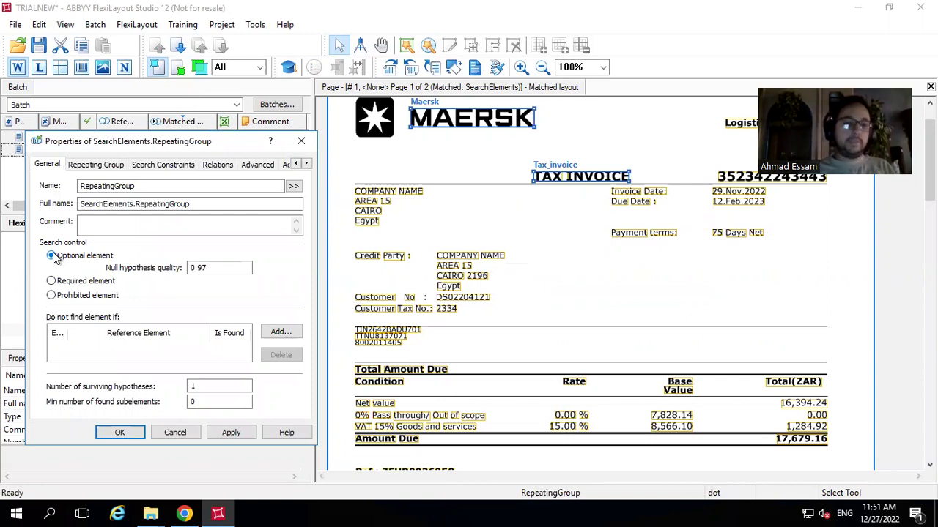
pyautogui.doubleClick(193, 384)
pyautogui.write('5')
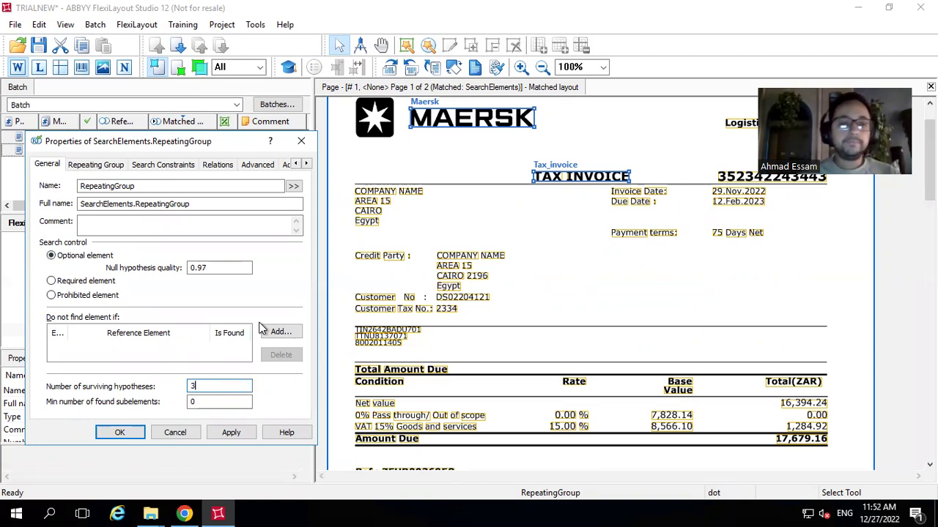
pyautogui.click(87, 165)
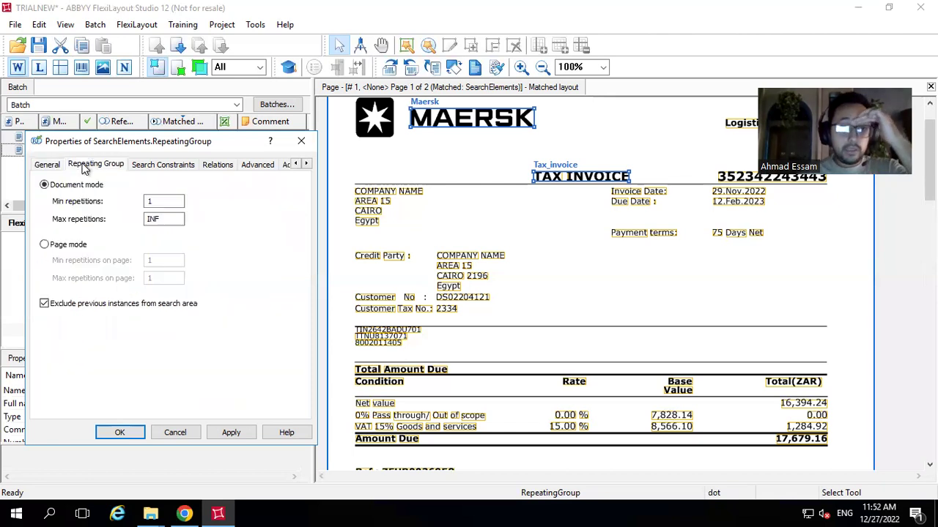
pyautogui.click(211, 165)
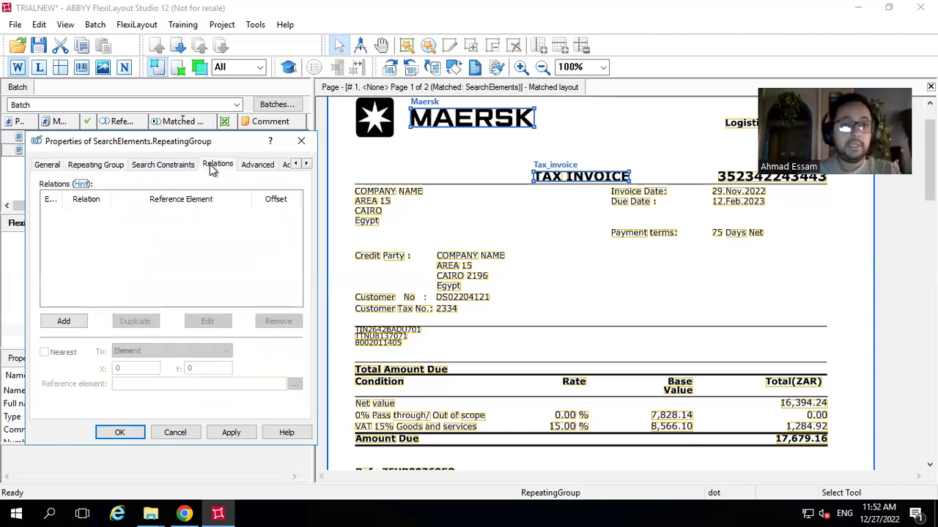
pyautogui.click(120, 433)
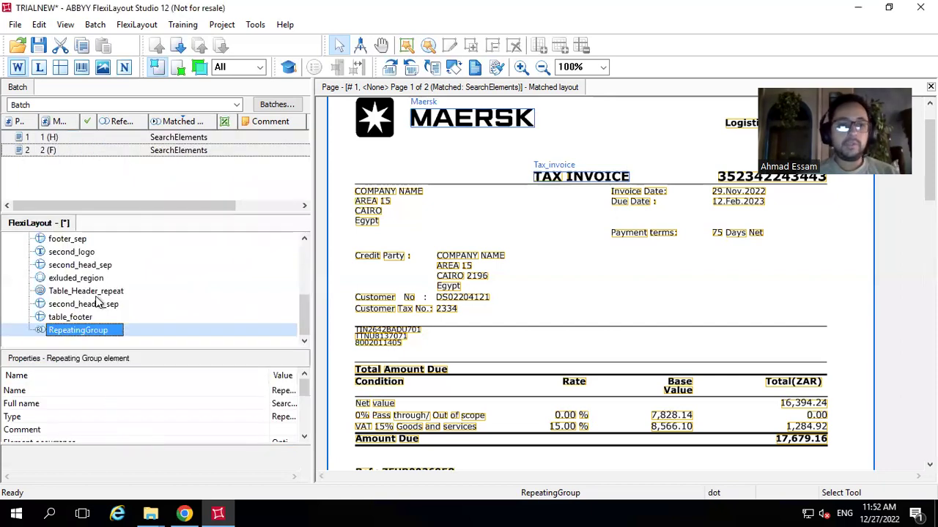
# - Reopen the RepeatingGroup's relations and examine which charges rows on pages 1 and 2 it should cover, leaving the properties unchanged
pyautogui.doubleClick(39, 334)
pyautogui.click(218, 165)
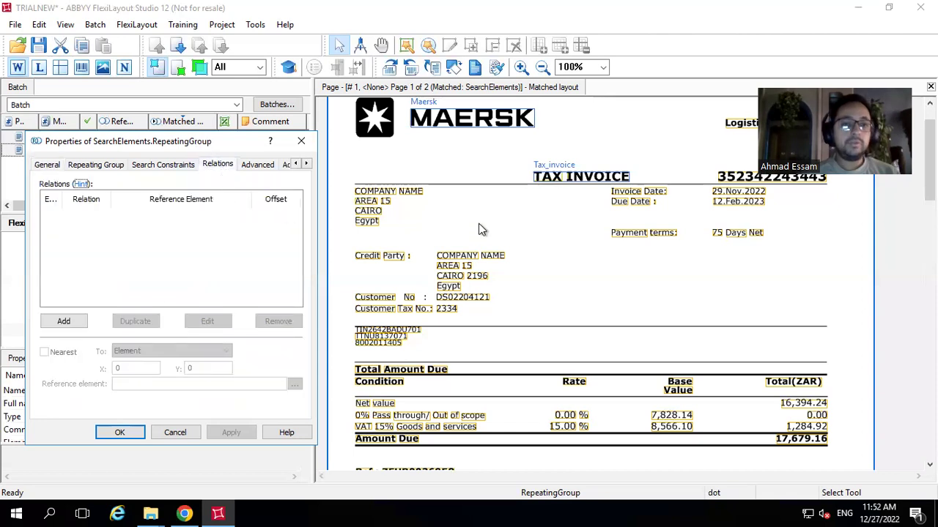
pyautogui.scroll(-5, 491, 239)
pyautogui.scroll(-1, 493, 234)
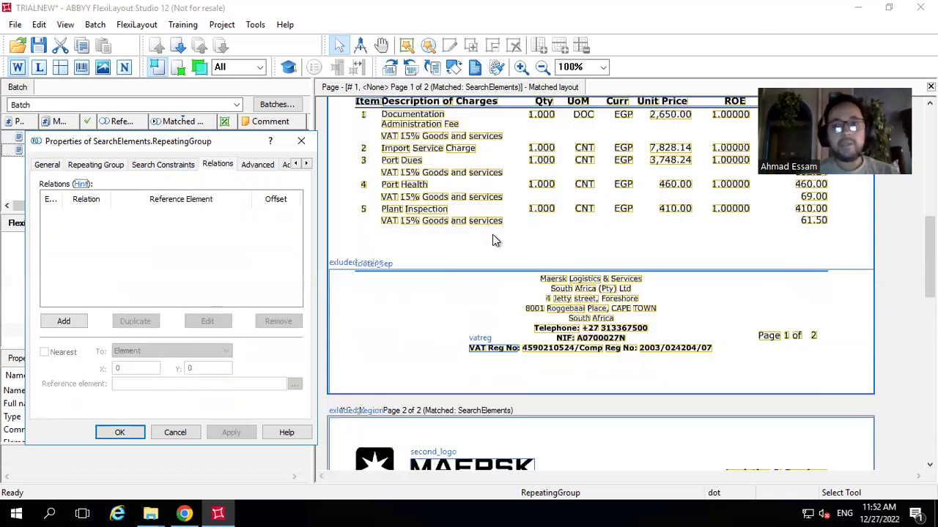
pyautogui.scroll(2, 492, 235)
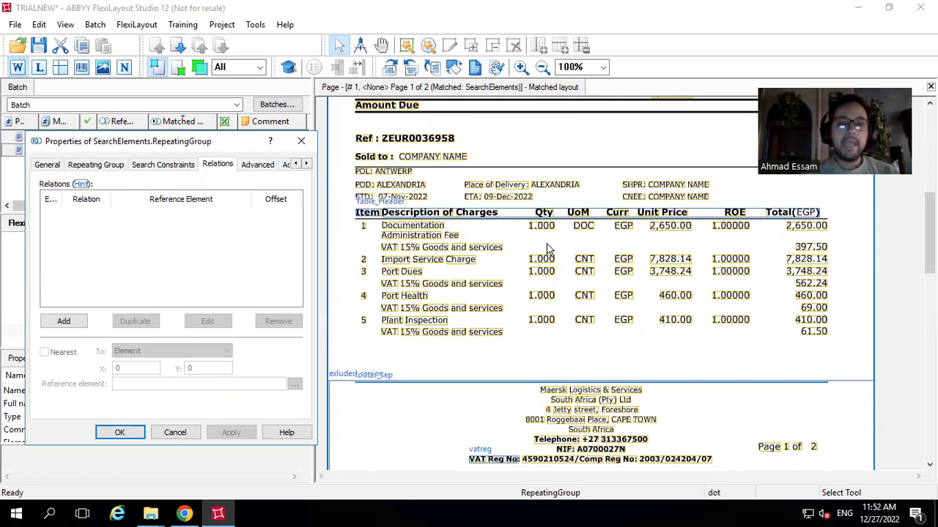
pyautogui.scroll(-10, 549, 251)
pyautogui.scroll(5, 411, 207)
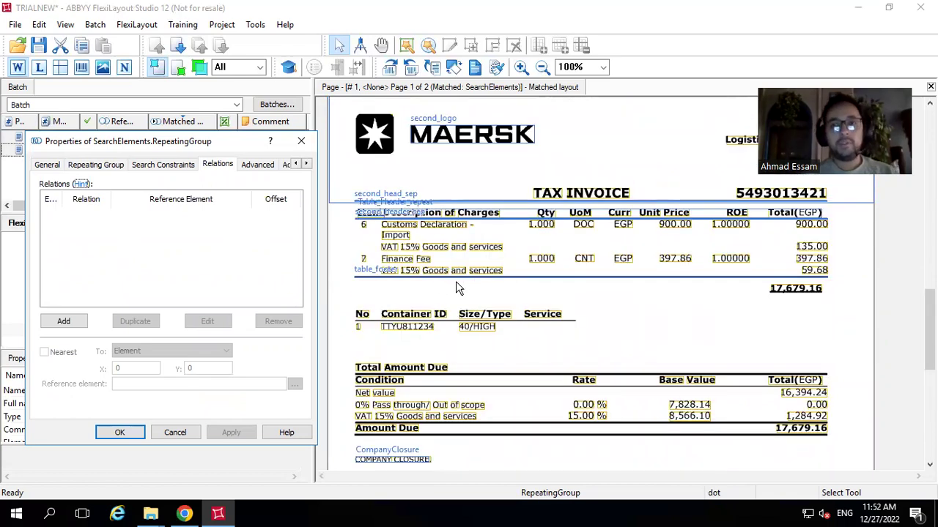
pyautogui.scroll(6, 456, 287)
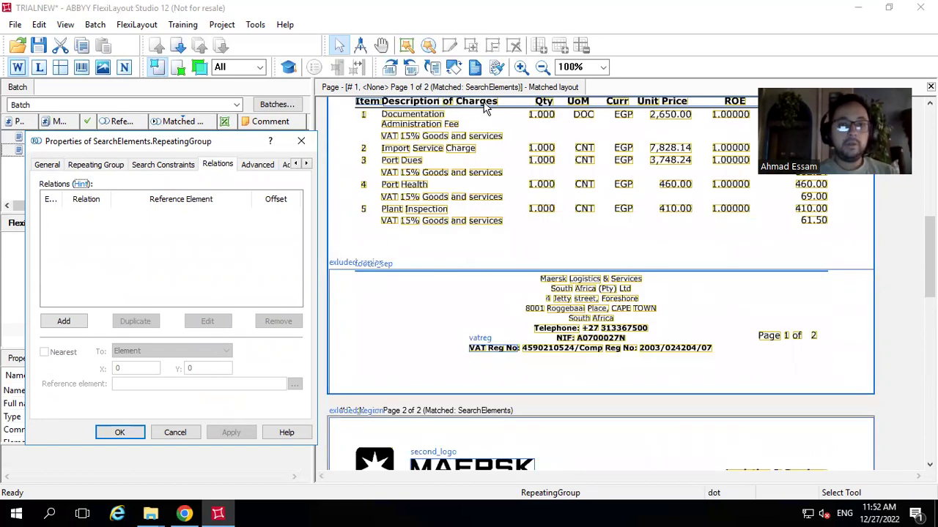
pyautogui.scroll(-10, 523, 246)
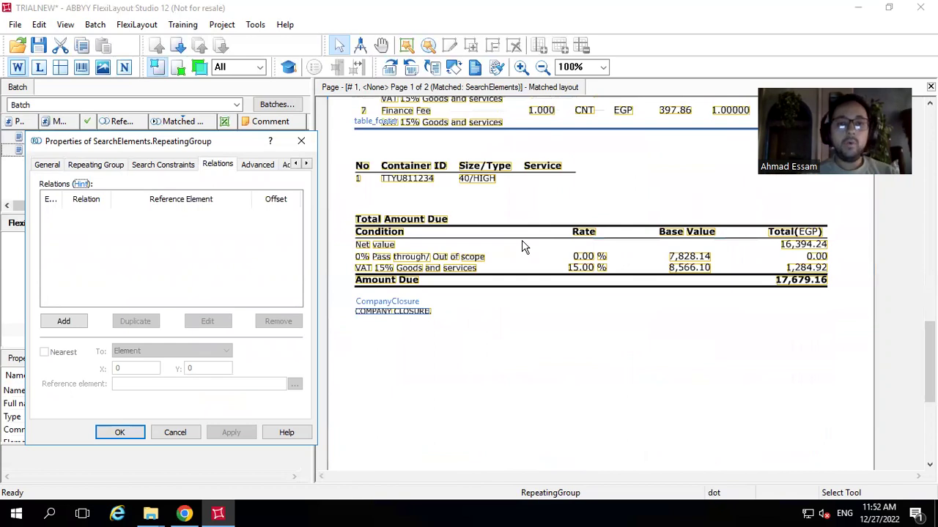
pyautogui.scroll(1, 523, 246)
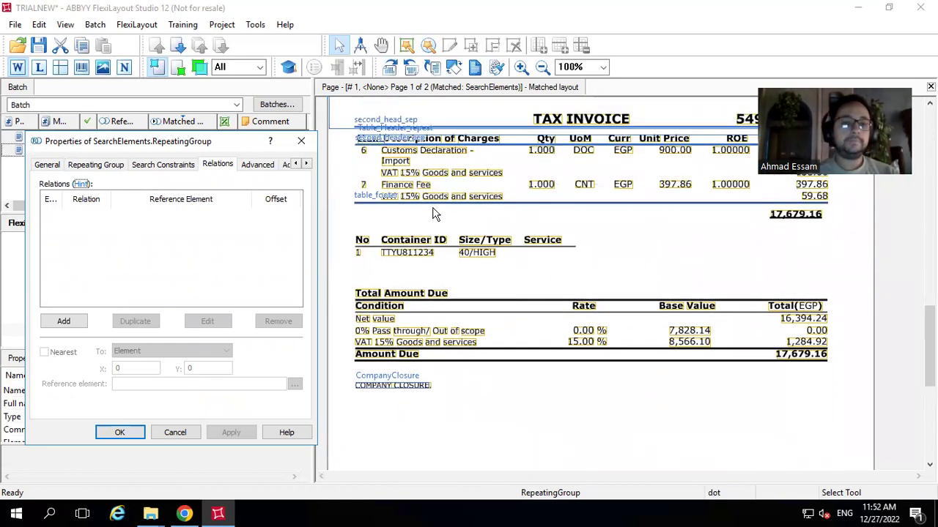
pyautogui.scroll(6, 433, 212)
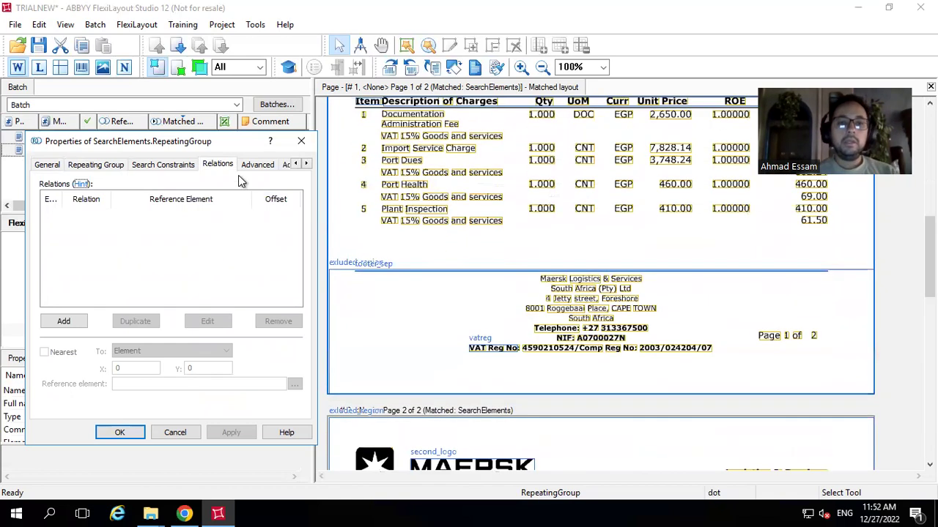
pyautogui.click(301, 142)
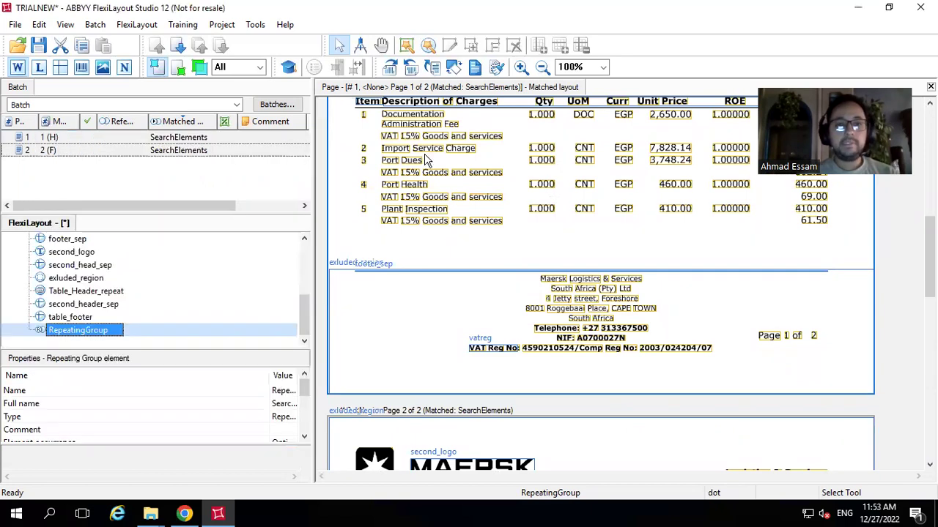
# - Open the Table_Header element's properties and look over its general settings, line of elements settings and child elements
pyautogui.scroll(5, 432, 220)
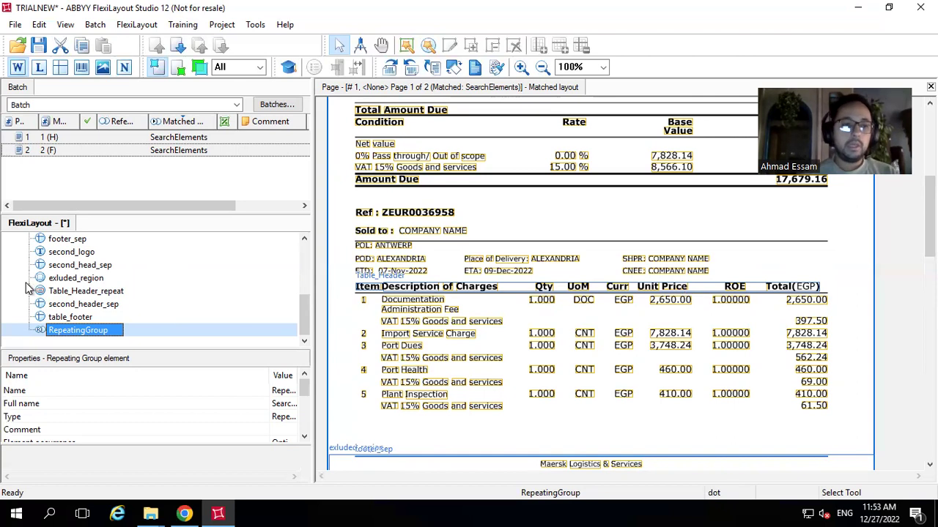
pyautogui.scroll(2, 25, 289)
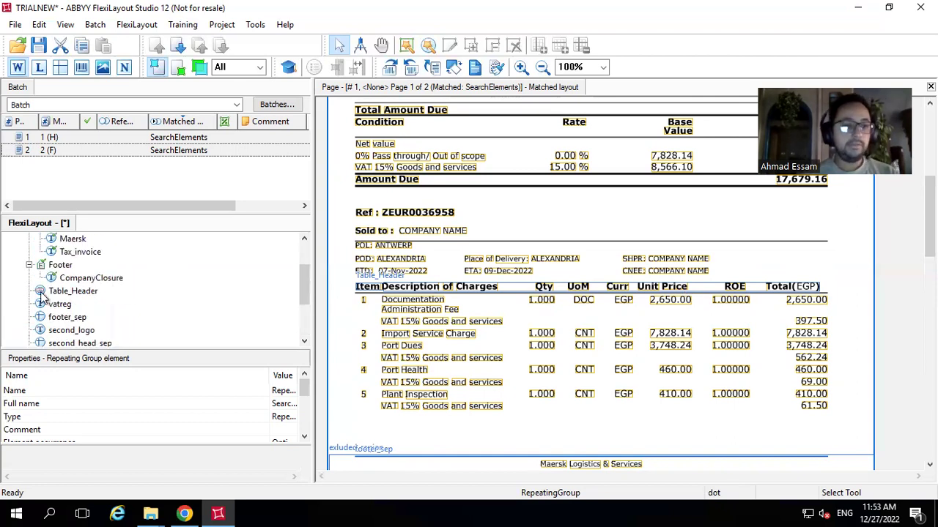
pyautogui.doubleClick(42, 293)
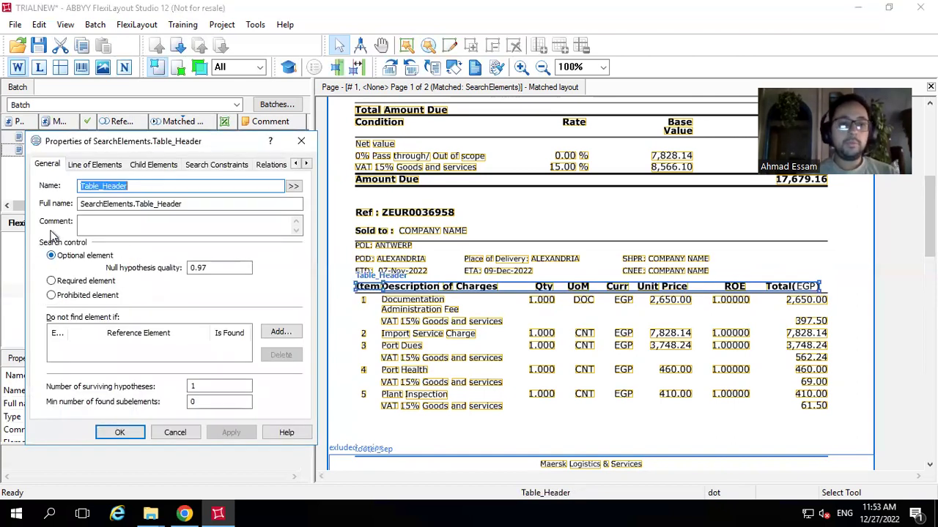
pyautogui.click(106, 167)
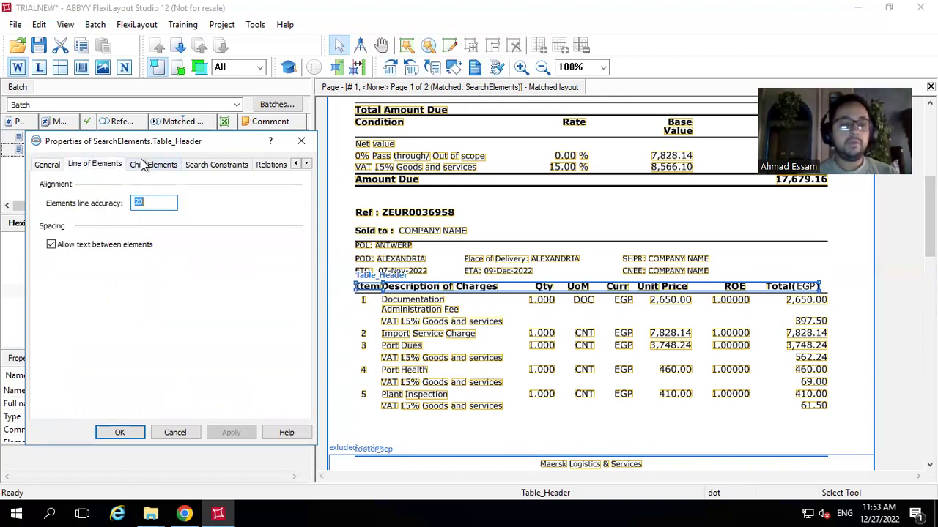
pyautogui.click(146, 165)
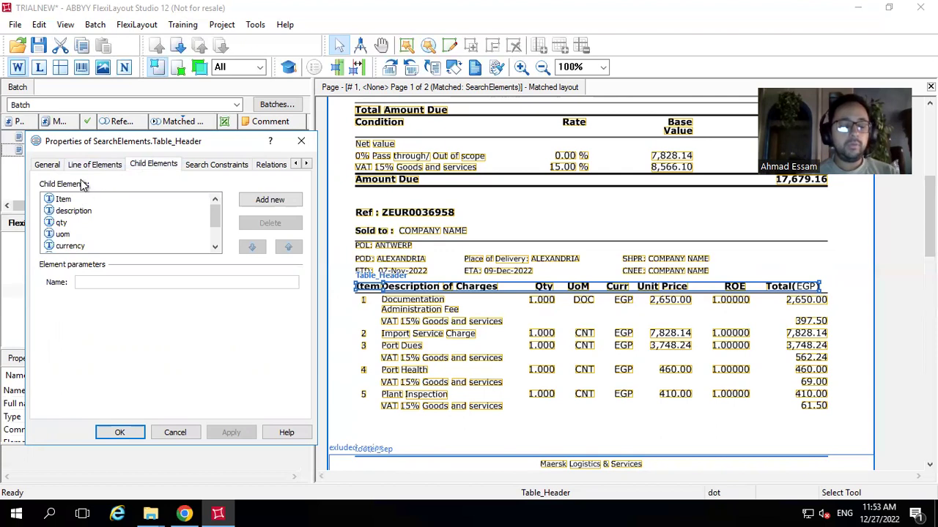
# - Go through Table_Header's child elements from Item to total and compare their text variants with the column headings on page 1
pyautogui.click(51, 204)
pyautogui.press('Down')
pyautogui.press('Down')
pyautogui.press('Down')
pyautogui.press('Down')
pyautogui.press('Down')
pyautogui.press('Down')
pyautogui.press('Down')
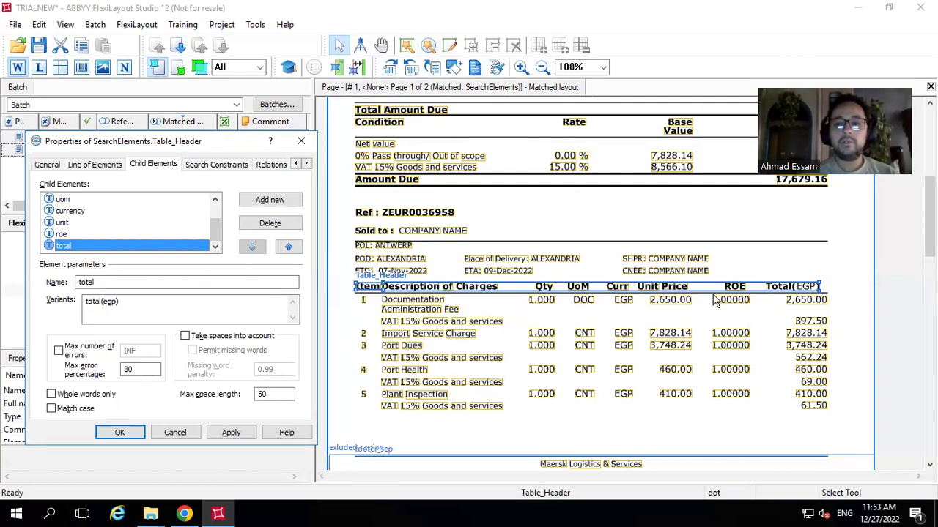
pyautogui.click(84, 211)
pyautogui.press('Up')
pyautogui.press('Up')
pyautogui.press('Up')
pyautogui.press('Up')
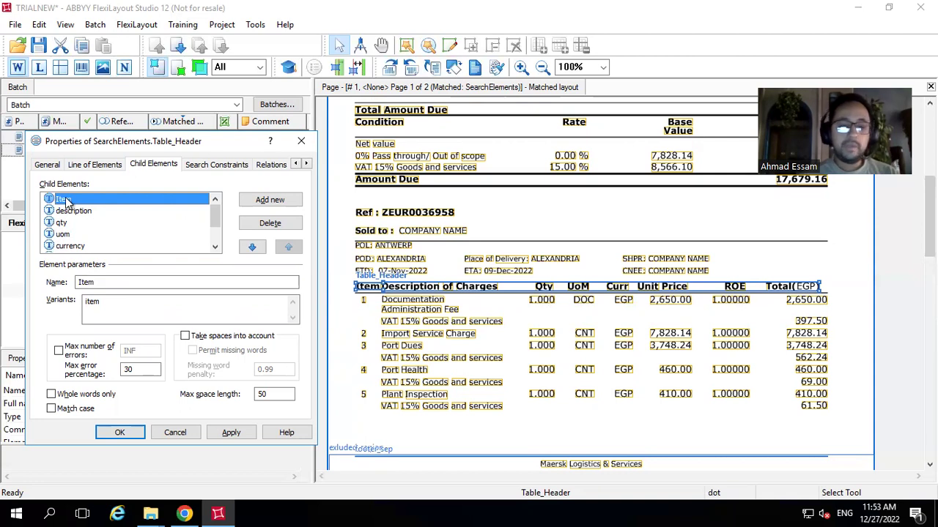
# - View the types available for a new Table_Header child element without adding one, and check the description child's text variants
pyautogui.click(273, 202)
pyautogui.click(105, 230)
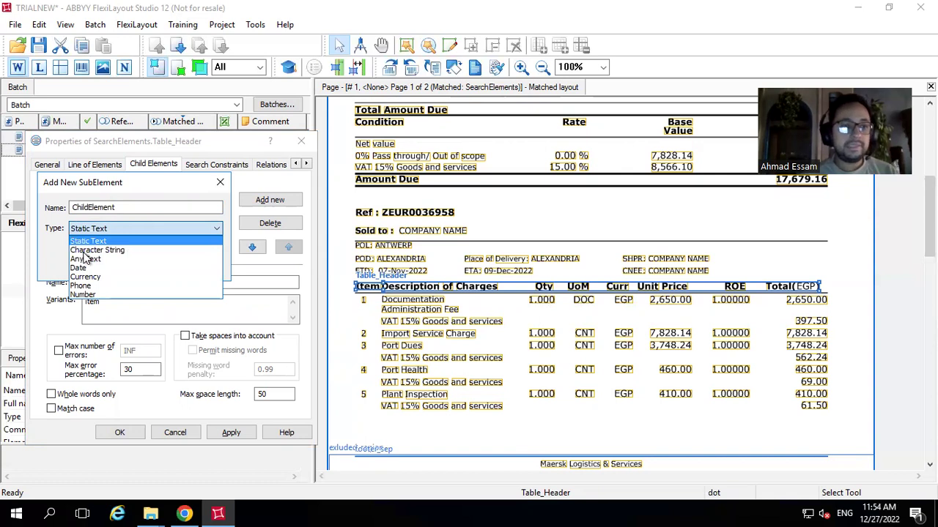
pyautogui.click(220, 187)
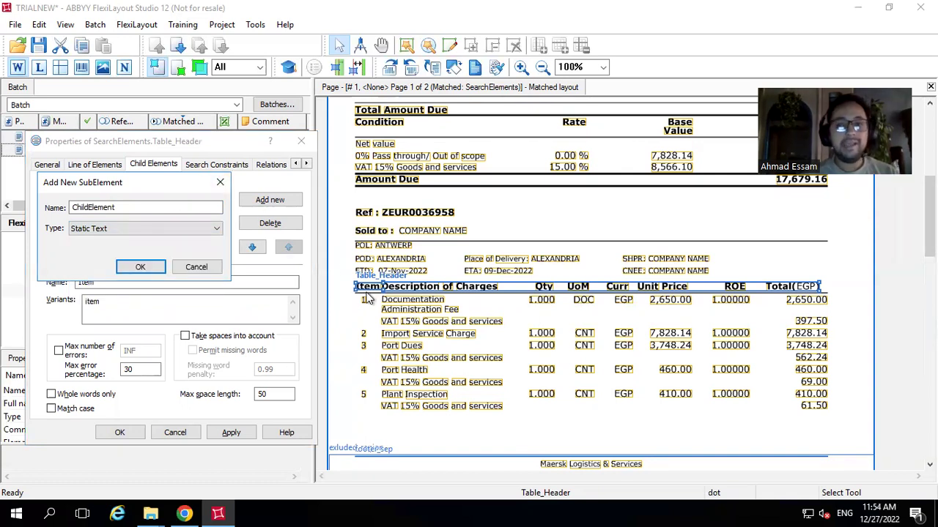
pyautogui.click(222, 187)
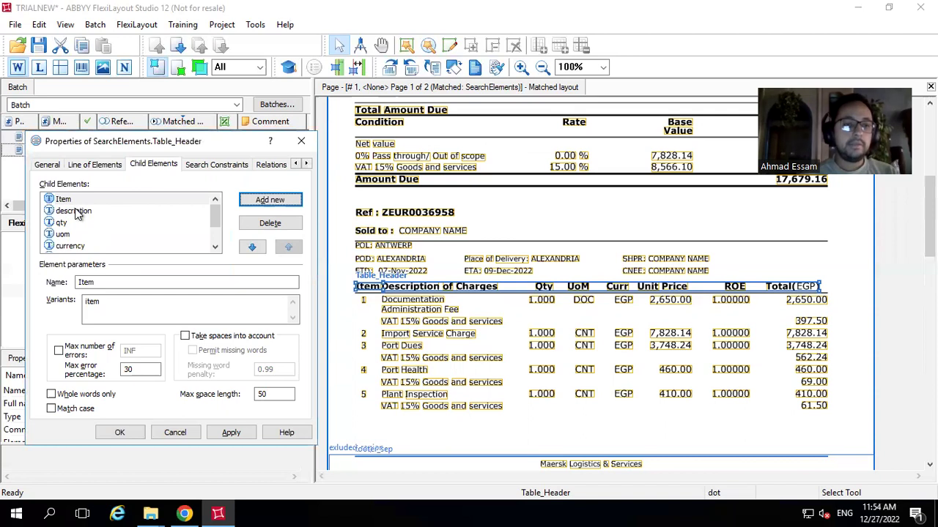
pyautogui.click(74, 211)
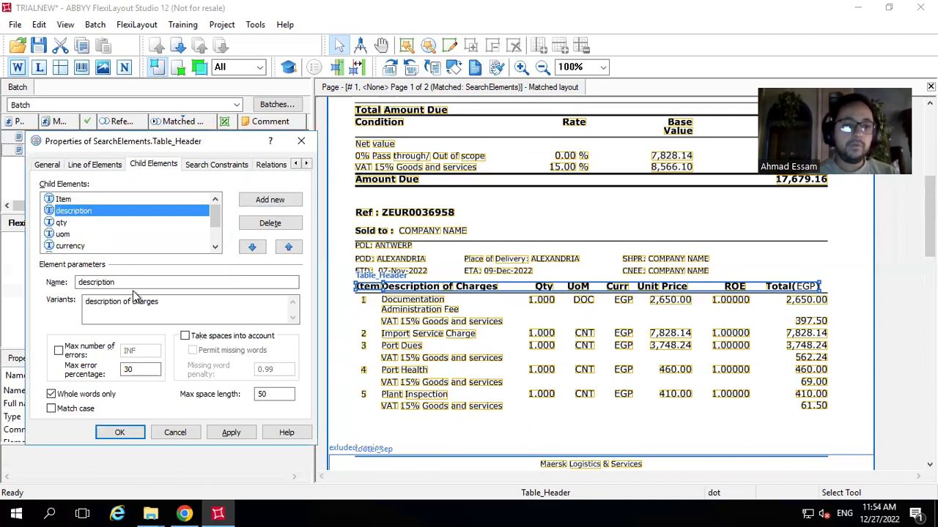
pyautogui.moveTo(153, 308); pyautogui.dragTo(182, 296)
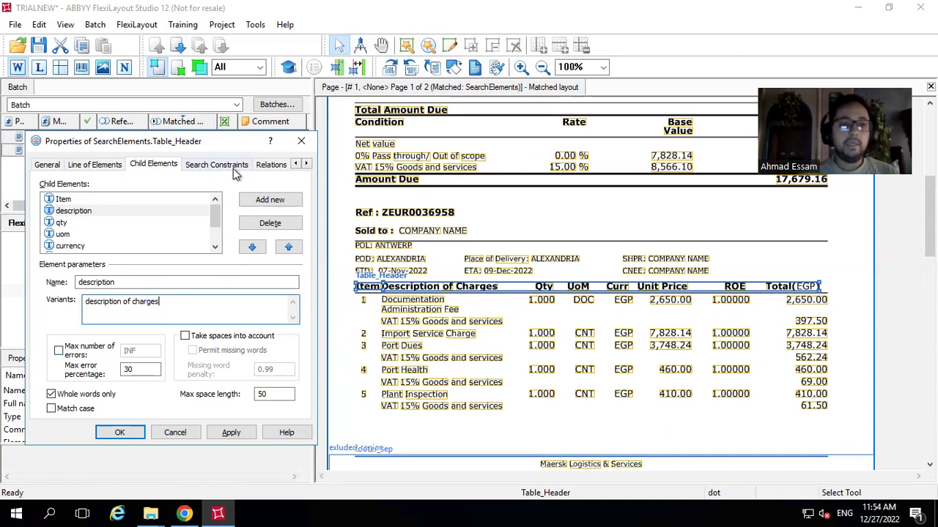
# - Examine Table_Header's Below and Above relations to Tax_invoice and the search area they define together on page 1
pyautogui.click(271, 165)
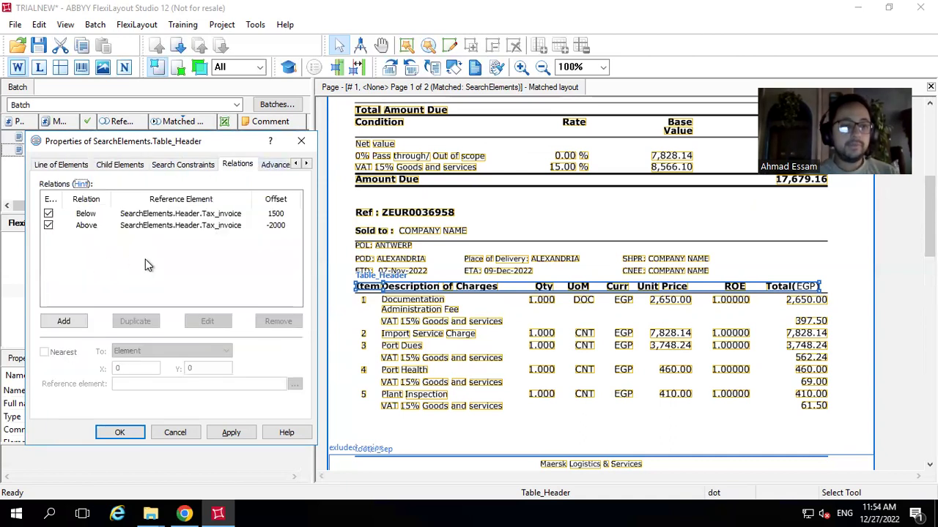
pyautogui.hotkey('ctrl', 'a')
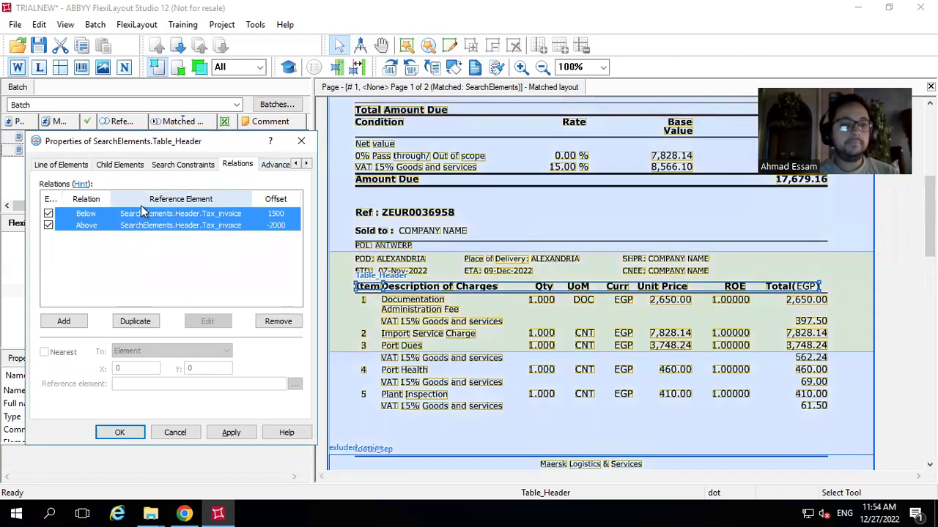
pyautogui.scroll(5, 334, 194)
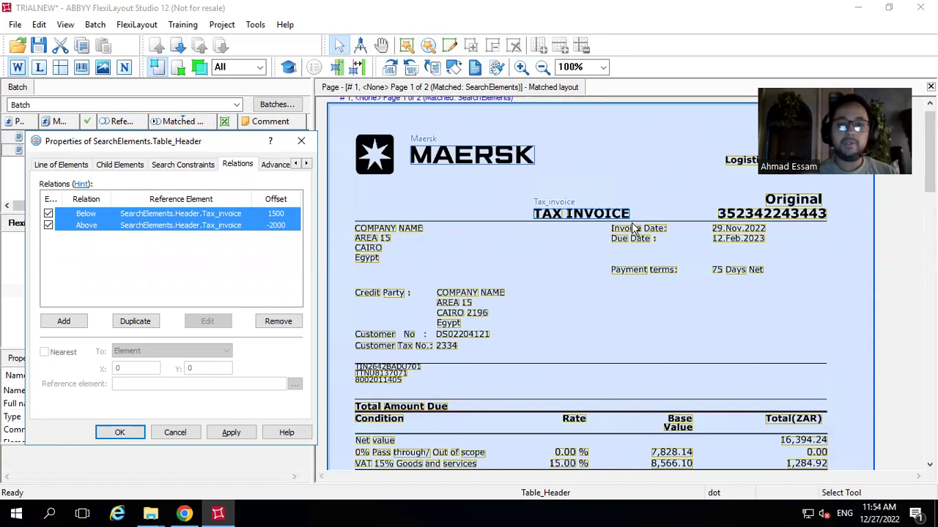
pyautogui.scroll(-6, 555, 313)
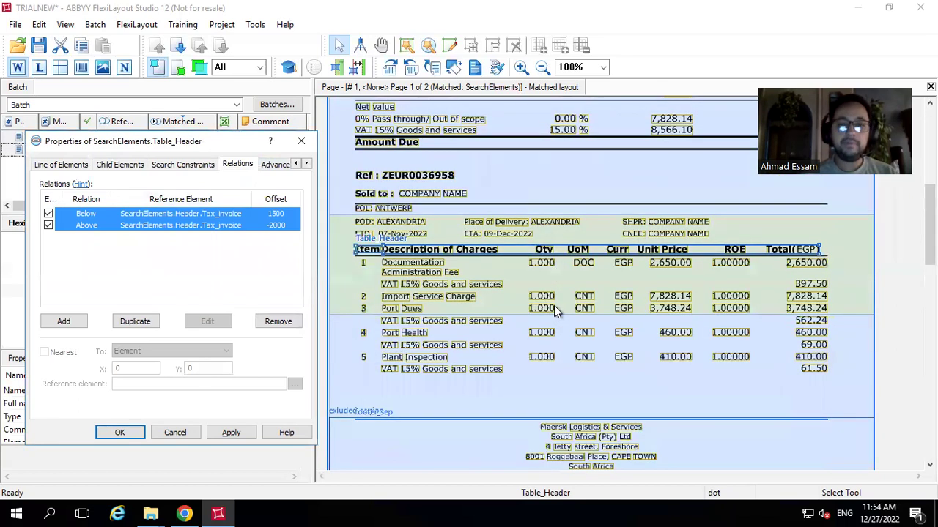
pyautogui.click(698, 223)
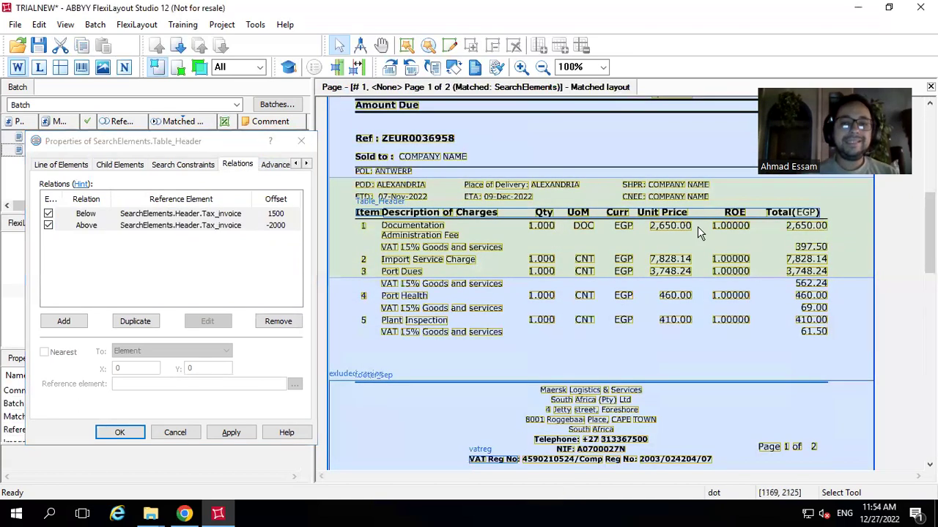
# - Compare Table_Header's search area on page 1 with the repeated table header on page 2, and close the element's properties
pyautogui.scroll(-6, 528, 242)
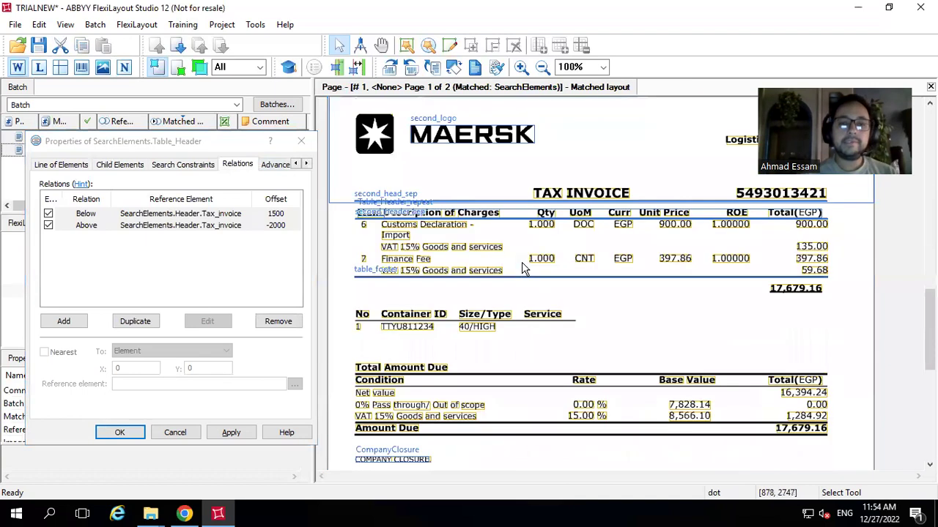
pyautogui.scroll(5, 518, 185)
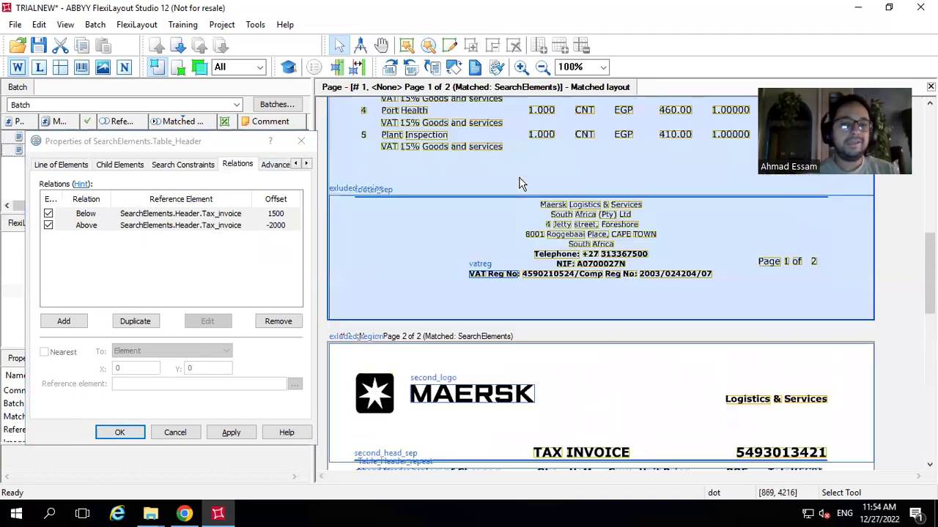
pyautogui.scroll(2, 518, 185)
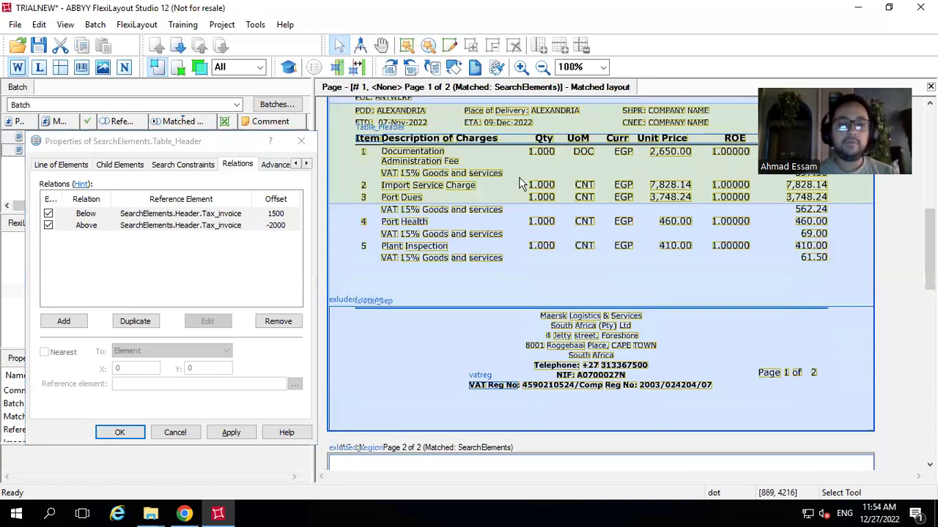
pyautogui.scroll(1, 519, 183)
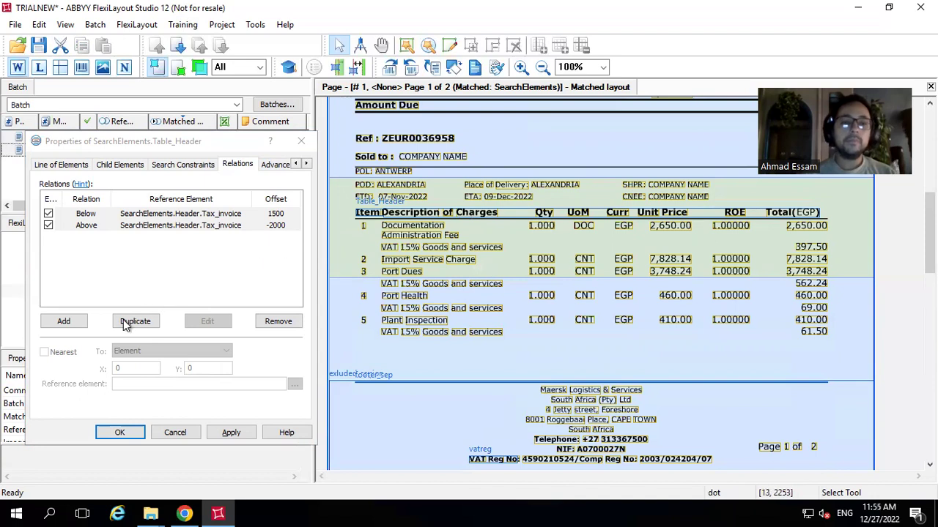
pyautogui.click(301, 141)
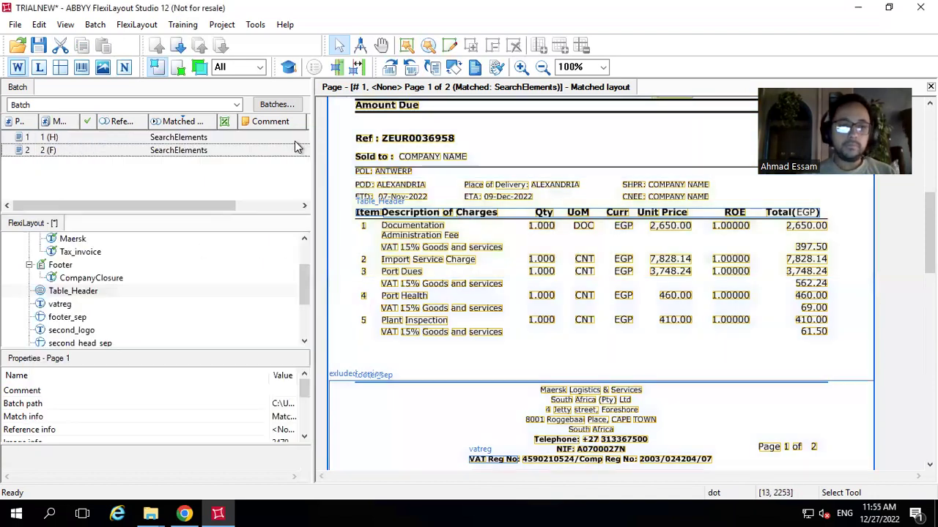
# - Examine how the charges table runs from page 1 to page 2, including the page 1 footer and page 2 header that interrupt it
pyautogui.scroll(-3, 401, 266)
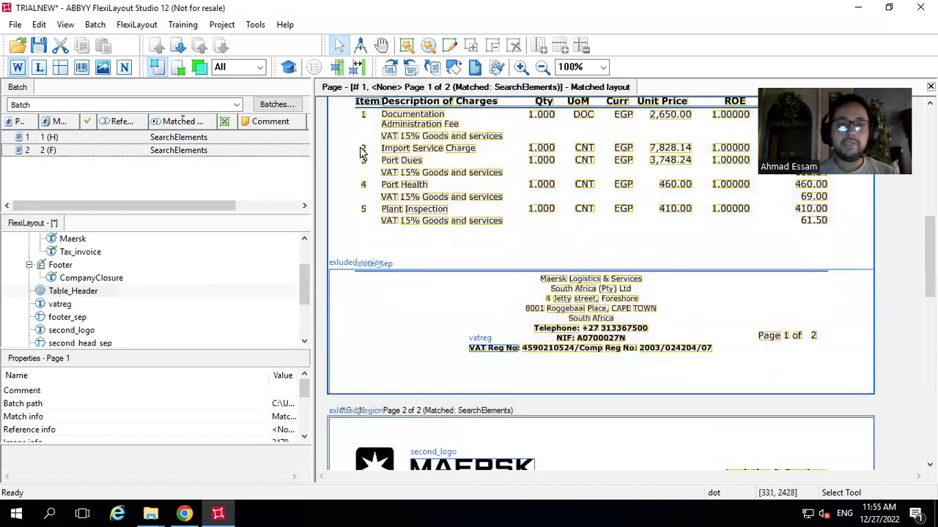
pyautogui.scroll(6, 457, 235)
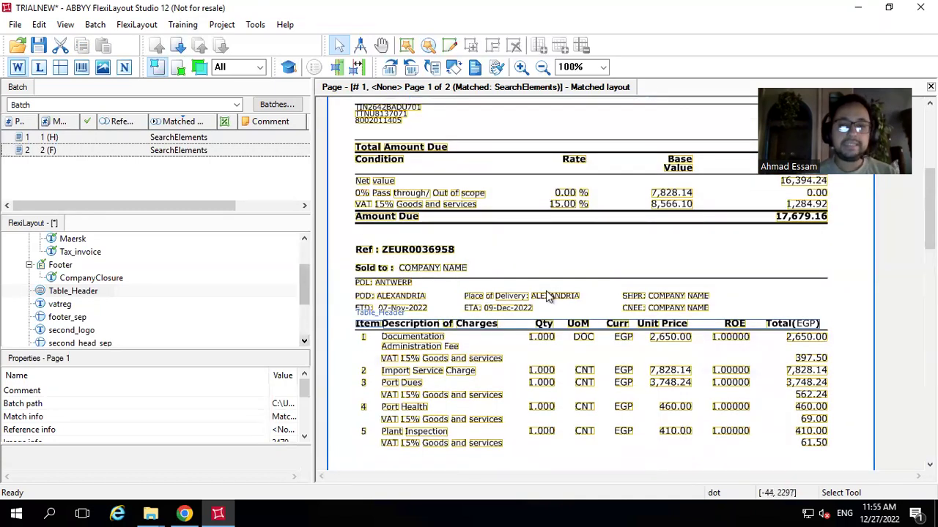
pyautogui.scroll(-10, 621, 311)
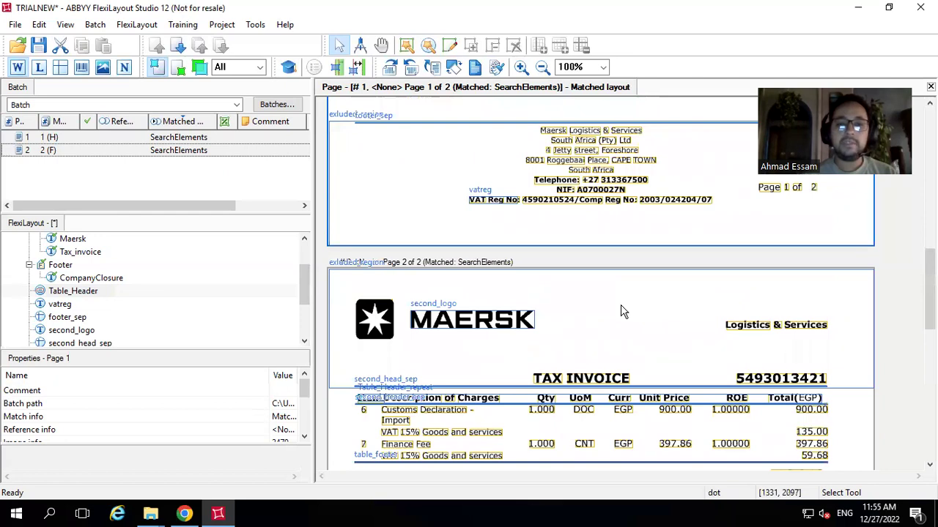
pyautogui.scroll(-3, 621, 311)
pyautogui.scroll(-1, 622, 311)
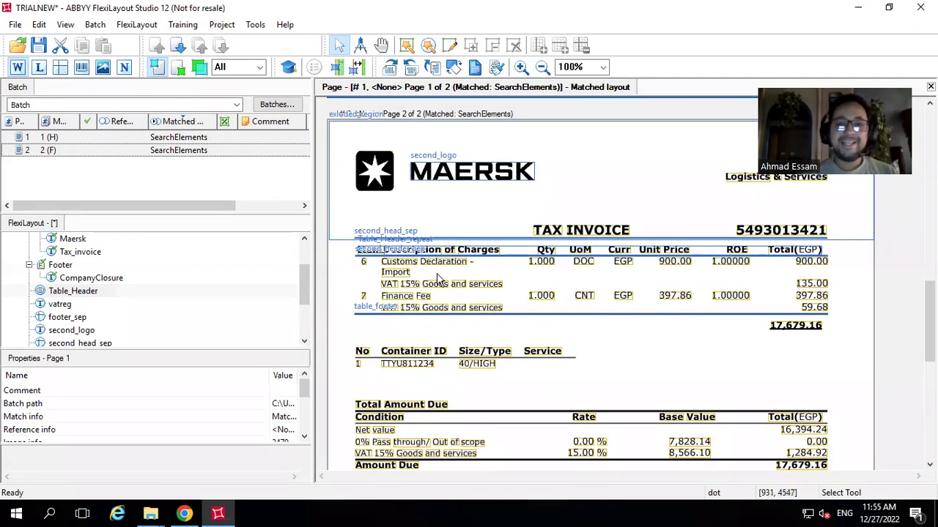
pyautogui.scroll(6, 437, 279)
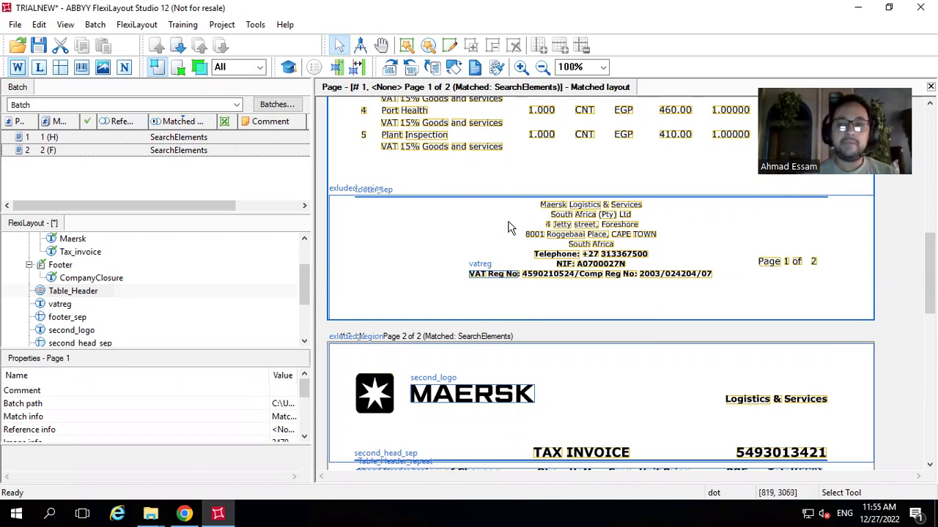
pyautogui.scroll(-15, 510, 227)
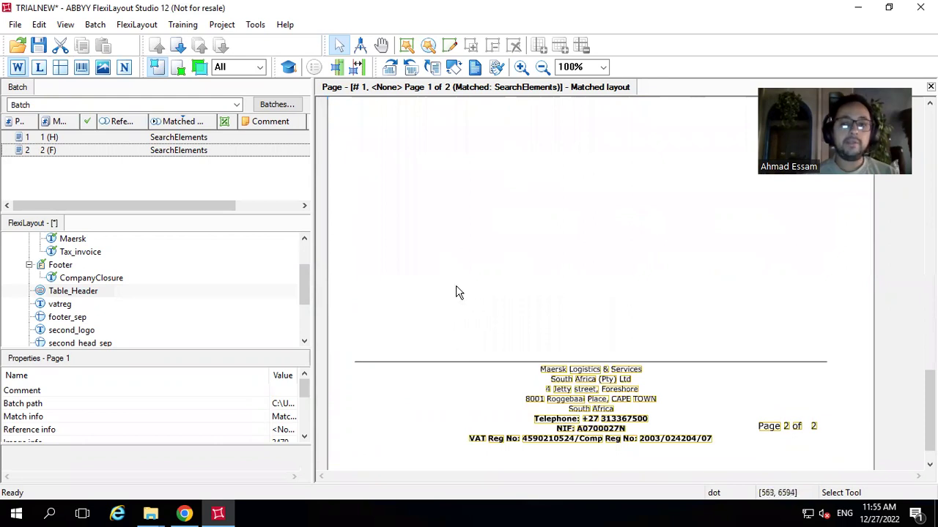
pyautogui.scroll(10, 456, 289)
pyautogui.scroll(2, 457, 288)
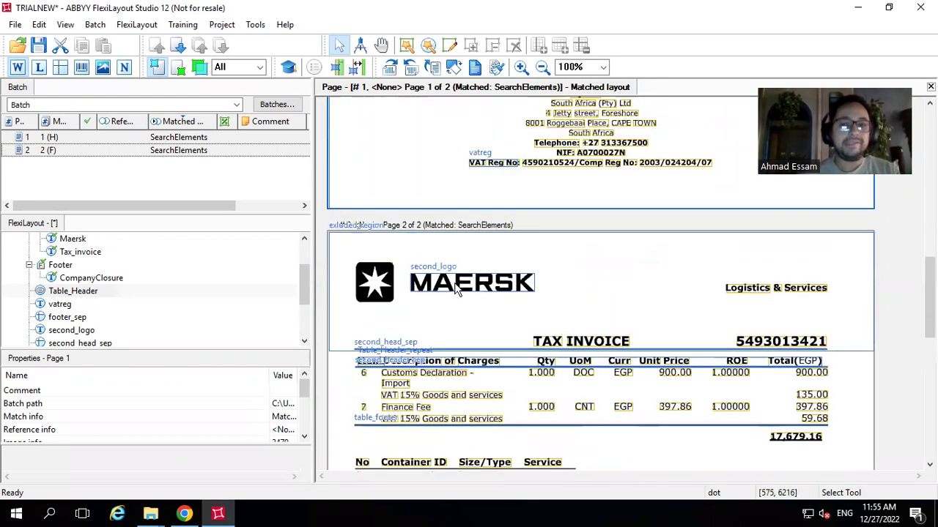
pyautogui.scroll(6, 457, 289)
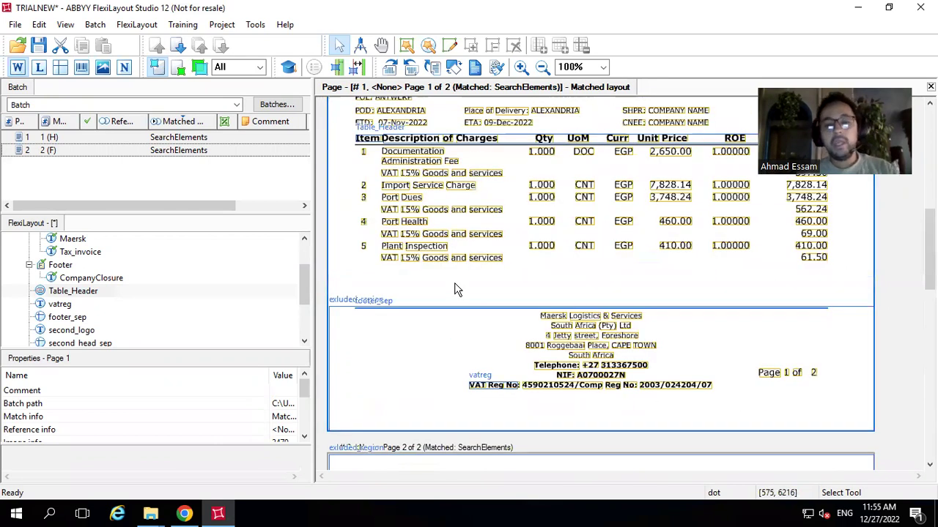
pyautogui.scroll(-8, 457, 288)
pyautogui.scroll(3, 457, 289)
pyautogui.scroll(1, 457, 289)
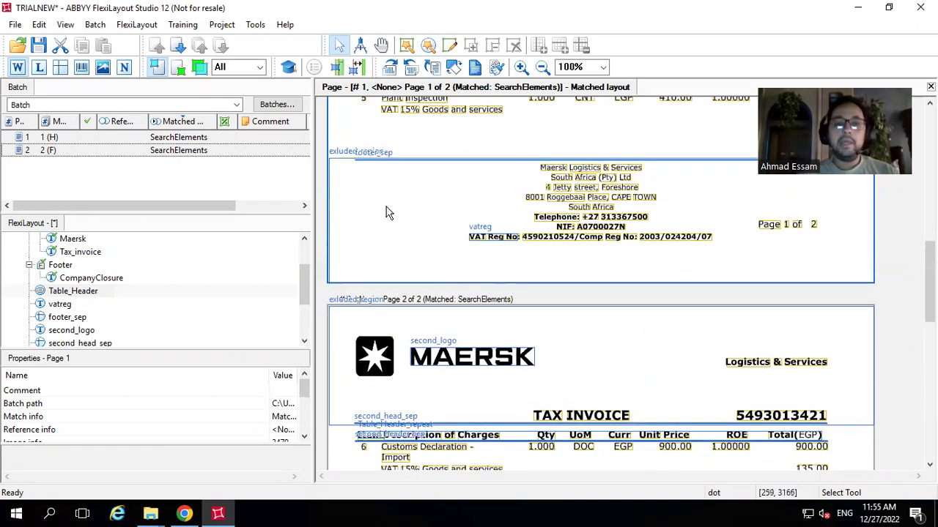
# - Examine footer_sep's separator settings and its Above and Nearest relations to vatreg against the search area on page 1
pyautogui.click(65, 317)
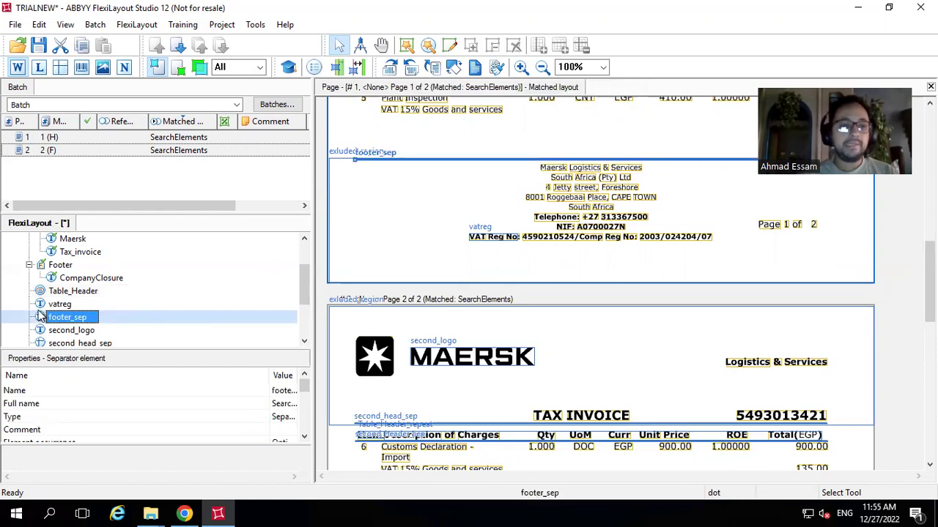
pyautogui.doubleClick(41, 317)
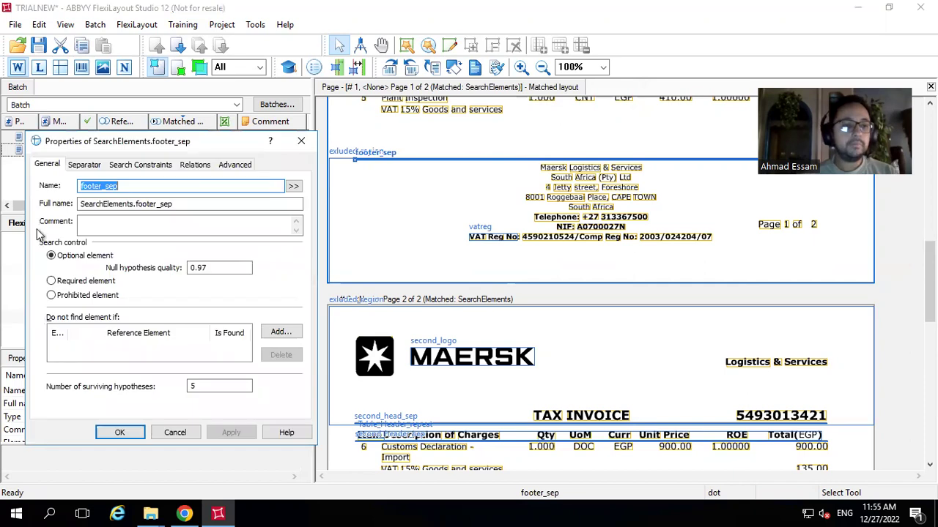
pyautogui.click(84, 165)
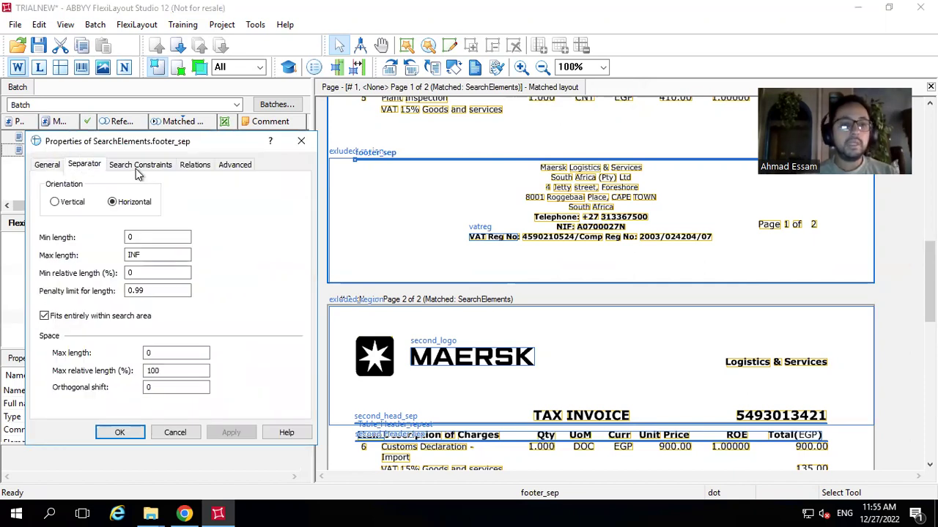
pyautogui.click(191, 165)
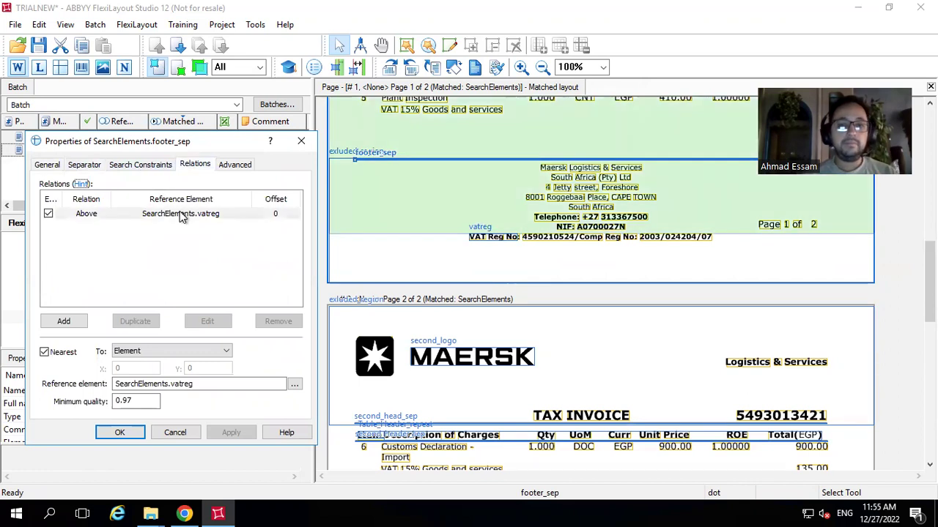
pyautogui.click(182, 213)
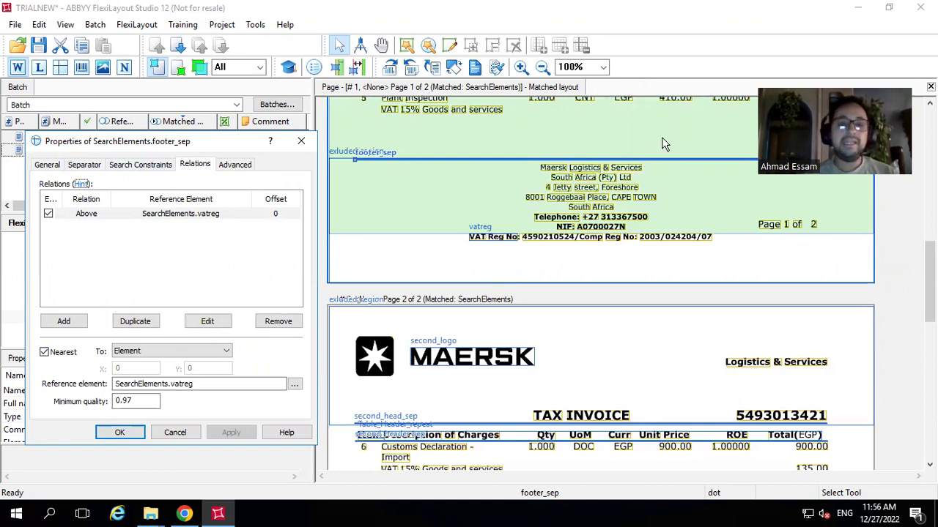
pyautogui.scroll(2, 662, 137)
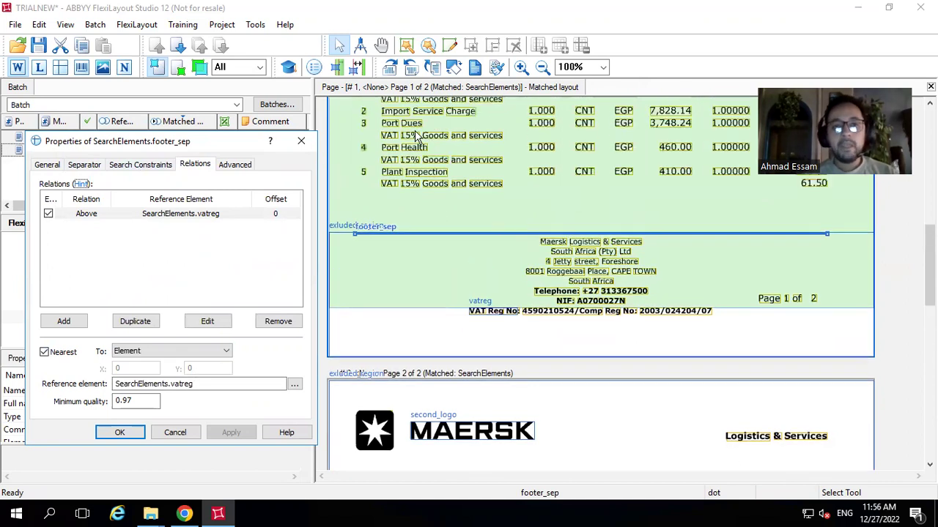
pyautogui.scroll(4, 417, 151)
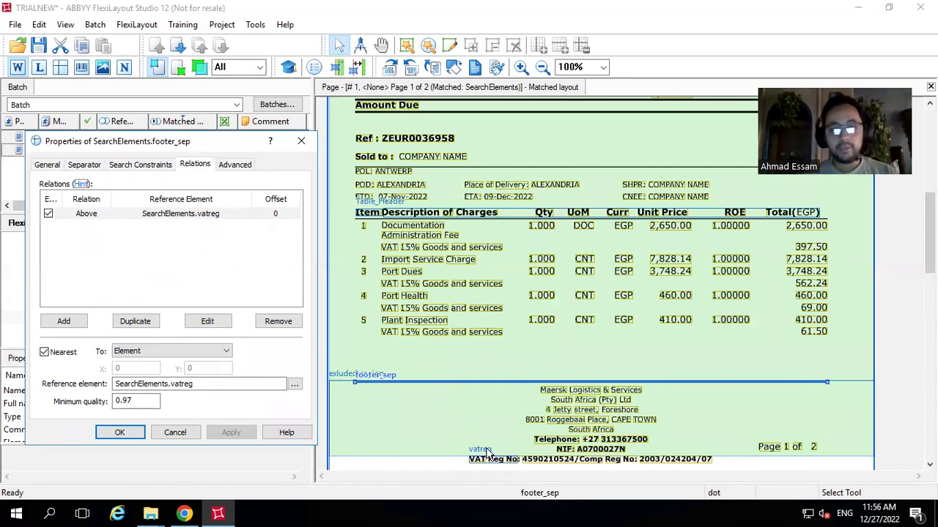
pyautogui.click(293, 147)
# - Examine second_logo's Above CompanyClosure and Below vatreg relations and the search area they define together on page 2
pyautogui.scroll(-5, 513, 235)
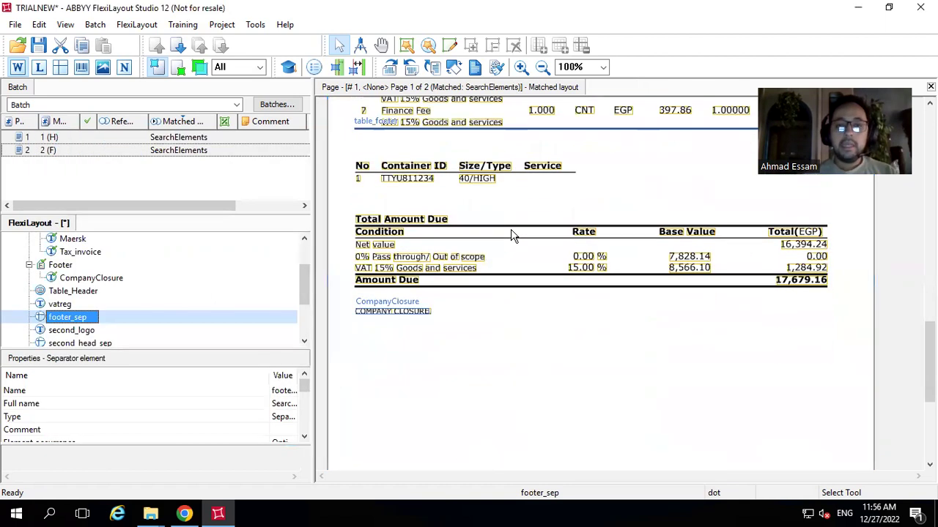
pyautogui.scroll(-3, 512, 235)
pyautogui.scroll(6, 513, 236)
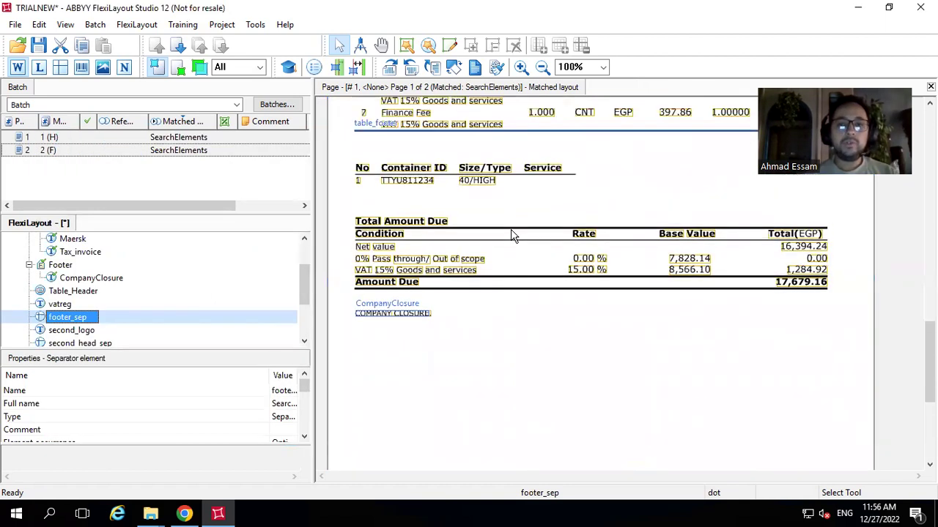
pyautogui.scroll(2, 511, 236)
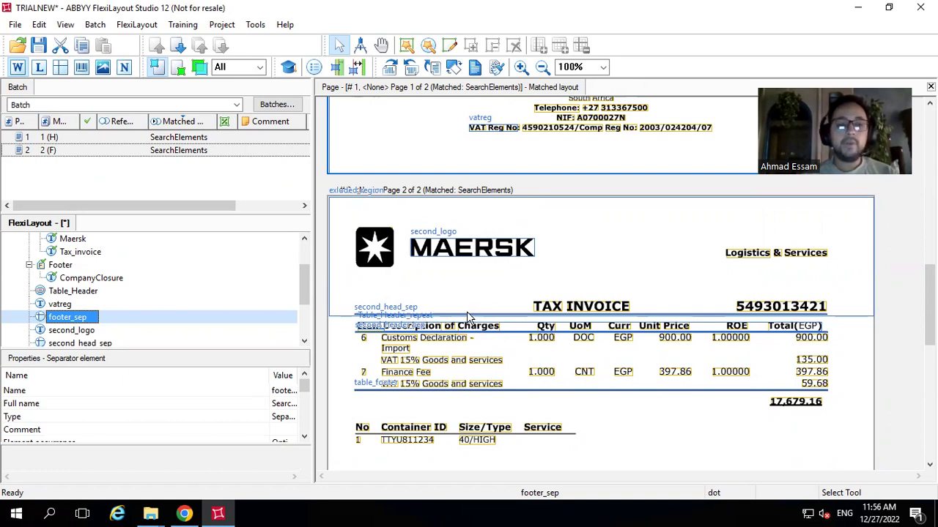
pyautogui.doubleClick(77, 330)
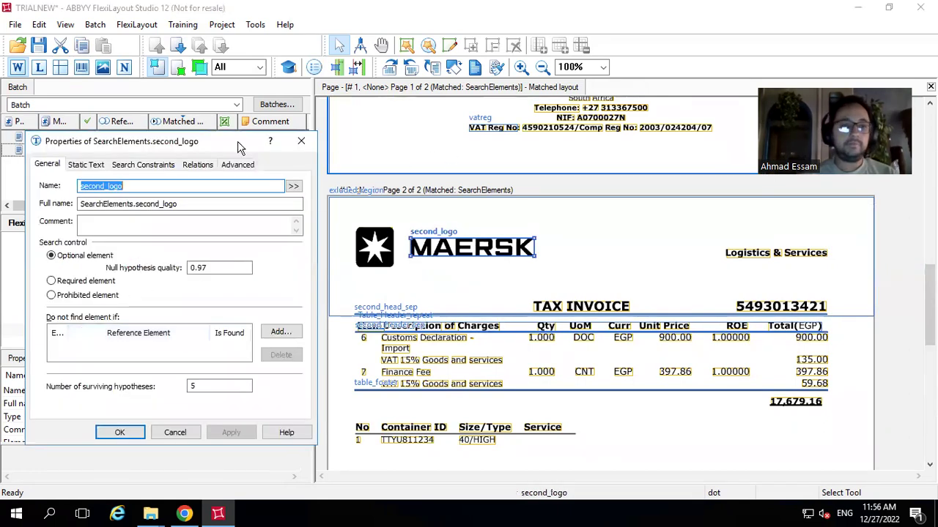
pyautogui.click(198, 165)
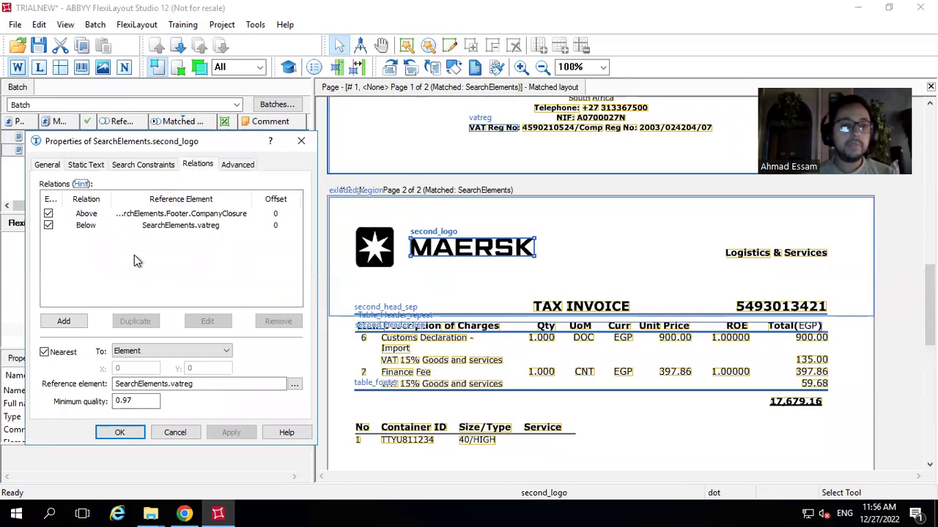
pyautogui.moveTo(123, 223); pyautogui.dragTo(121, 205)
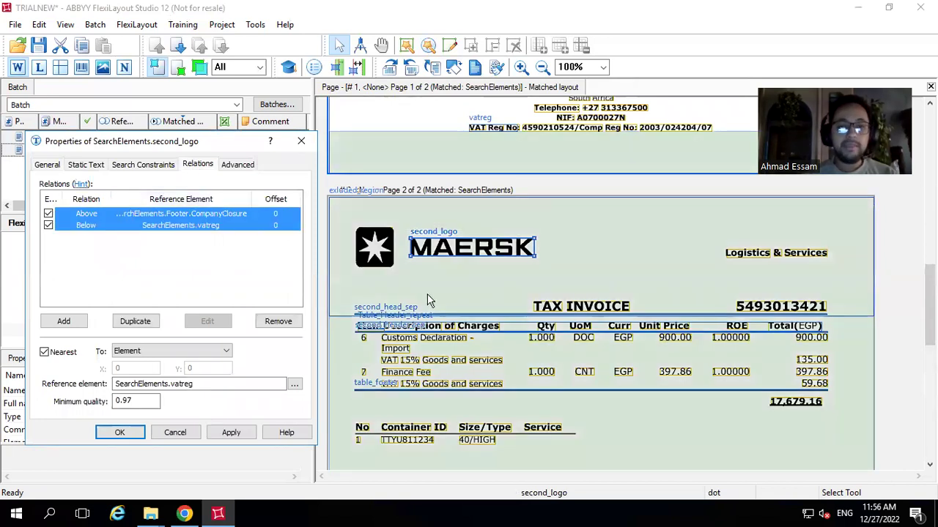
pyautogui.scroll(-3, 427, 294)
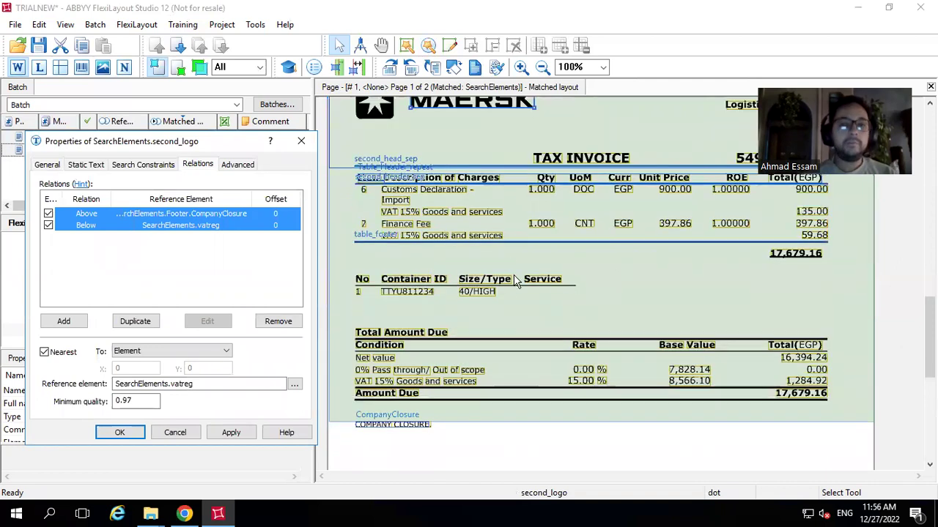
pyautogui.scroll(4, 513, 275)
pyautogui.scroll(-2, 514, 275)
pyautogui.scroll(-2, 515, 282)
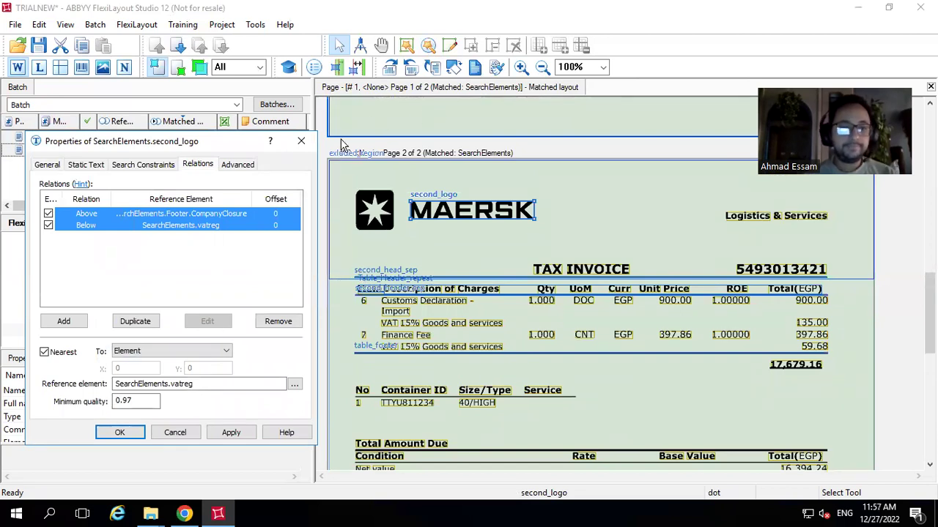
pyautogui.click(298, 143)
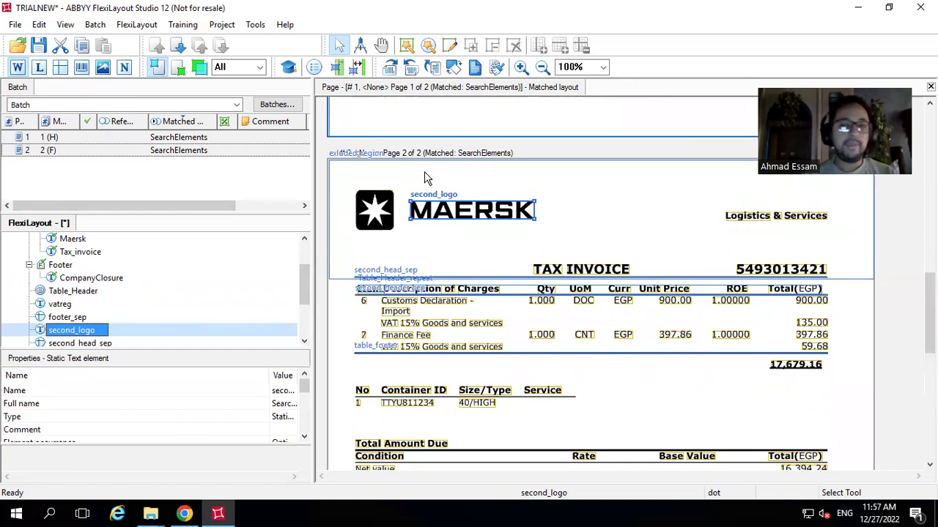
# - Examine where second_head_sep sits on page 2 and compare the page 2 header with page 1's header and footer
pyautogui.click(60, 345)
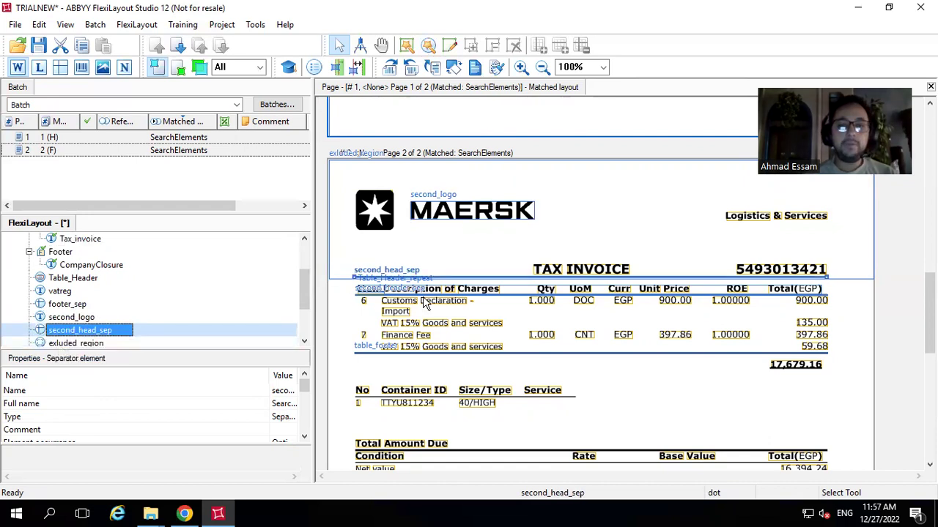
pyautogui.scroll(10, 554, 281)
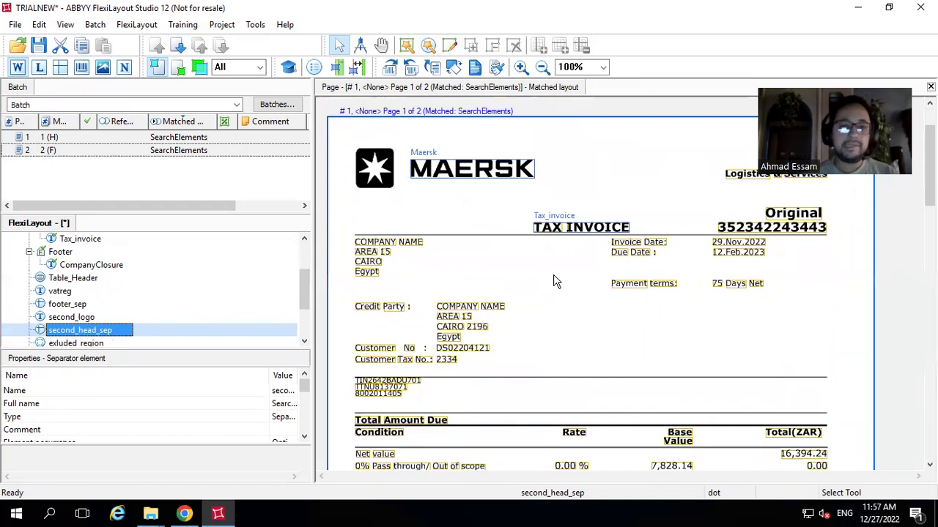
pyautogui.scroll(-5, 554, 281)
pyautogui.scroll(5, 466, 306)
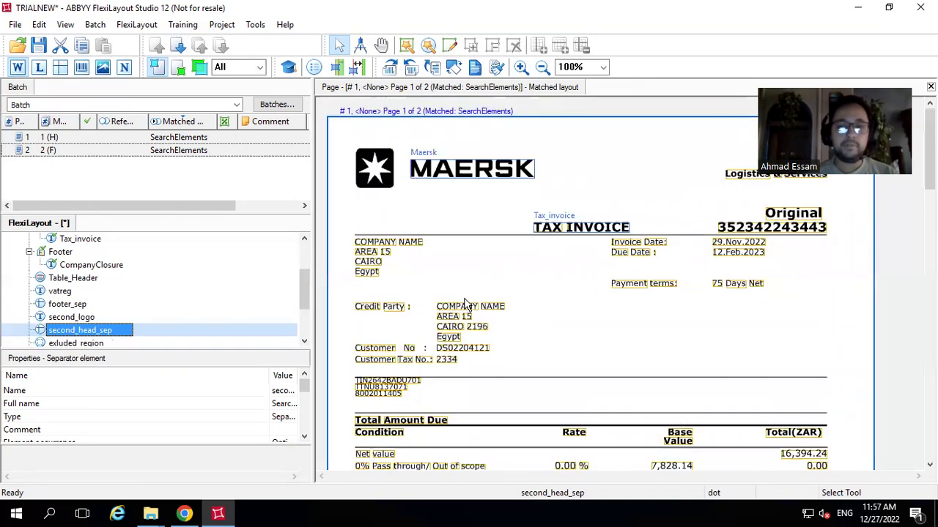
pyautogui.scroll(-10, 466, 305)
pyautogui.scroll(-9, 466, 305)
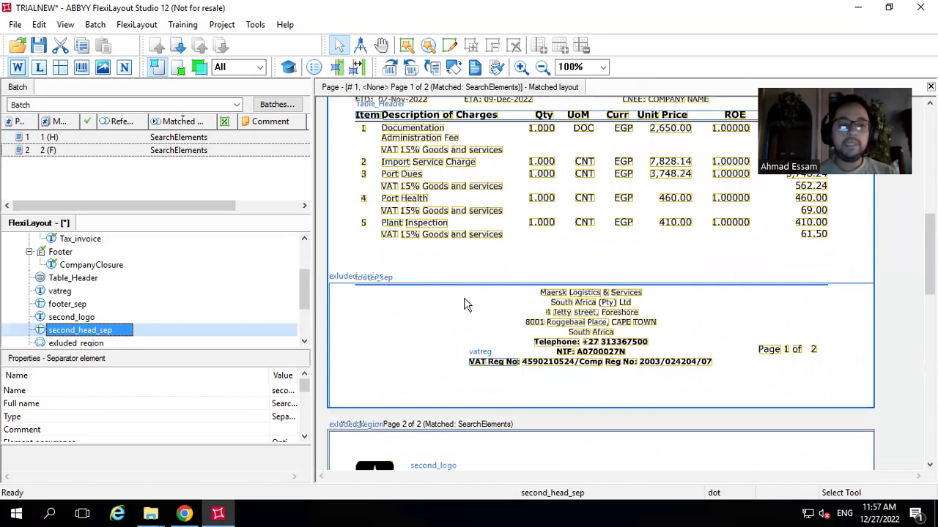
# - Examine second_head_sep's separator settings and its Below and Nearest relations to second_logo, and close the element's properties
pyautogui.doubleClick(80, 332)
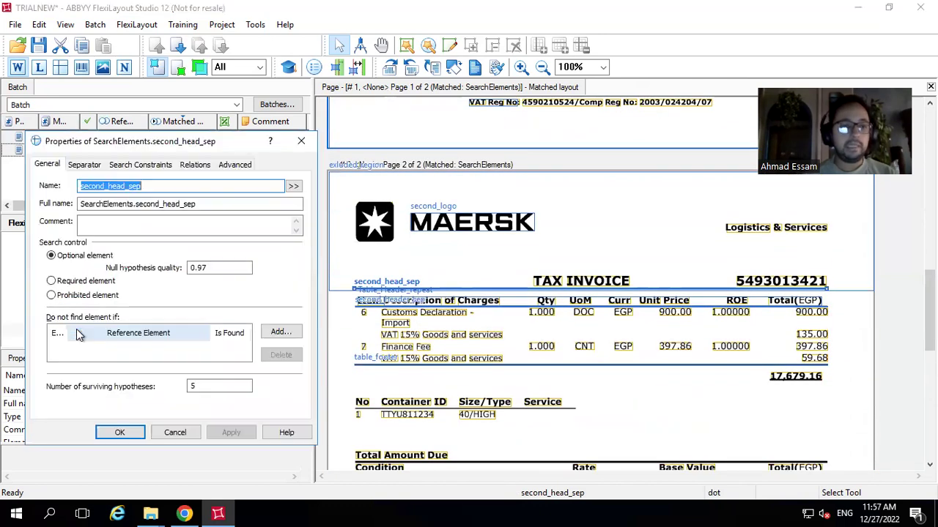
pyautogui.click(85, 166)
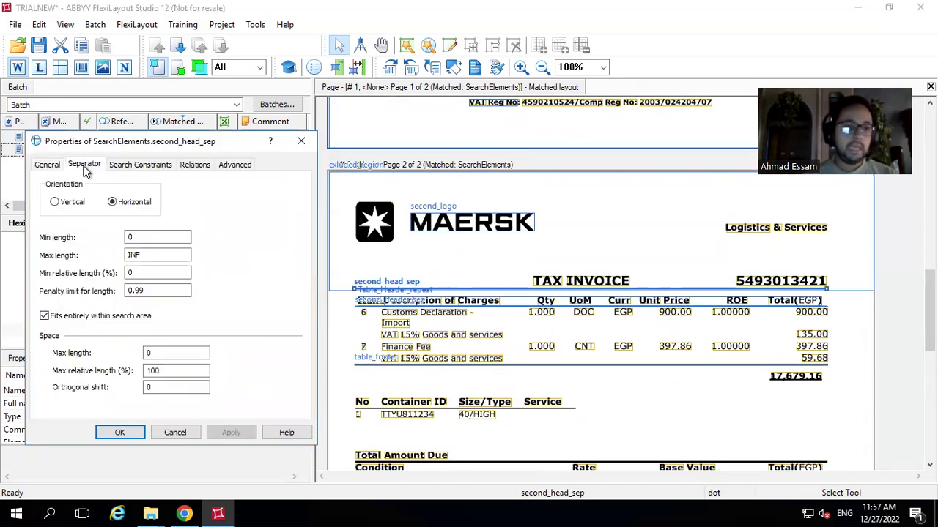
pyautogui.click(195, 166)
pyautogui.click(96, 214)
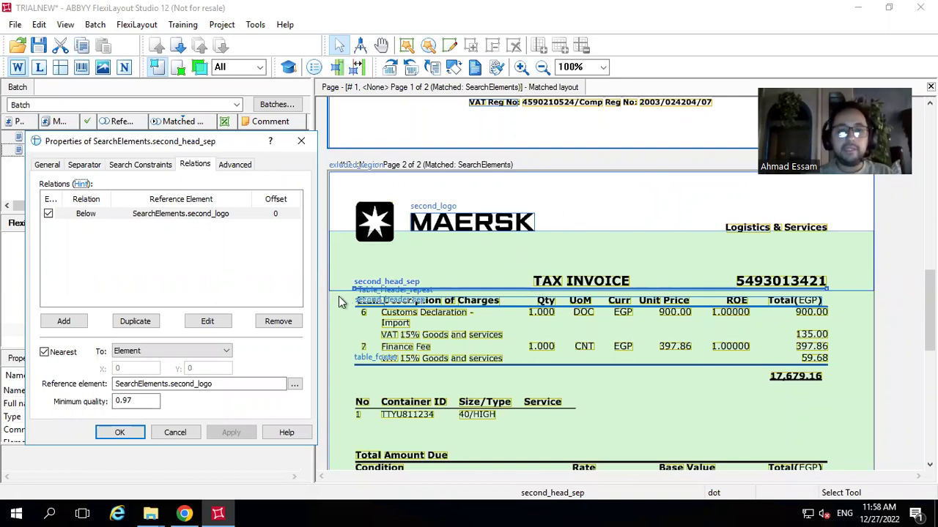
pyautogui.click(302, 142)
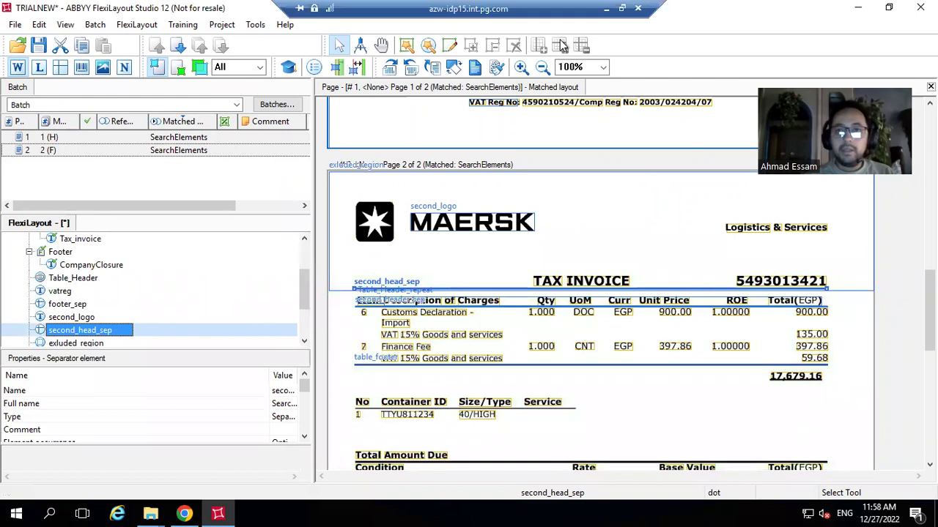
# - Examine the area exluded_region covers across both pages and find the Region type among the elements available for SearchElements
pyautogui.click(622, 8)
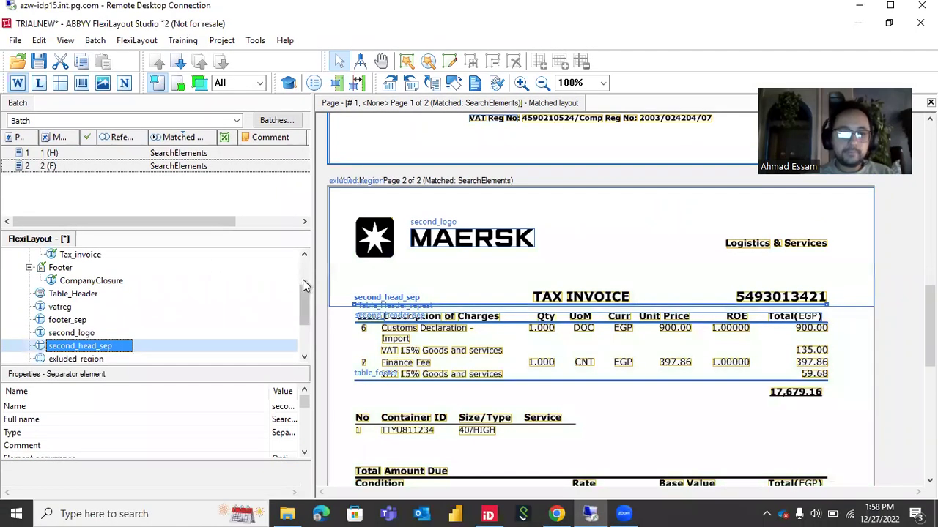
pyautogui.click(47, 359)
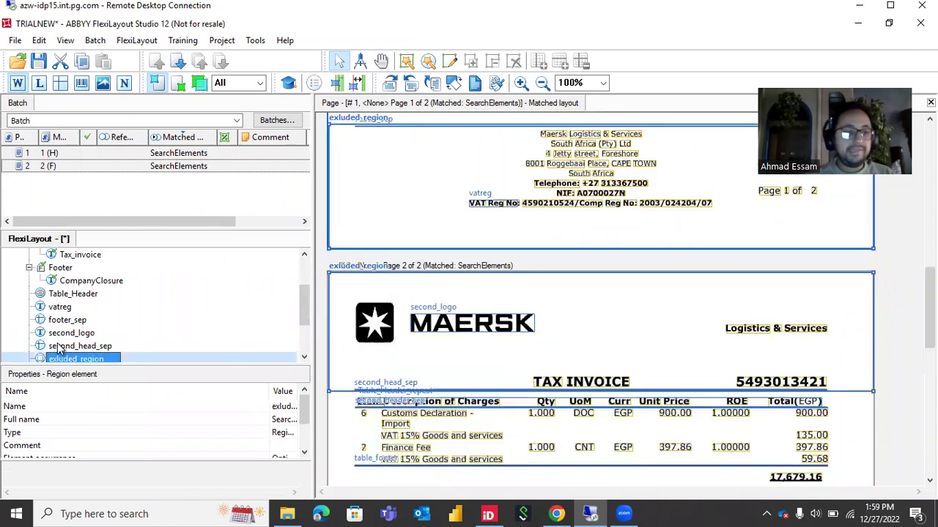
pyautogui.scroll(2, 83, 299)
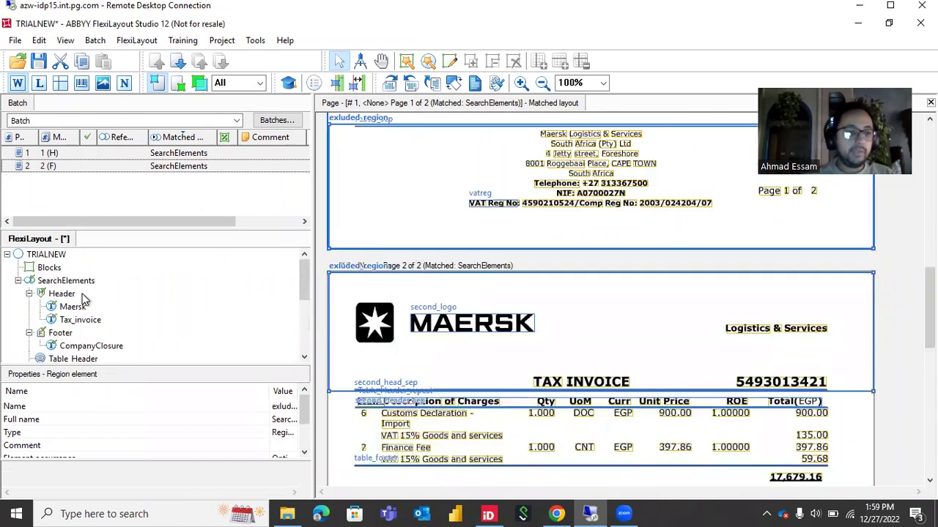
pyautogui.rightClick(44, 281)
pyautogui.moveTo(119, 293)
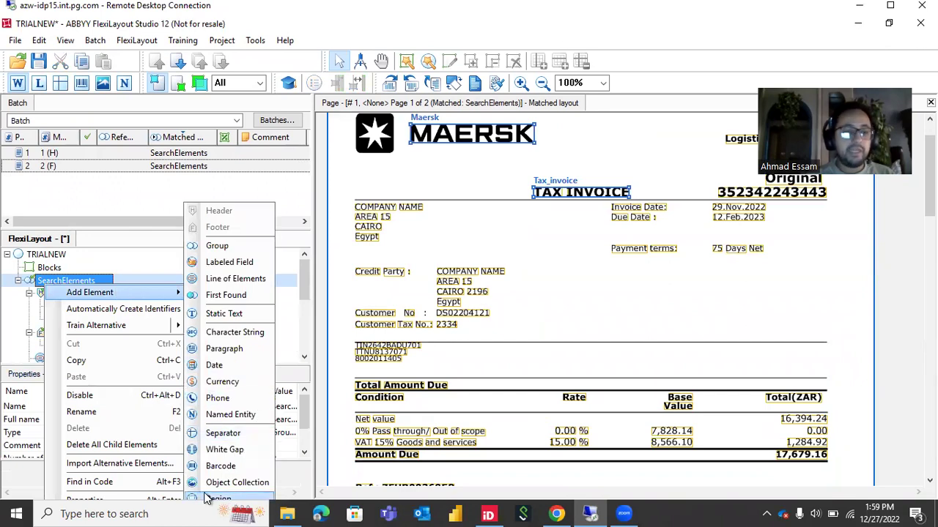
pyautogui.click(352, 235)
pyautogui.scroll(-2, 144, 327)
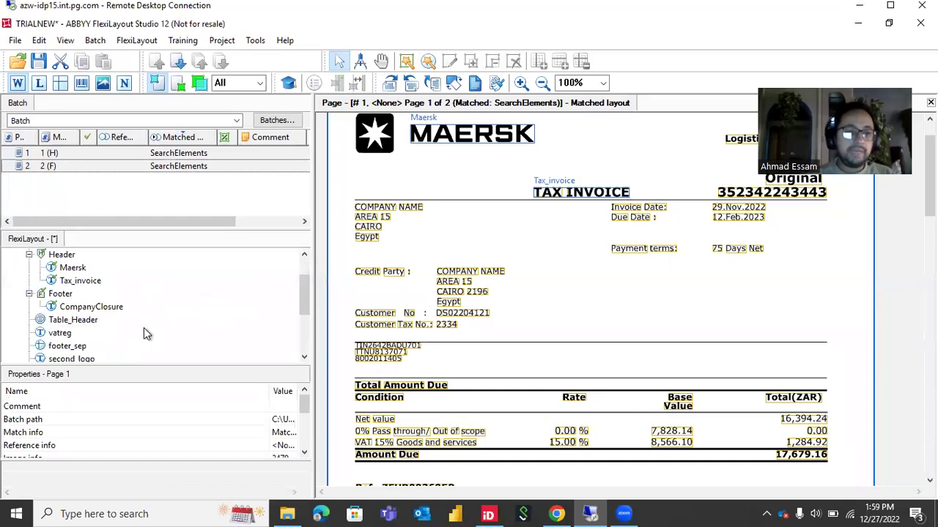
# - Examine exluded_region's Below footer_sep and Above second_head_sep relations and the area they define across the page break
pyautogui.click(74, 347)
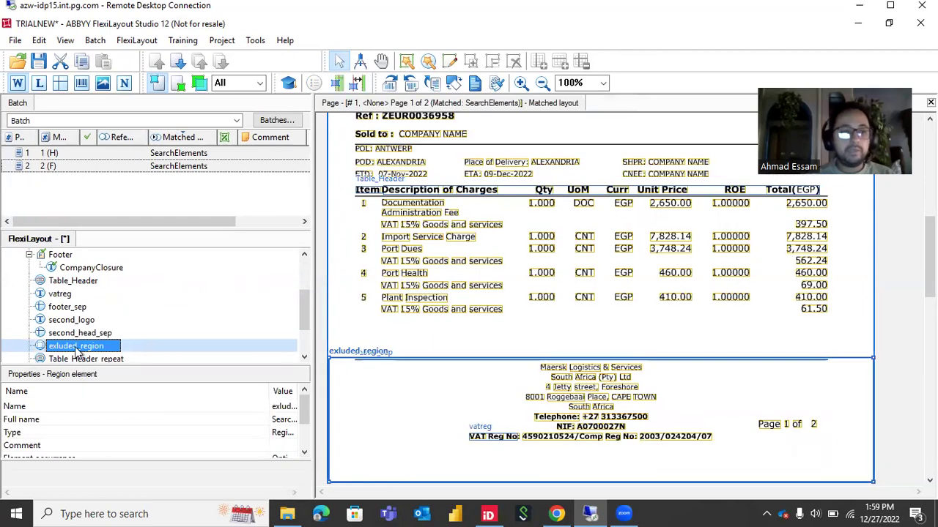
pyautogui.doubleClick(76, 349)
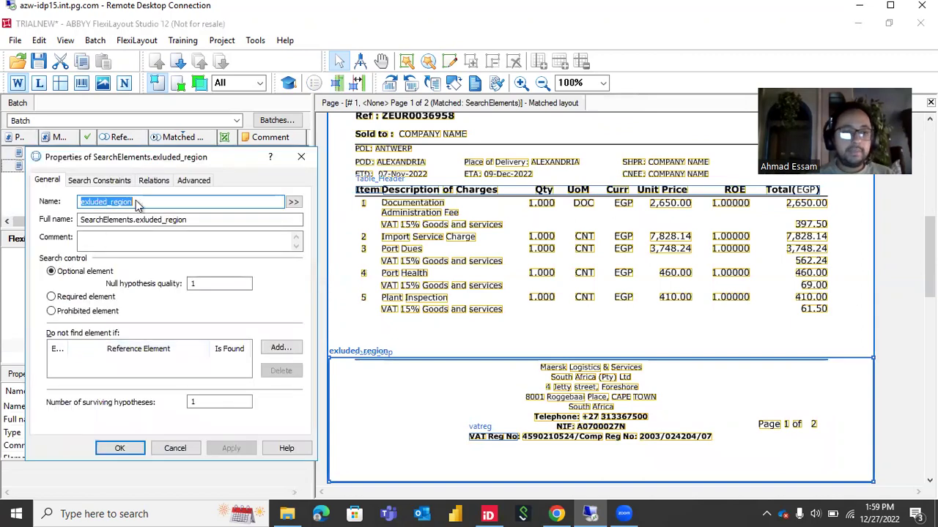
pyautogui.click(155, 181)
pyautogui.moveTo(146, 275); pyautogui.dragTo(141, 213)
pyautogui.scroll(-2, 542, 282)
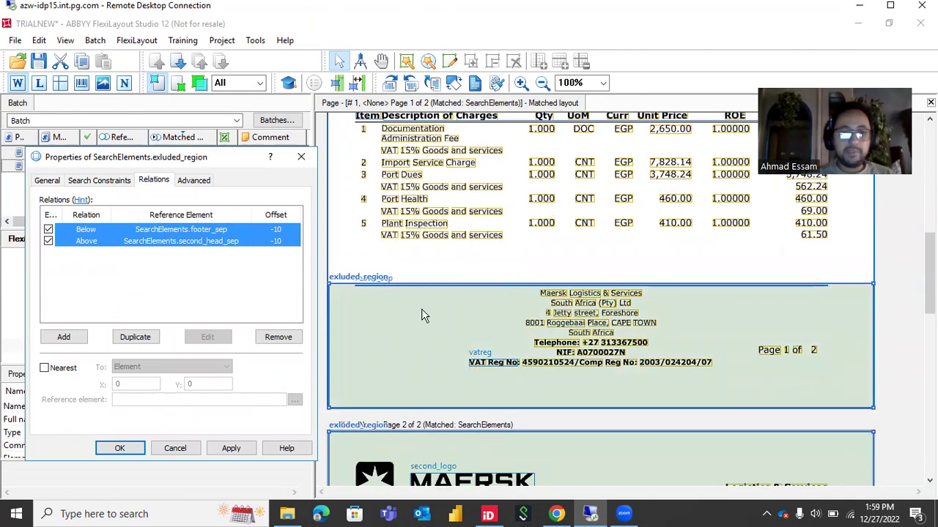
pyautogui.scroll(-5, 421, 315)
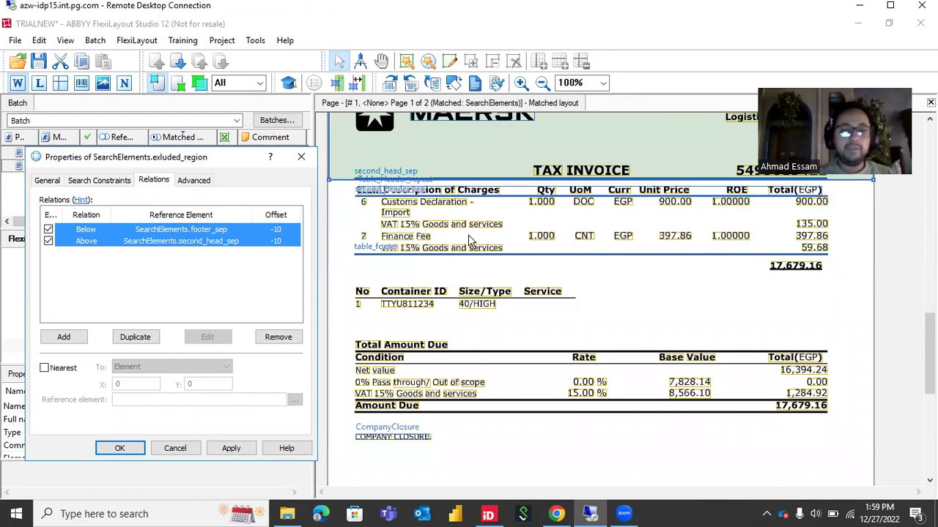
pyautogui.scroll(2, 468, 240)
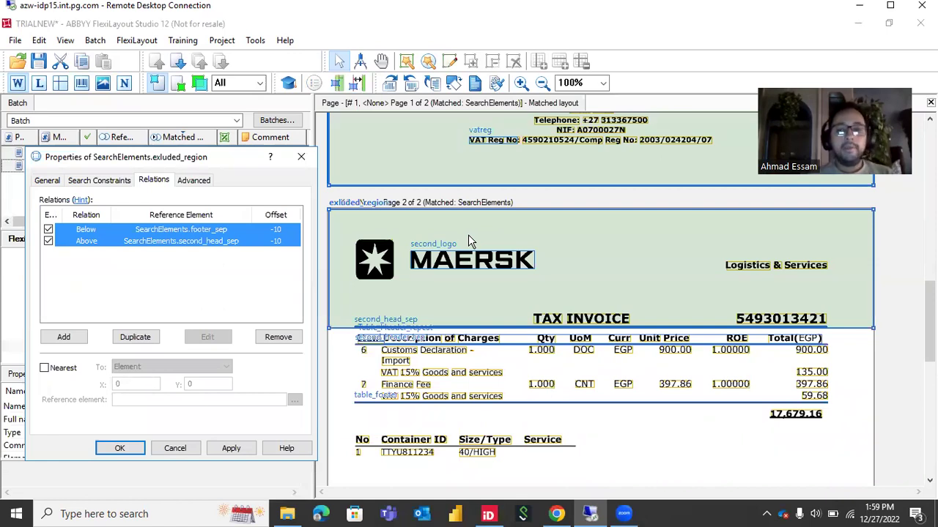
pyautogui.click(302, 158)
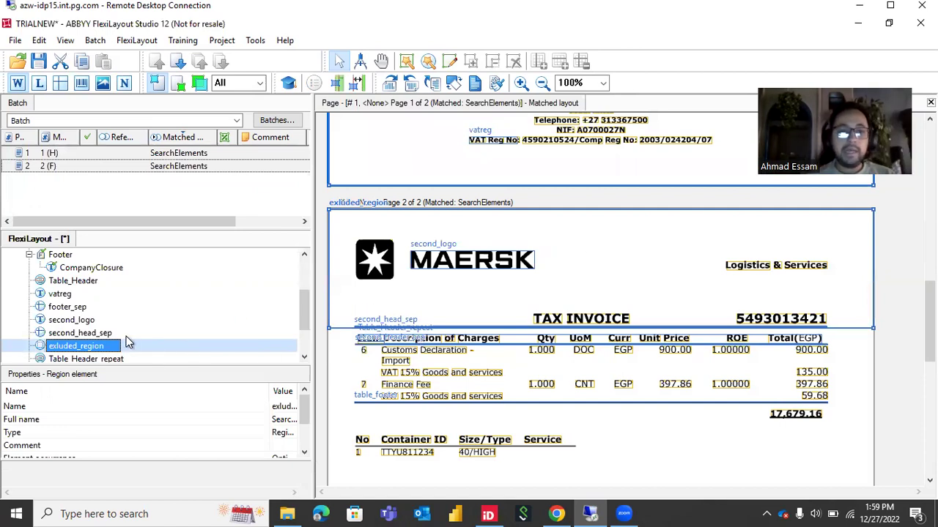
# - Examine Table_Header_repeat's Below relation to exluded_region and its search area on page 2, and close the element's properties
pyautogui.scroll(-1, 126, 337)
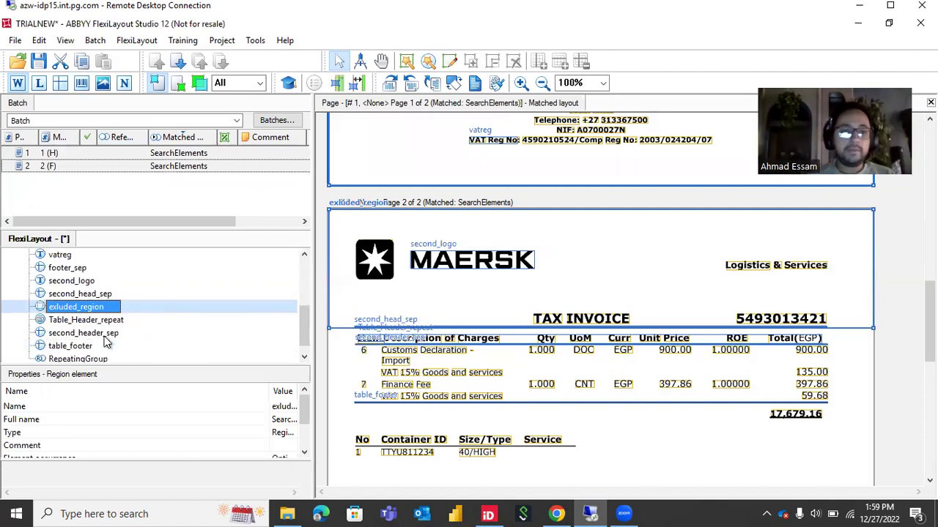
pyautogui.click(50, 325)
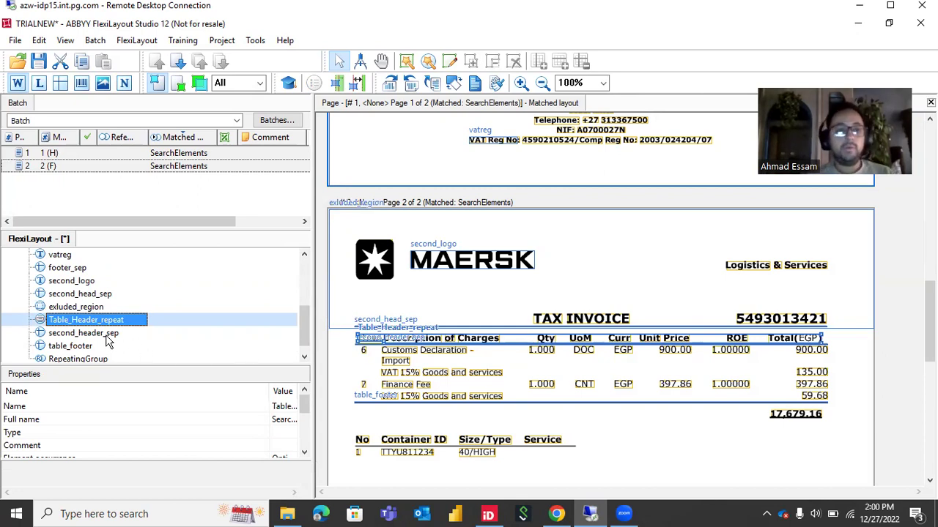
pyautogui.doubleClick(97, 325)
pyautogui.scroll(3, 512, 269)
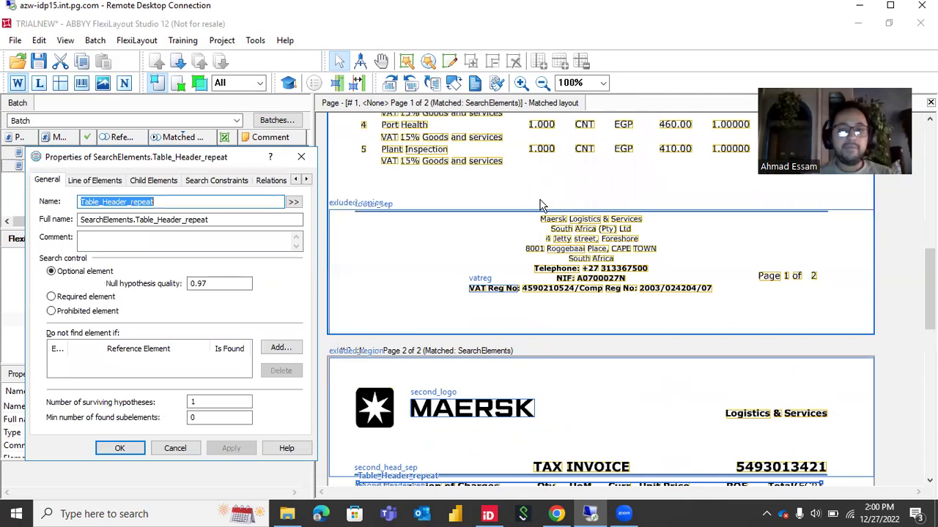
pyautogui.scroll(-5, 513, 280)
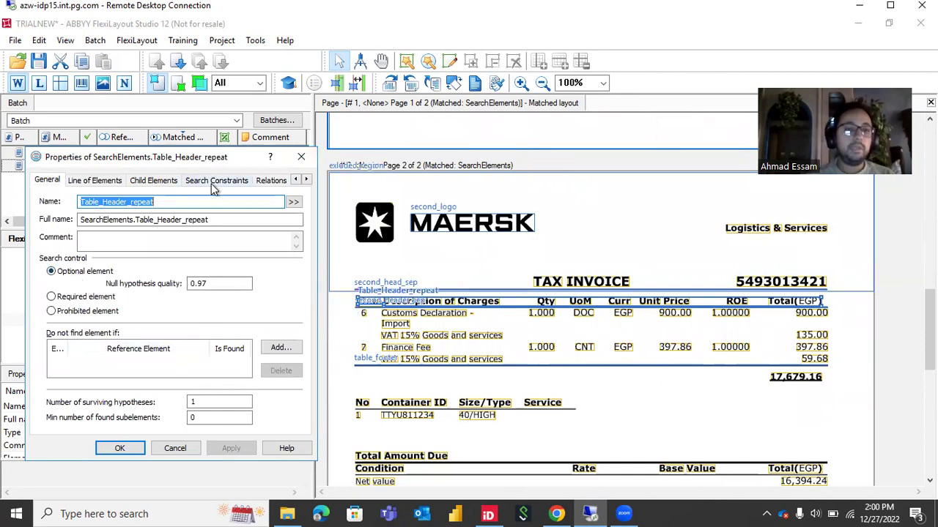
pyautogui.click(271, 181)
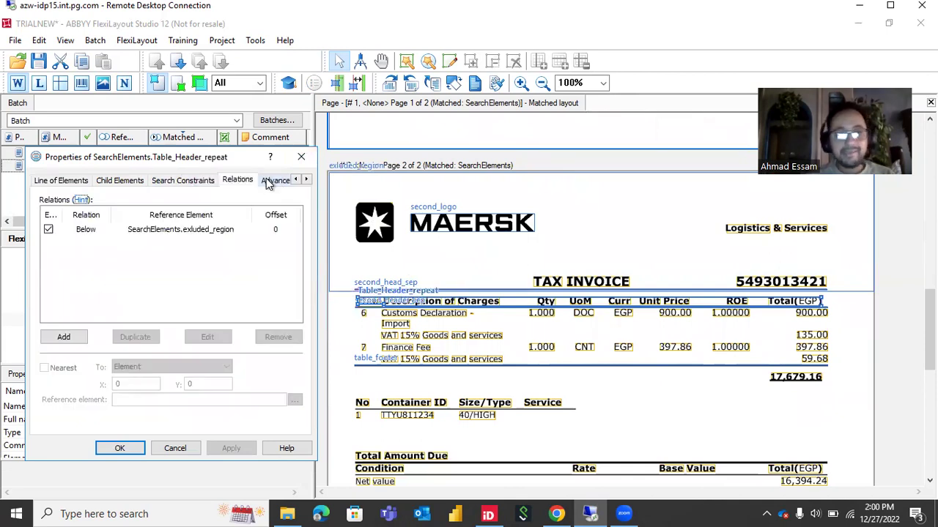
pyautogui.click(174, 231)
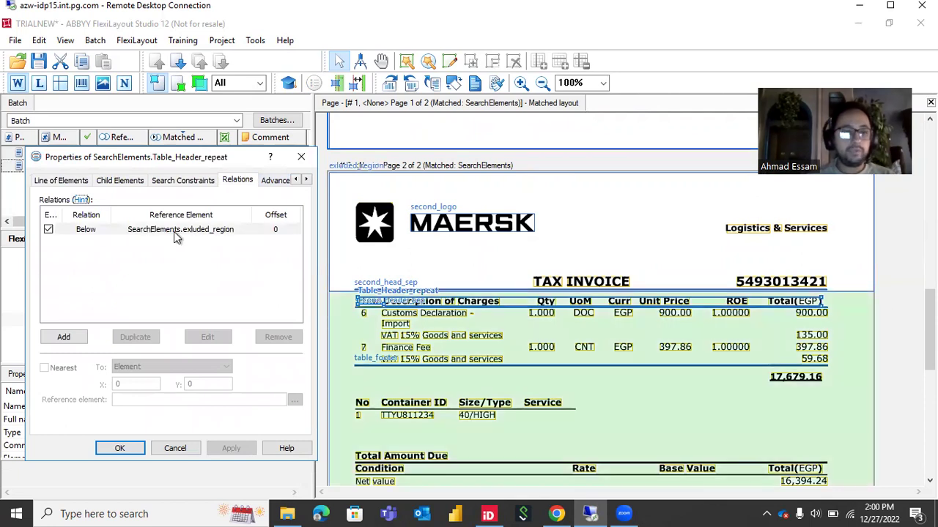
pyautogui.click(257, 230)
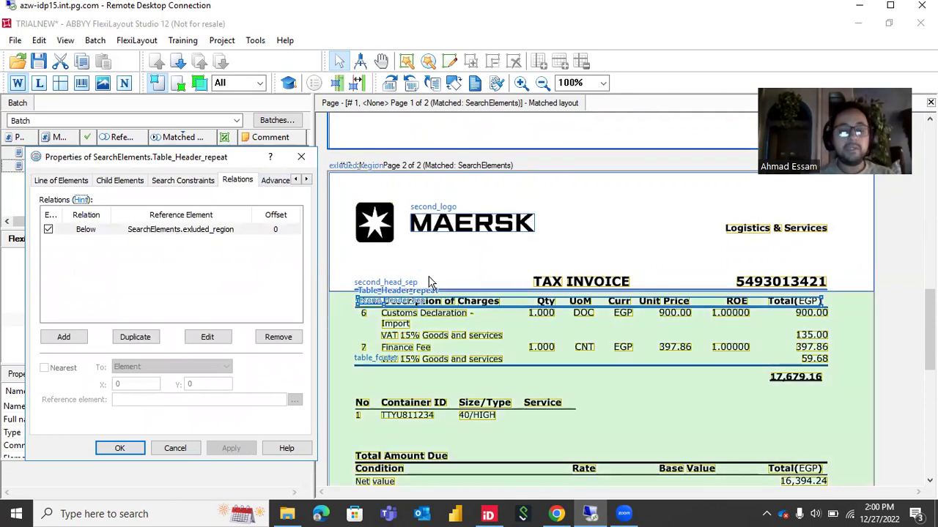
pyautogui.click(300, 159)
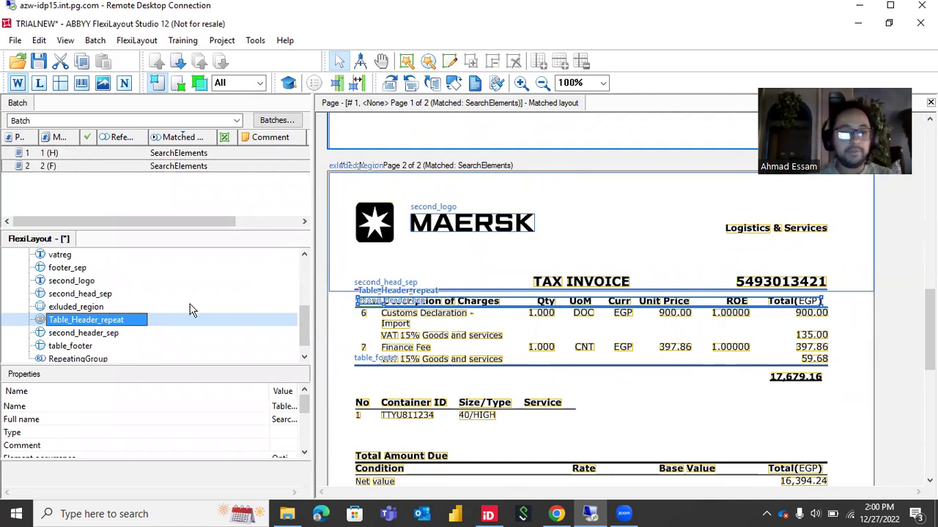
# - Examine second_header_sep beneath the repeated table header on page 2 and compare it with the table header on page 1
pyautogui.click(73, 333)
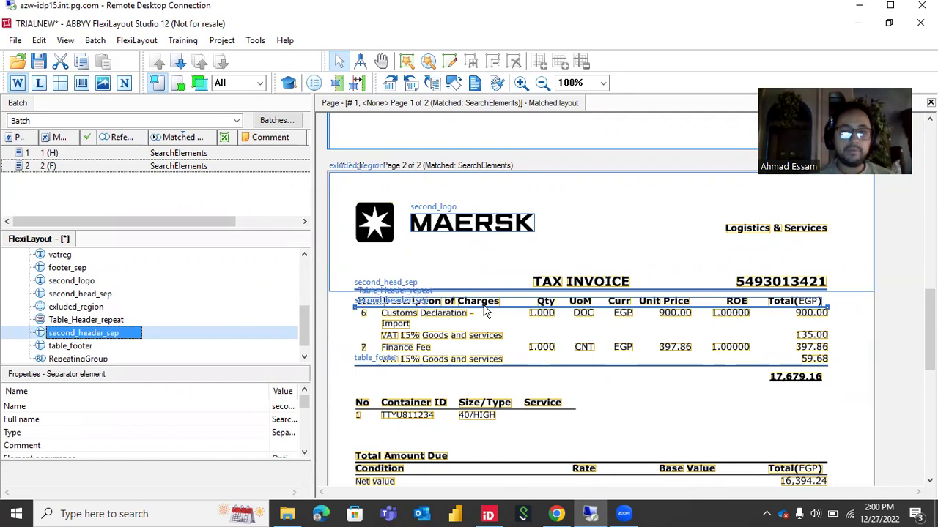
pyautogui.scroll(6, 485, 311)
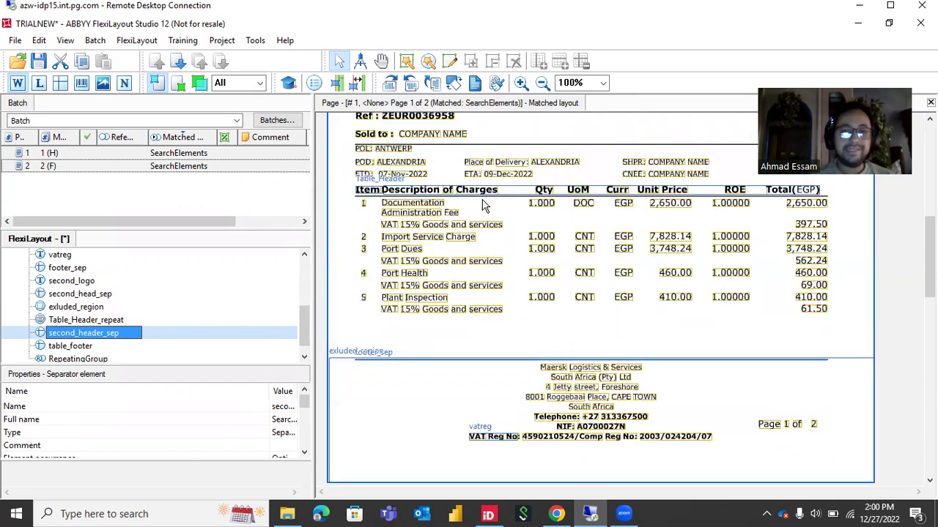
pyautogui.scroll(-5, 551, 292)
pyautogui.scroll(-1, 517, 242)
pyautogui.scroll(1, 517, 242)
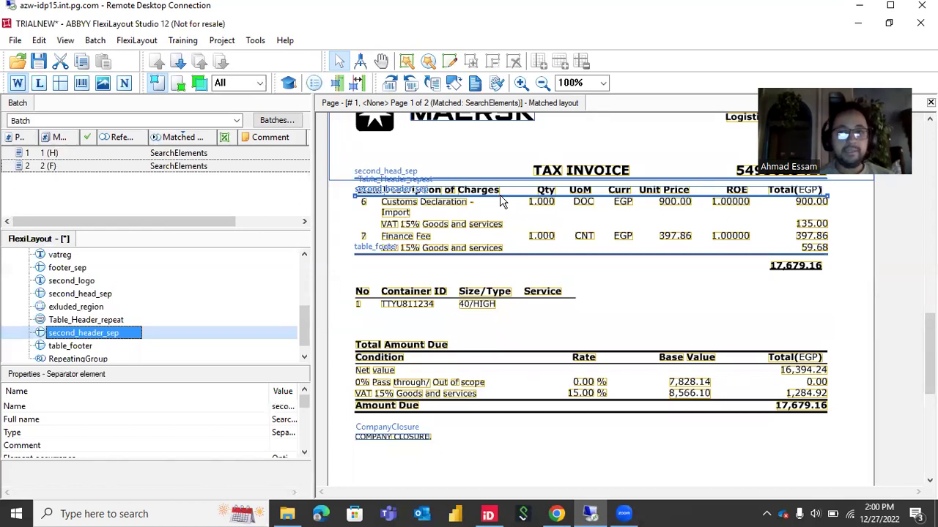
# - Examine table_footer's Below relation to Table_Header with offset 30 and the search area it covers across both pages
pyautogui.click(45, 346)
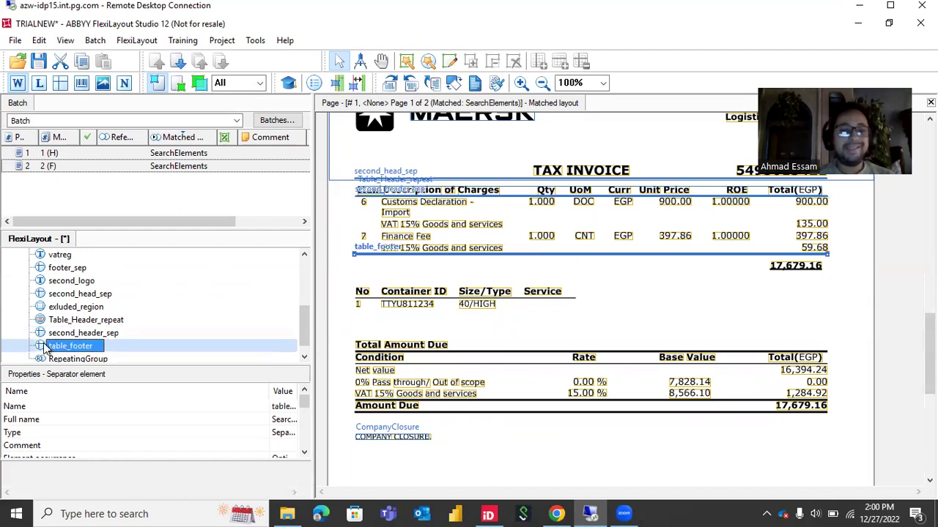
pyautogui.doubleClick(46, 346)
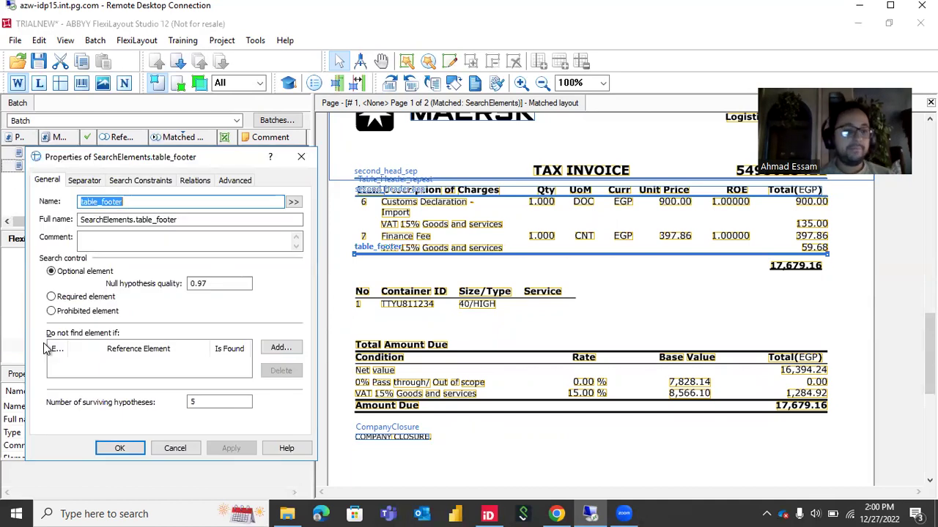
pyautogui.click(188, 180)
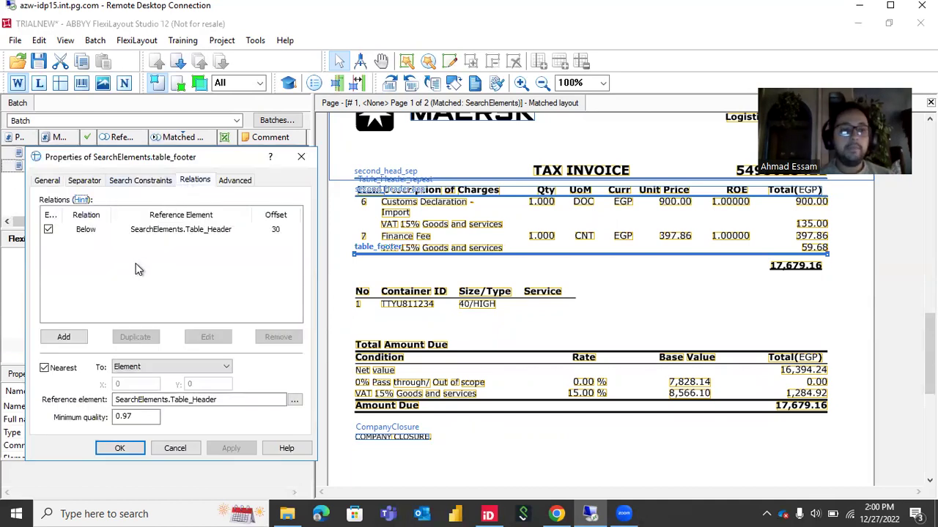
pyautogui.click(132, 227)
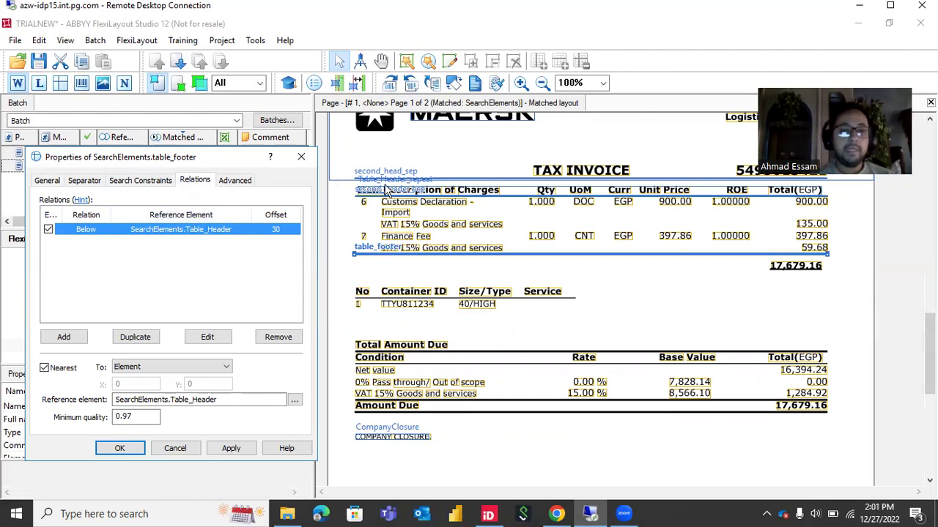
pyautogui.scroll(5, 386, 189)
pyautogui.scroll(4, 591, 192)
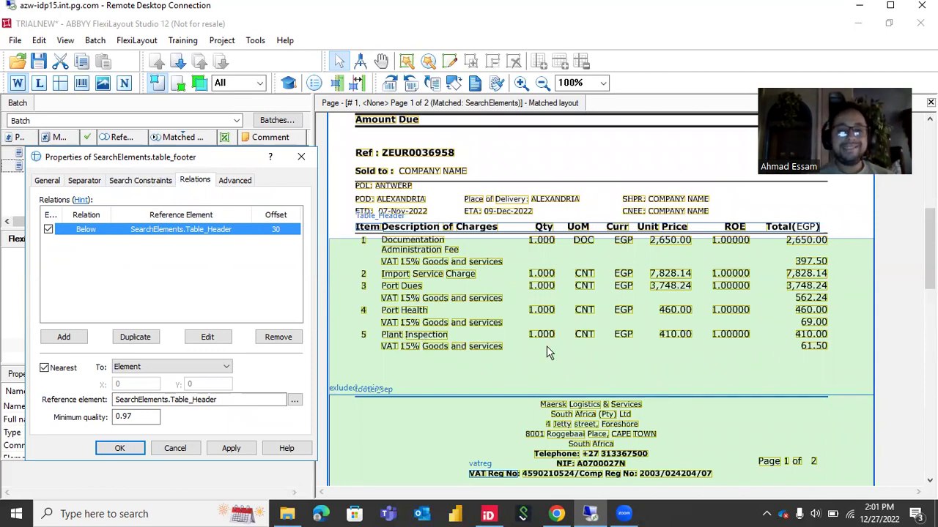
pyautogui.scroll(-3, 420, 351)
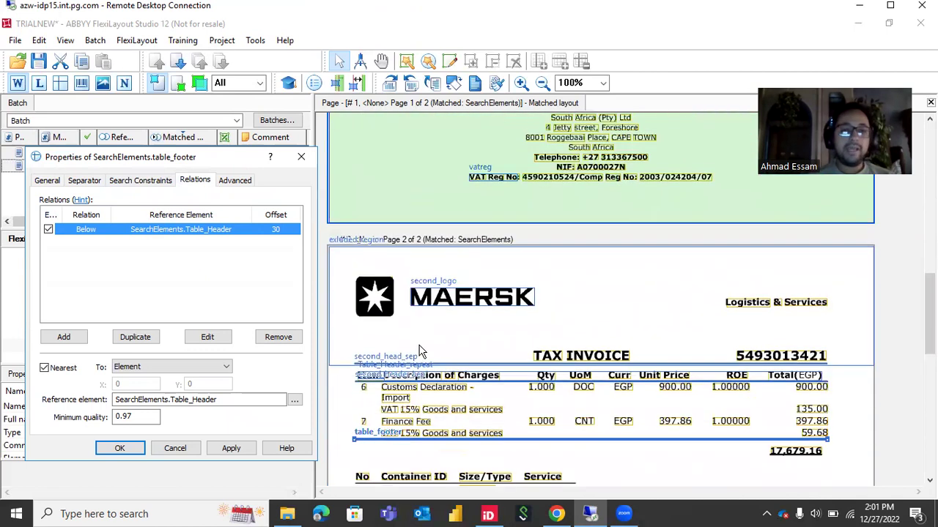
pyautogui.scroll(1, 420, 352)
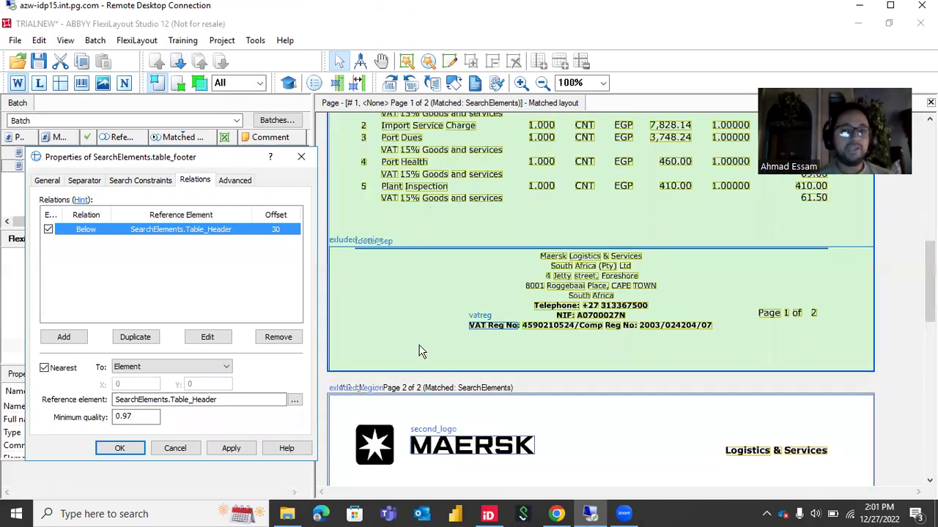
pyautogui.scroll(1, 420, 351)
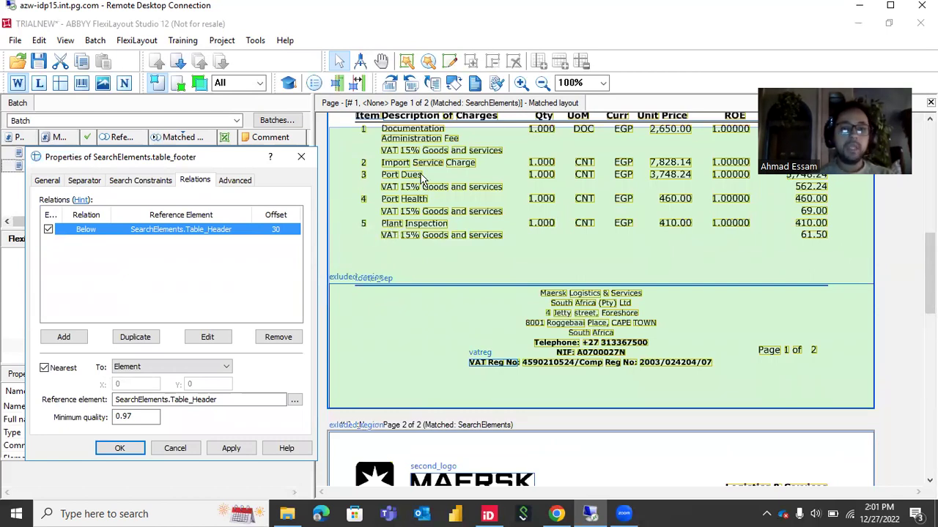
pyautogui.scroll(-5, 444, 236)
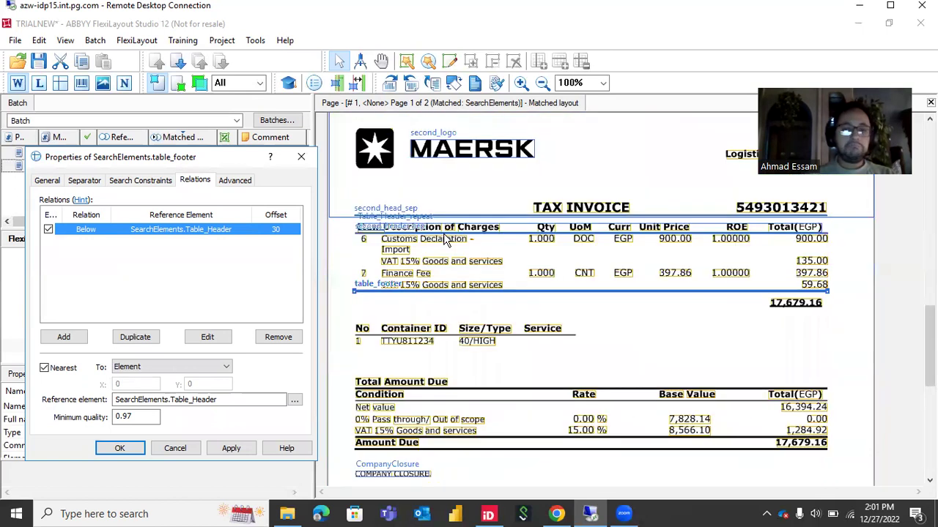
pyautogui.scroll(-1, 445, 238)
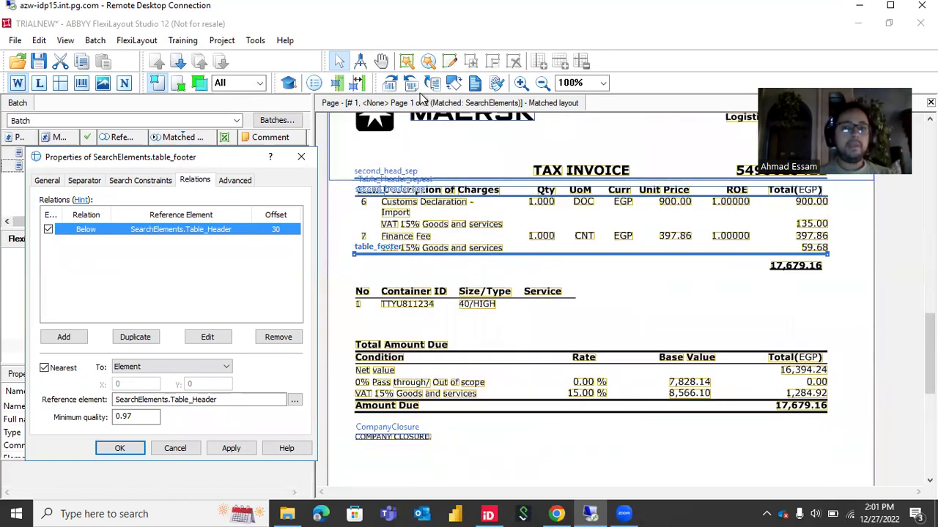
pyautogui.scroll(2, 429, 304)
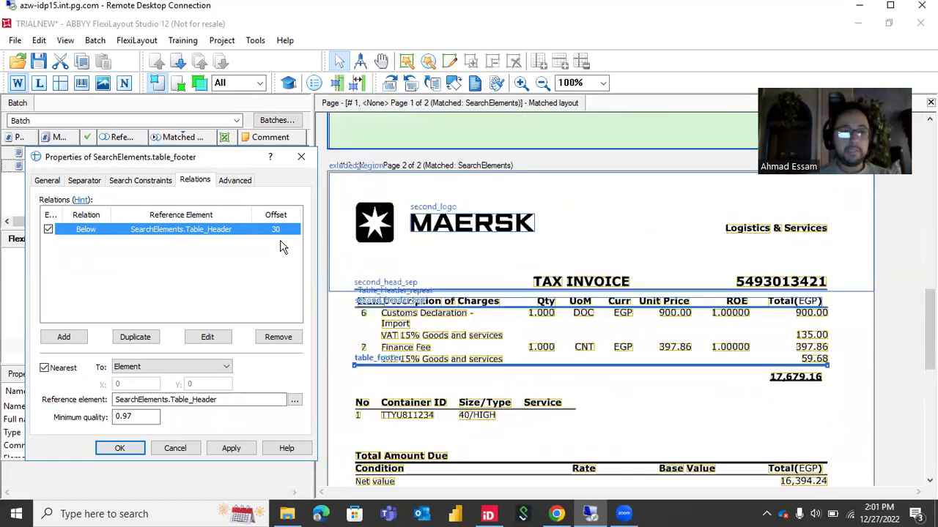
# - Examine the exluded_region and second_header_sep exclusions in table_footer's search constraints and the charges rows left on both pages
pyautogui.click(153, 181)
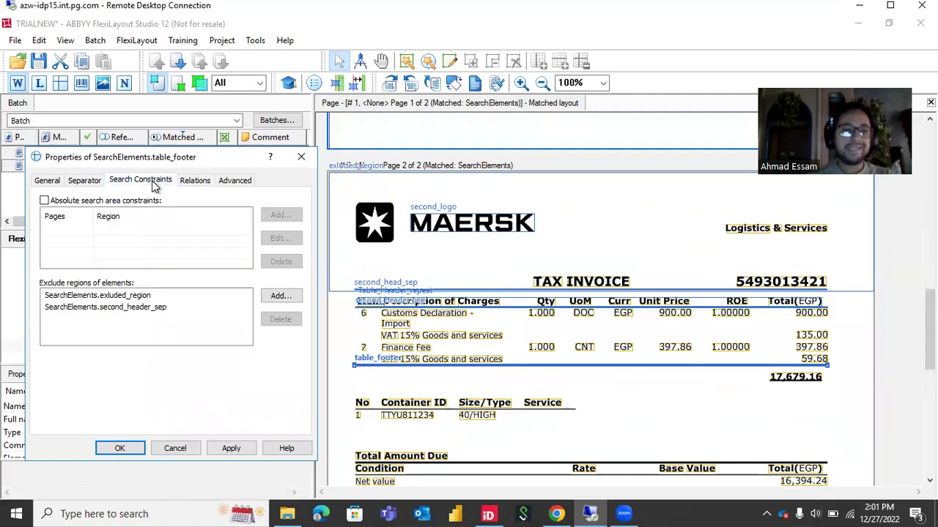
pyautogui.click(121, 300)
pyautogui.scroll(3, 456, 314)
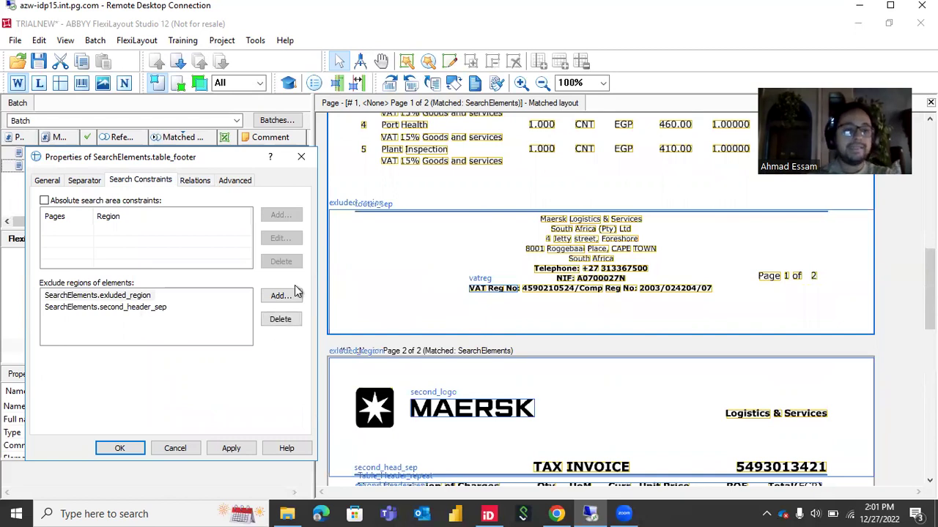
pyautogui.scroll(-5, 383, 315)
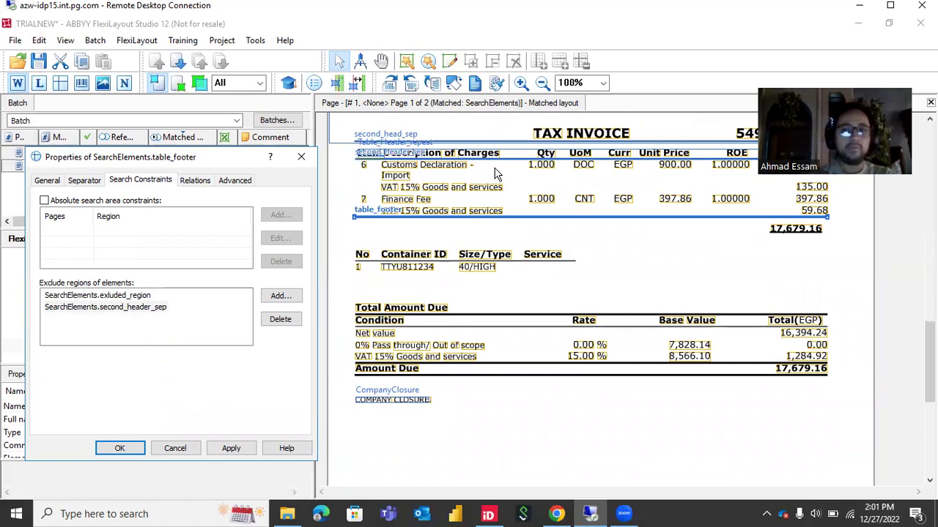
pyautogui.click(300, 157)
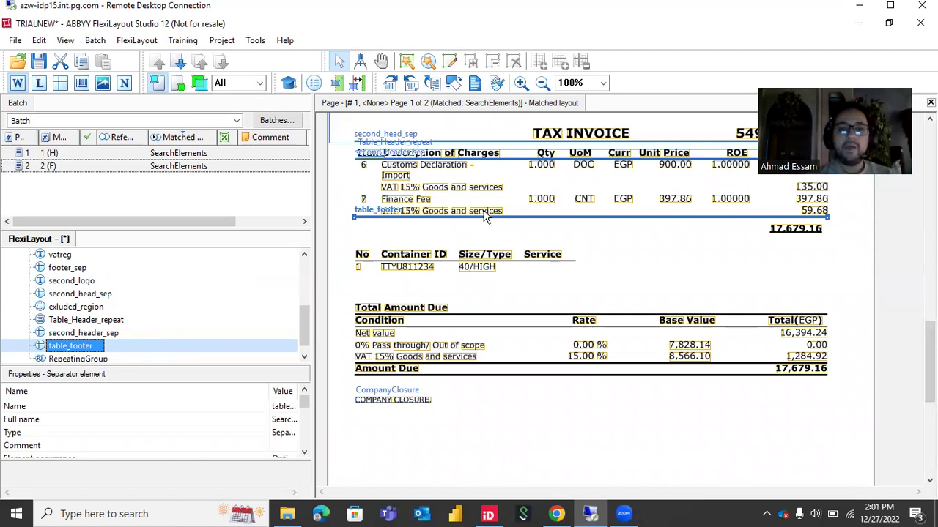
pyautogui.scroll(3, 483, 216)
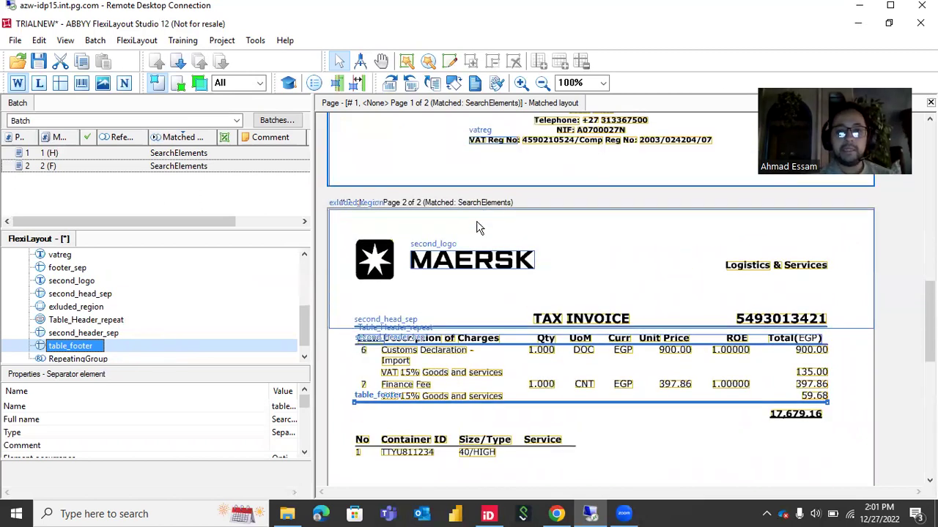
pyautogui.scroll(3, 478, 228)
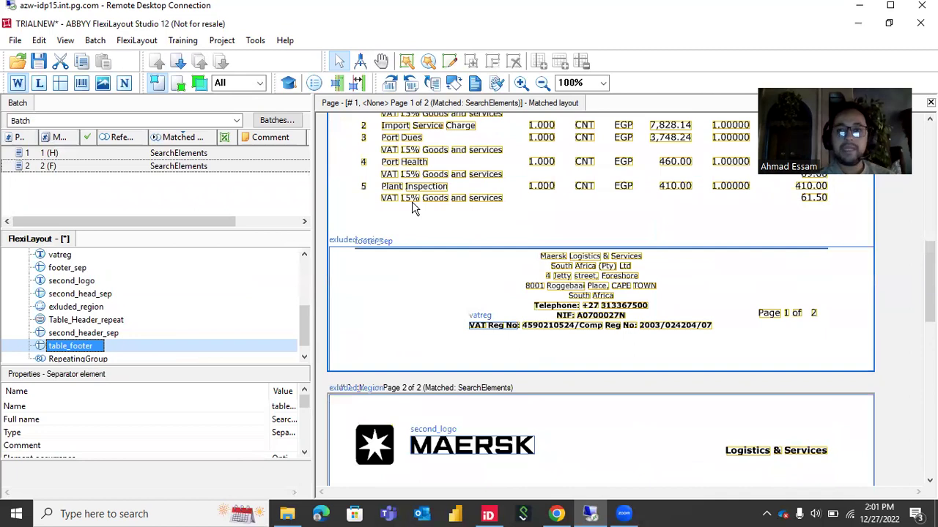
pyautogui.scroll(-5, 414, 212)
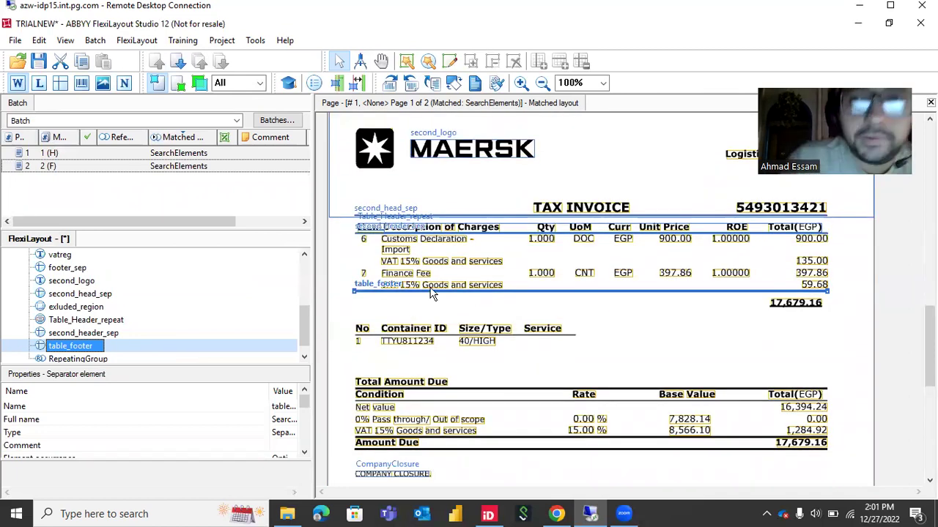
# - Add a Below relation to RepeatingGroup with Table_Header as the reference element, whole boundary and offset 0
pyautogui.scroll(-1, 65, 348)
pyautogui.doubleClick(73, 346)
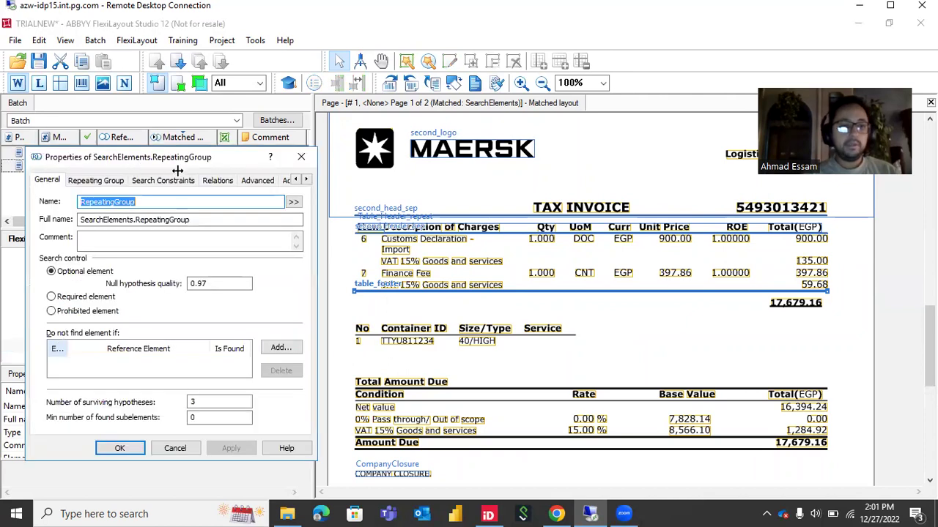
pyautogui.click(225, 183)
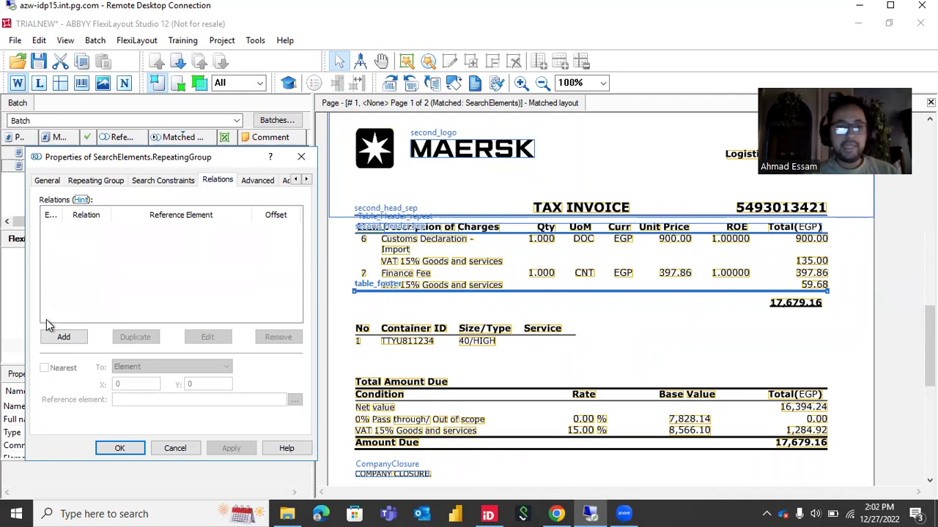
pyautogui.click(63, 336)
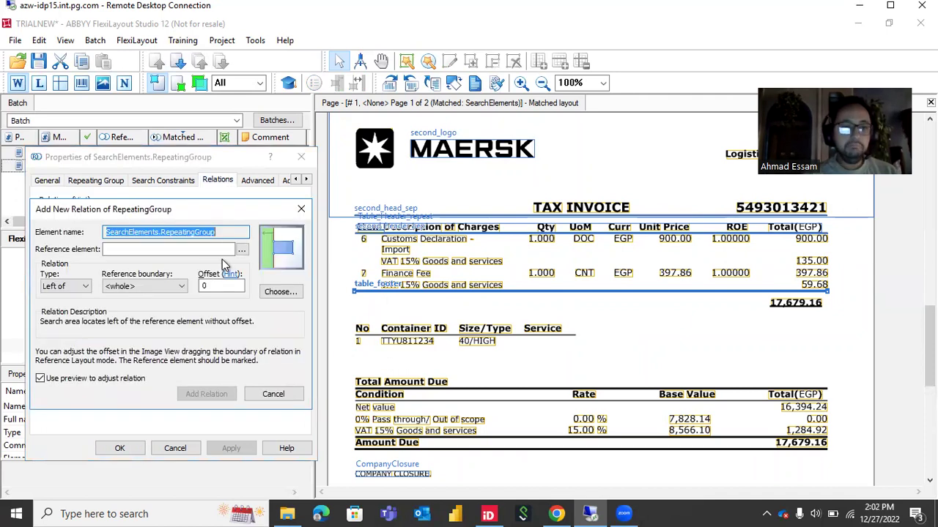
pyautogui.click(241, 250)
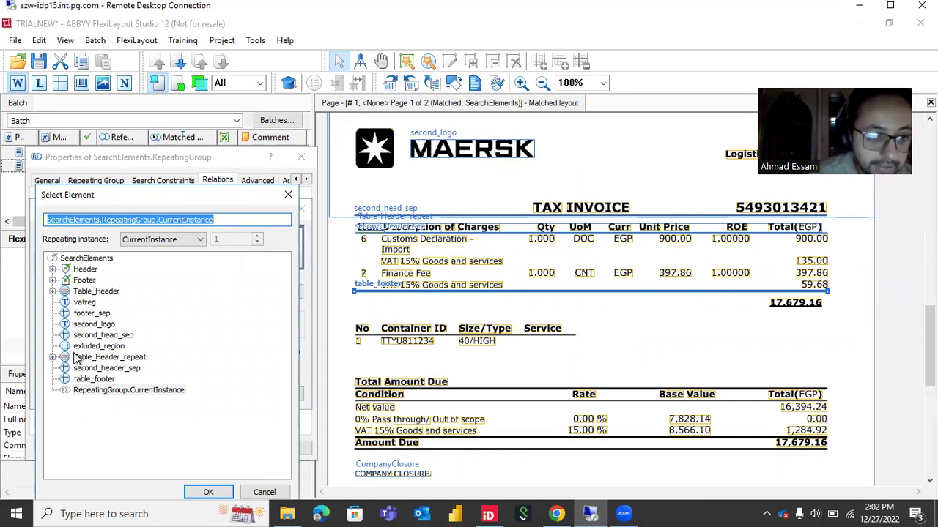
pyautogui.click(86, 292)
pyautogui.doubleClick(86, 292)
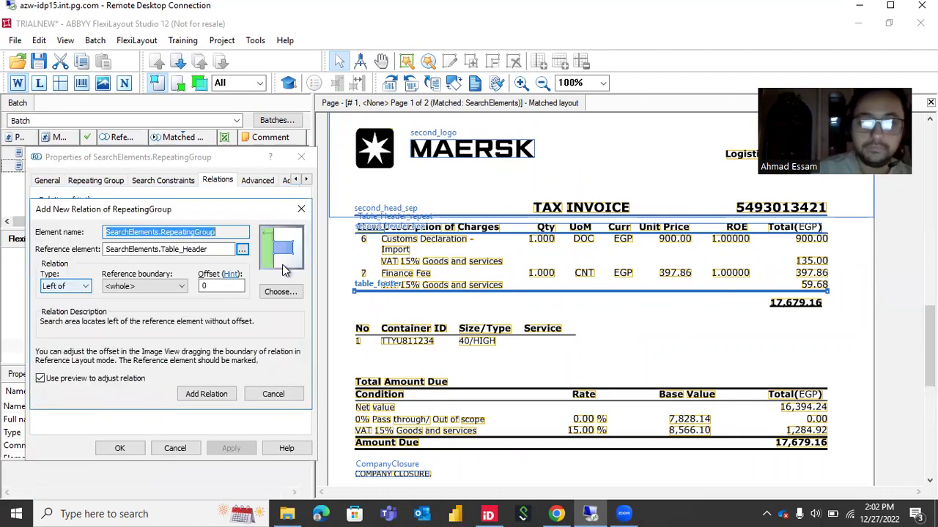
pyautogui.scroll(3, 414, 269)
pyautogui.scroll(1, 413, 269)
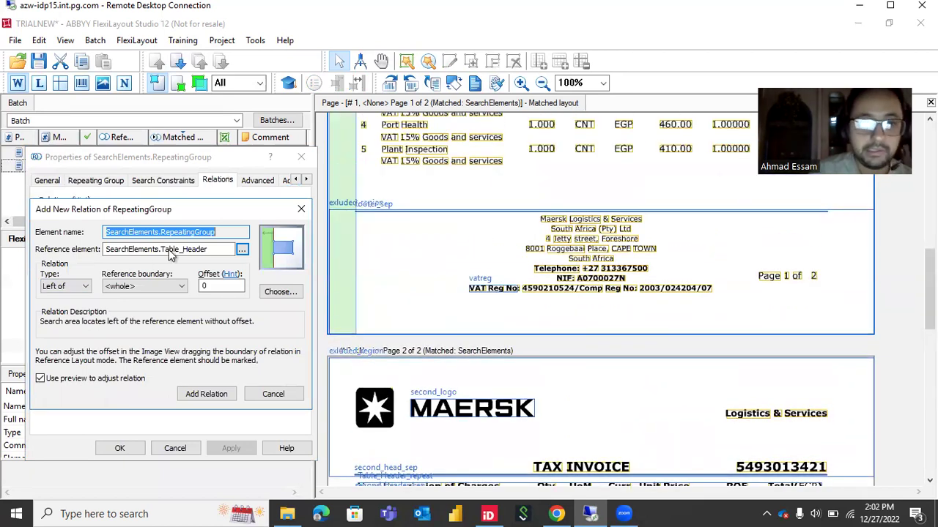
pyautogui.click(73, 286)
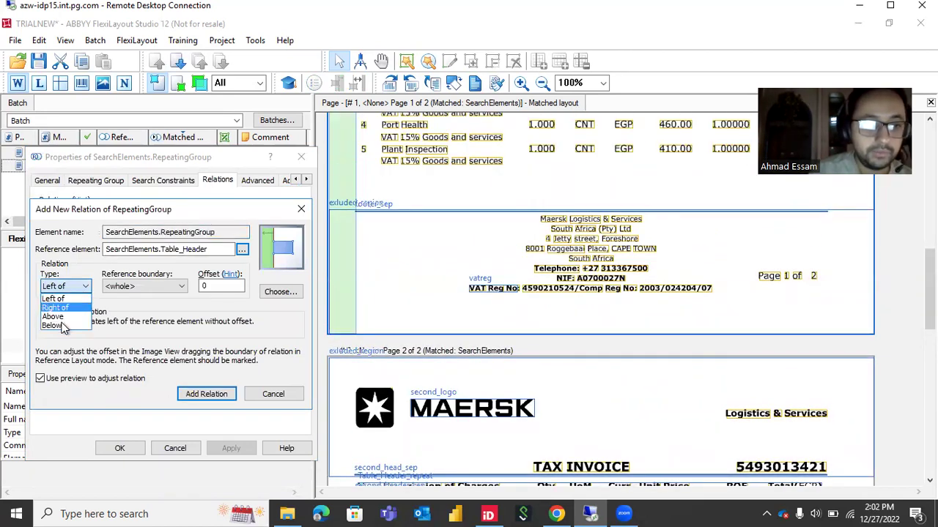
pyautogui.click(55, 326)
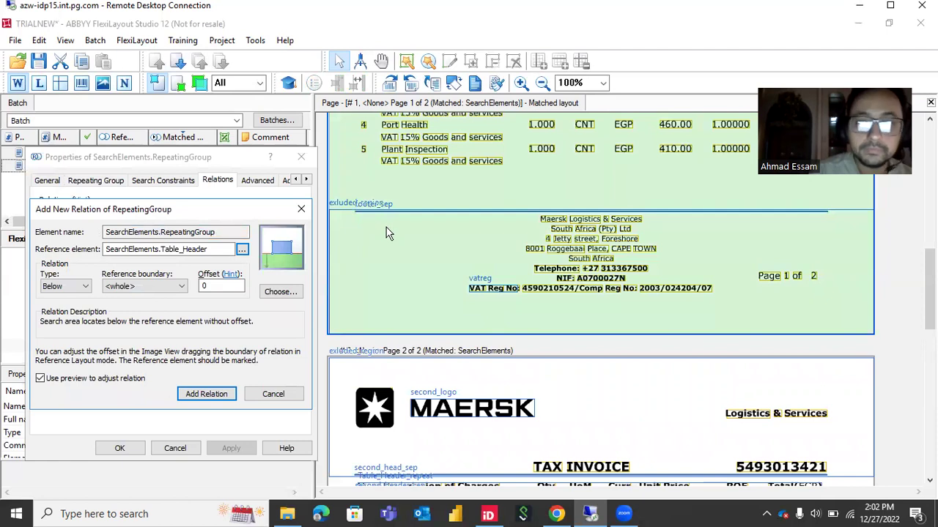
pyautogui.scroll(5, 389, 233)
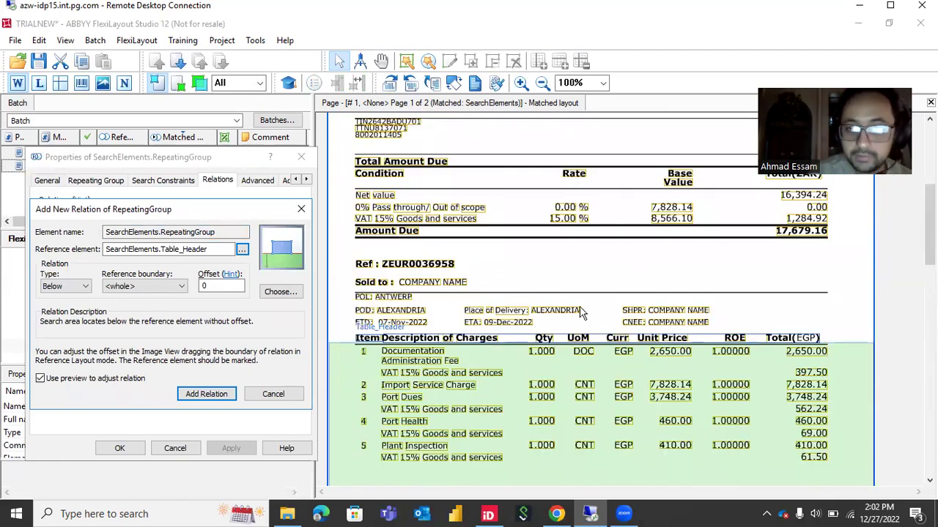
pyautogui.click(192, 394)
# - Duplicate RepeatingGroup's Below relation and change the copy to Above with table_footer as its reference element
pyautogui.click(139, 336)
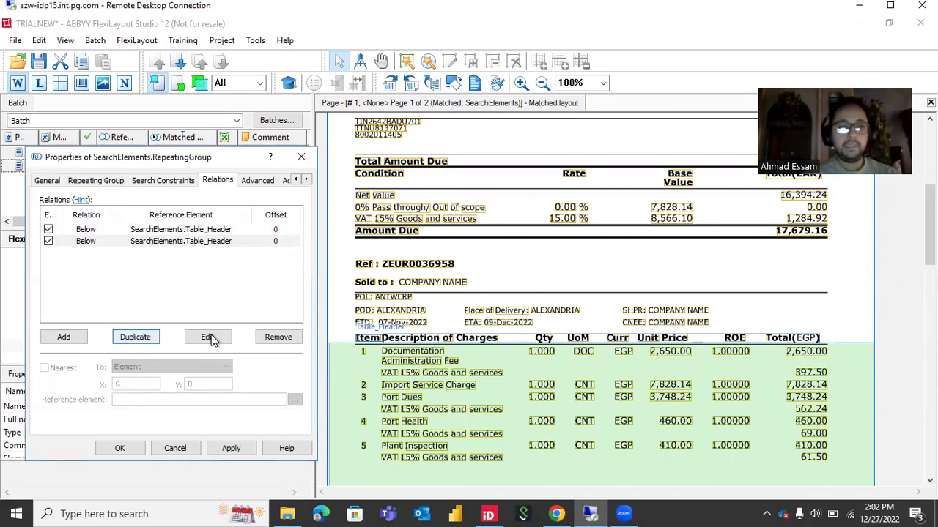
pyautogui.click(207, 337)
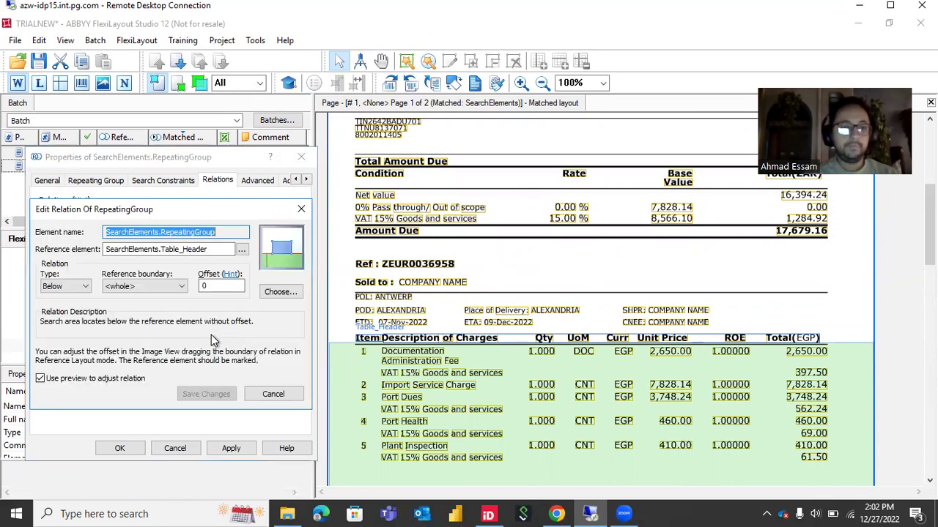
pyautogui.click(80, 285)
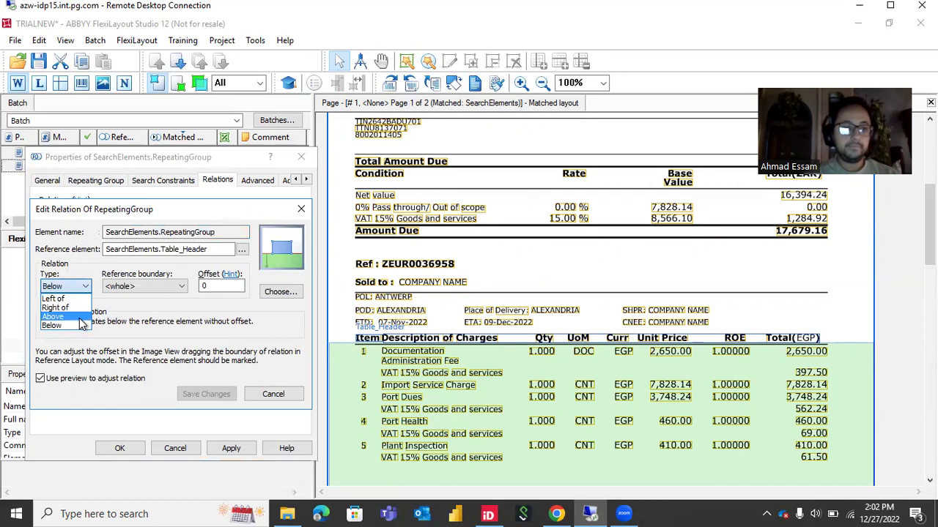
pyautogui.click(80, 317)
pyautogui.click(242, 250)
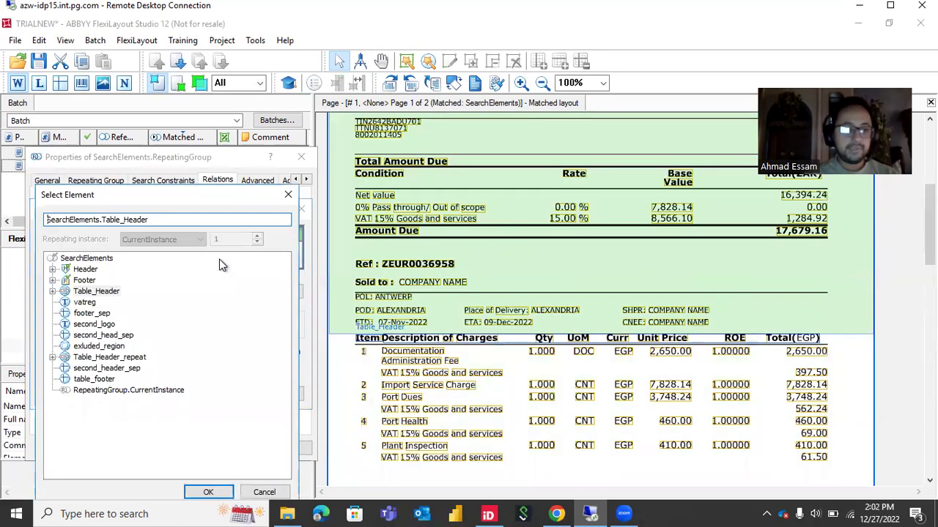
pyautogui.doubleClick(93, 379)
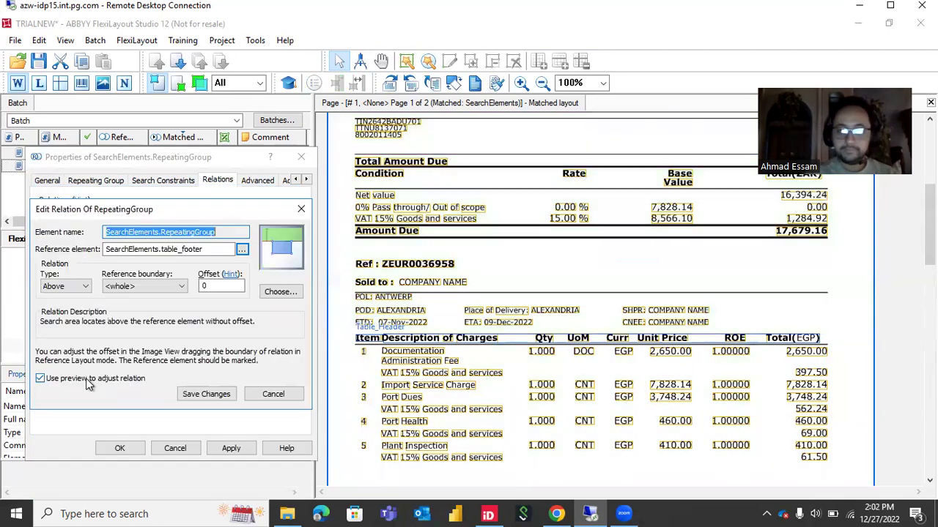
pyautogui.scroll(-5, 419, 393)
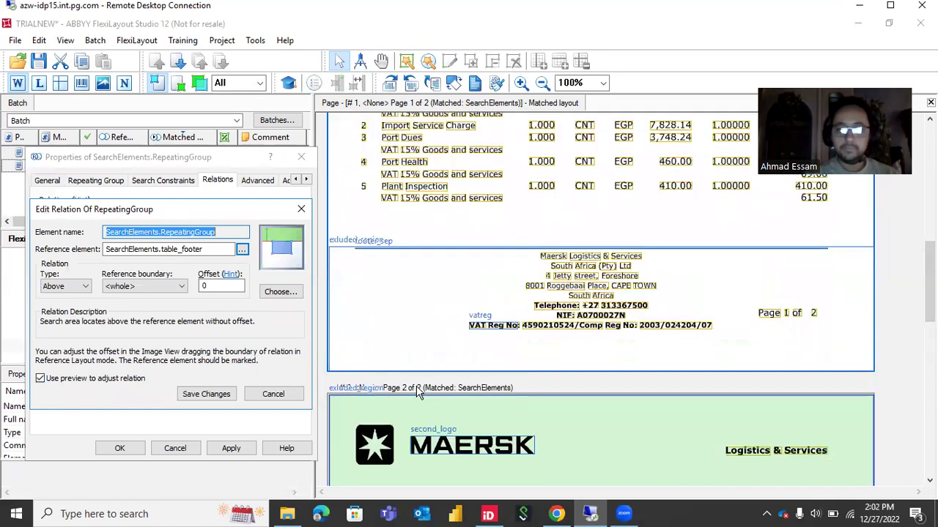
pyautogui.scroll(-5, 419, 394)
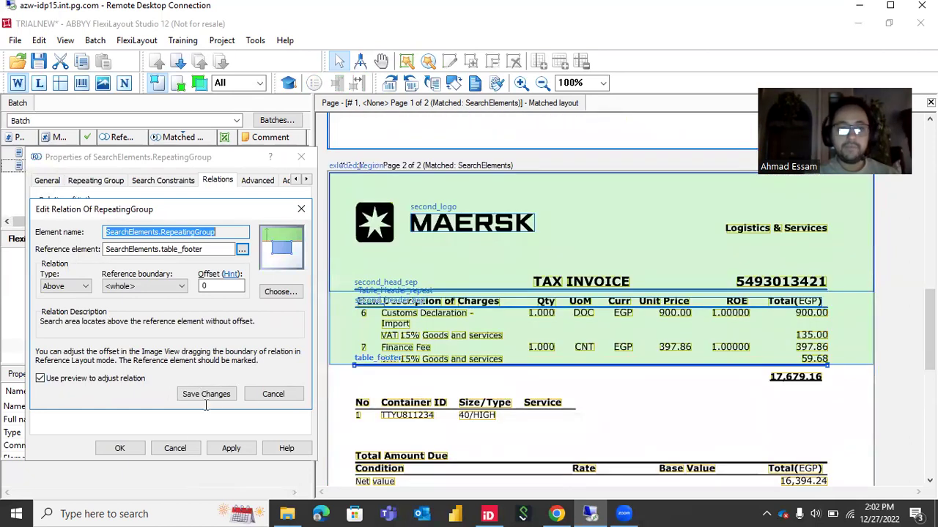
pyautogui.click(206, 398)
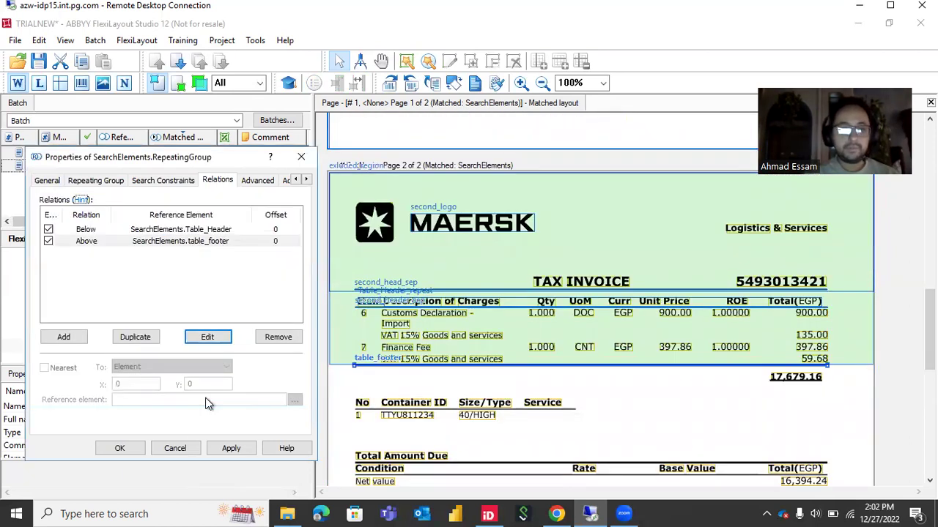
# - Set the offset of RepeatingGroup's Above relation to -10, and accept the element's properties after previewing both relations together
pyautogui.doubleClick(183, 243)
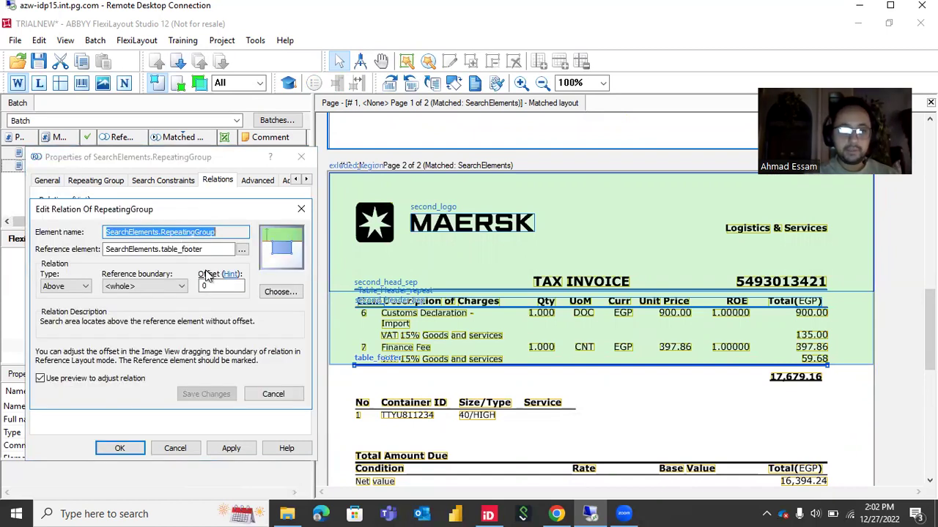
pyautogui.doubleClick(213, 288)
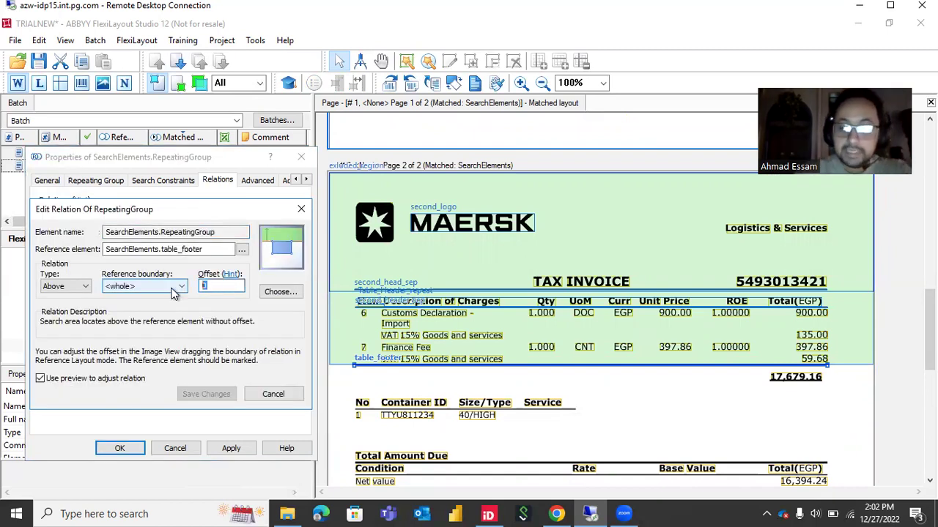
pyautogui.write('-10')
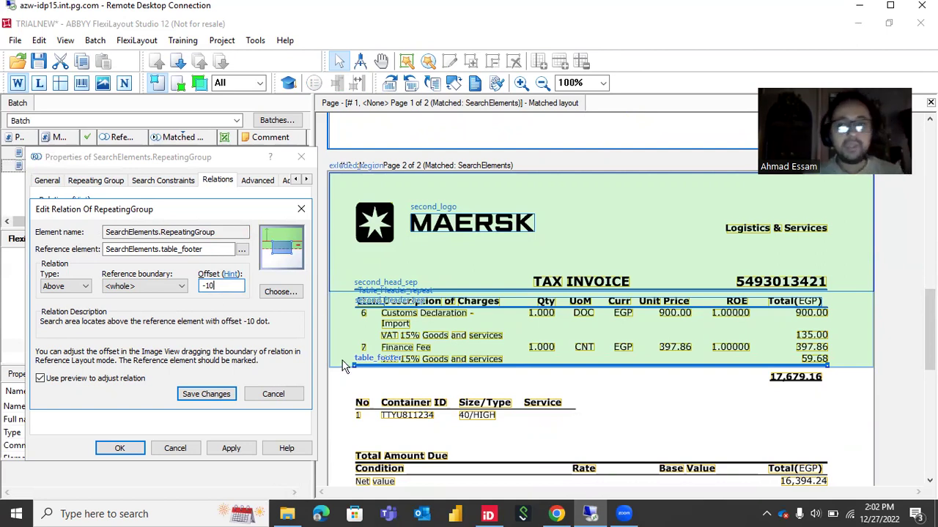
pyautogui.click(192, 393)
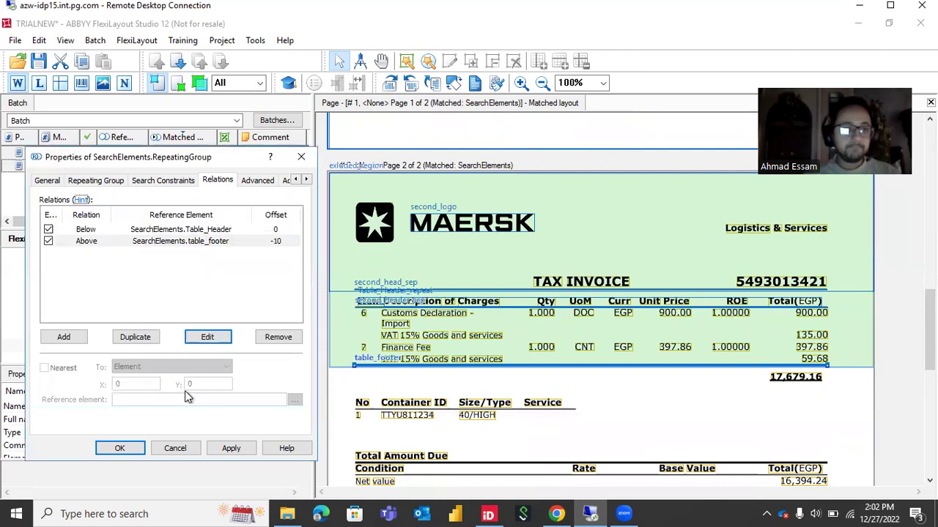
pyautogui.moveTo(169, 278); pyautogui.dragTo(156, 231)
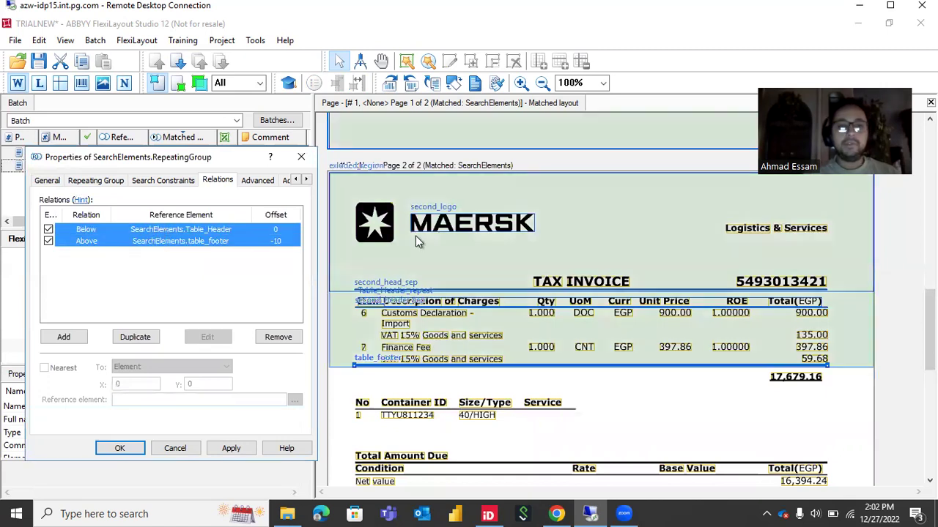
pyautogui.scroll(10, 414, 235)
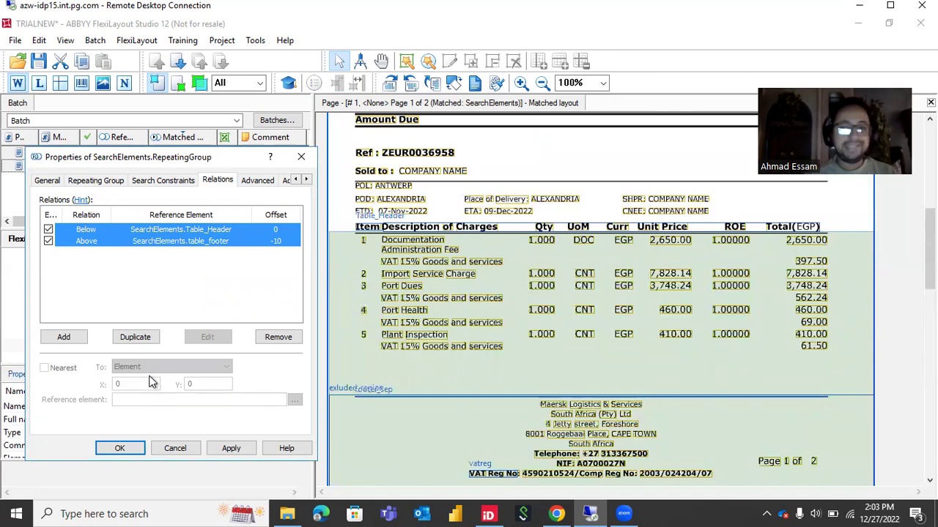
pyautogui.click(125, 446)
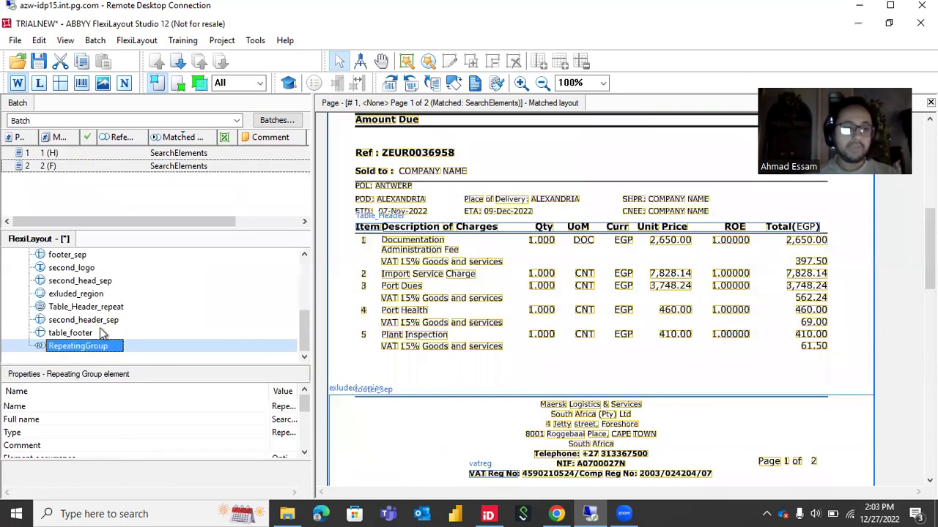
# - Add a Character String element inside RepeatingGroup, name it total and make it a required element
pyautogui.rightClick(46, 343)
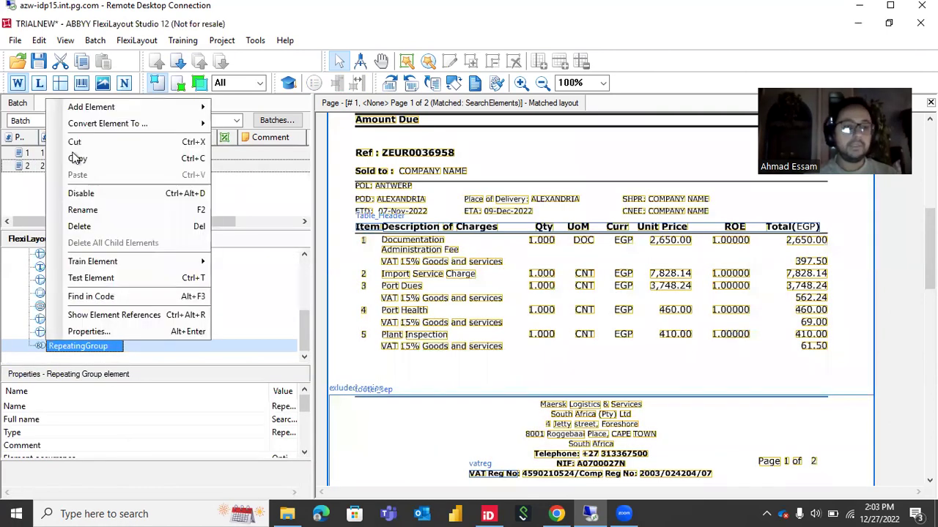
pyautogui.moveTo(145, 109)
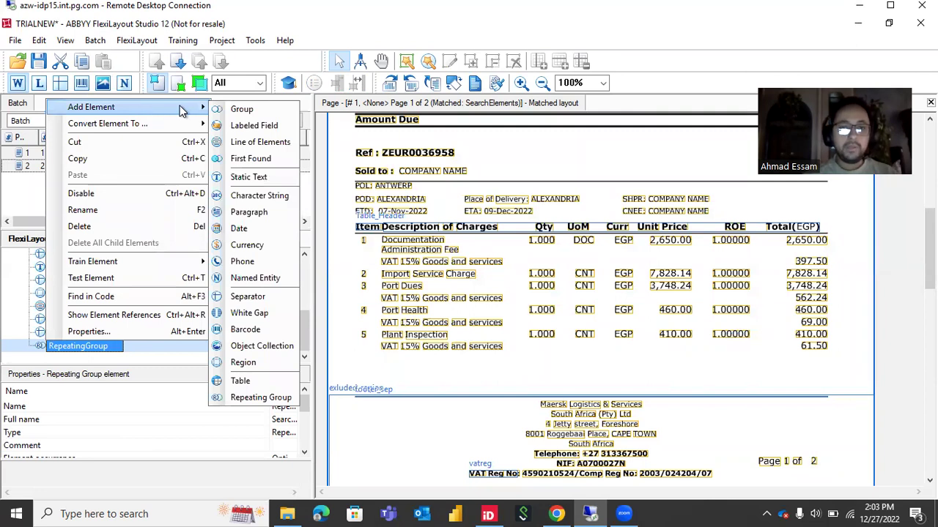
pyautogui.click(258, 196)
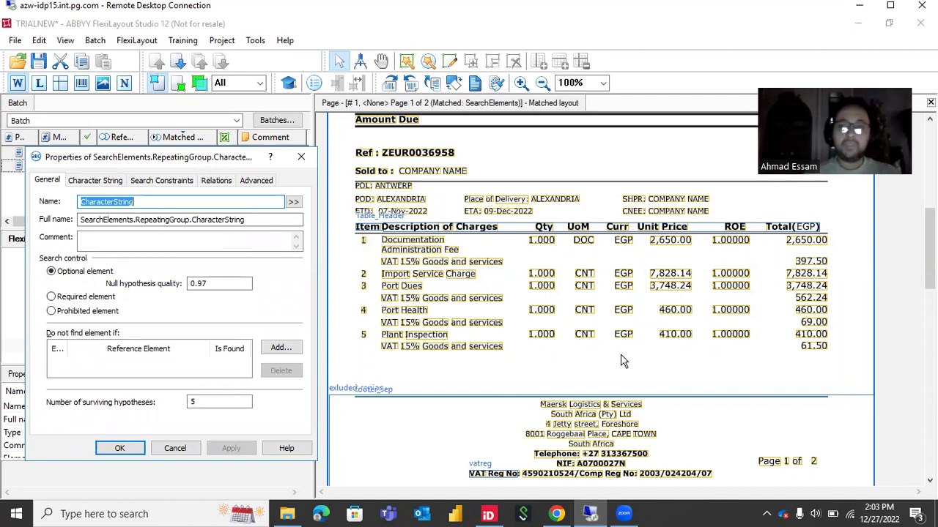
pyautogui.scroll(-3, 696, 325)
pyautogui.scroll(2, 696, 325)
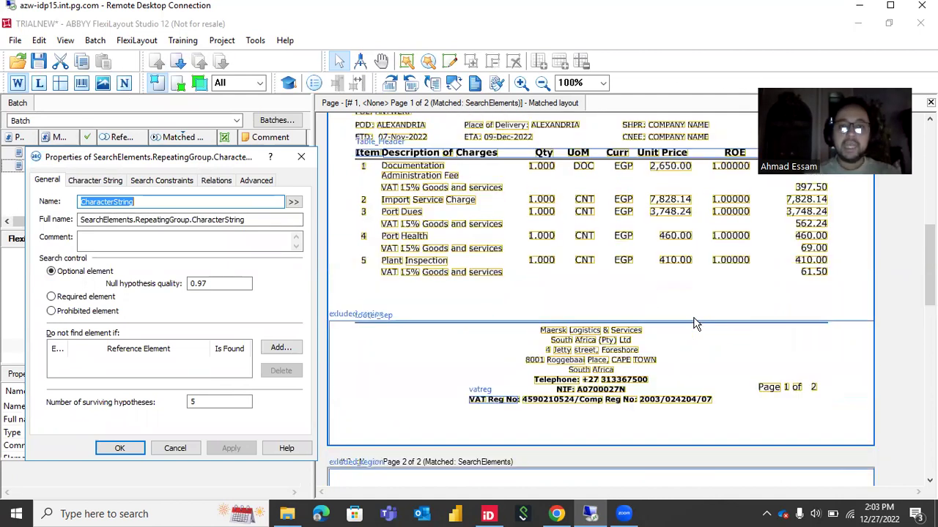
pyautogui.scroll(2, 615, 305)
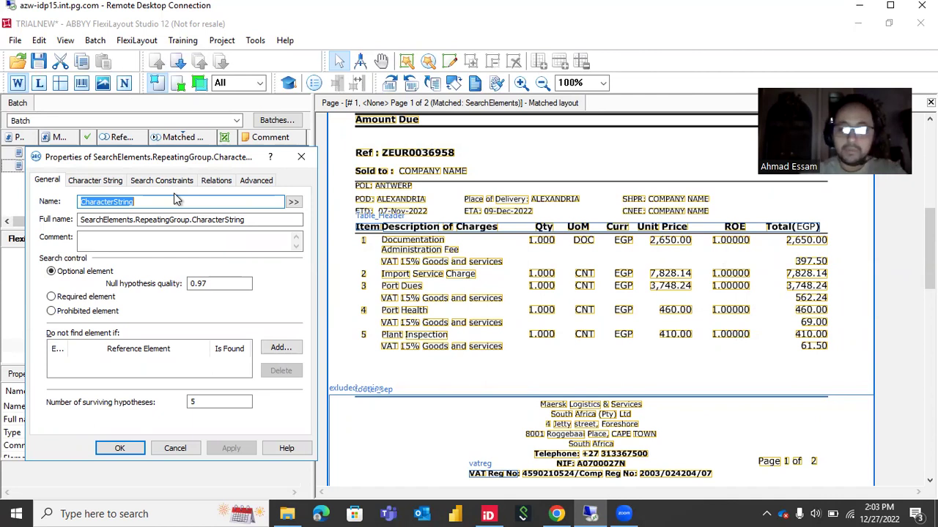
pyautogui.write('total')
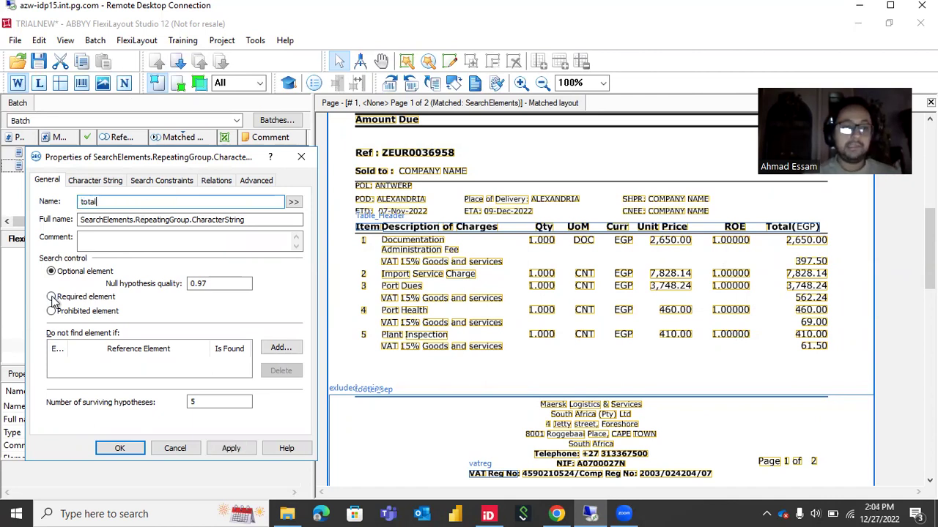
pyautogui.click(51, 297)
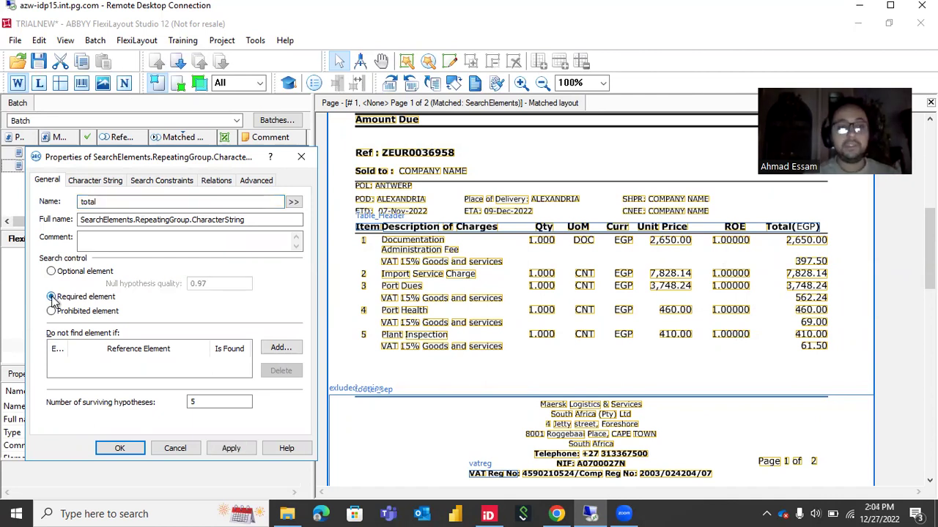
# - Add an alphabet of the digits 0 to 9, period and comma at 100 percent to the total character string
pyautogui.click(217, 186)
pyautogui.click(110, 183)
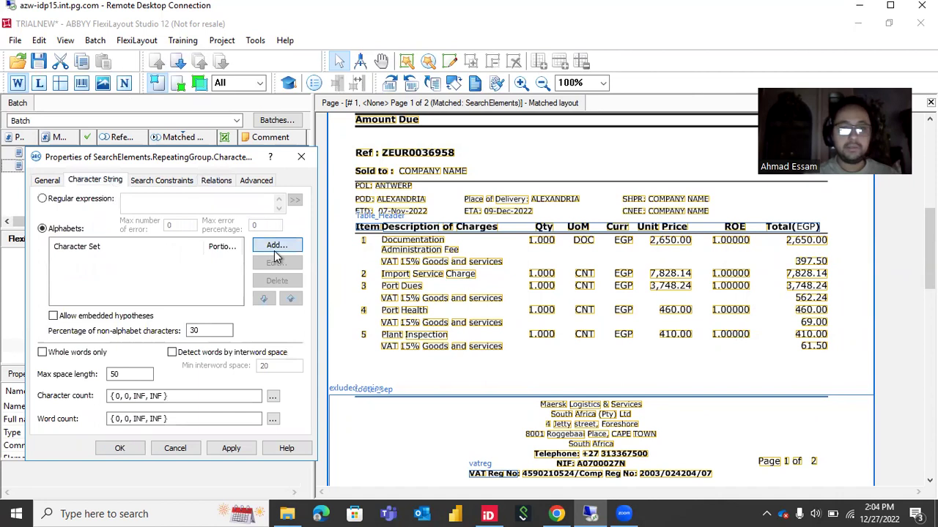
pyautogui.click(277, 246)
pyautogui.moveTo(219, 262); pyautogui.dragTo(317, 262)
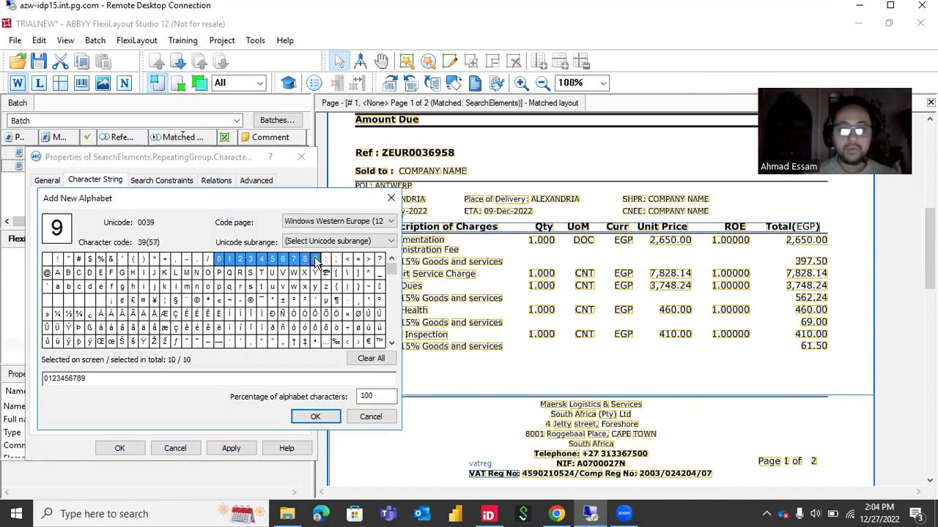
pyautogui.click(188, 261)
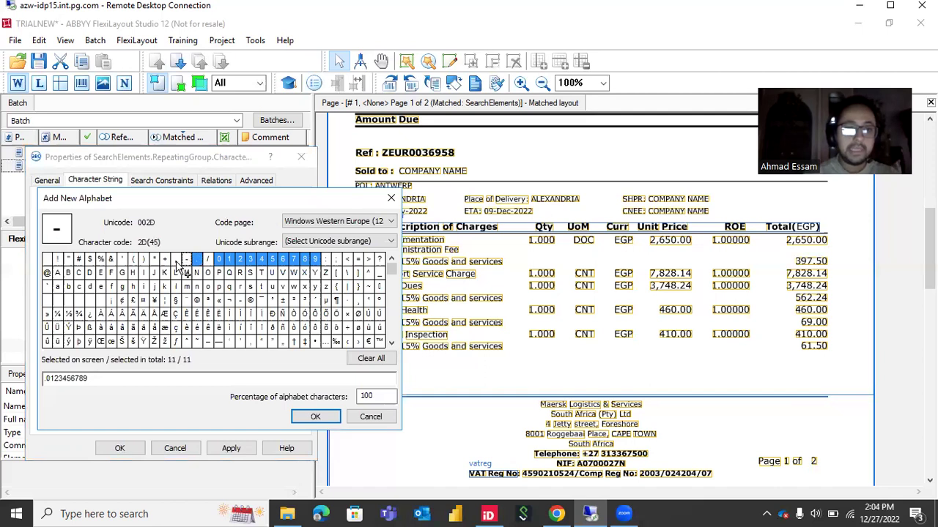
pyautogui.click(176, 260)
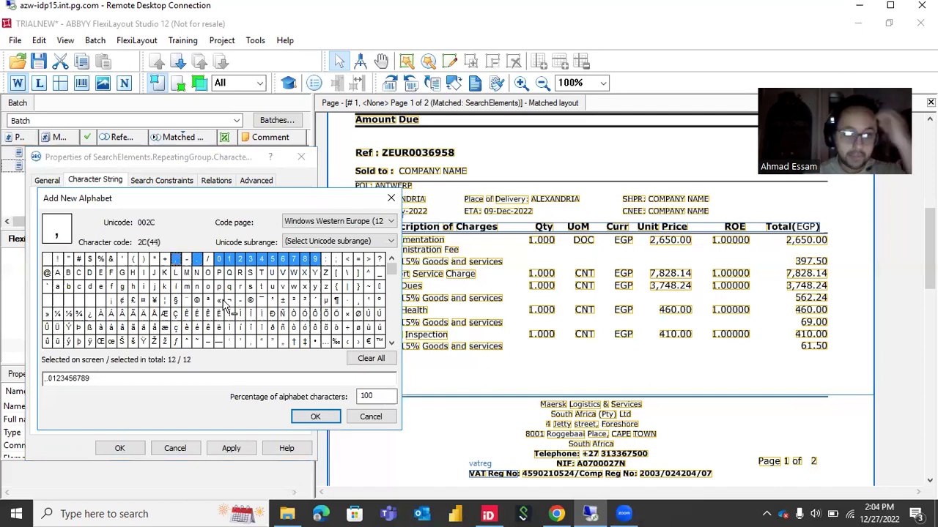
pyautogui.click(316, 418)
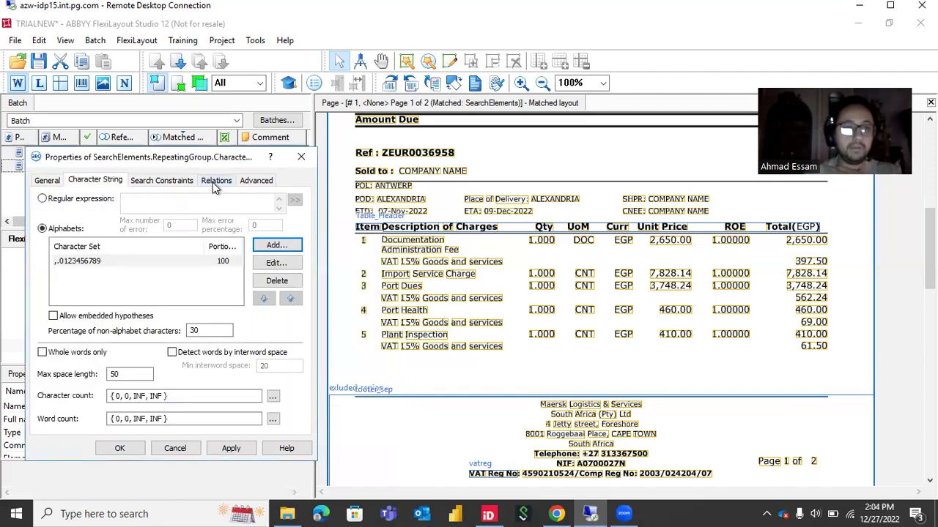
# - Start a Left of relation for the total character string with Table_Header as its reference element
pyautogui.click(215, 183)
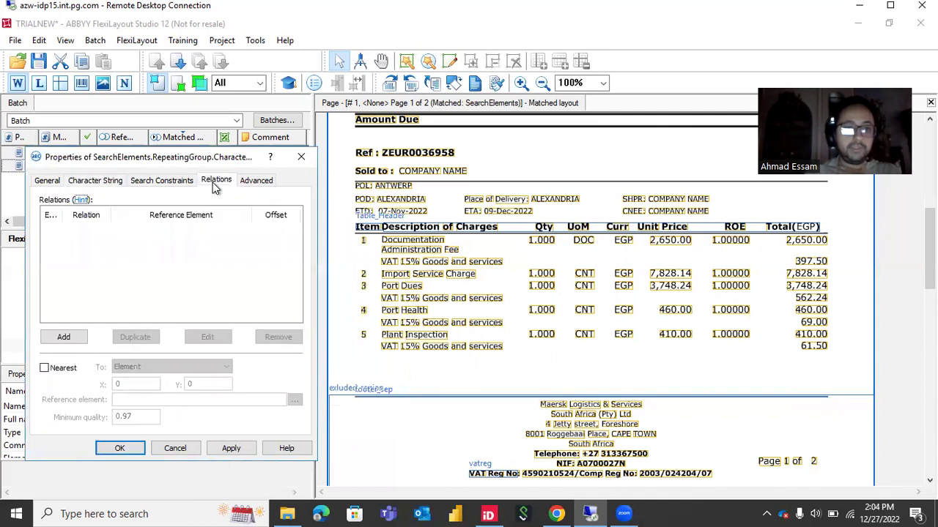
pyautogui.click(64, 336)
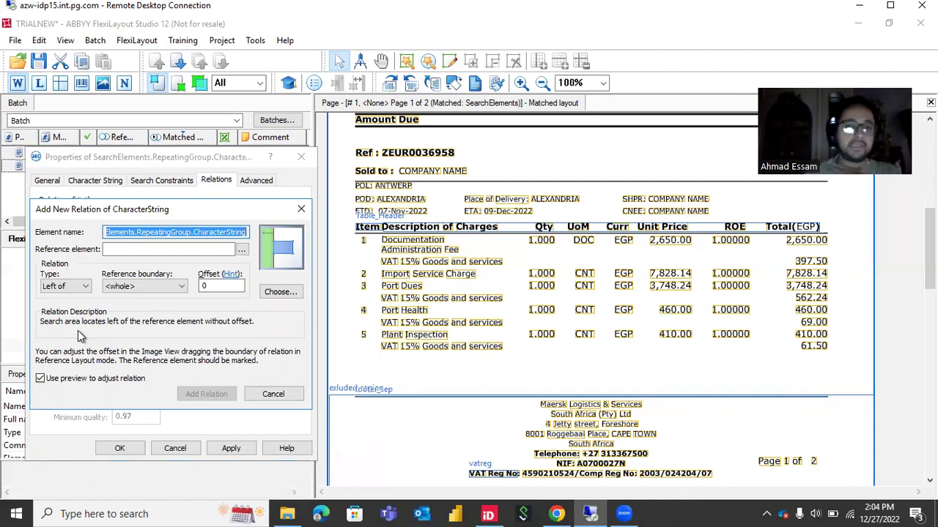
pyautogui.click(242, 249)
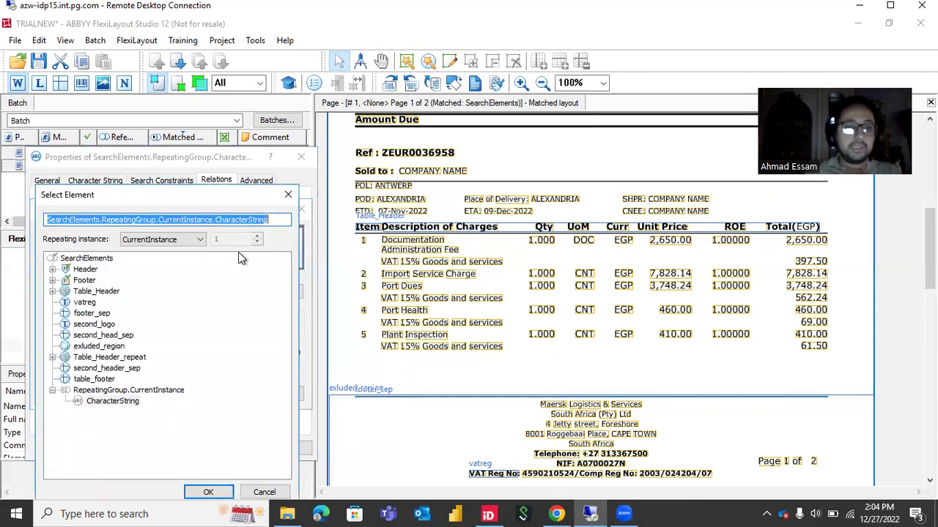
pyautogui.click(87, 359)
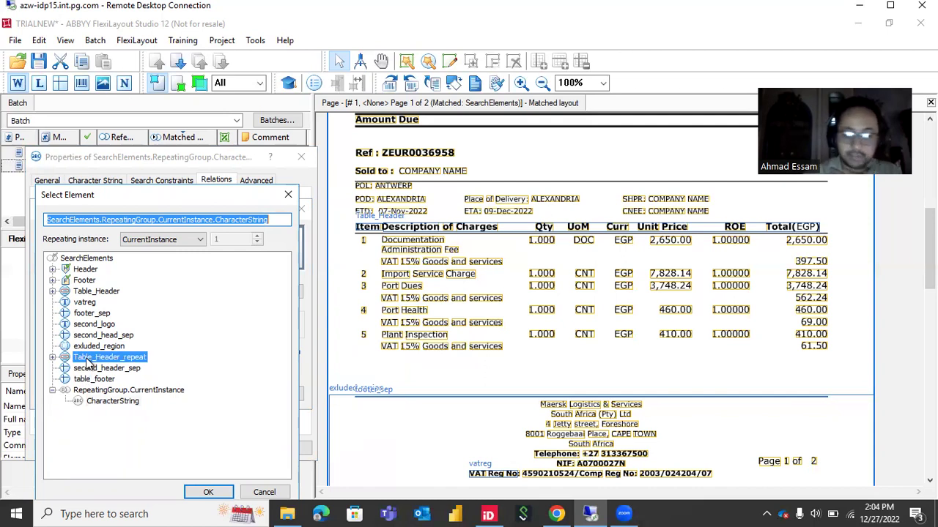
pyautogui.click(83, 301)
pyautogui.doubleClick(88, 291)
pyautogui.click(70, 287)
pyautogui.click(68, 299)
pyautogui.press('Tab')
# - Try offsets of -2000 and -2500 for the Left of relation, and set its offset to -2300
pyautogui.click(205, 288)
pyautogui.write('0')
pyautogui.moveTo(221, 287); pyautogui.dragTo(108, 293)
pyautogui.write('-')
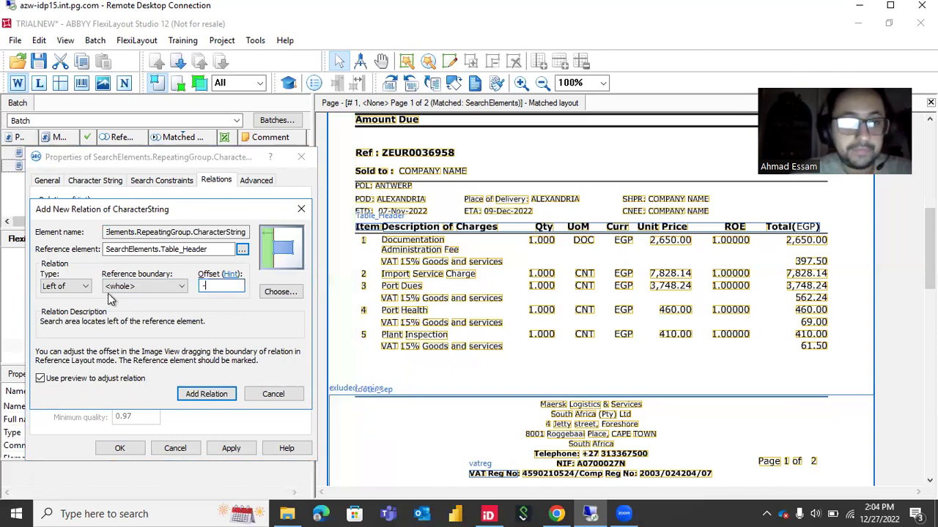
pyautogui.write('2000')
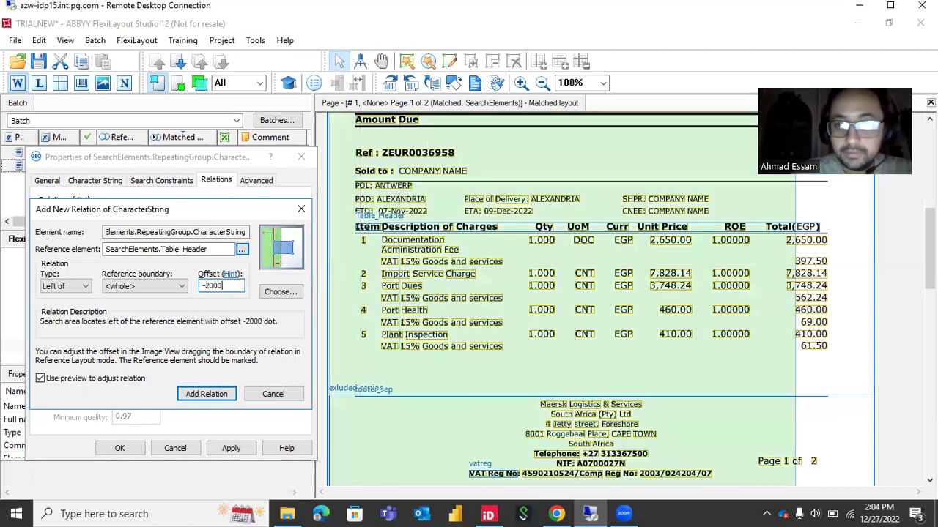
pyautogui.press('BackSpace')
pyautogui.press('BackSpace')
pyautogui.press('BackSpace')
pyautogui.write('5')
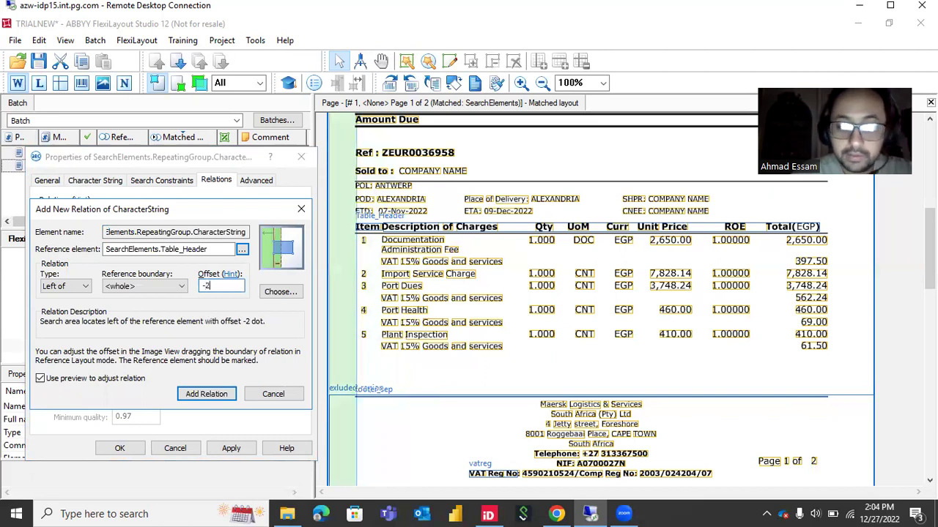
pyautogui.write('00')
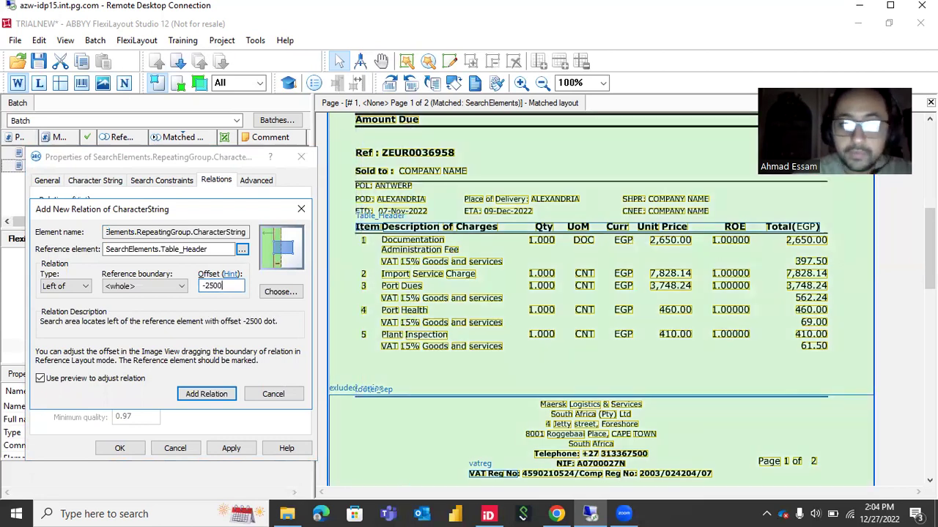
pyautogui.press('BackSpace')
pyautogui.press('BackSpace')
pyautogui.press('BackSpace')
pyautogui.write('300')
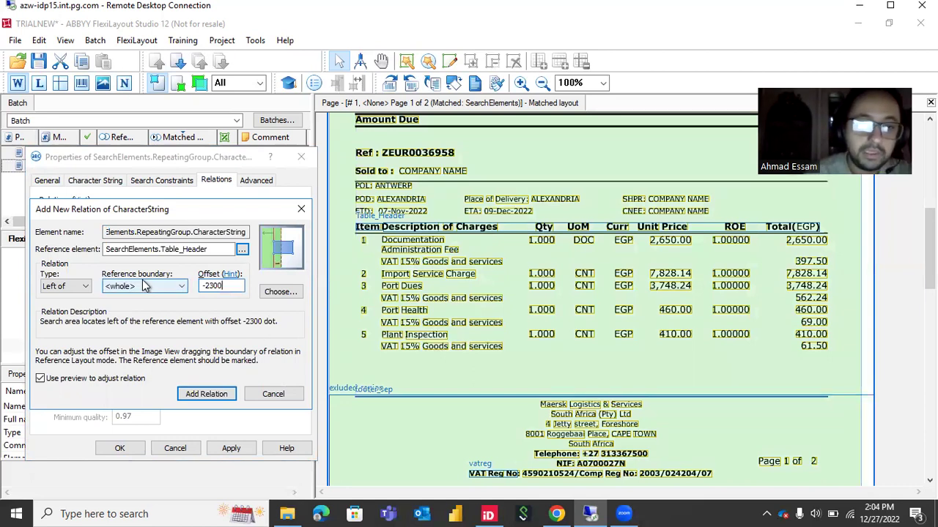
# - Set the relation's reference boundary to Left and add the relation to the total character string
pyautogui.click(144, 289)
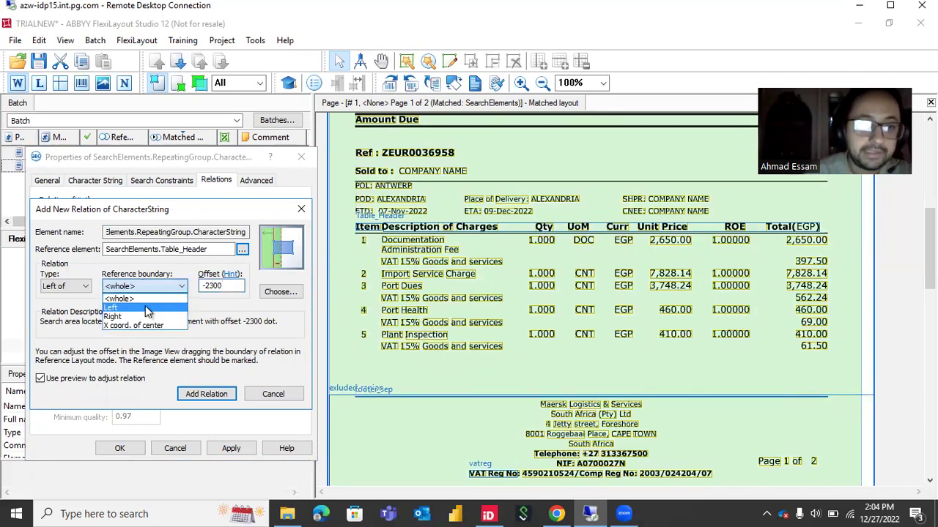
pyautogui.click(145, 310)
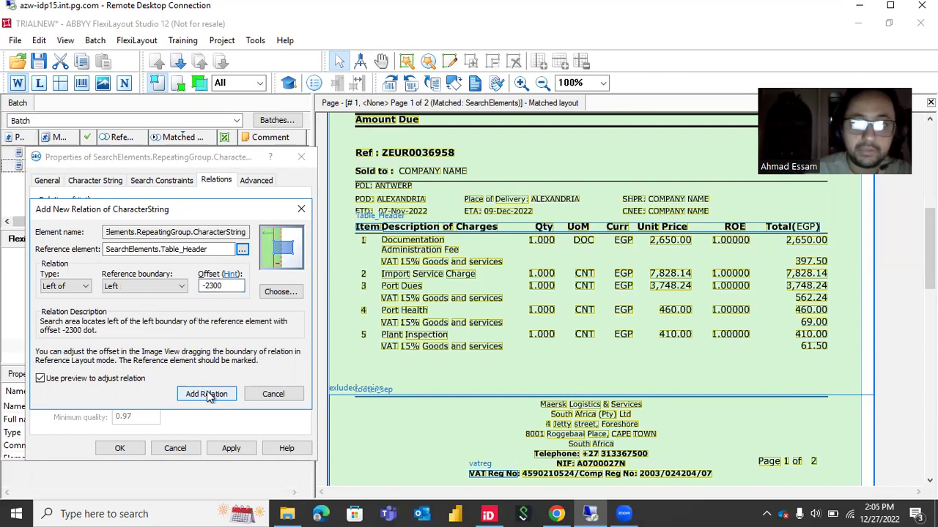
pyautogui.click(207, 395)
# - Duplicate the total character string's Left of relation and change the copy's type to Right of
pyautogui.click(143, 341)
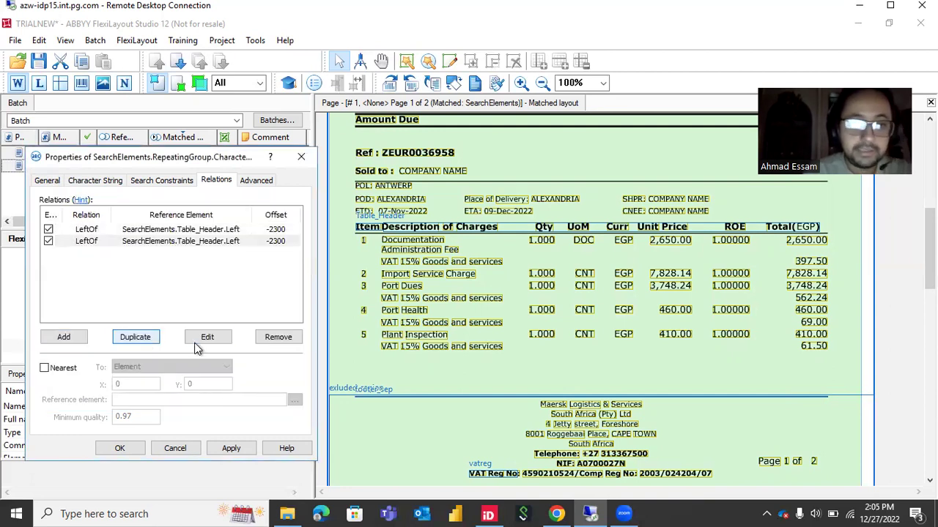
pyautogui.click(207, 339)
pyautogui.click(73, 287)
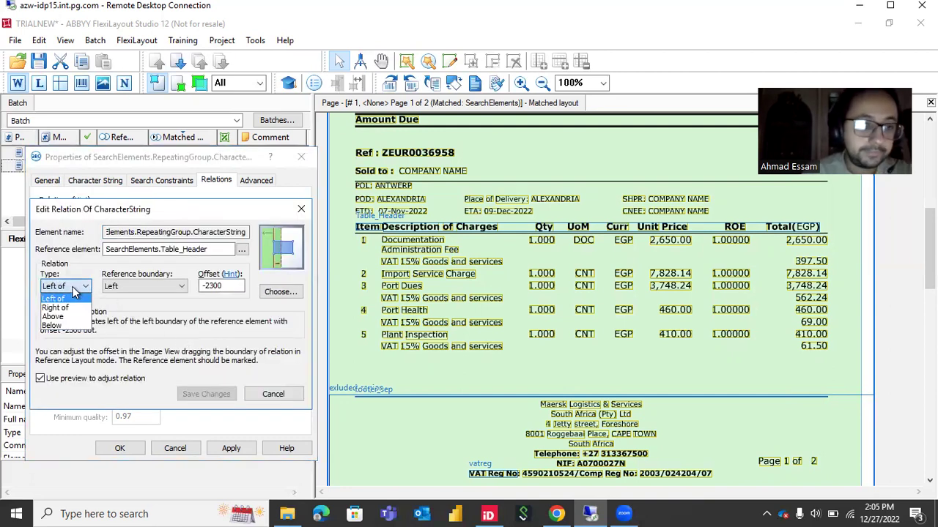
pyautogui.click(72, 308)
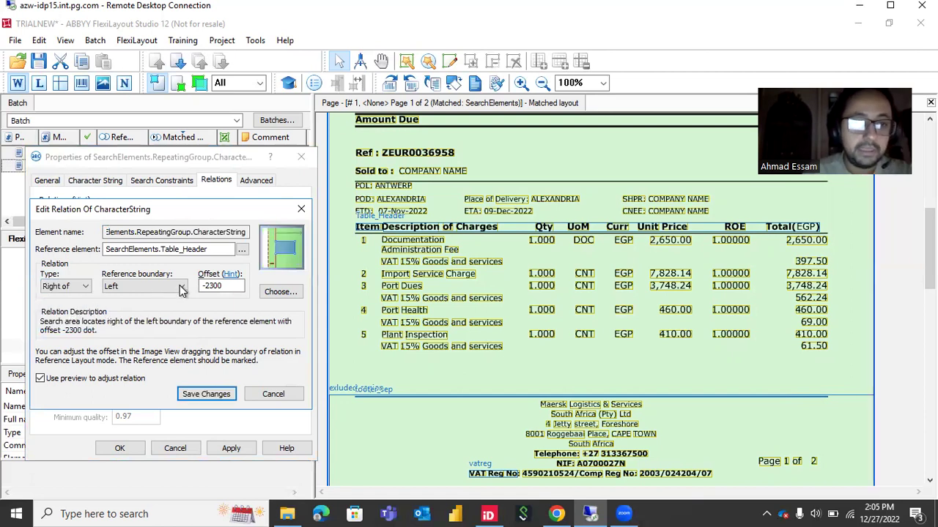
# - Try an offset of 2000 for the Right of relation, set its offset to 1900, and save the relation
pyautogui.click(204, 285)
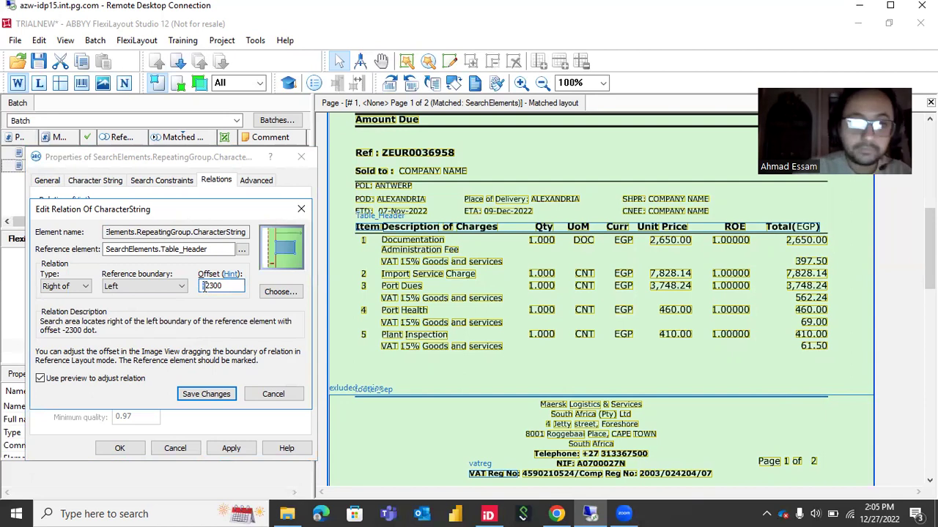
pyautogui.press('Delete')
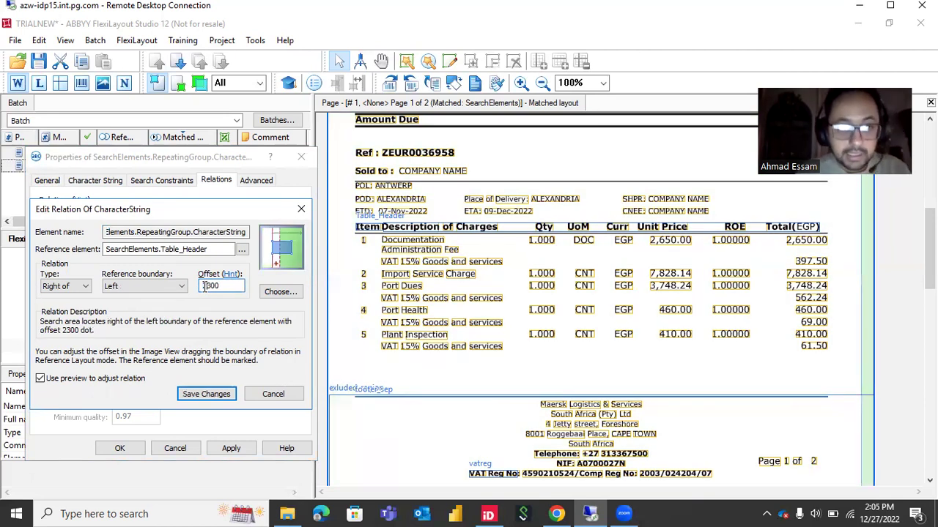
pyautogui.press('Delete')
pyautogui.write('0')
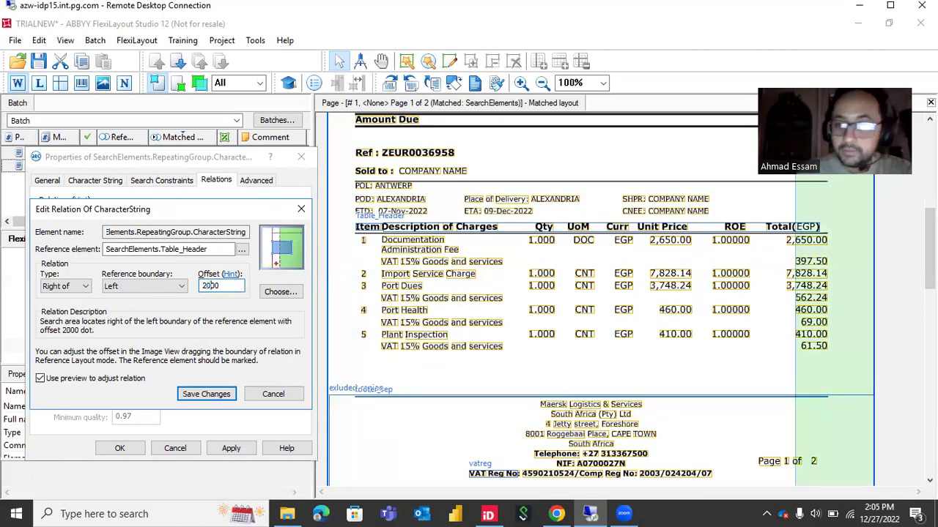
pyautogui.doubleClick(216, 286)
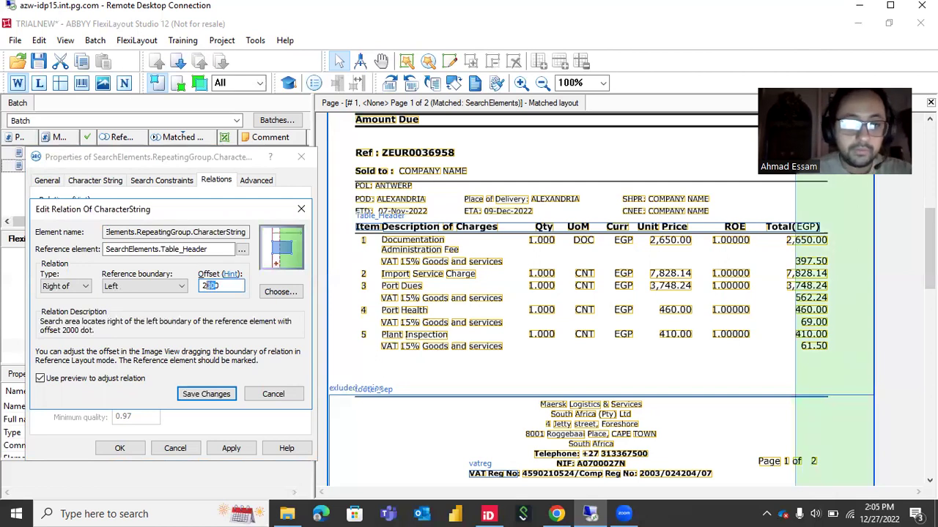
pyautogui.write('1900')
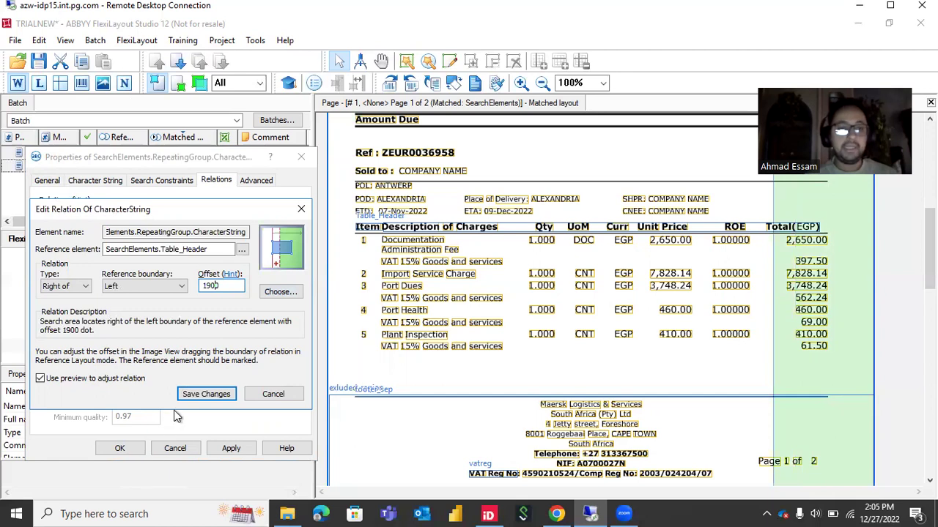
pyautogui.click(205, 394)
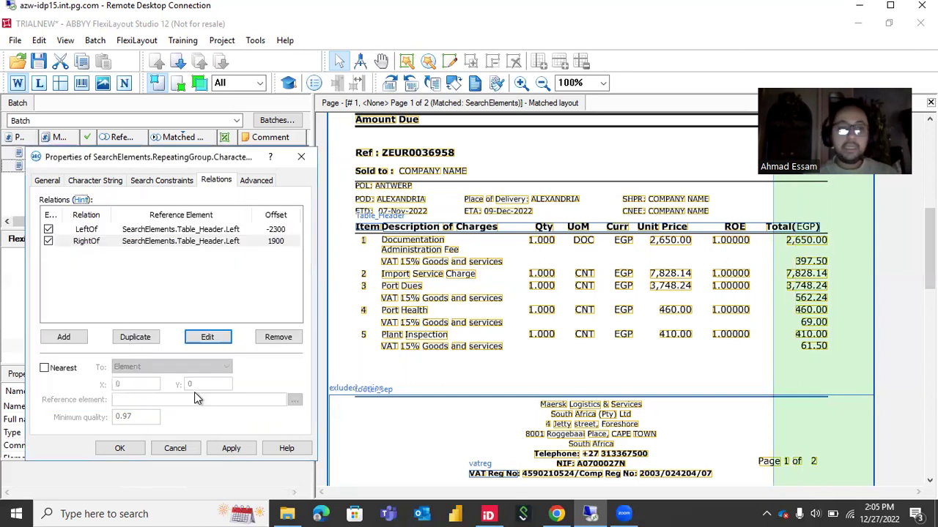
# - Examine the combined search area of the Left of and Right of relations on the page by selecting both
pyautogui.click(88, 277)
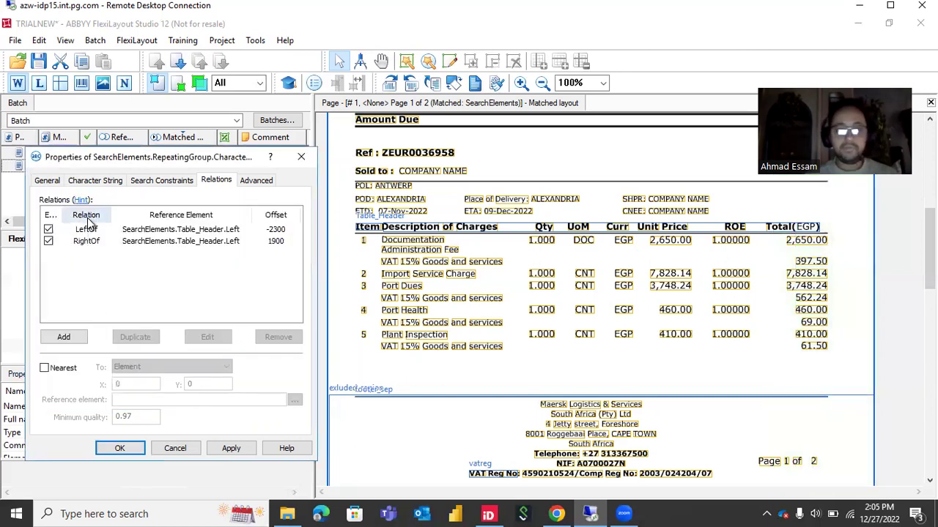
pyautogui.click(150, 241)
pyautogui.keyDown('shift'); pyautogui.click(141, 231); pyautogui.keyUp('shift')
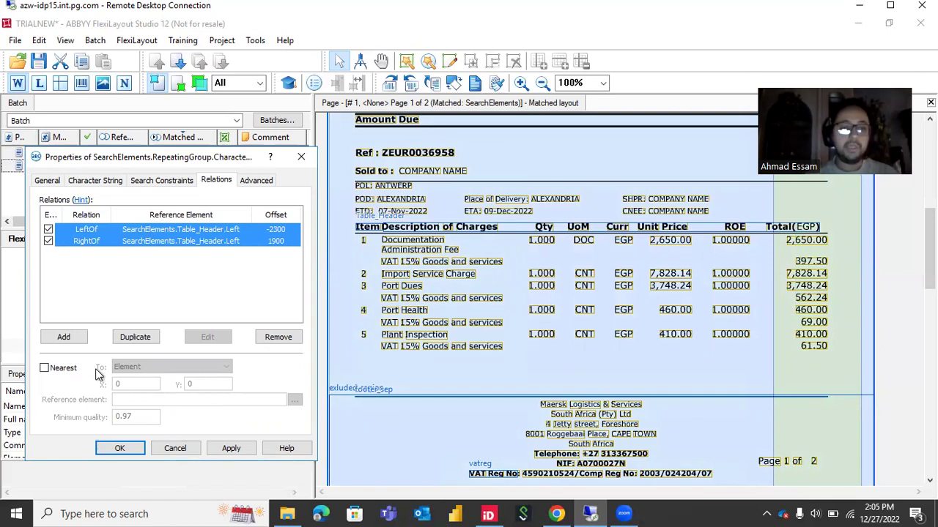
# - Enable Nearest to an element for the total character string and look through the Header elements for its reference element
pyautogui.click(55, 372)
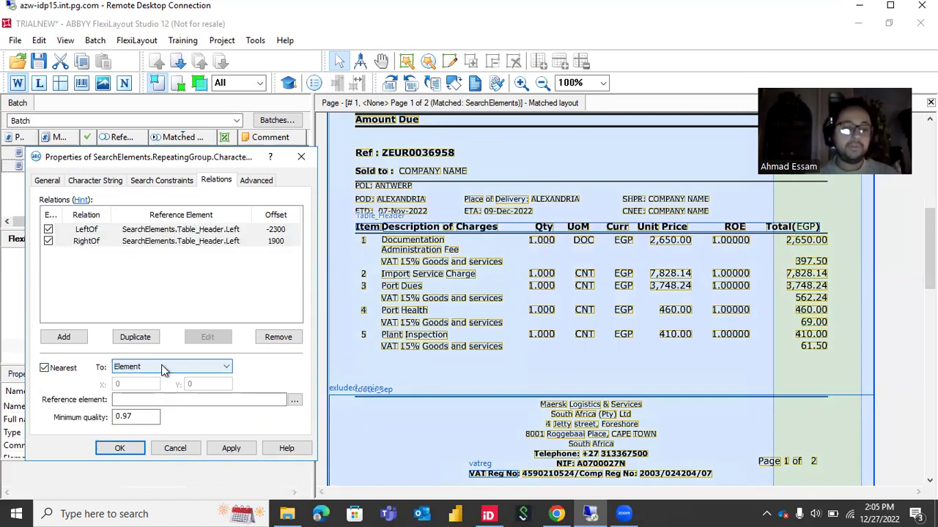
pyautogui.click(163, 370)
pyautogui.click(162, 370)
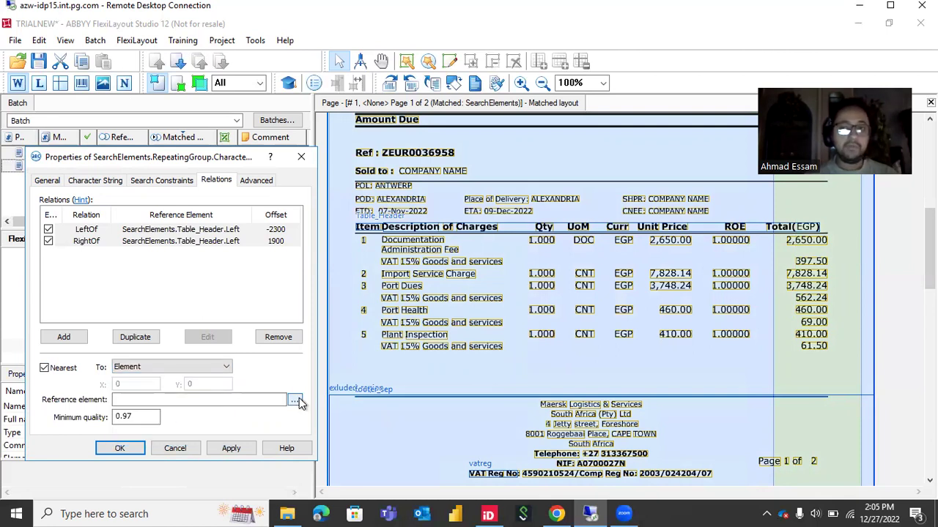
pyautogui.click(296, 400)
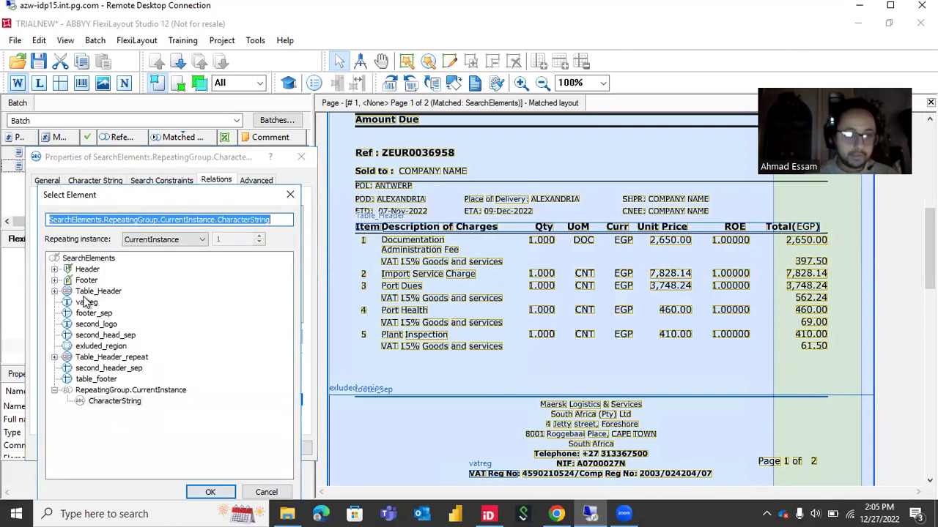
pyautogui.click(54, 269)
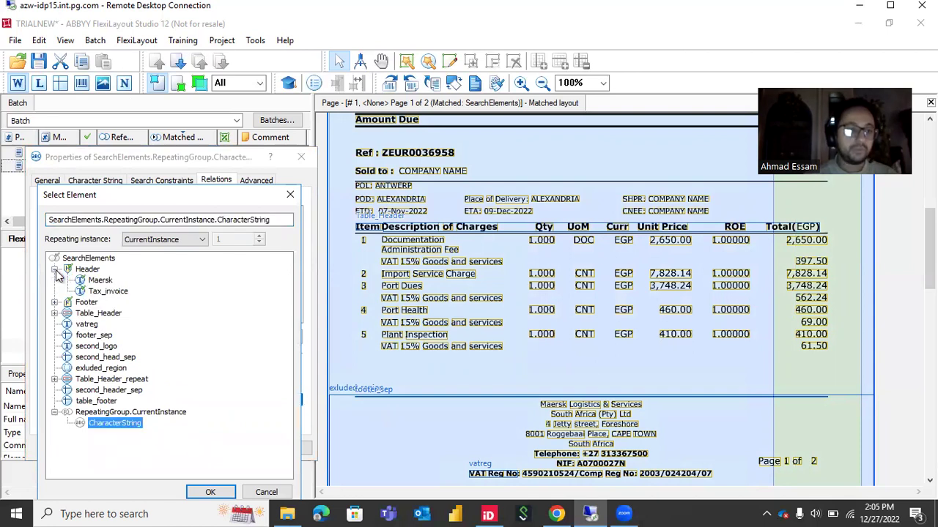
# - Set the character string's nearest-to reference element to SearchElements.Header.Tax_invoice and apply its properties
pyautogui.click(92, 293)
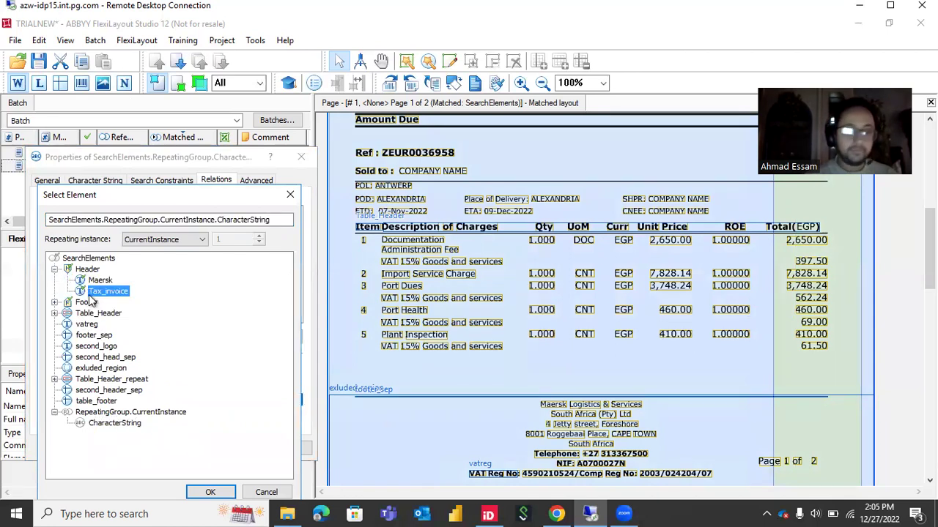
pyautogui.doubleClick(89, 293)
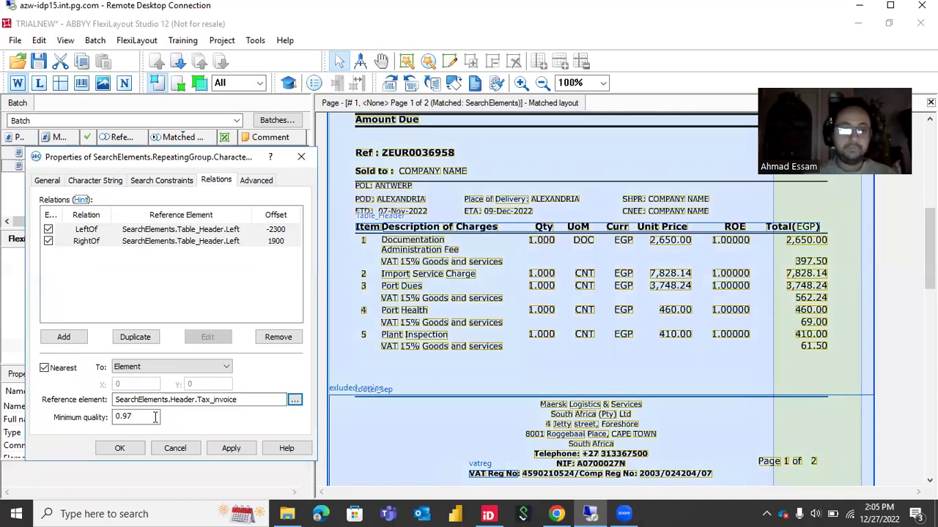
pyautogui.click(120, 449)
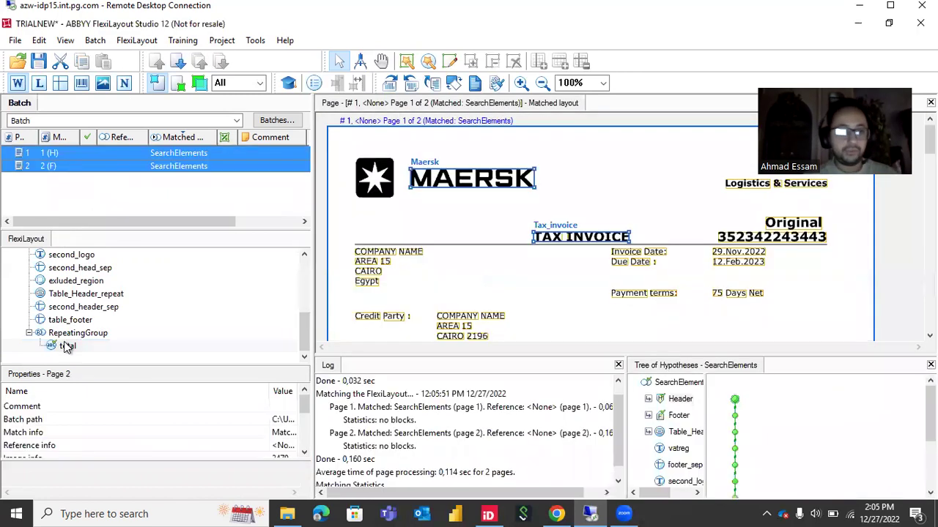
# - Check the total element's matches, and exclude the exluded_region element from the RepeatingGroup search area
pyautogui.click(65, 346)
pyautogui.scroll(-3, 536, 289)
pyautogui.scroll(3, 536, 289)
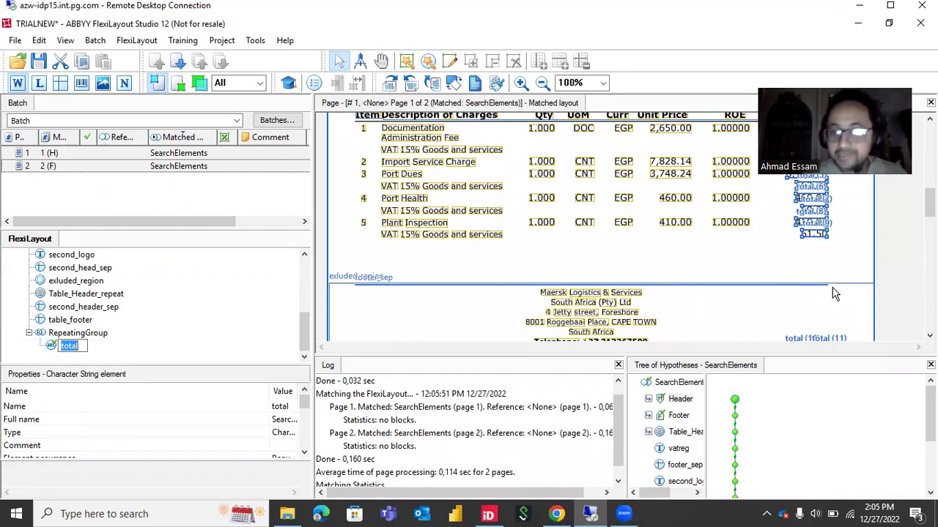
pyautogui.scroll(-1, 802, 291)
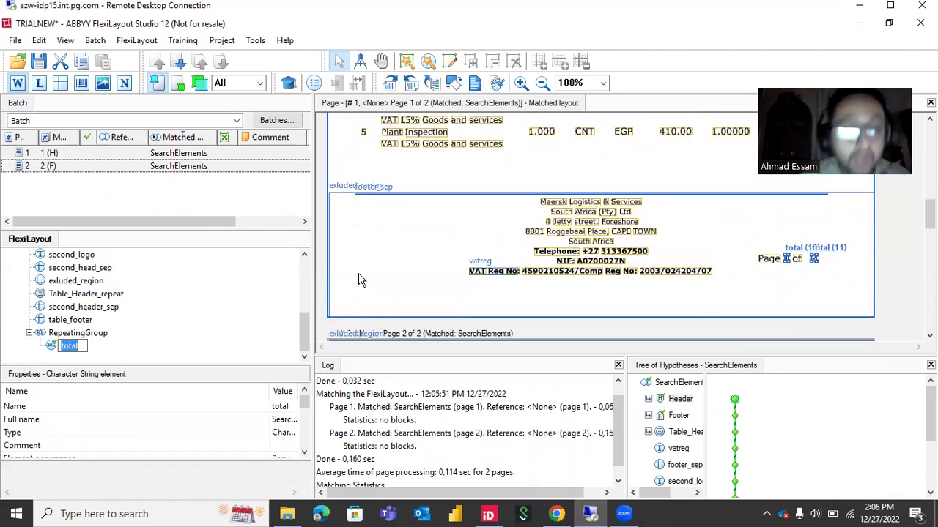
pyautogui.doubleClick(78, 333)
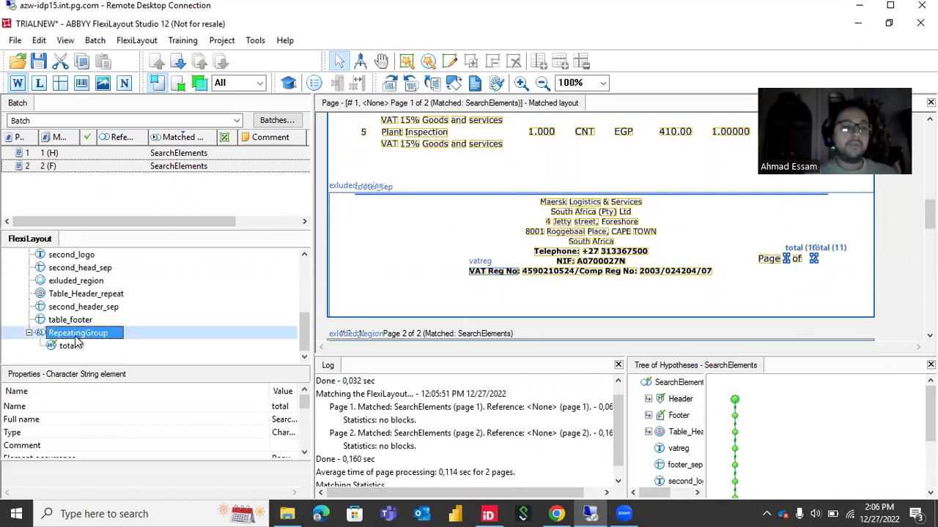
pyautogui.click(164, 180)
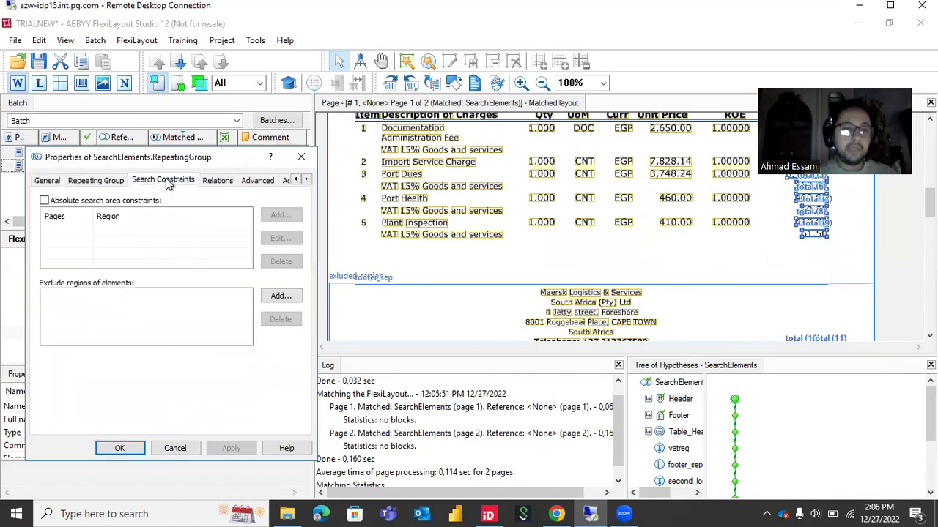
pyautogui.click(273, 299)
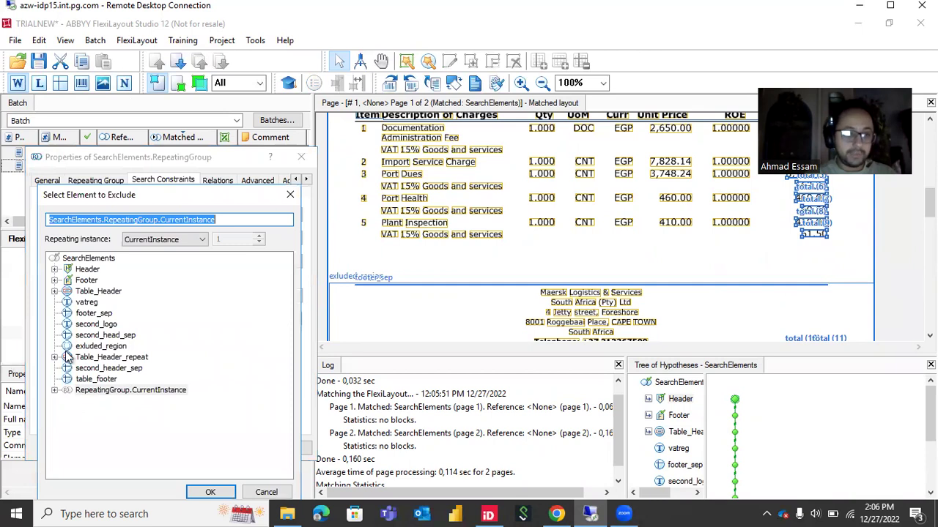
pyautogui.click(93, 348)
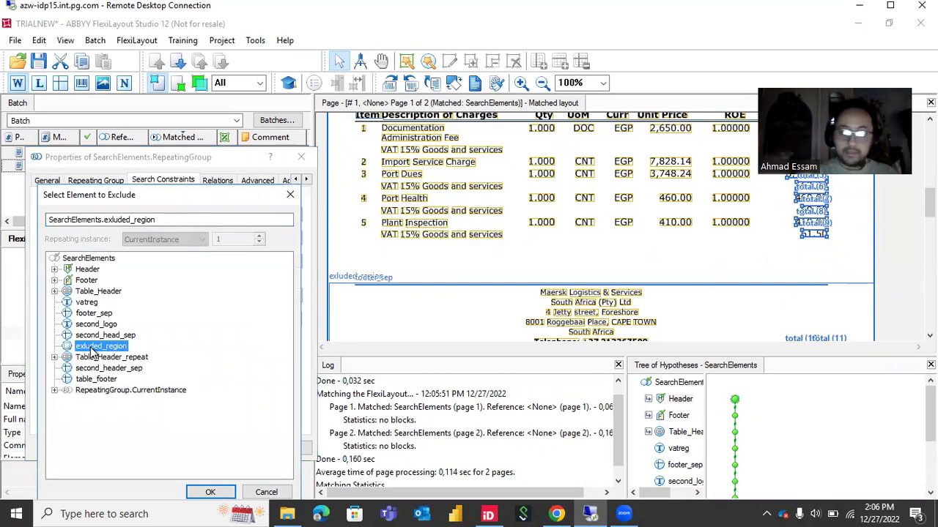
pyautogui.doubleClick(93, 349)
pyautogui.scroll(-3, 627, 249)
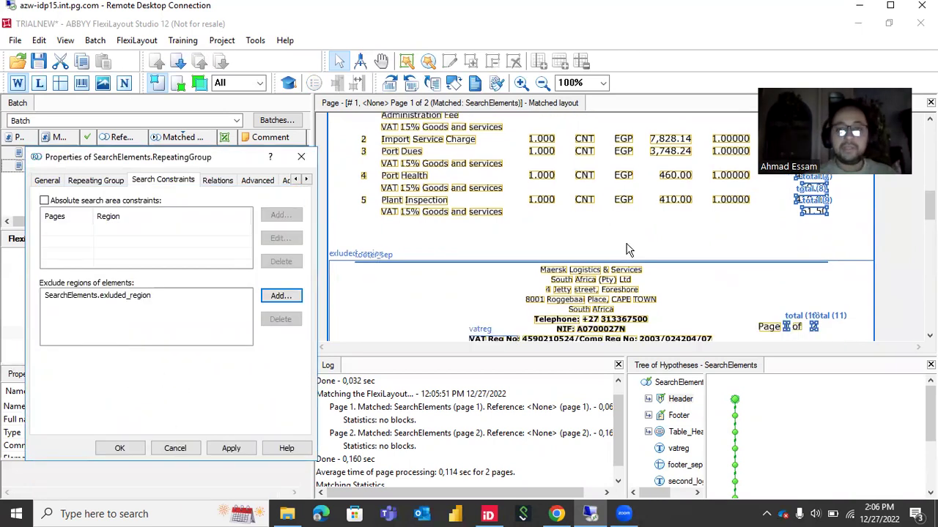
pyautogui.scroll(-3, 729, 299)
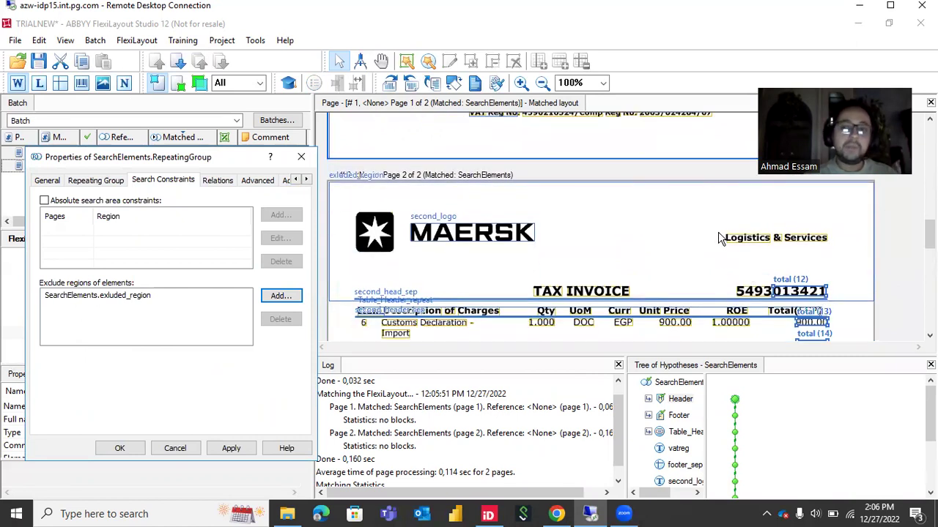
pyautogui.scroll(6, 720, 238)
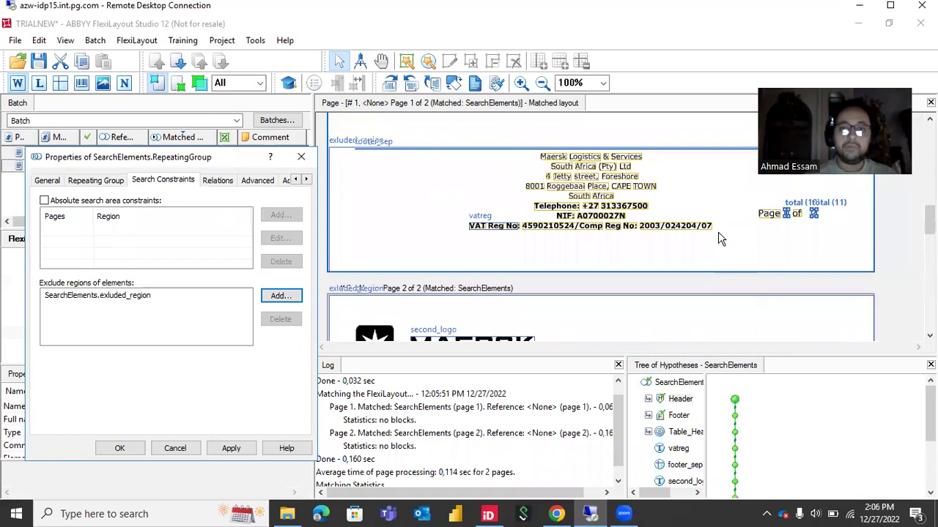
pyautogui.click(120, 448)
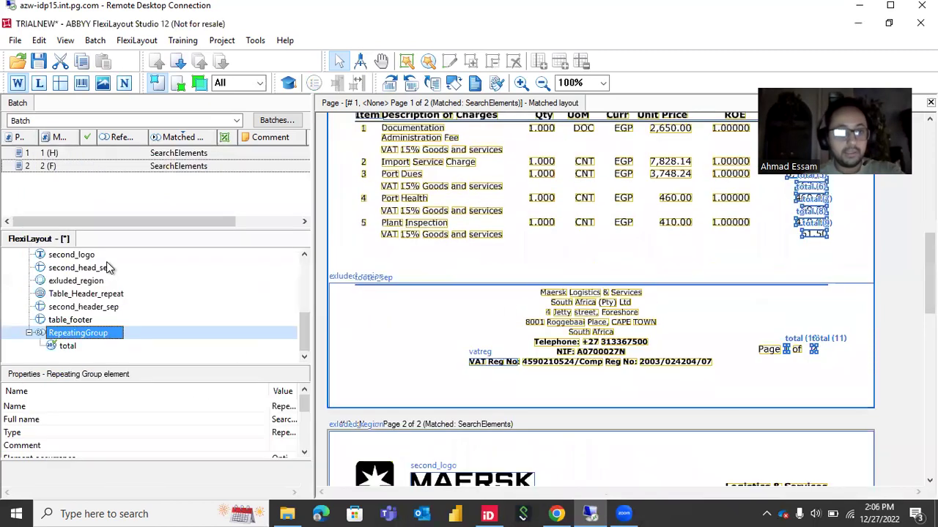
# - Add Table_Header_repeat and second_header_sep to the excluded regions in the RepeatingGroup search constraints
pyautogui.click(97, 207)
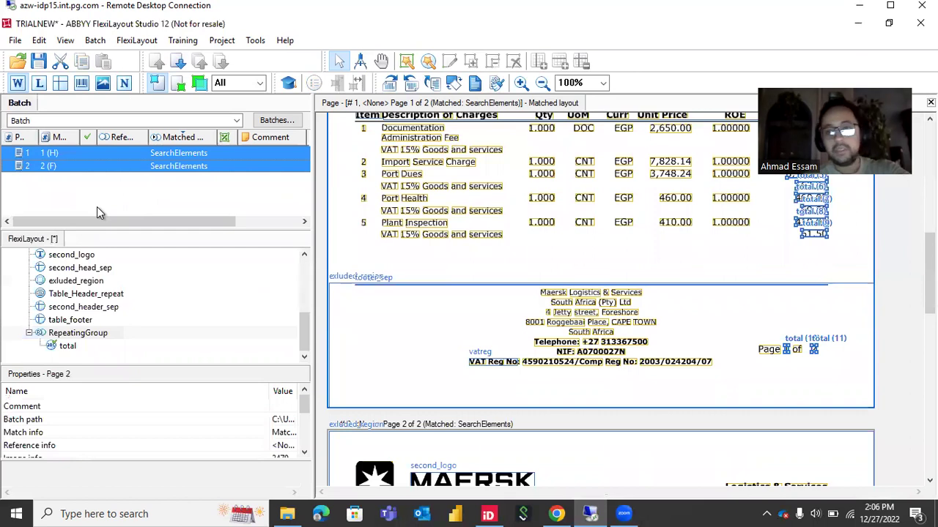
pyautogui.click(75, 333)
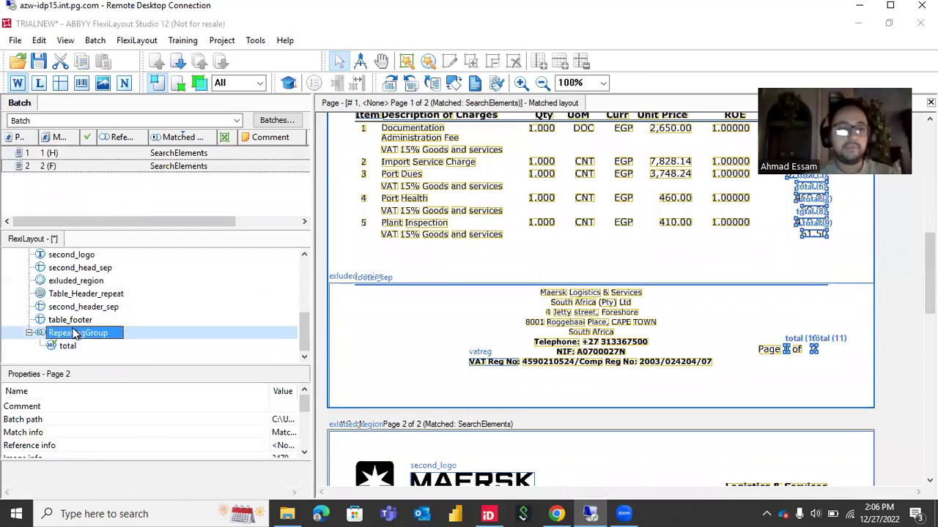
pyautogui.doubleClick(76, 333)
pyautogui.click(183, 183)
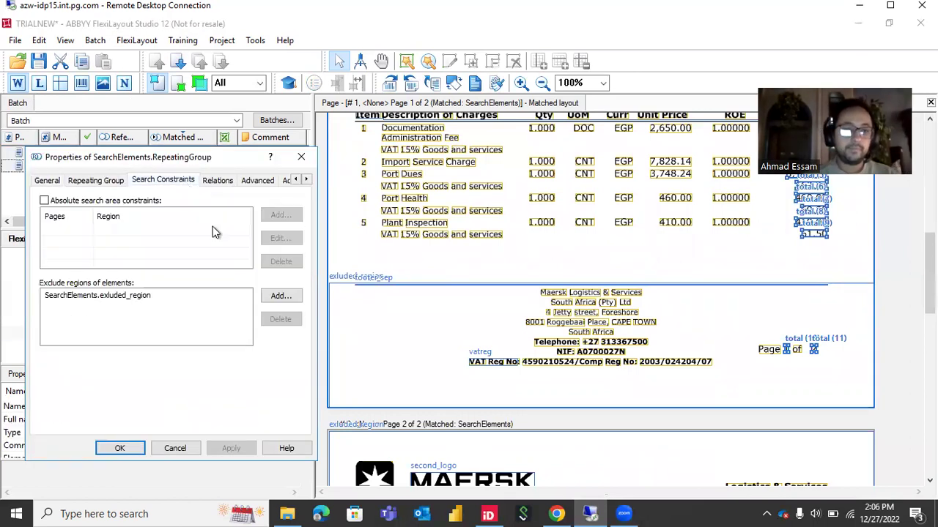
pyautogui.click(279, 296)
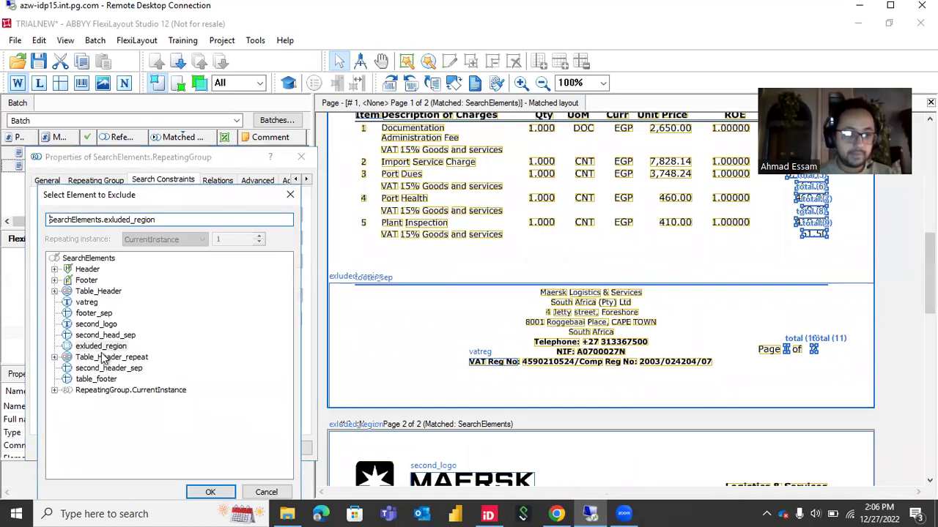
pyautogui.click(104, 357)
pyautogui.doubleClick(104, 357)
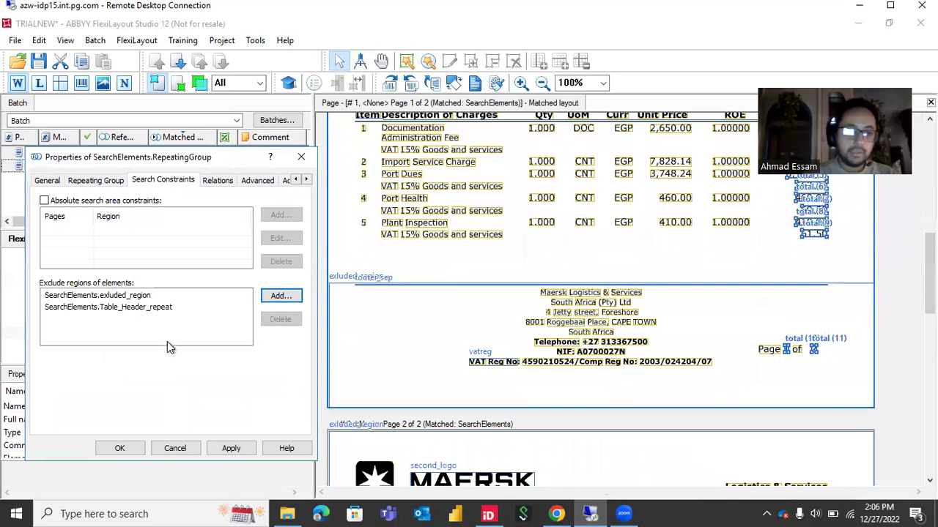
pyautogui.click(293, 296)
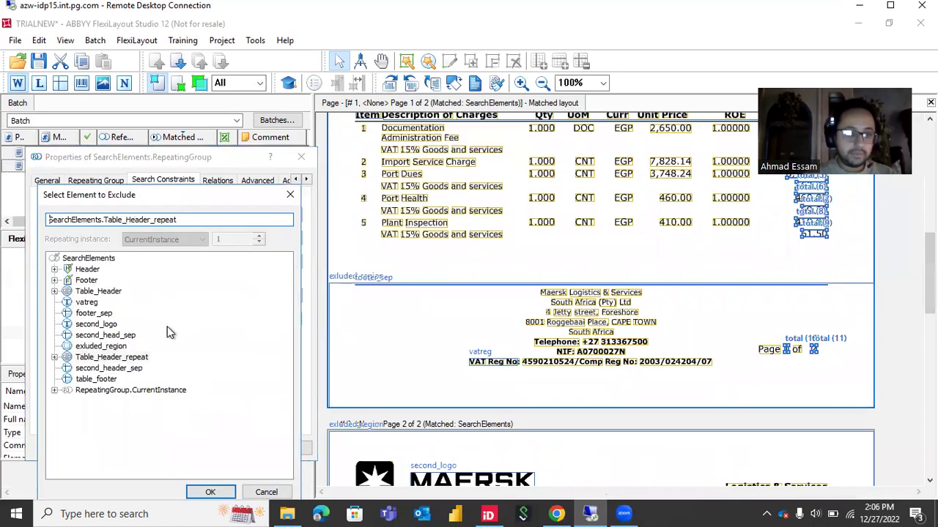
pyautogui.click(100, 370)
pyautogui.doubleClick(101, 370)
pyautogui.click(124, 446)
# - Match the FlexiLayout against all batch pages and check where the total element is found on pages 1 and 2
pyautogui.hotkey('ctrl', 'a')
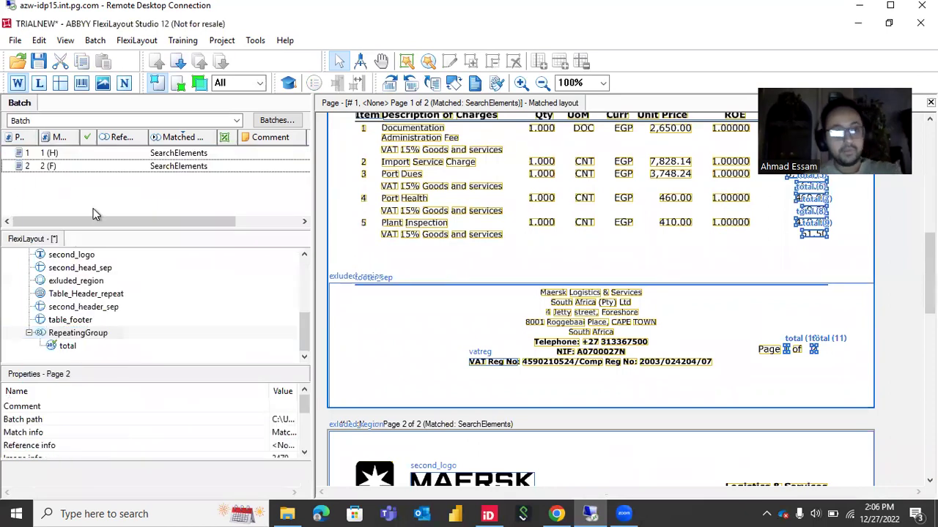
pyautogui.hotkey('ctrl', 'm')
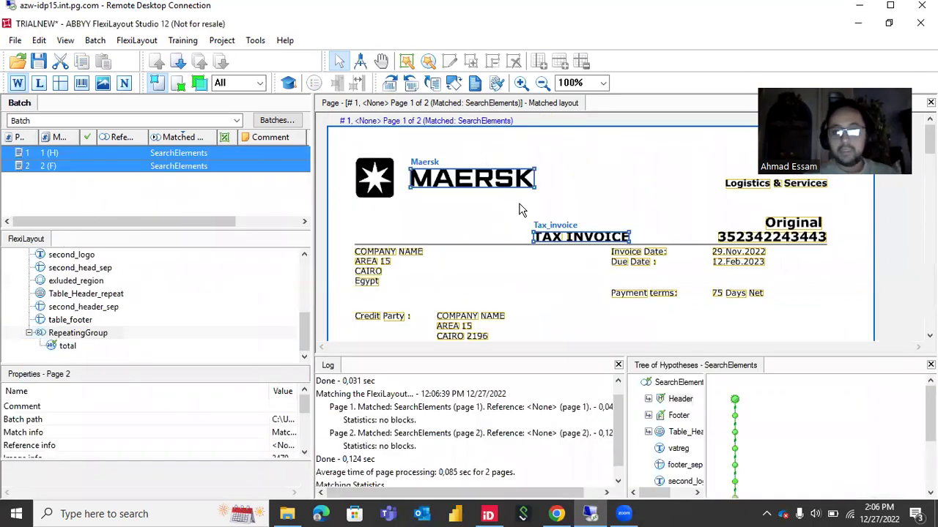
pyautogui.scroll(-5, 519, 210)
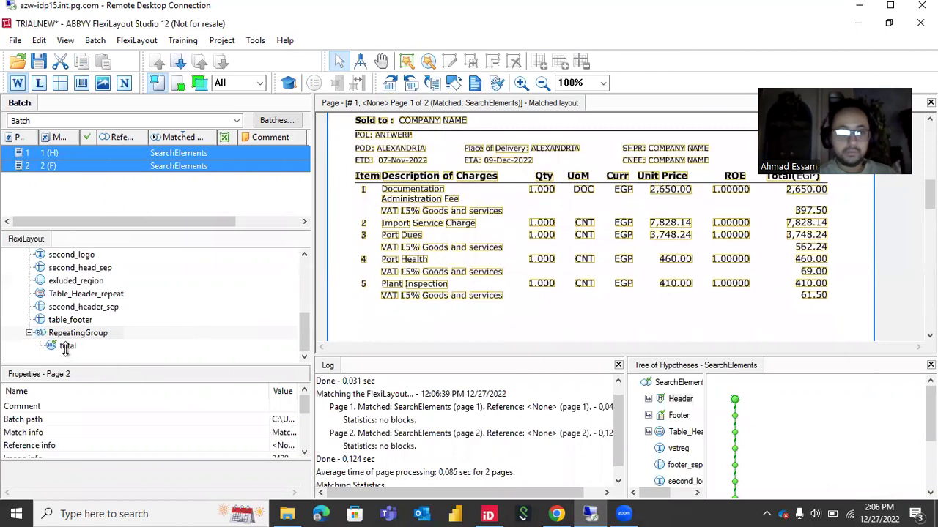
pyautogui.click(65, 348)
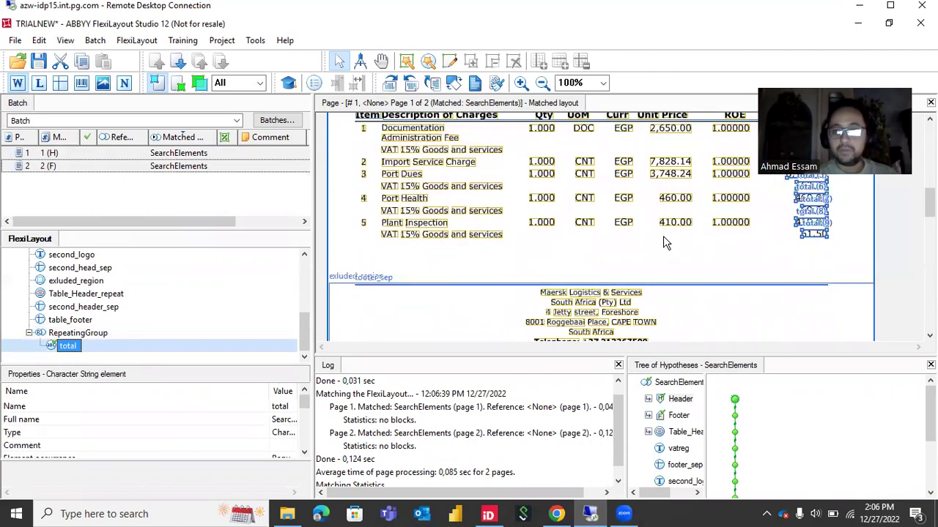
pyautogui.scroll(1, 663, 236)
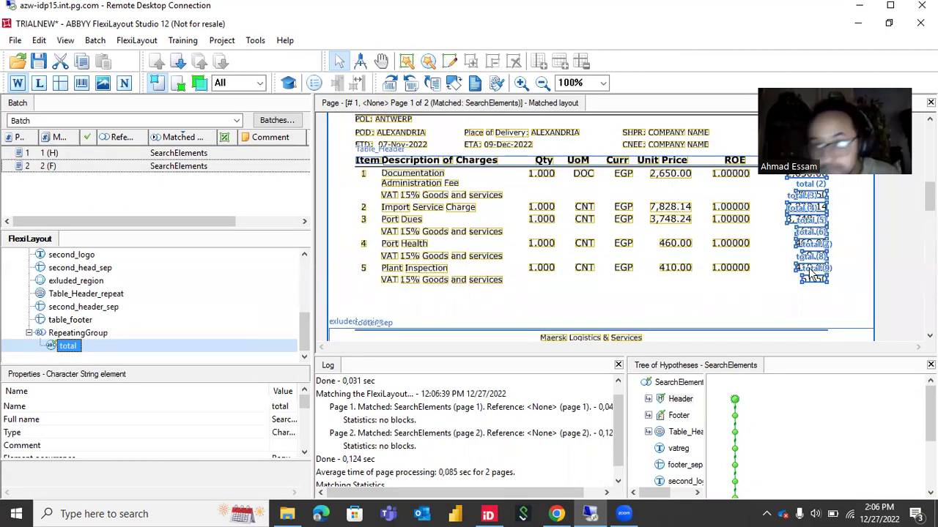
pyautogui.scroll(-4, 738, 282)
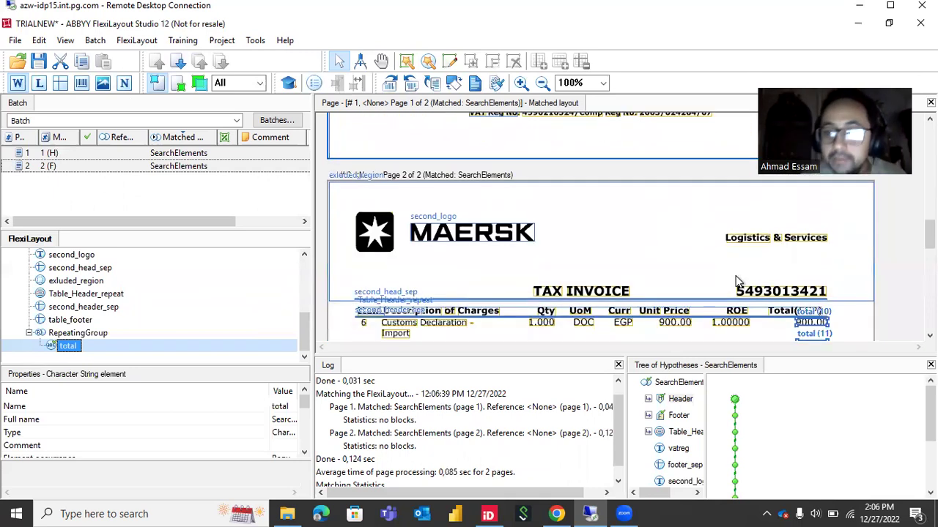
pyautogui.scroll(-1, 738, 282)
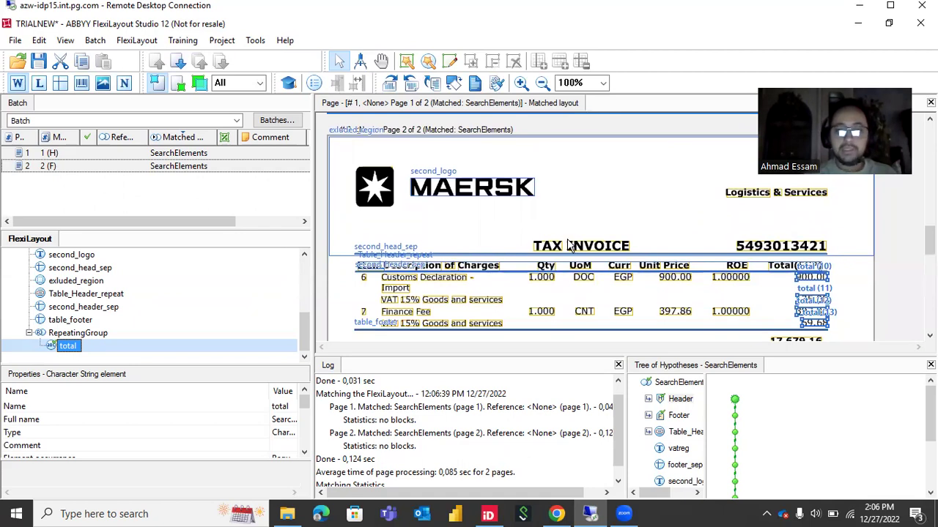
pyautogui.scroll(1, 570, 243)
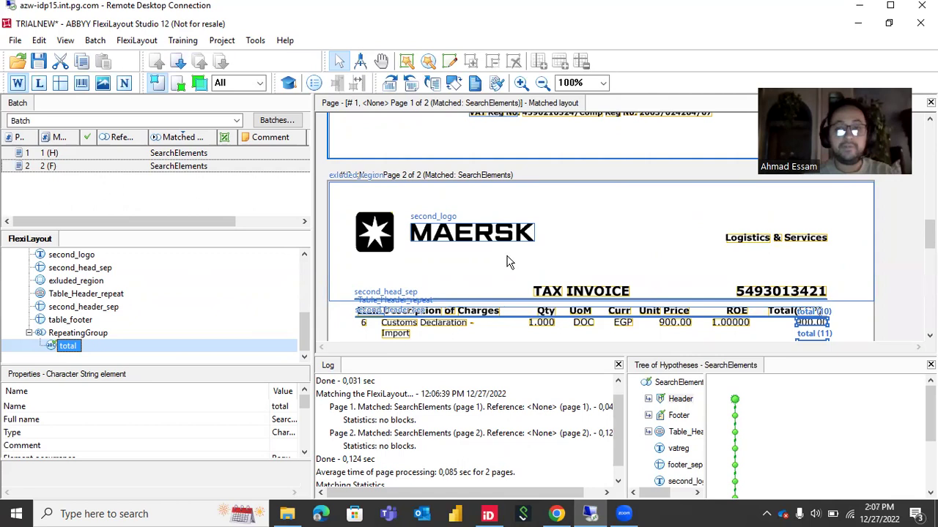
pyautogui.scroll(1, 510, 263)
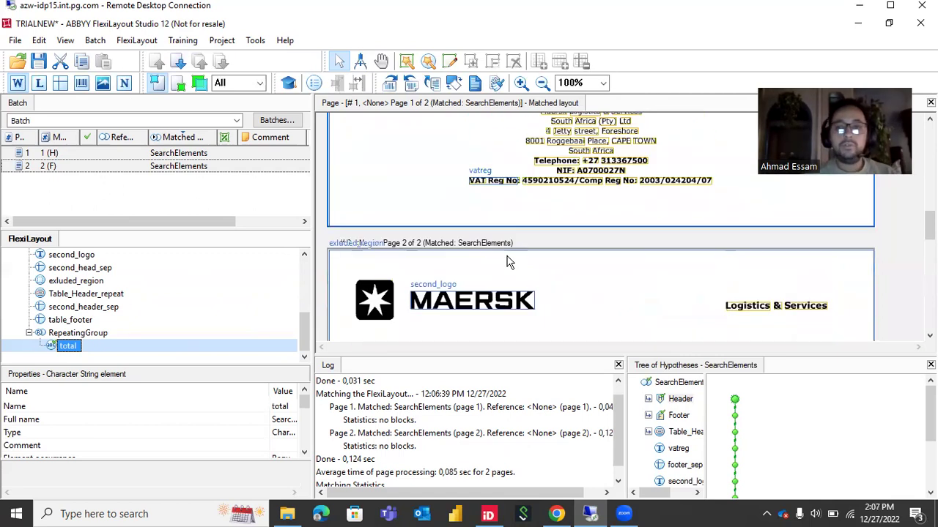
pyautogui.scroll(4, 509, 263)
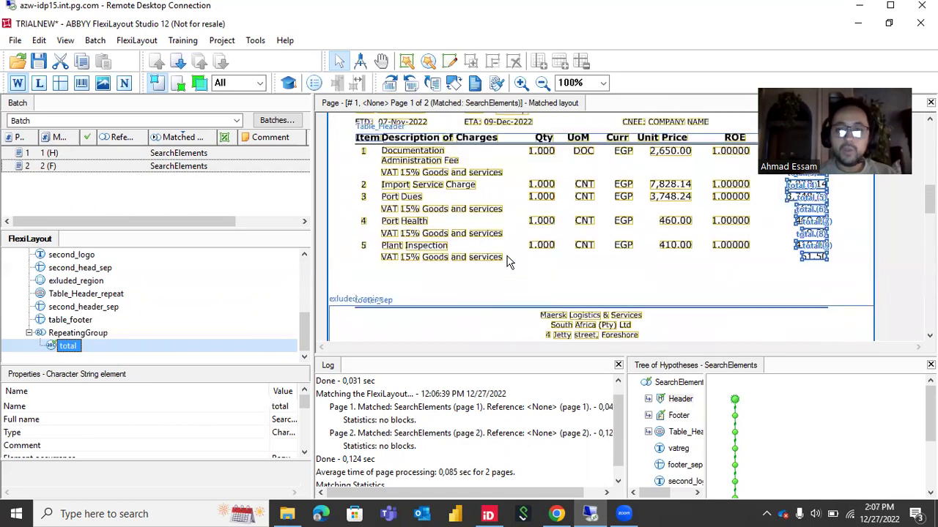
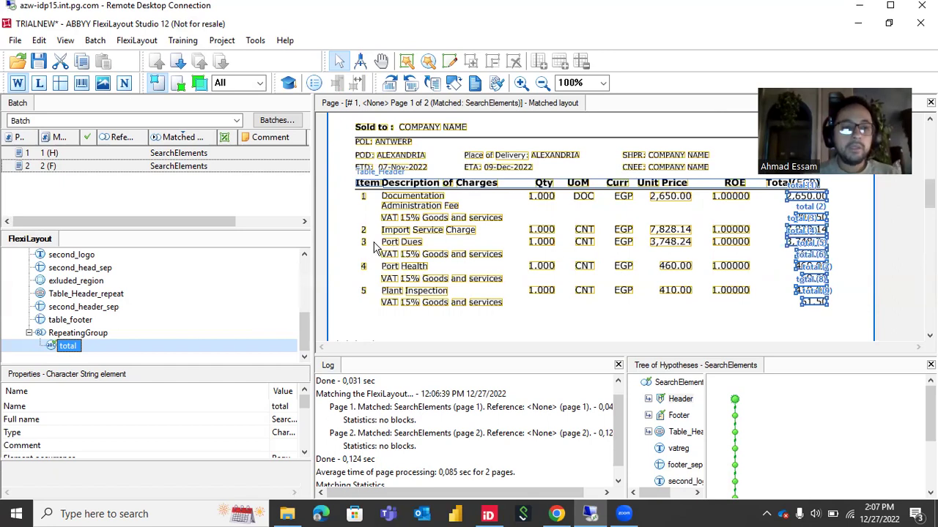
# - Add a Character String element to RepeatingGroup and name it roe
pyautogui.click(66, 345)
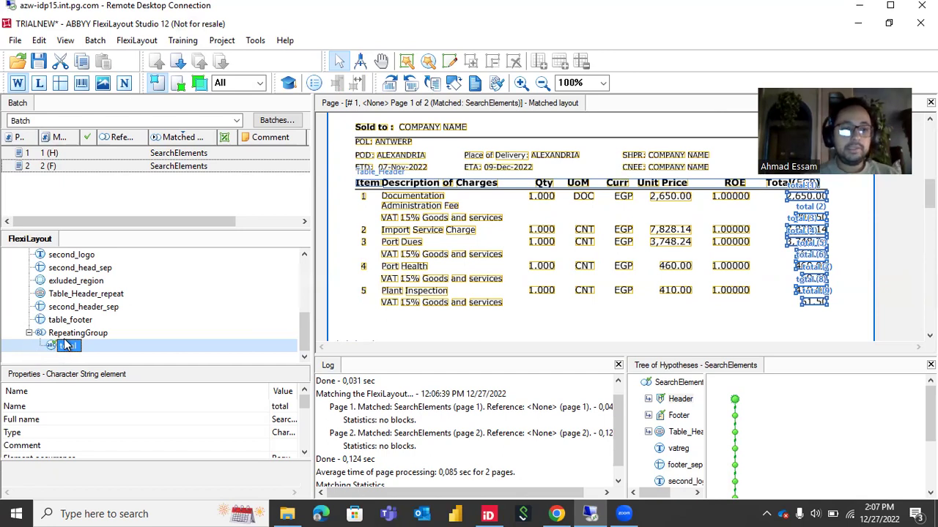
pyautogui.click(80, 333)
pyautogui.rightClick(87, 334)
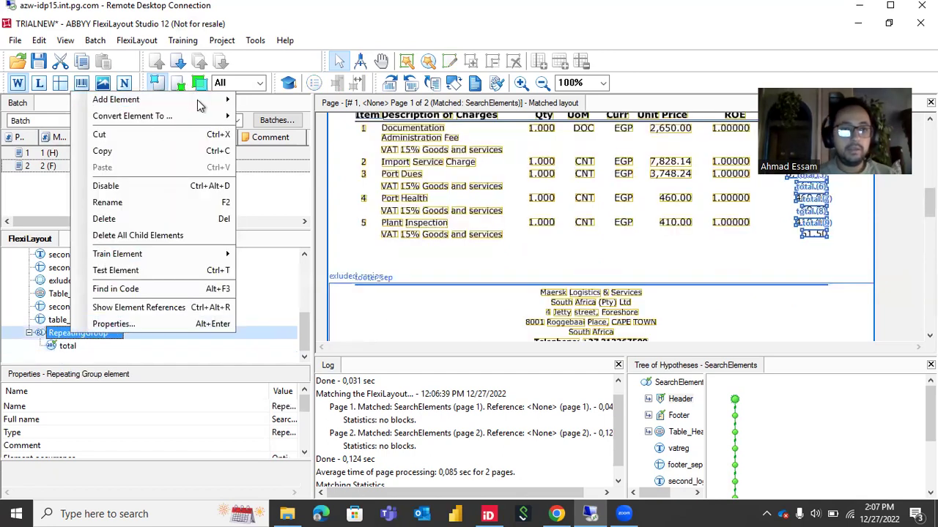
pyautogui.moveTo(202, 102)
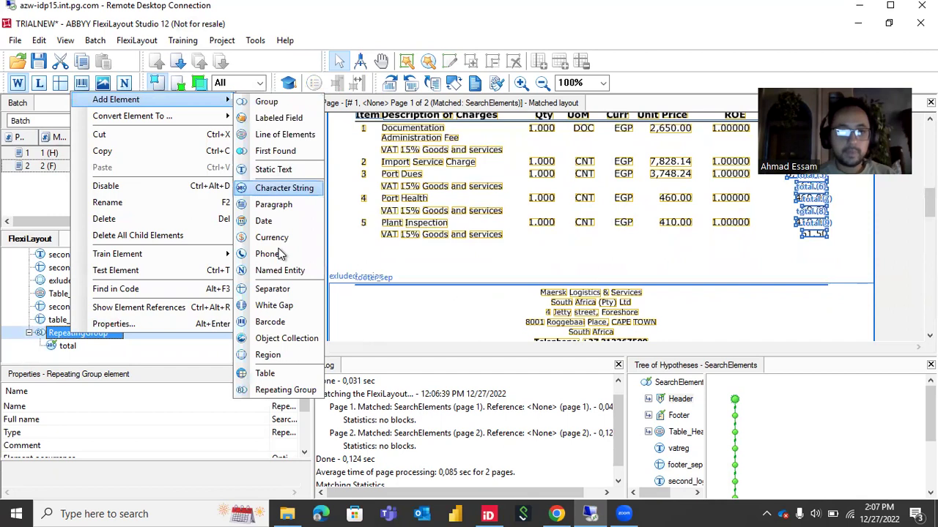
pyautogui.click(283, 188)
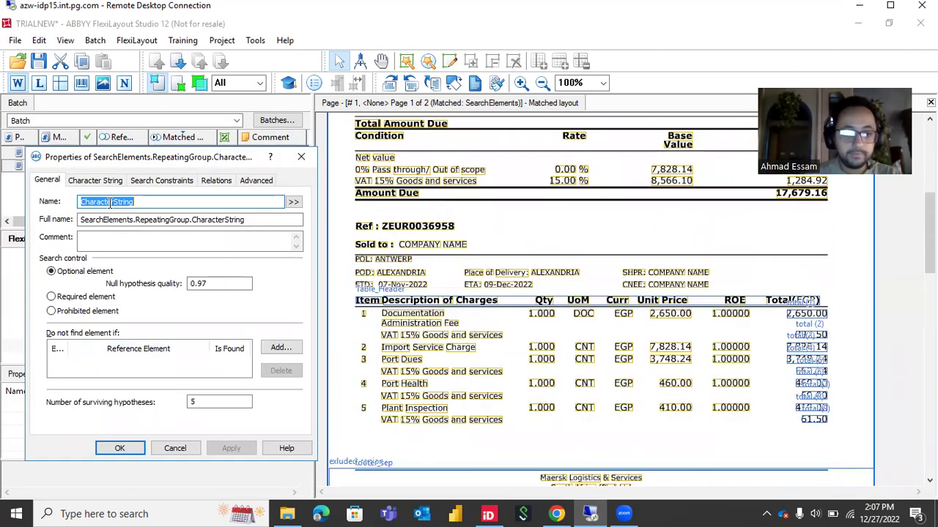
pyautogui.write('roe')
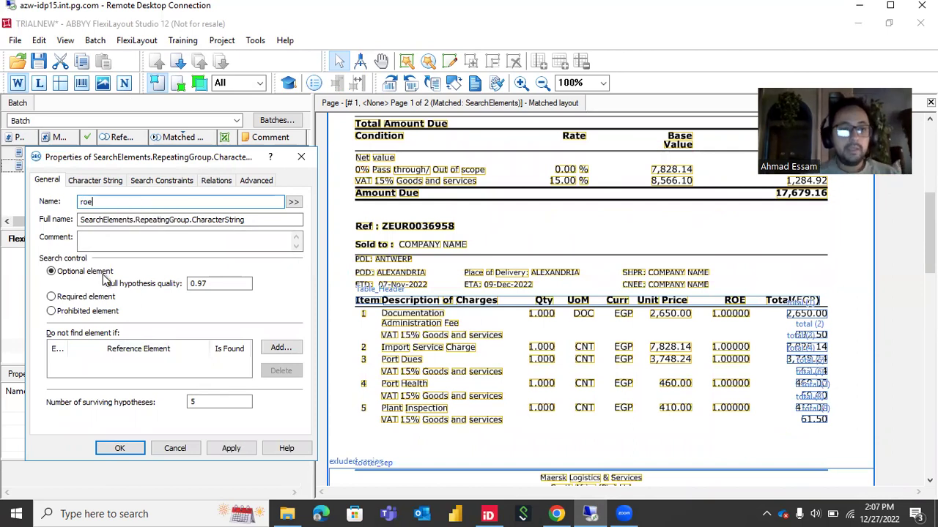
# - Add a Left of relation to the roe element, referencing the right boundary of RepeatingGroup's total element with an offset of 300
pyautogui.click(212, 181)
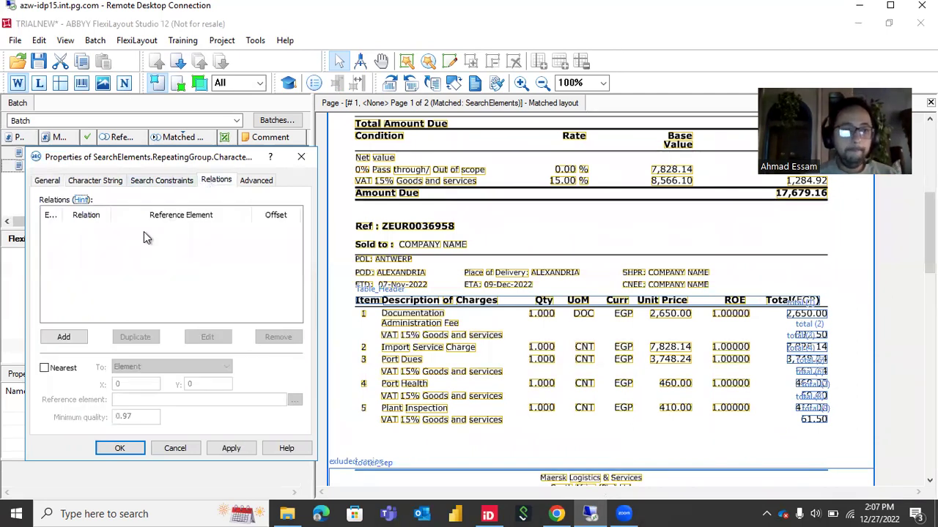
pyautogui.click(63, 339)
pyautogui.click(242, 251)
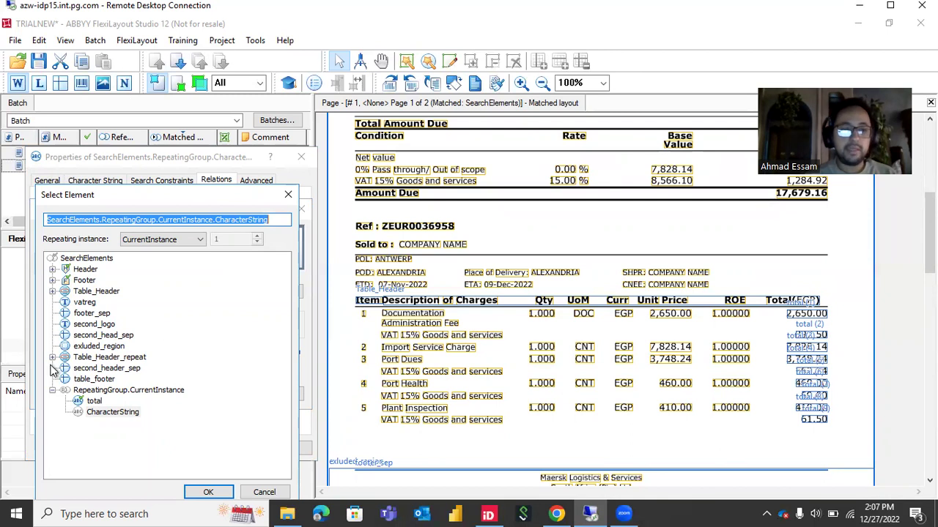
pyautogui.click(90, 401)
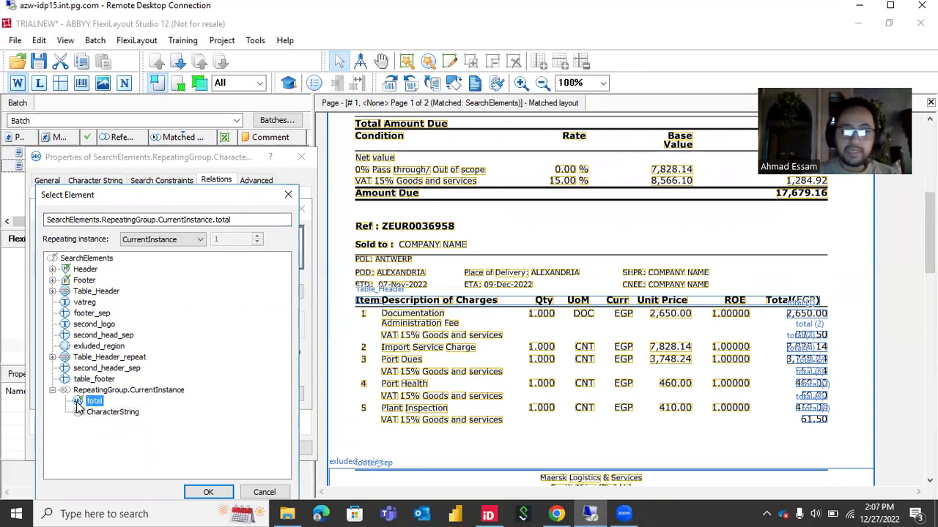
pyautogui.doubleClick(81, 405)
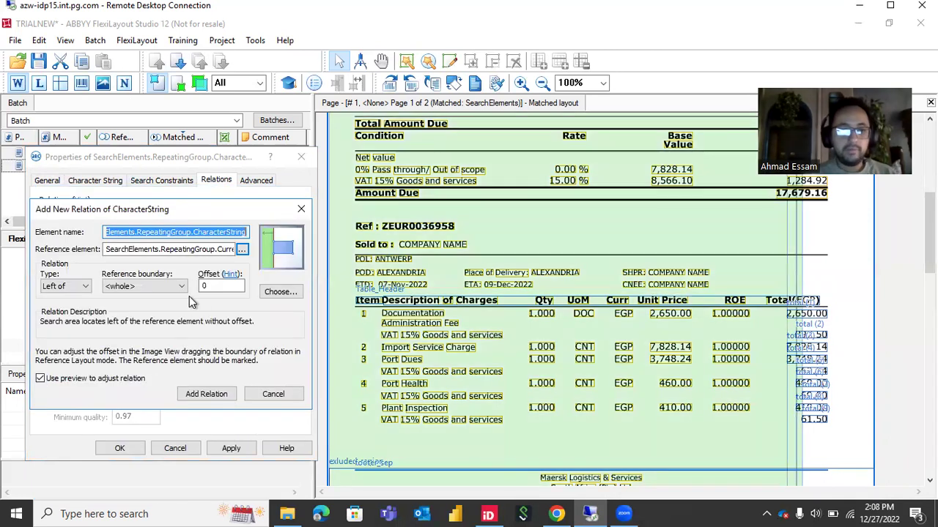
pyautogui.click(80, 287)
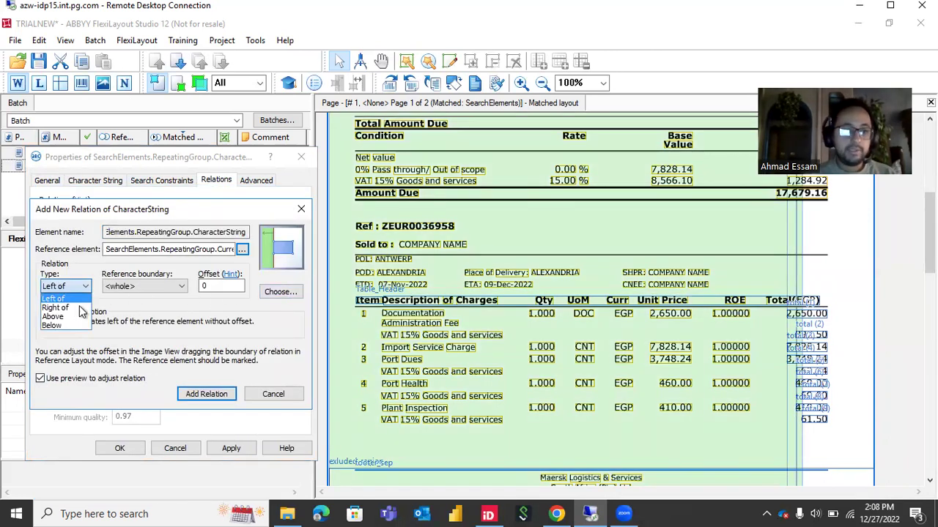
pyautogui.click(145, 288)
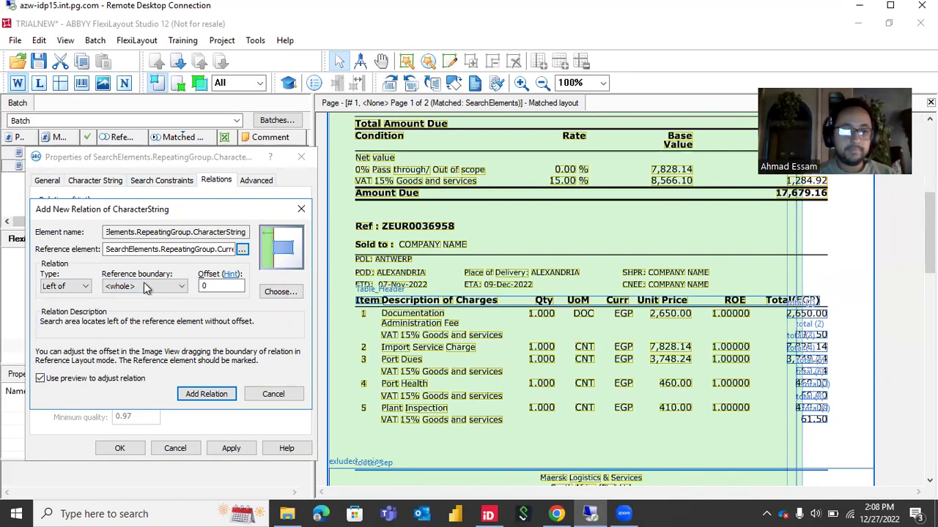
pyautogui.click(145, 289)
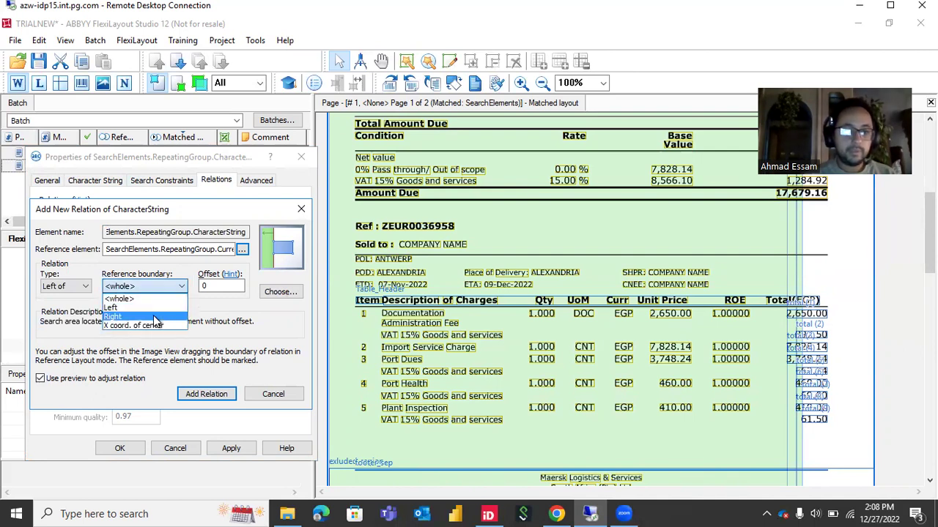
pyautogui.click(154, 320)
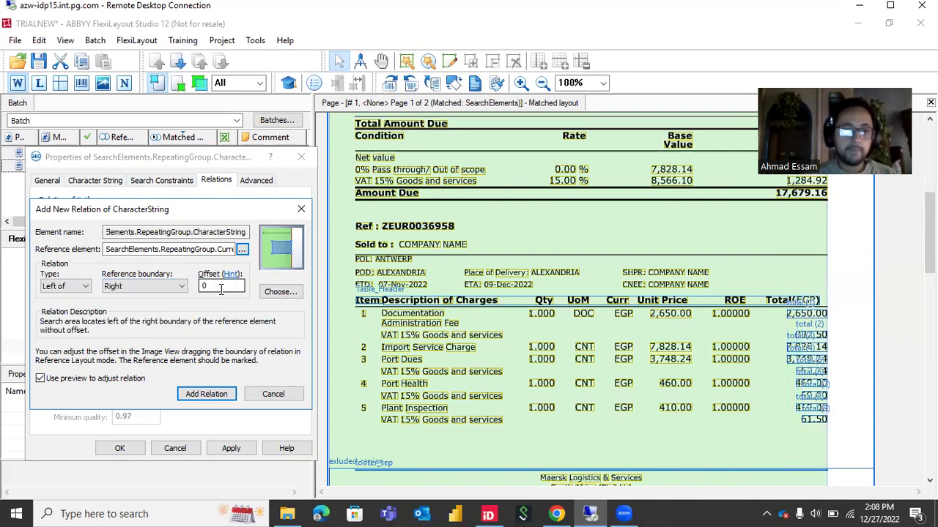
pyautogui.doubleClick(217, 288)
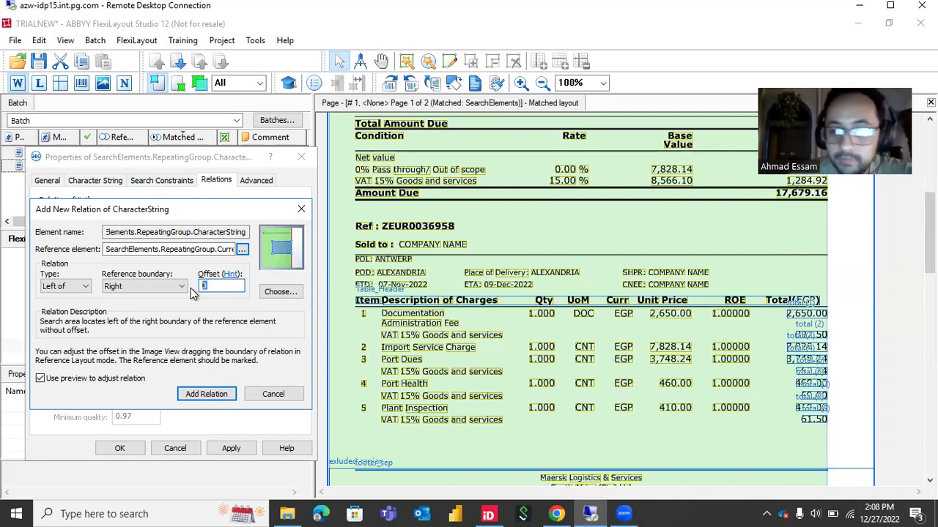
pyautogui.write('300')
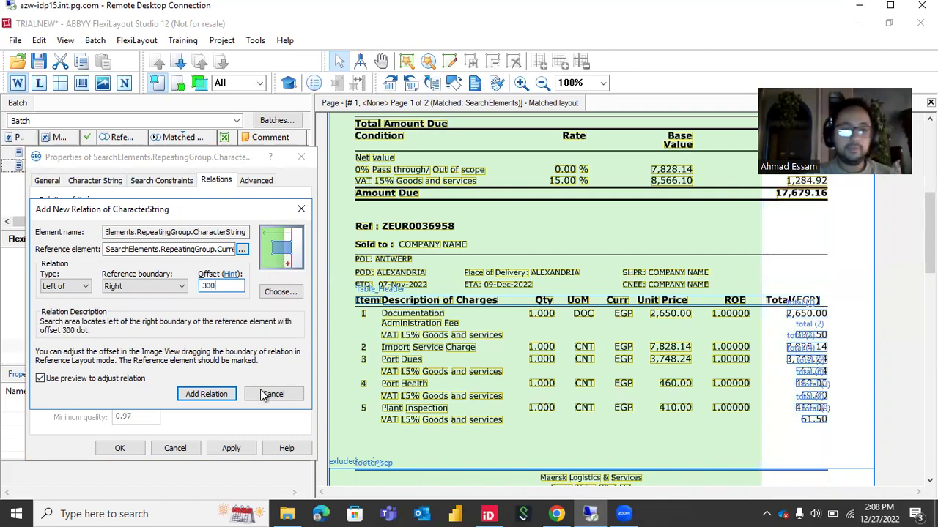
pyautogui.click(205, 395)
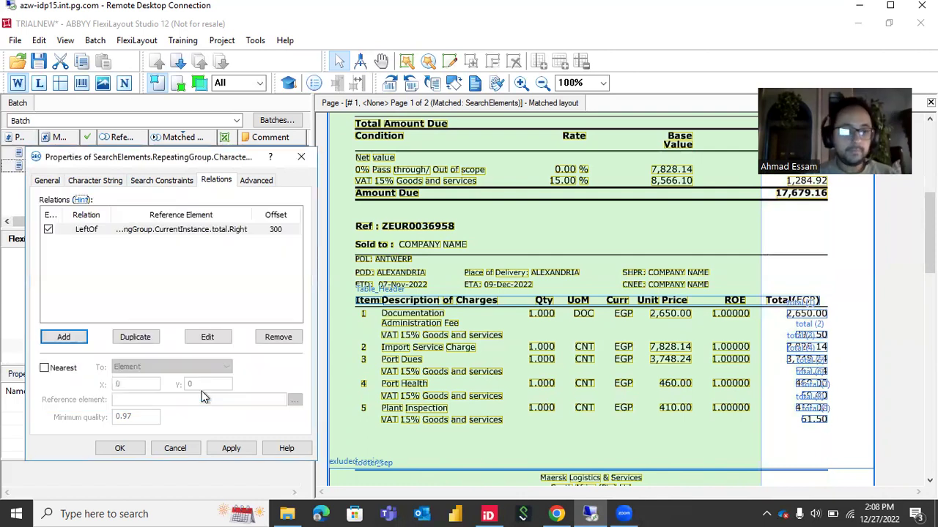
# - Duplicate the Left of relation and change the copy to Right of the total element's right boundary with an offset of -550
pyautogui.click(145, 340)
pyautogui.click(189, 345)
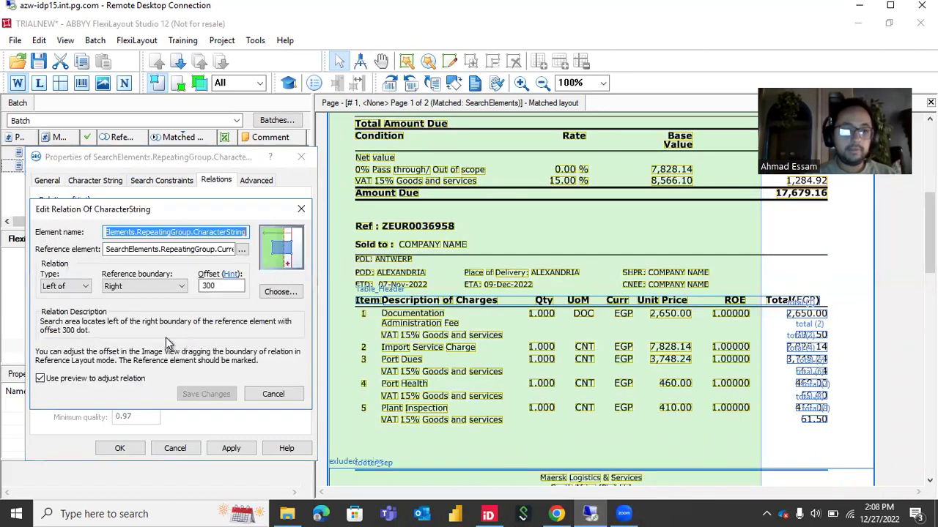
pyautogui.click(66, 286)
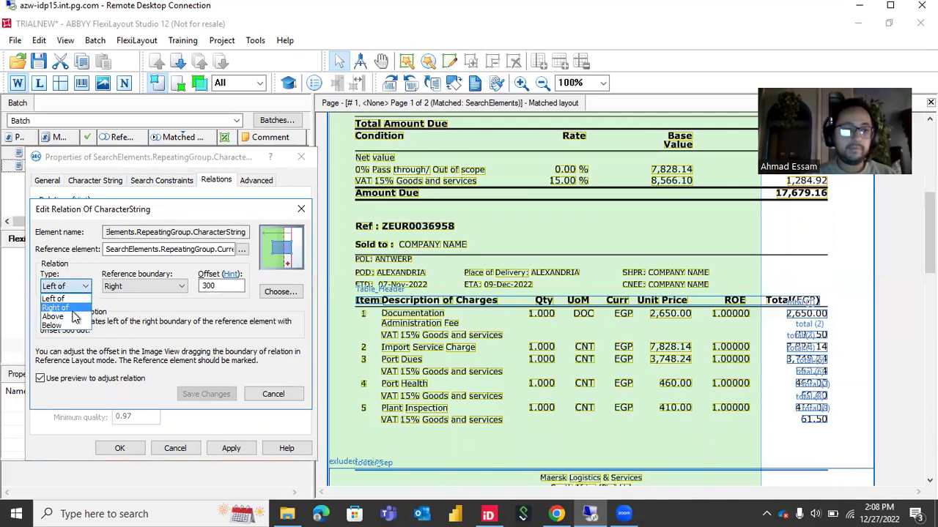
pyautogui.click(72, 310)
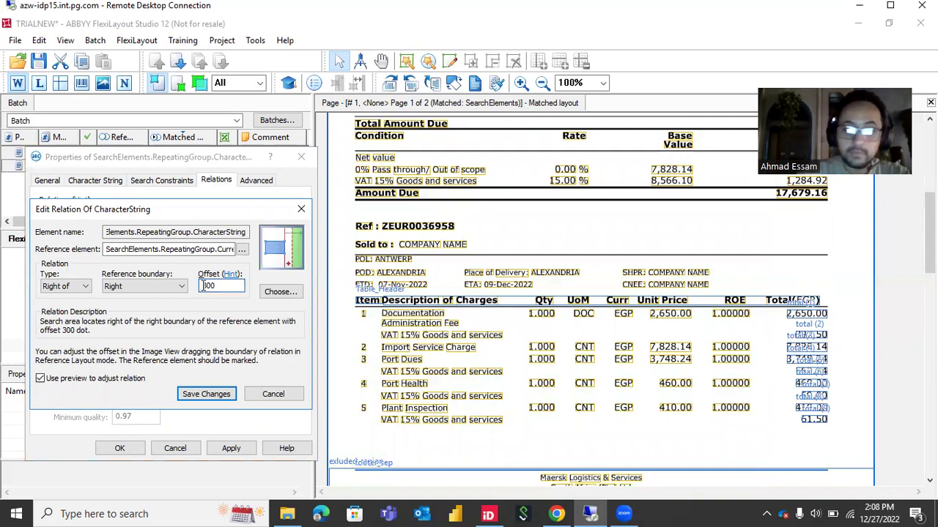
pyautogui.write('-')
pyautogui.press('Delete')
pyautogui.write('8')
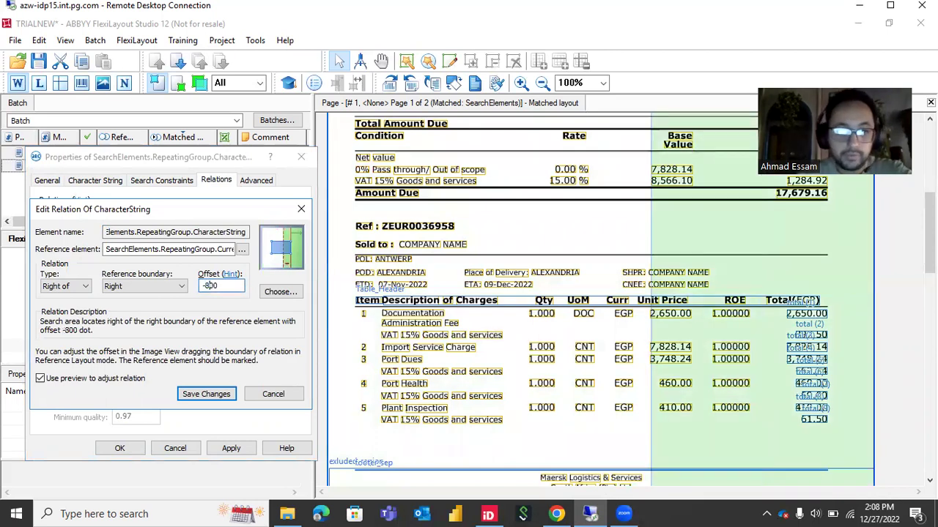
pyautogui.press('BackSpace')
pyautogui.press('BackSpace')
pyautogui.write('6')
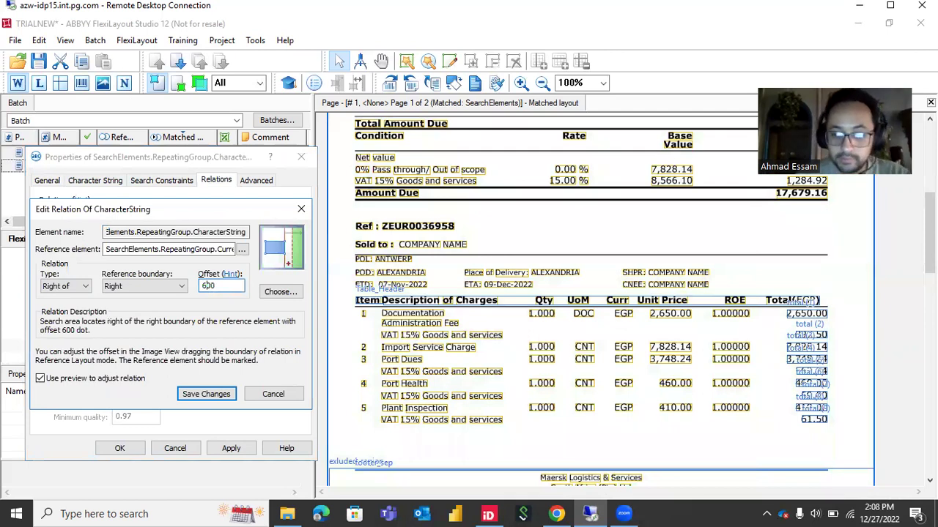
pyautogui.write('-')
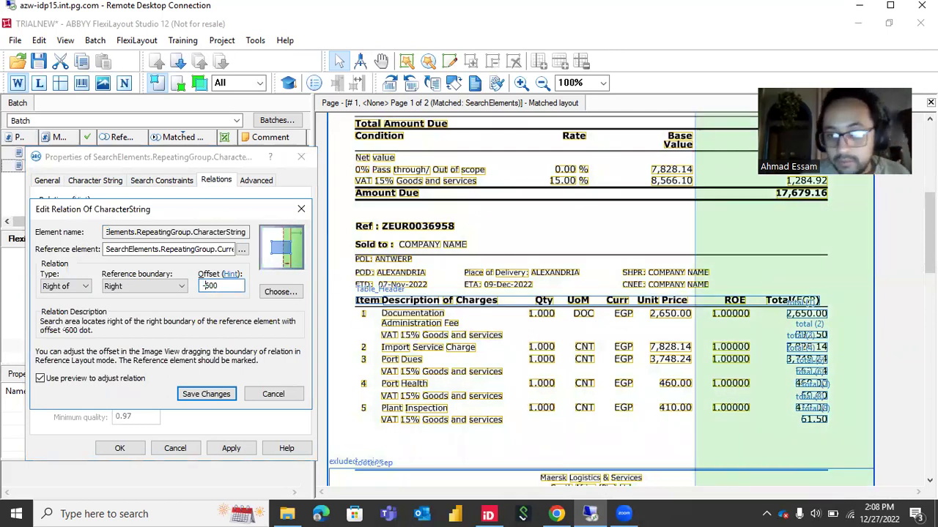
pyautogui.moveTo(205, 285); pyautogui.dragTo(217, 286)
pyautogui.write('-550')
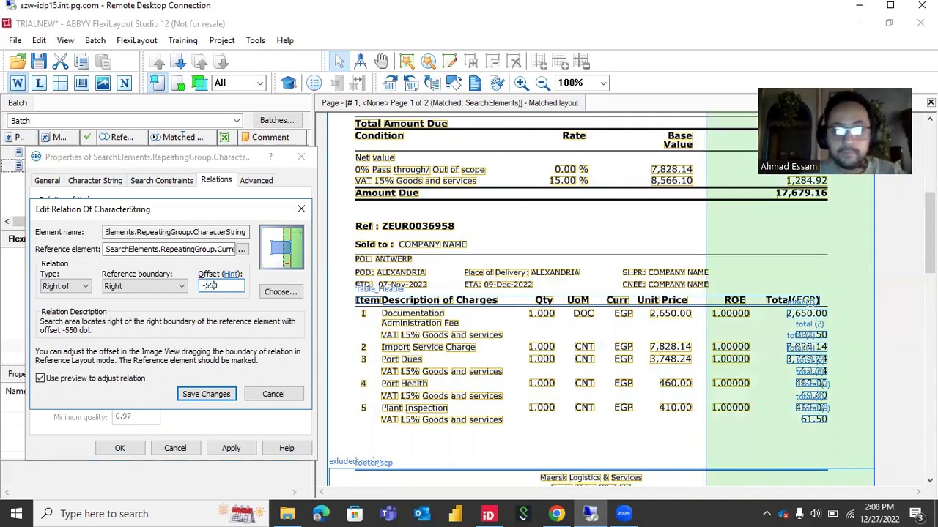
pyautogui.click(208, 394)
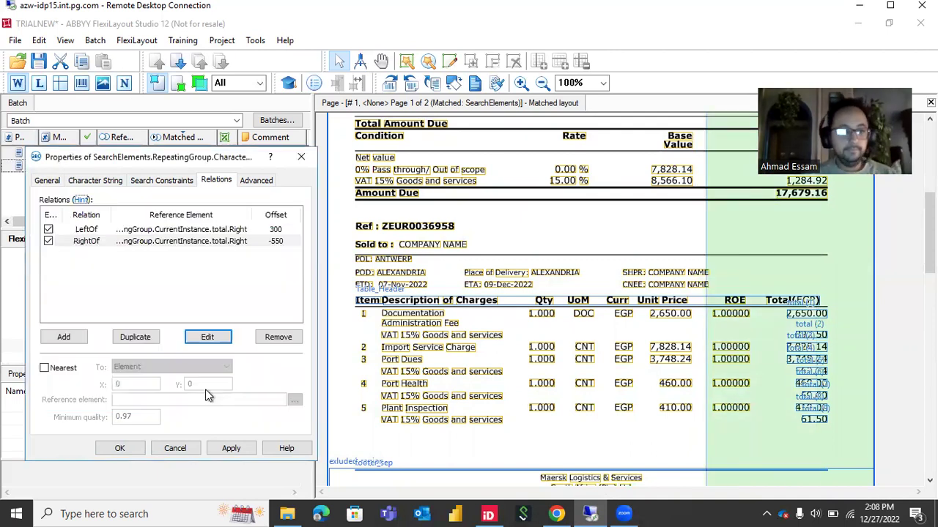
# - Make roe search nearest to the Tax_invoice element in Header, and apply the element's properties
pyautogui.click(45, 368)
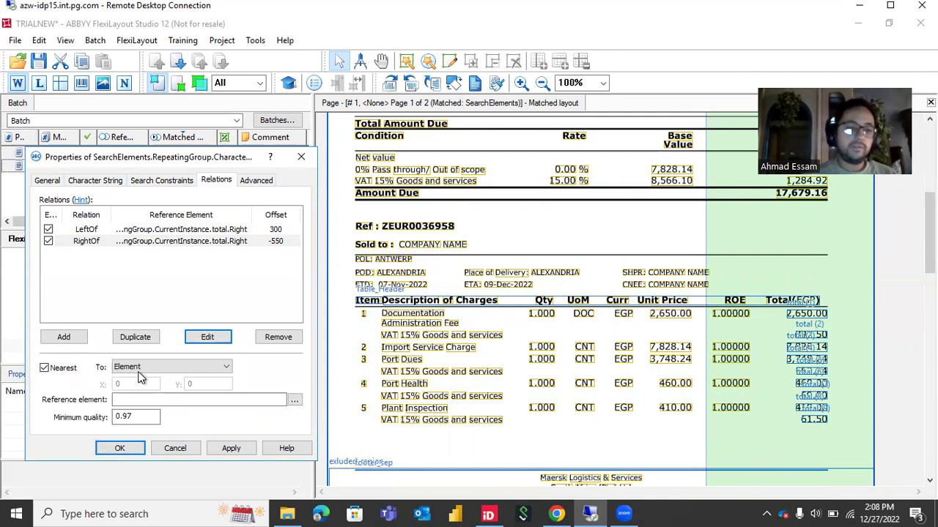
pyautogui.click(296, 401)
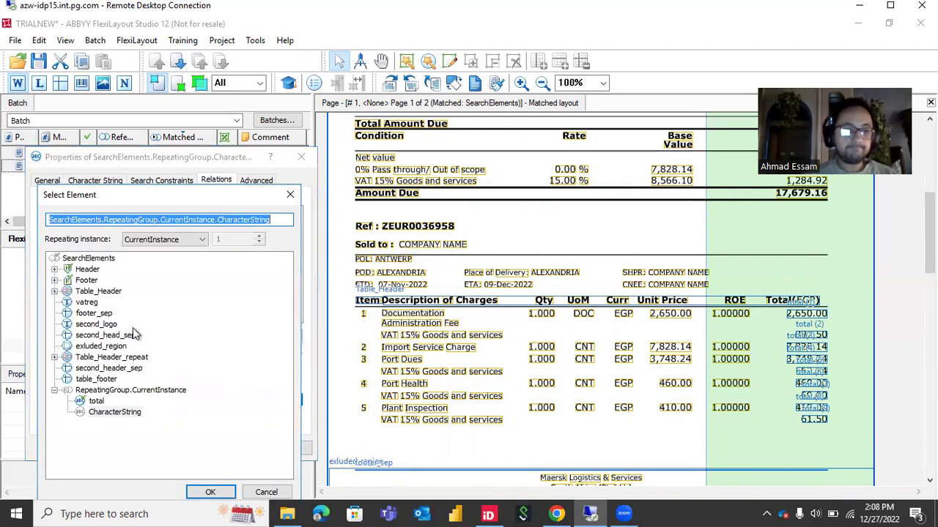
pyautogui.click(54, 269)
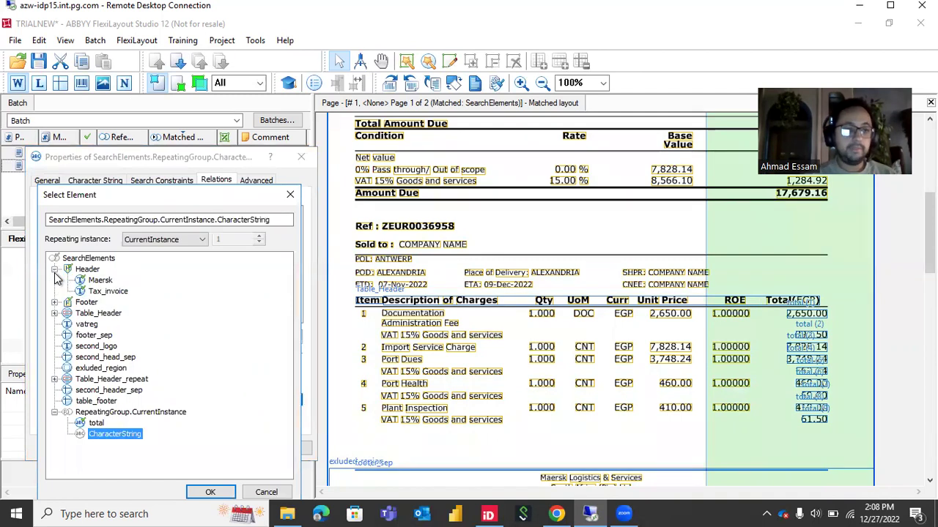
pyautogui.click(108, 291)
pyautogui.doubleClick(108, 292)
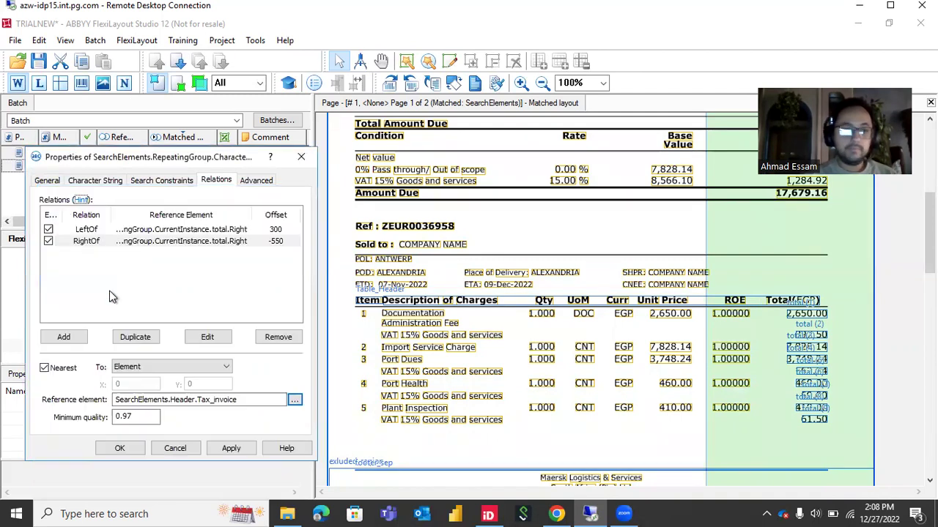
pyautogui.click(119, 449)
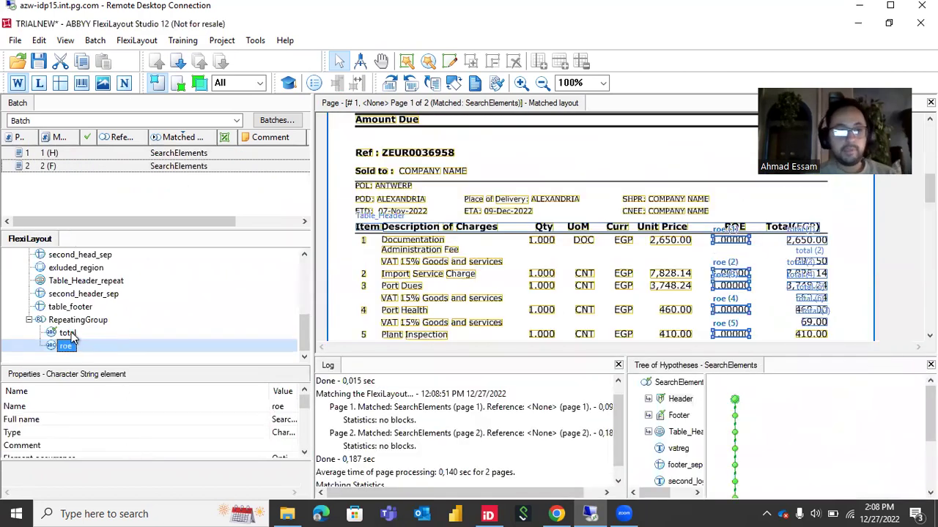
# - Check where the roe element is matched in the charges tables on pages 1 and 2
pyautogui.scroll(-3, 675, 293)
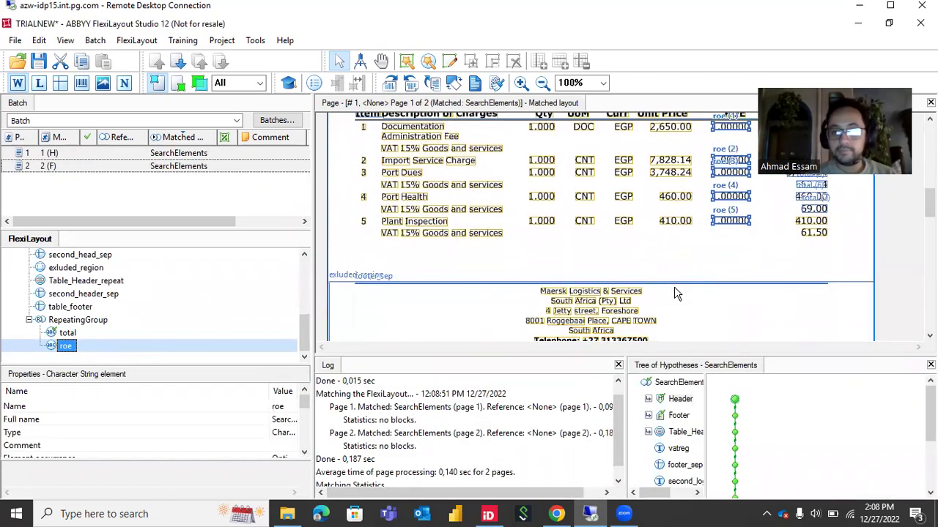
pyautogui.scroll(-3, 676, 293)
pyautogui.scroll(5, 675, 293)
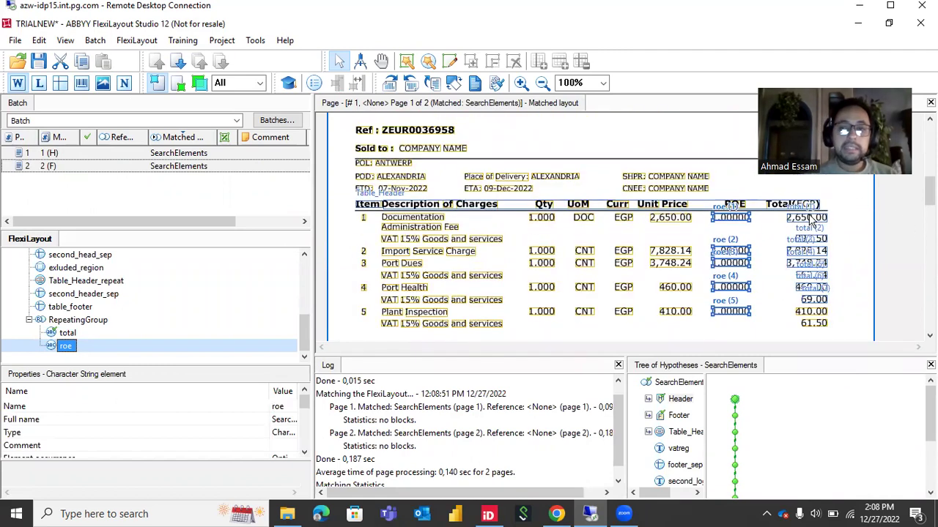
pyautogui.scroll(-10, 811, 228)
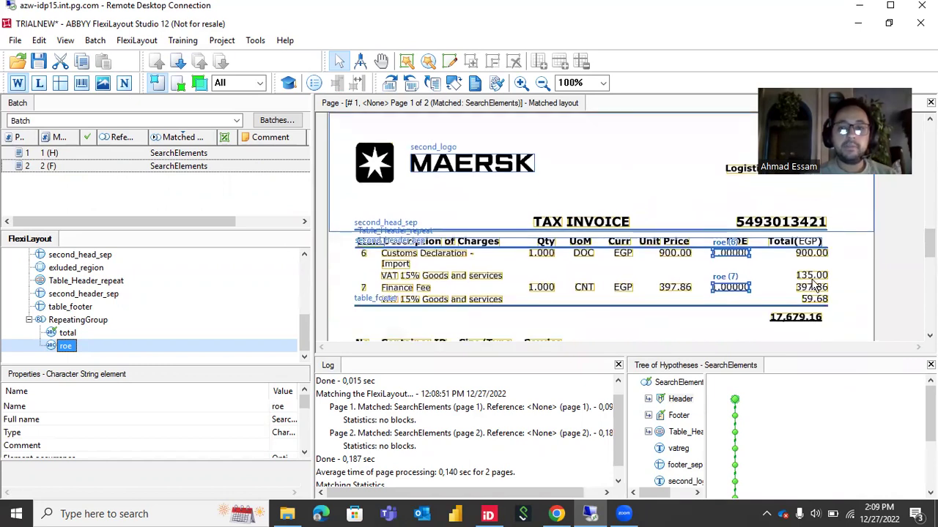
pyautogui.scroll(4, 813, 286)
pyautogui.scroll(4, 762, 179)
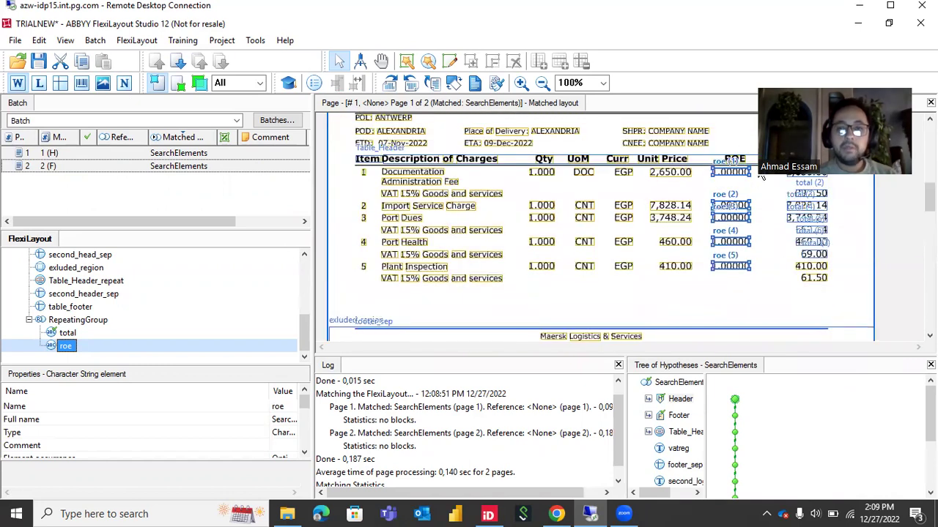
pyautogui.scroll(2, 762, 176)
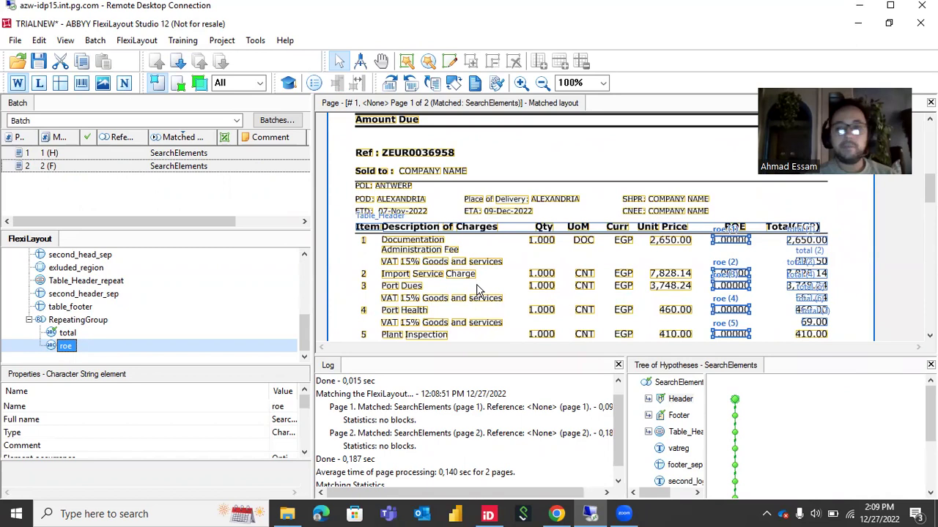
# - Add a White Gap element to RepeatingGroup and set its minimum height to 3
pyautogui.rightClick(56, 323)
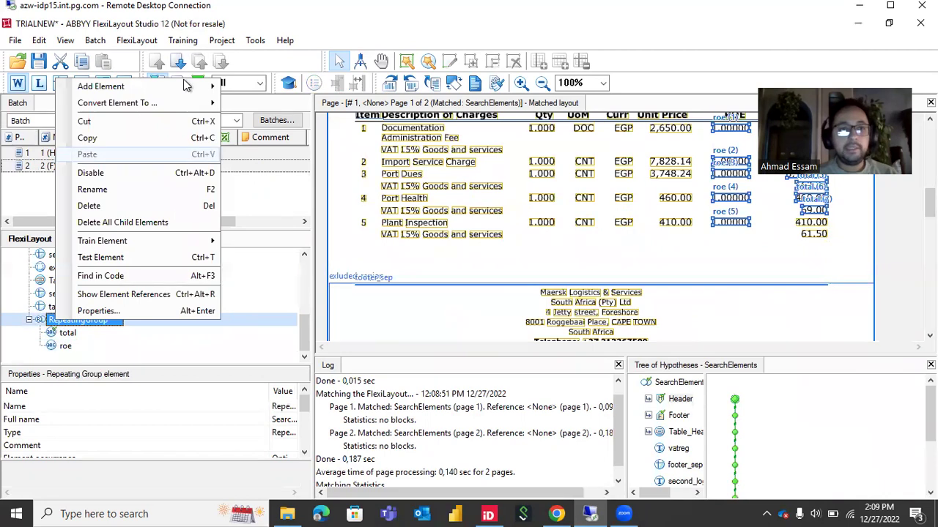
pyautogui.moveTo(185, 86)
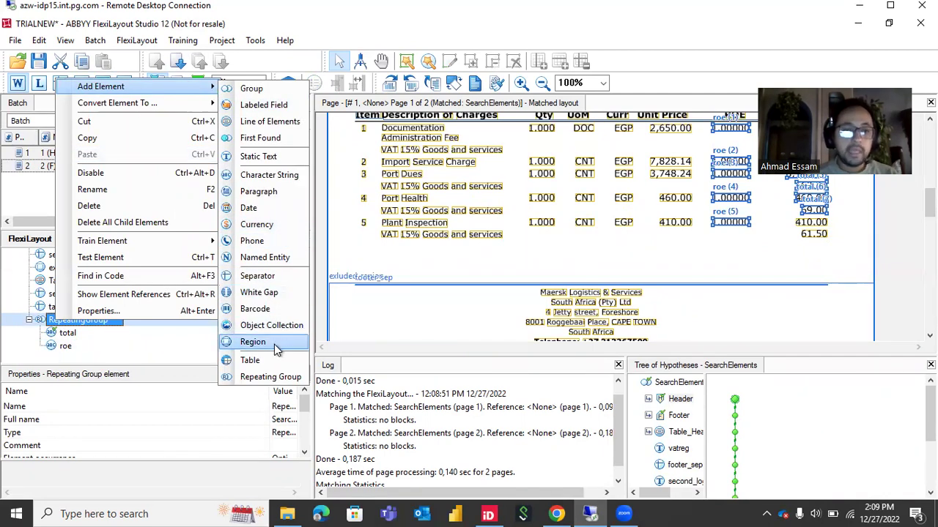
pyautogui.click(259, 292)
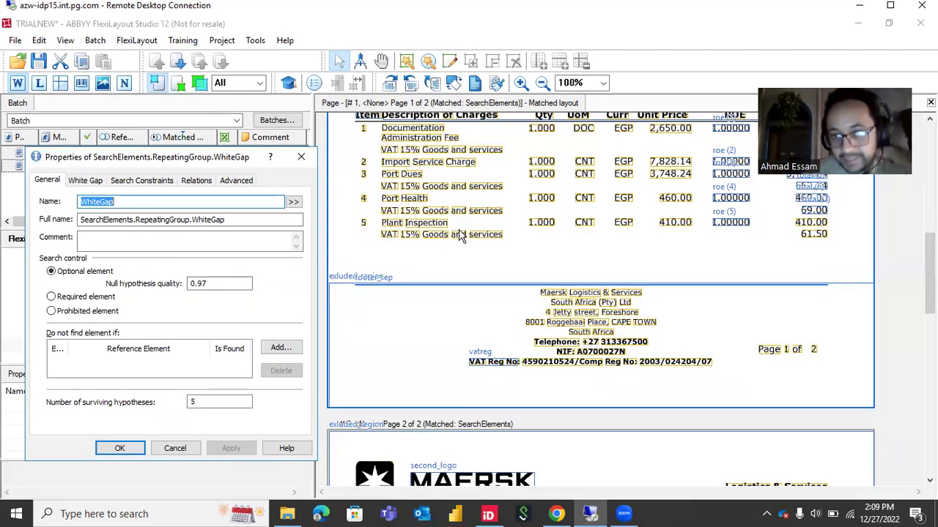
pyautogui.scroll(3, 460, 234)
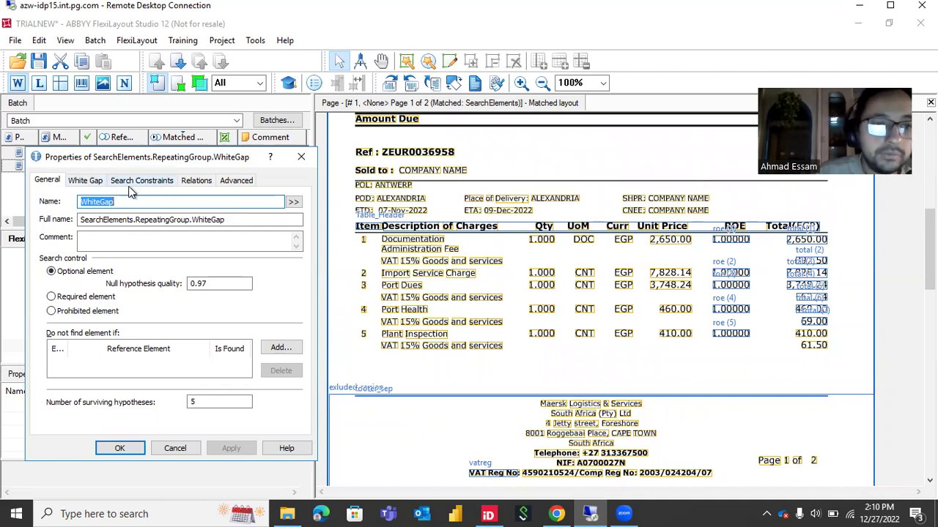
pyautogui.click(86, 183)
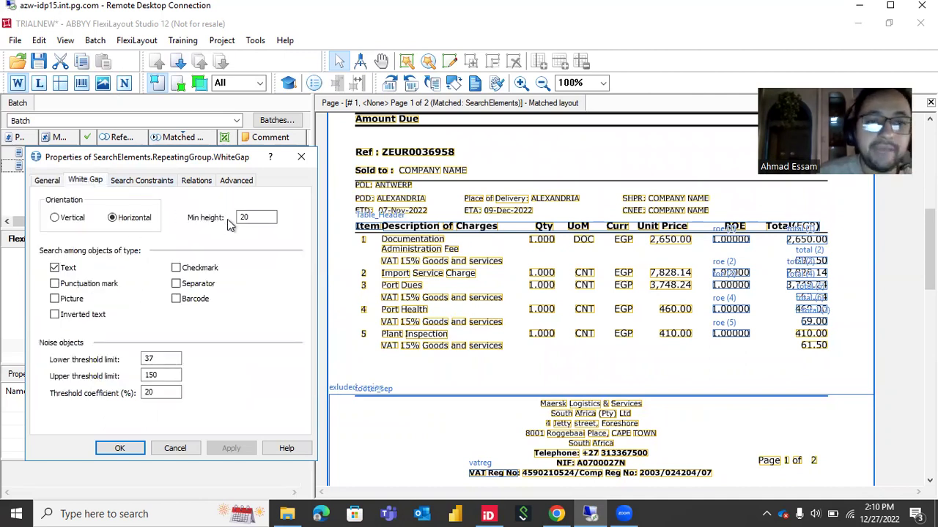
pyautogui.doubleClick(265, 214)
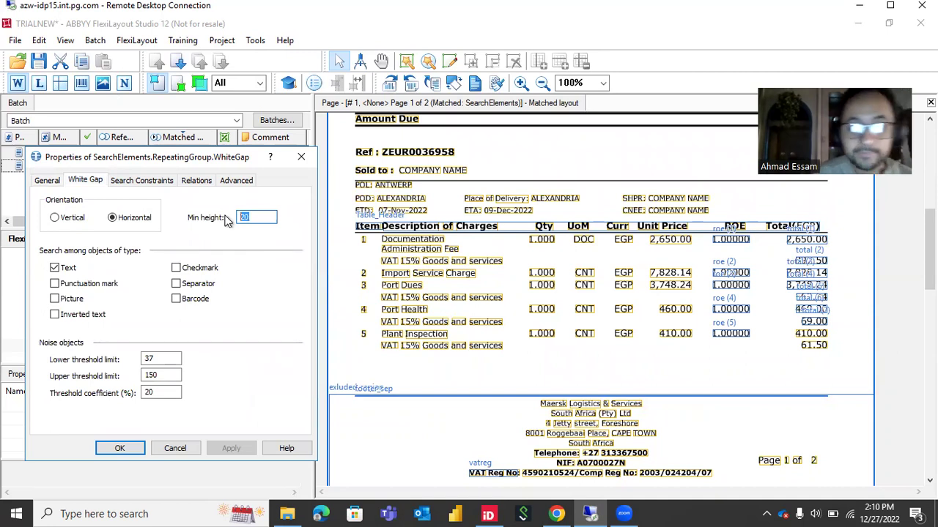
pyautogui.write('3')
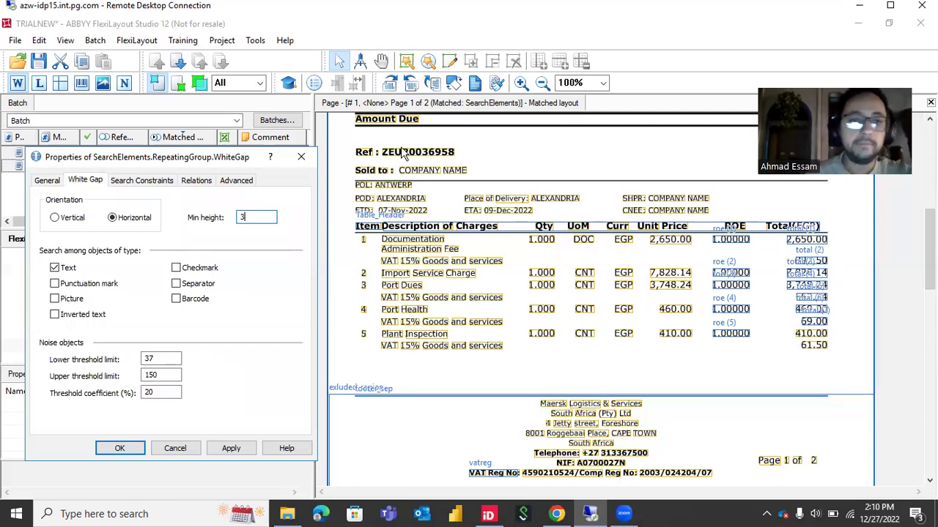
# - Add a Below relation to the WhiteGap element, referencing the current instance's total element in RepeatingGroup
pyautogui.click(197, 181)
pyautogui.click(68, 337)
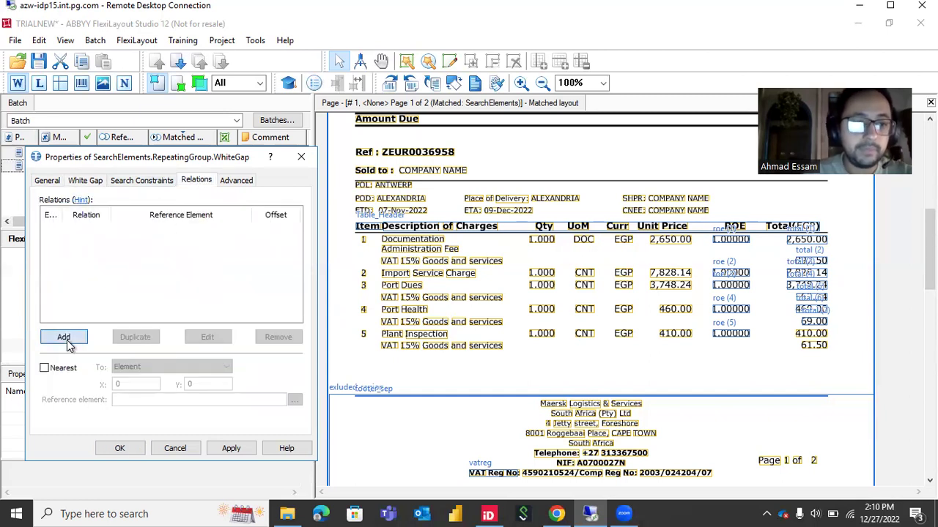
pyautogui.click(242, 250)
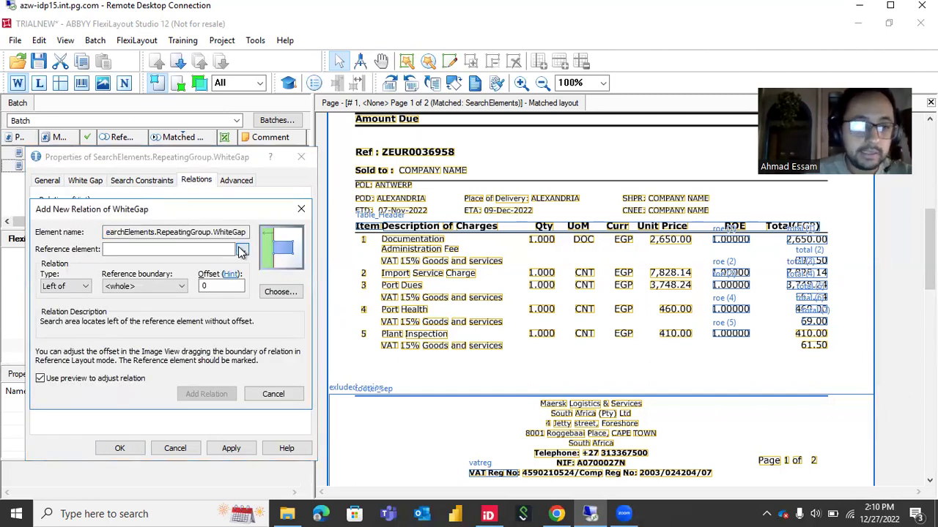
pyautogui.click(91, 404)
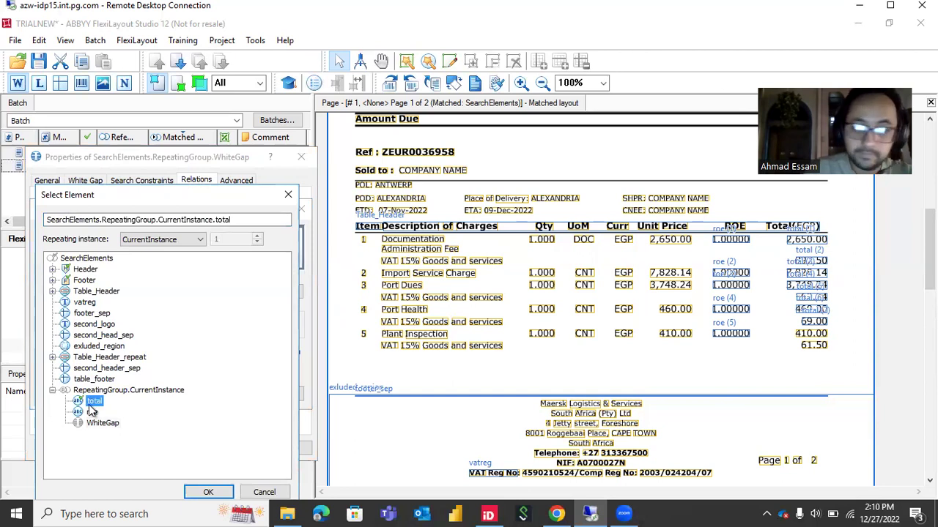
pyautogui.doubleClick(90, 405)
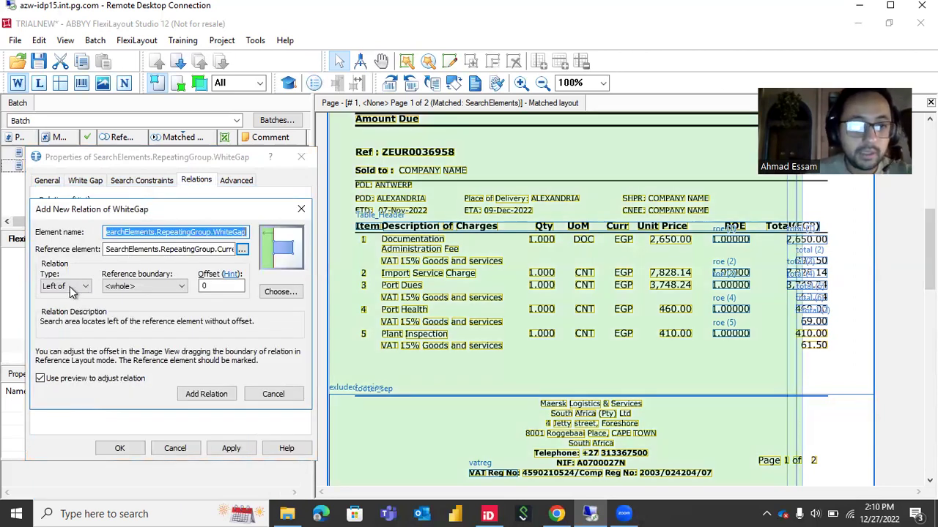
pyautogui.click(71, 290)
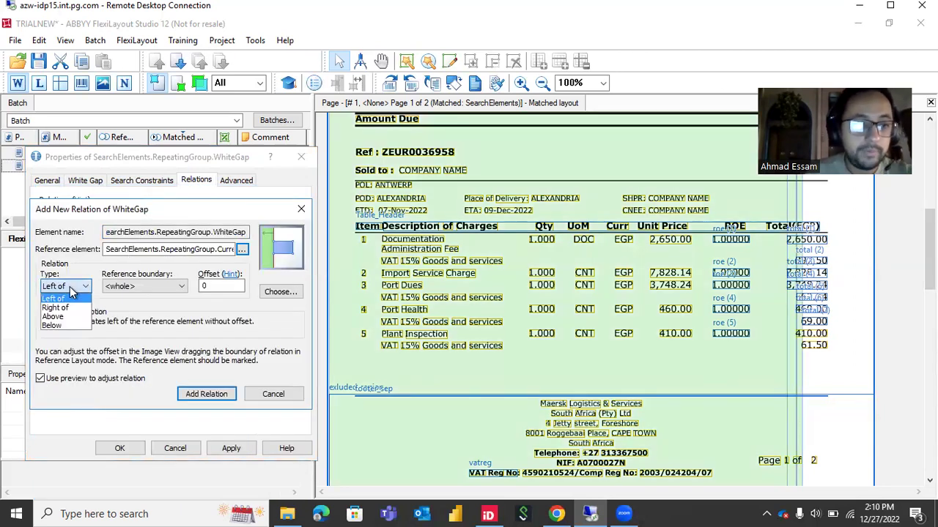
pyautogui.click(72, 326)
pyautogui.click(202, 396)
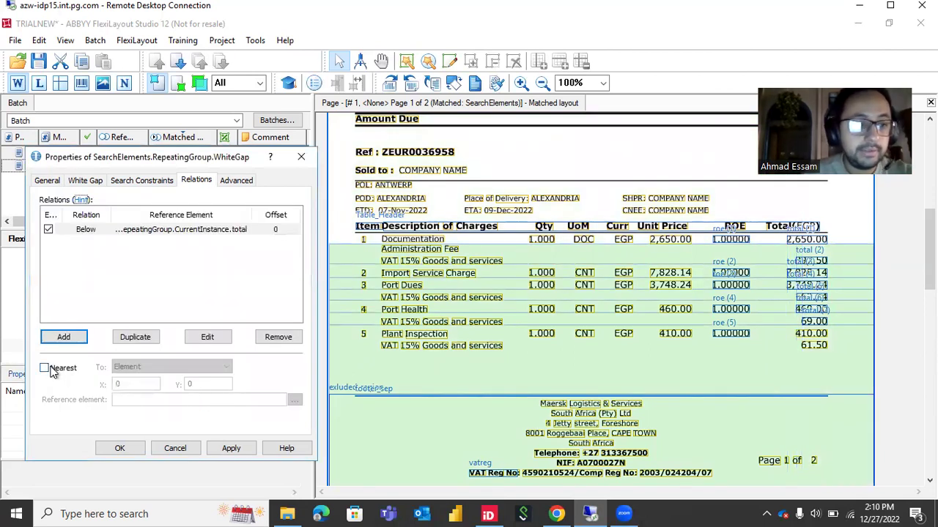
# - Make WhiteGap search nearest to the Tax_invoice element in Header, and save the element's properties
pyautogui.click(52, 373)
pyautogui.click(294, 400)
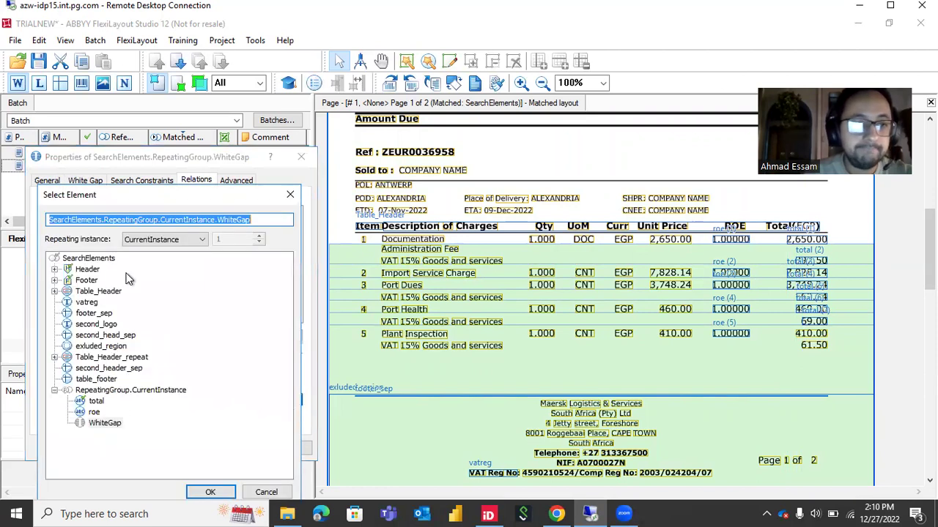
pyautogui.click(54, 269)
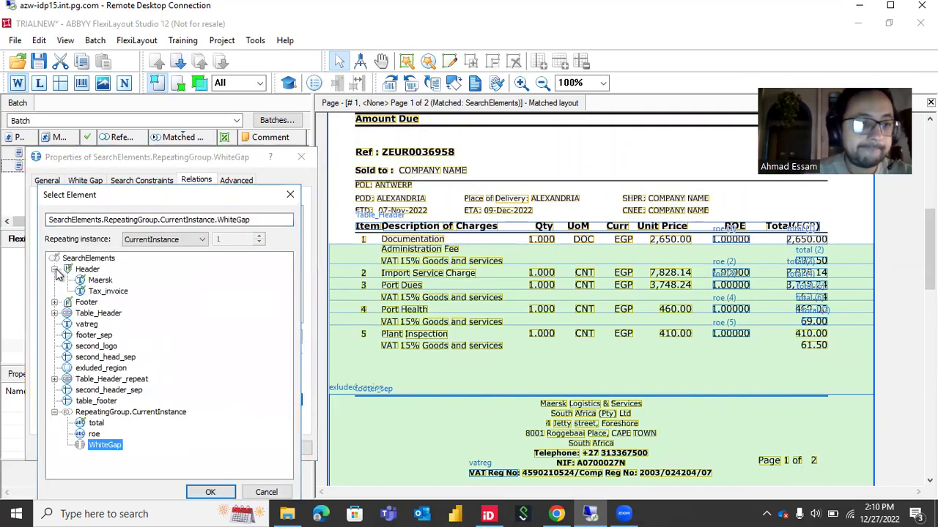
pyautogui.click(90, 292)
pyautogui.press('Return')
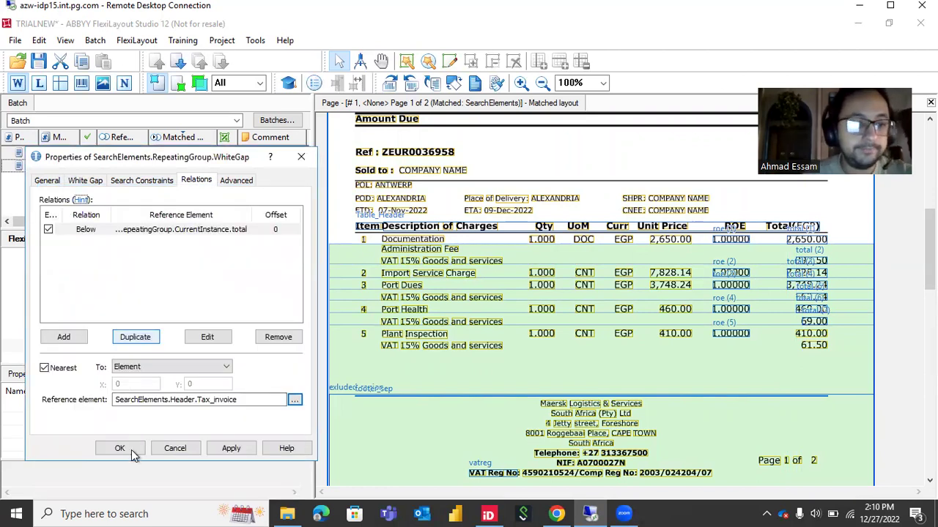
pyautogui.click(119, 448)
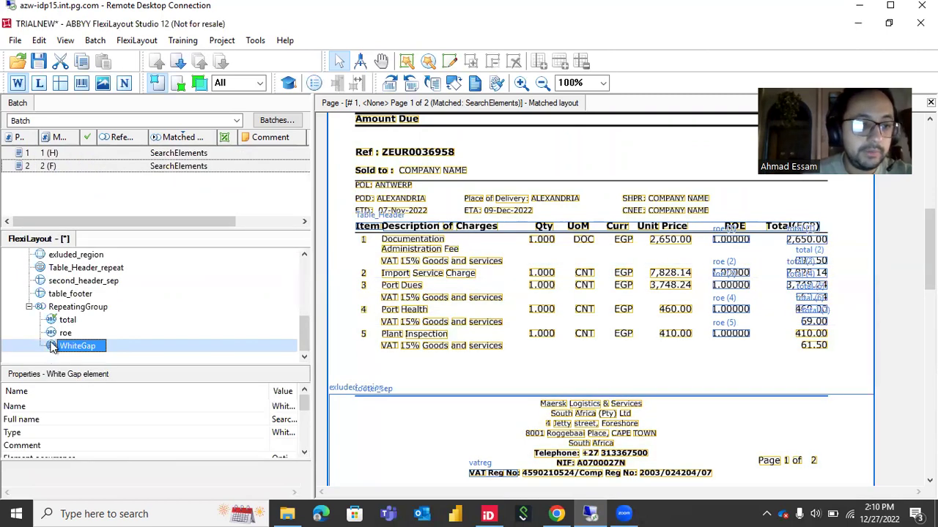
# - Move WhiteGap between total and roe in RepeatingGroup and rematch the FlexiLayout
pyautogui.moveTo(52, 347); pyautogui.dragTo(52, 331)
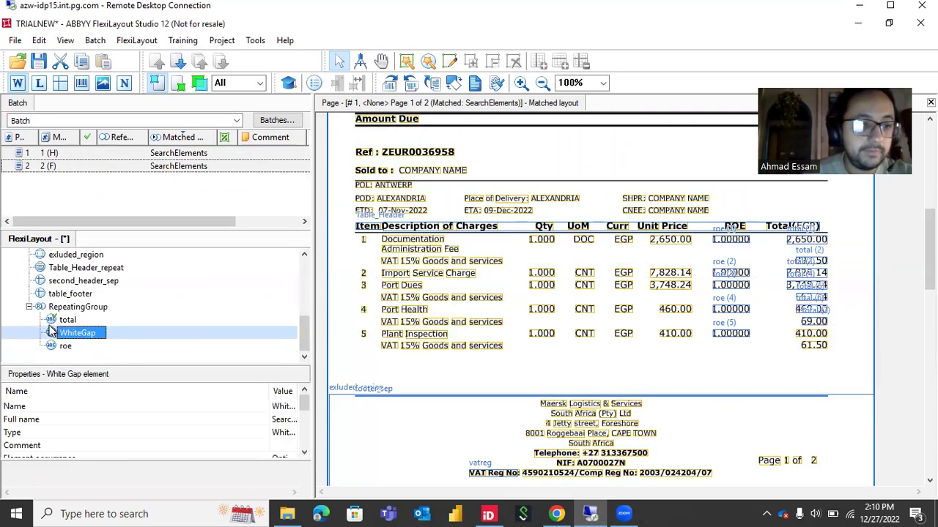
pyautogui.click(56, 346)
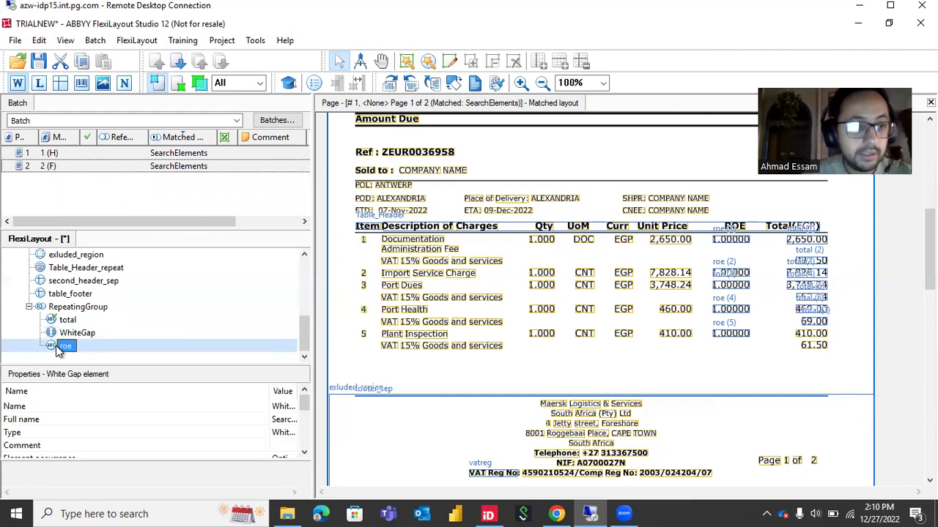
pyautogui.hotkey('ctrl', 'F5')
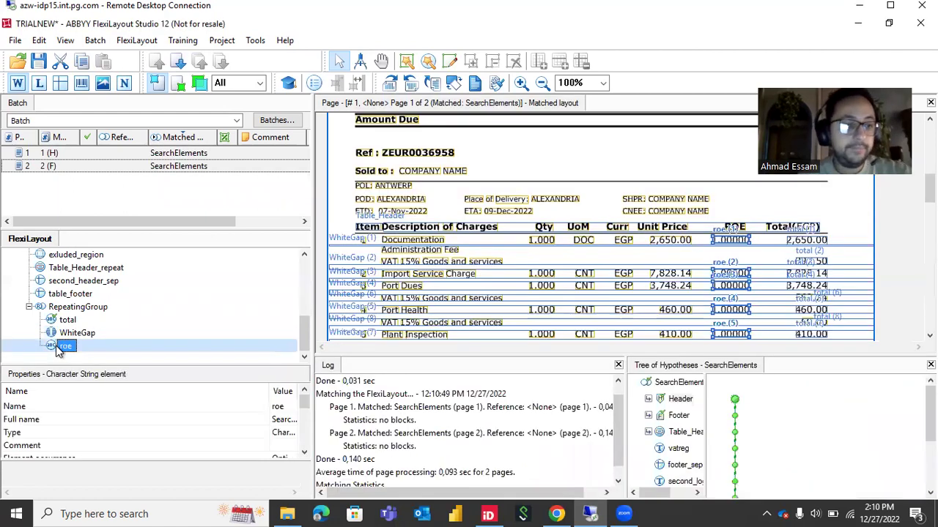
# - Create a new relation for the roe element with type Below, referencing the current instance's total element in RepeatingGroup
pyautogui.doubleClick(59, 347)
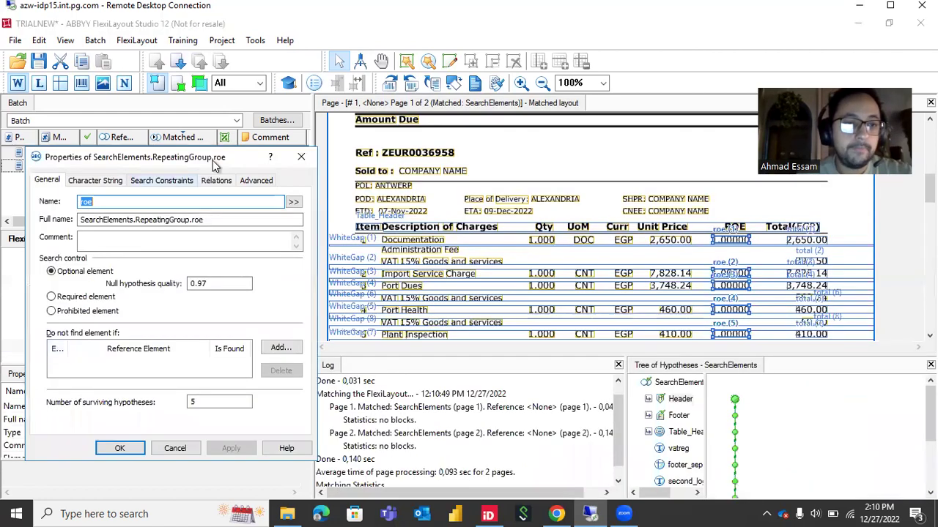
pyautogui.click(217, 181)
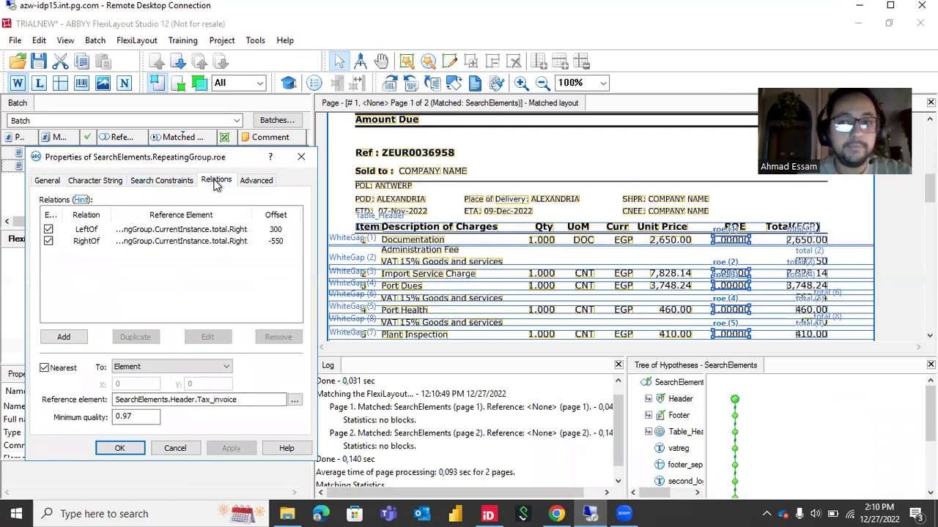
pyautogui.click(213, 241)
pyautogui.keyDown('ctrl'); pyautogui.click(208, 228); pyautogui.keyUp('ctrl')
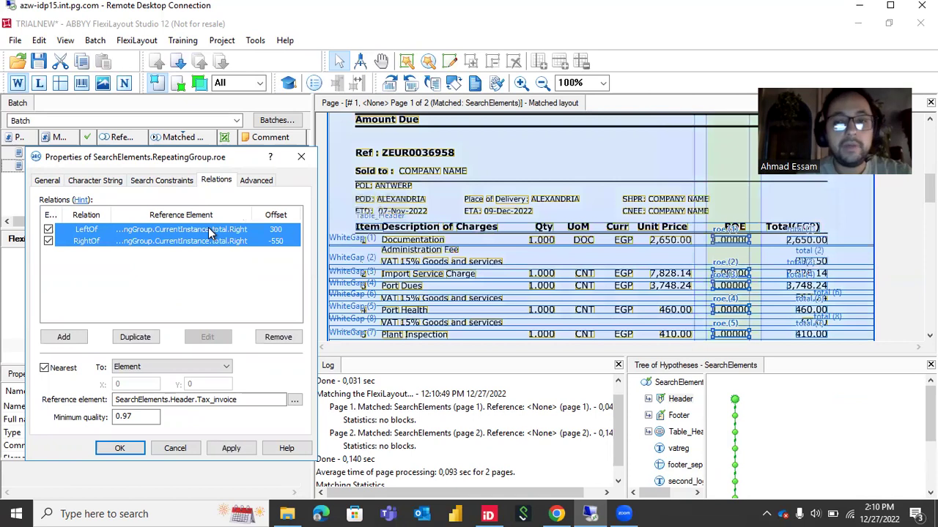
pyautogui.click(187, 266)
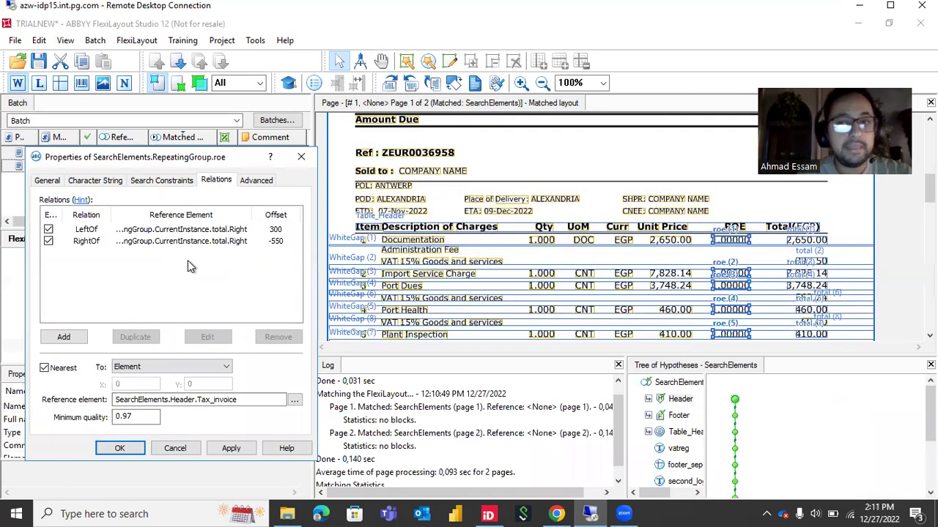
pyautogui.click(66, 337)
pyautogui.click(242, 249)
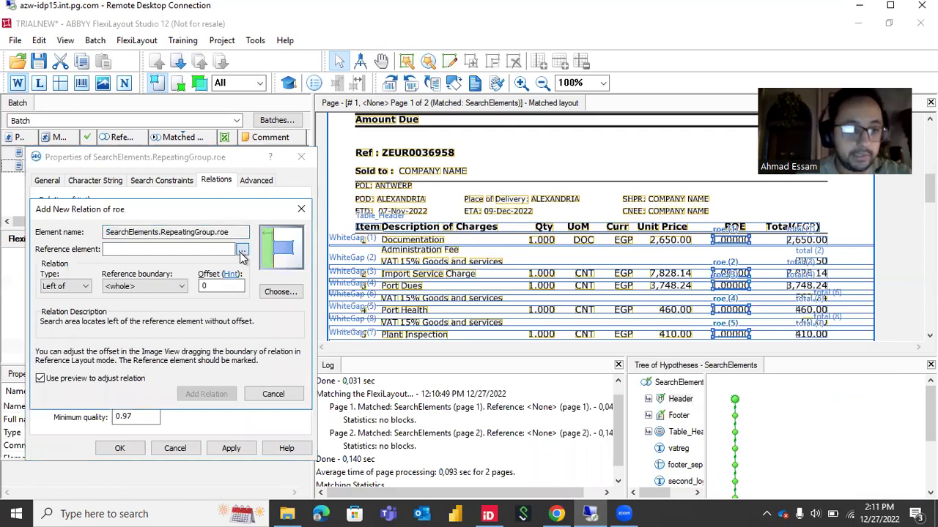
pyautogui.doubleClick(86, 404)
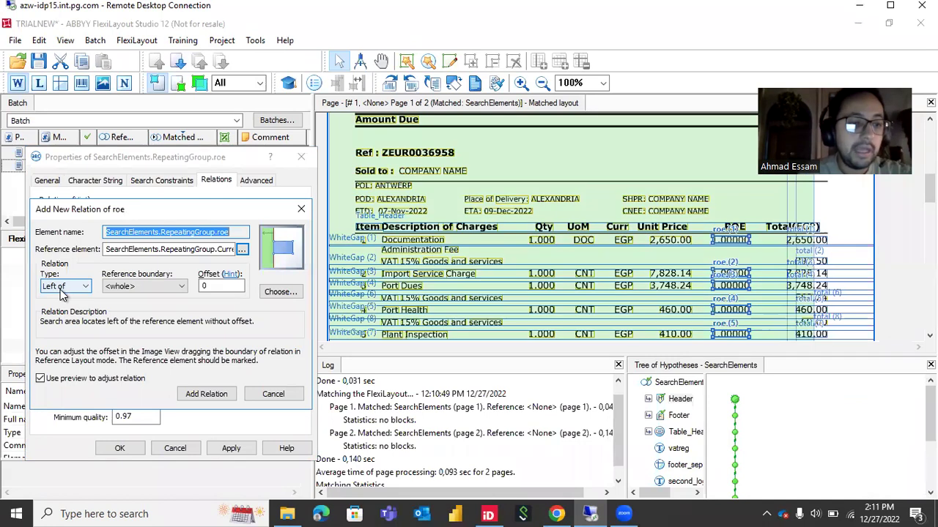
pyautogui.click(62, 286)
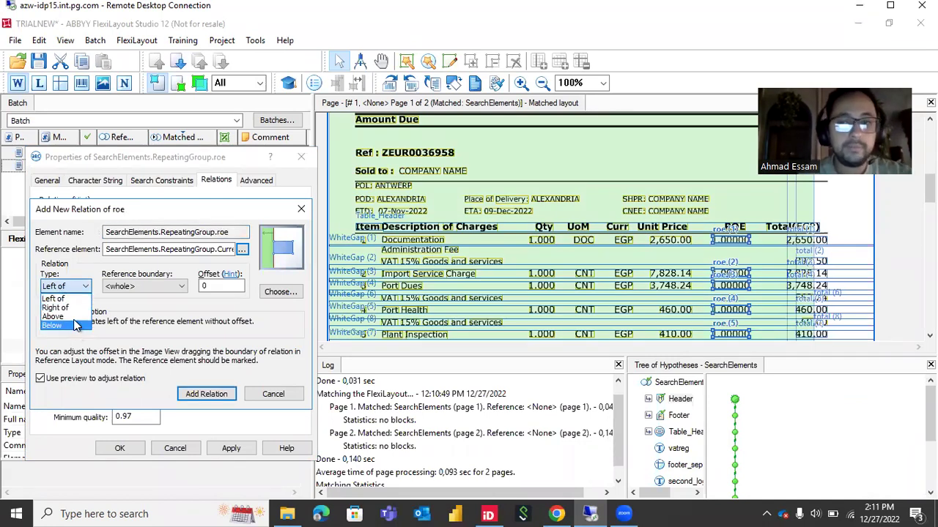
pyautogui.click(70, 317)
pyautogui.click(66, 291)
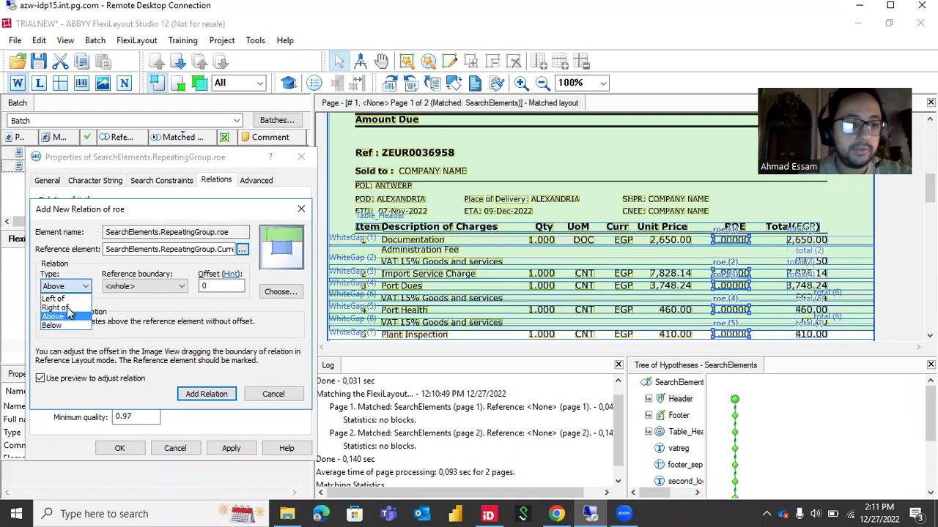
pyautogui.click(73, 326)
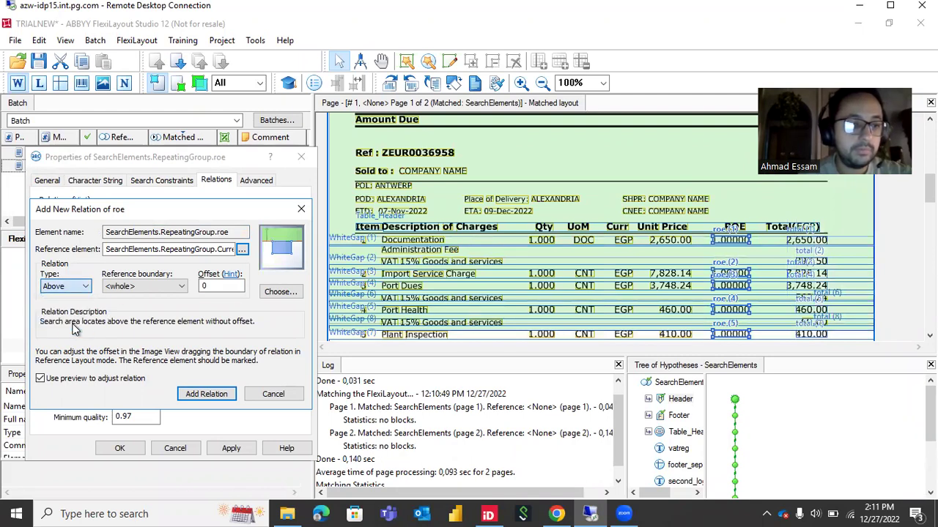
# - Set the Below relation's reference boundary to Top with an offset of -5, and add it to roe
pyautogui.click(130, 288)
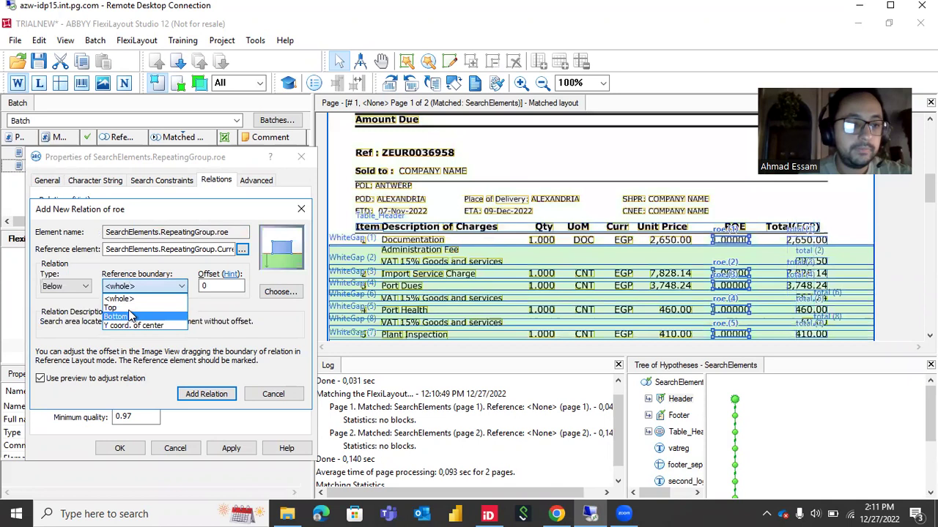
pyautogui.click(129, 309)
pyautogui.press('Tab')
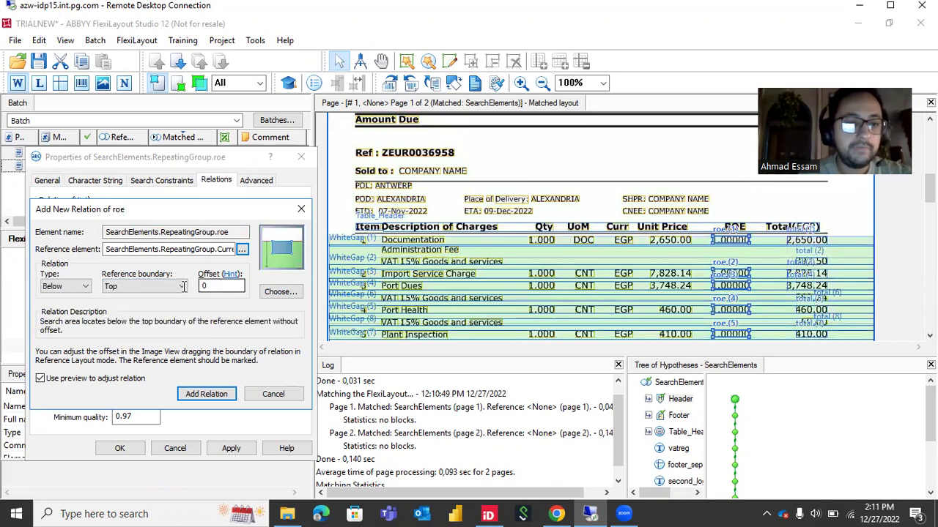
pyautogui.write('-5')
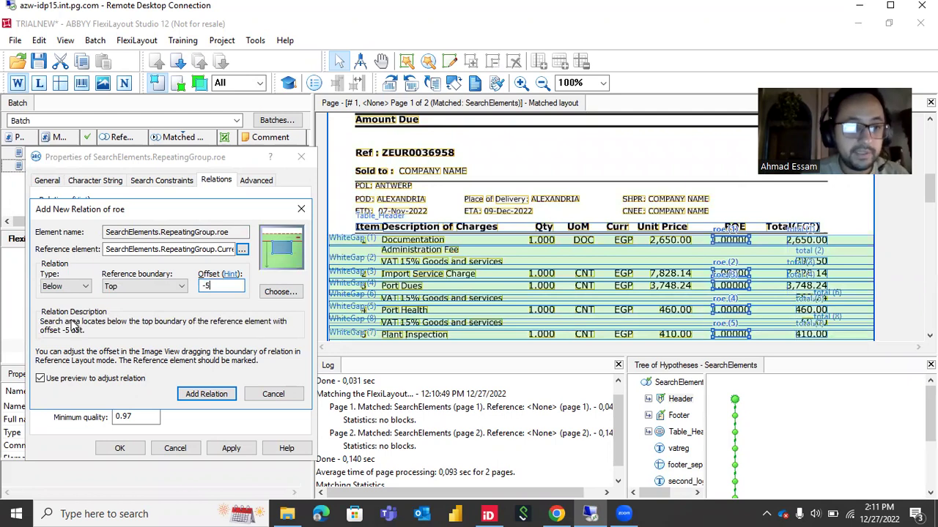
pyautogui.click(207, 394)
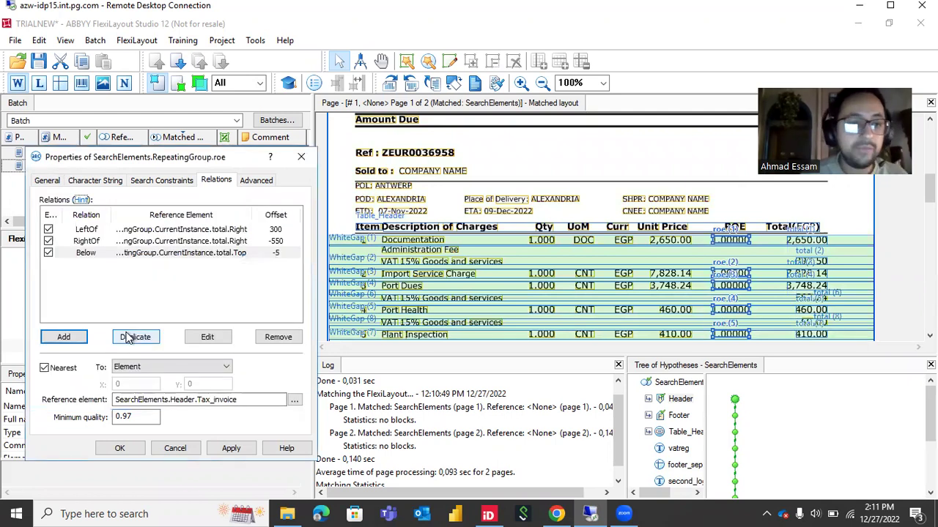
# - Duplicate roe's Below relation and change the copy to type Above with reference boundary Bottom
pyautogui.click(208, 337)
pyautogui.click(69, 287)
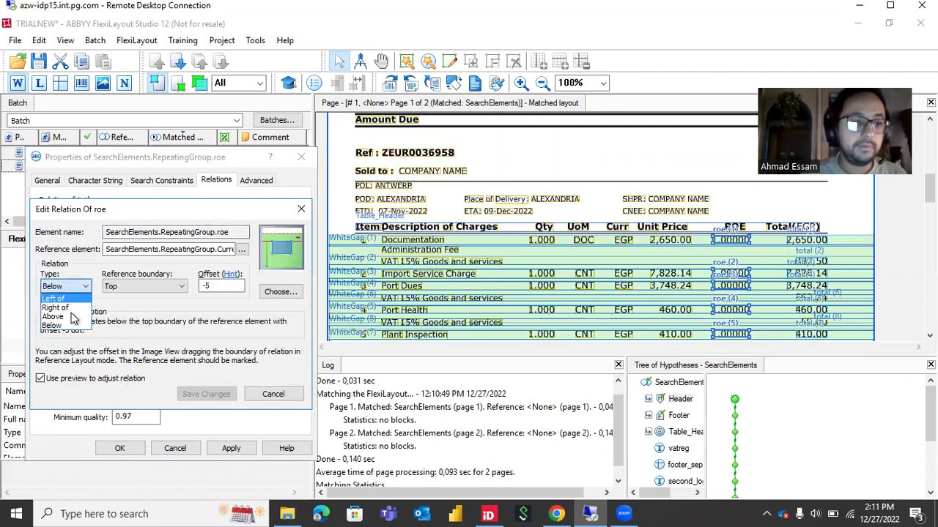
pyautogui.click(73, 325)
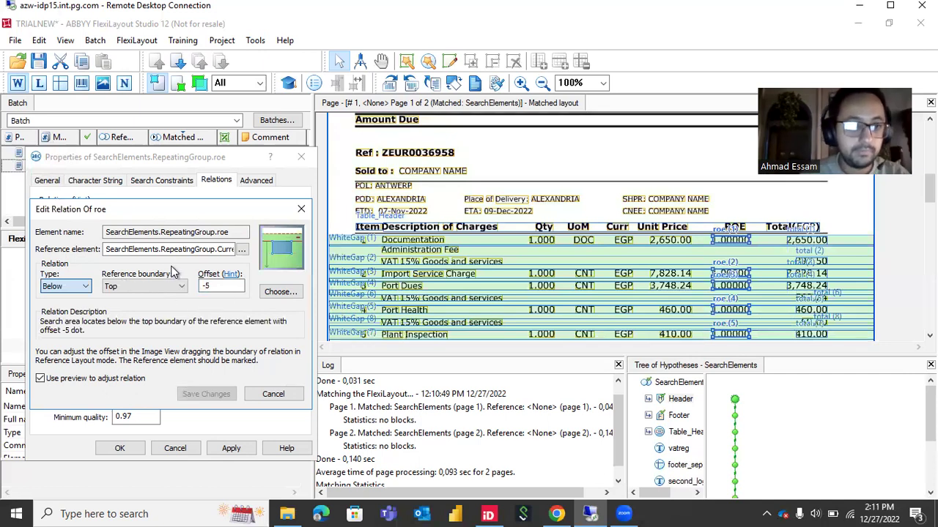
pyautogui.press('Up')
pyautogui.click(180, 287)
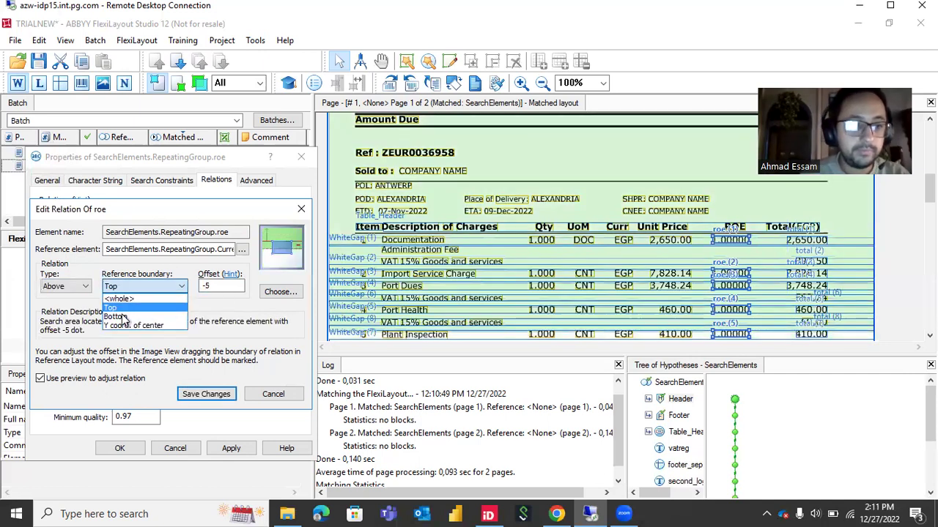
pyautogui.click(117, 317)
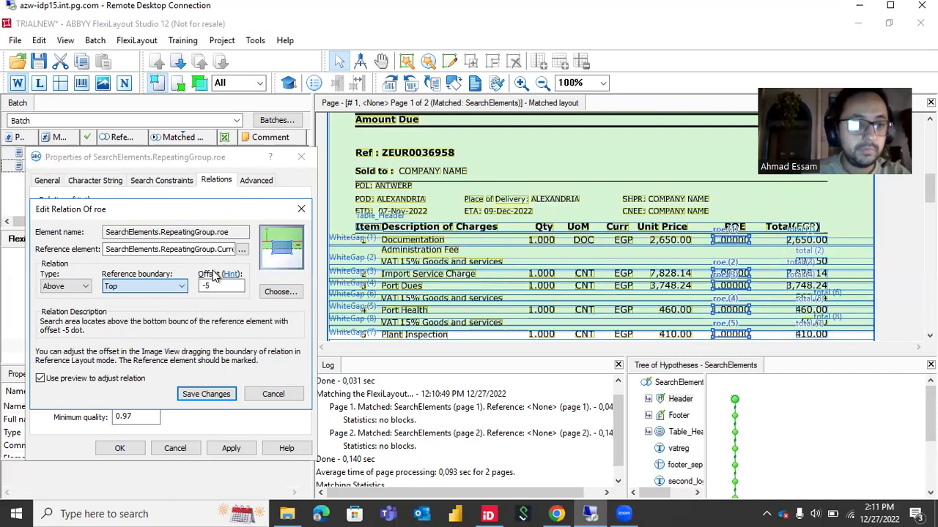
# - Set the Above relation's reference element to the current instance's WhiteGap in RepeatingGroup, and save roe's properties
pyautogui.click(242, 250)
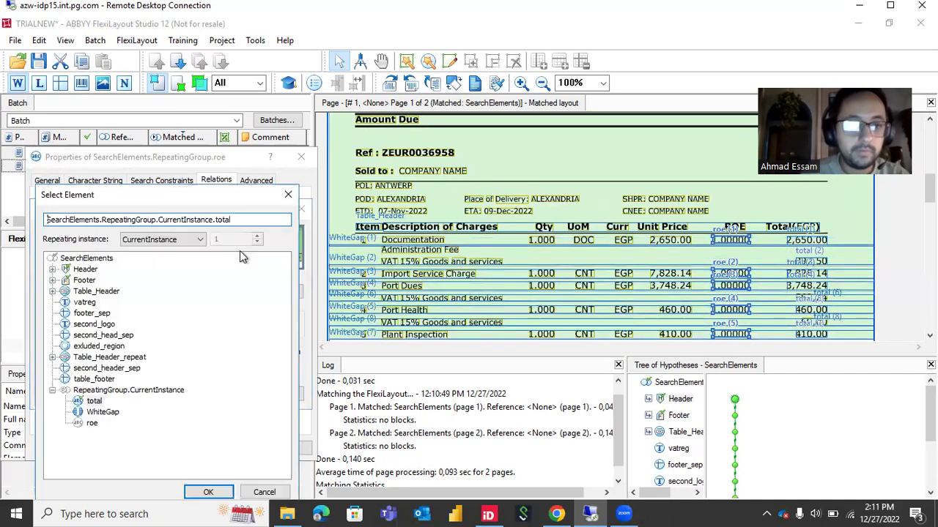
pyautogui.click(101, 413)
pyautogui.doubleClick(102, 412)
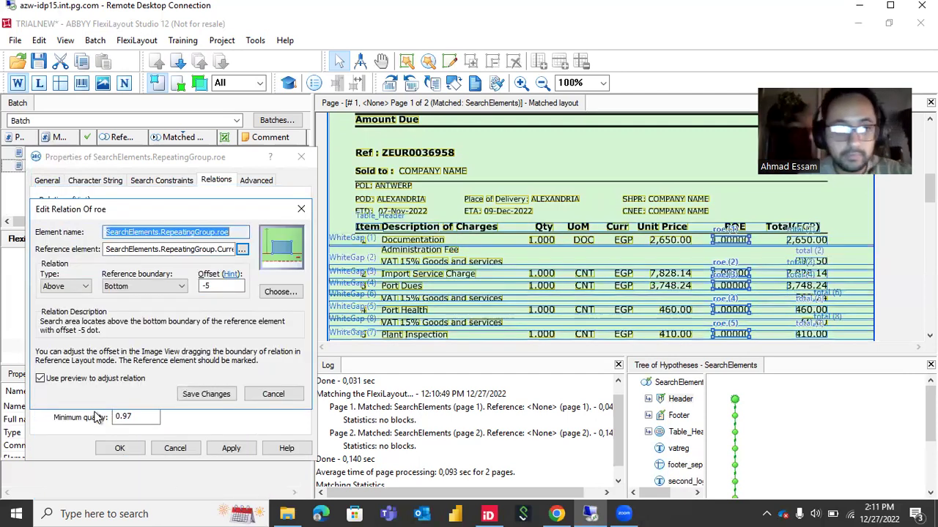
pyautogui.click(206, 395)
pyautogui.moveTo(161, 305); pyautogui.dragTo(142, 225)
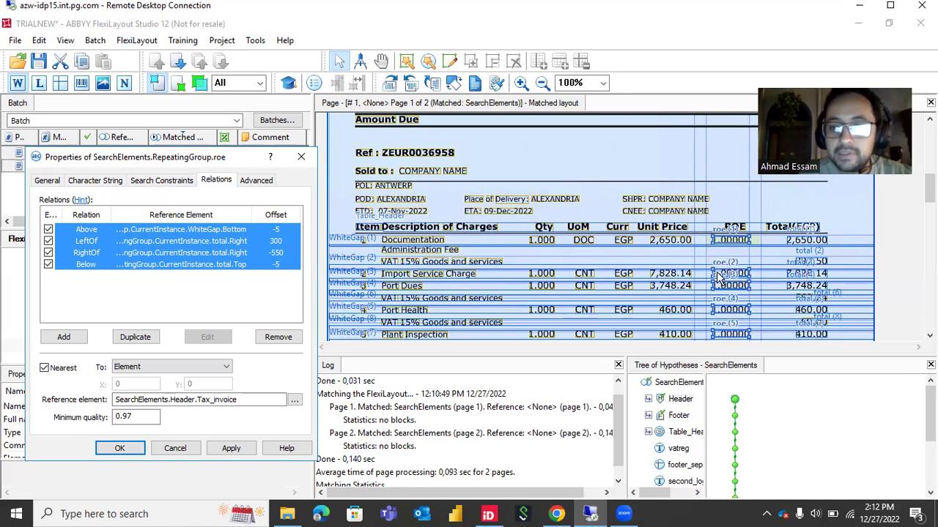
pyautogui.click(132, 452)
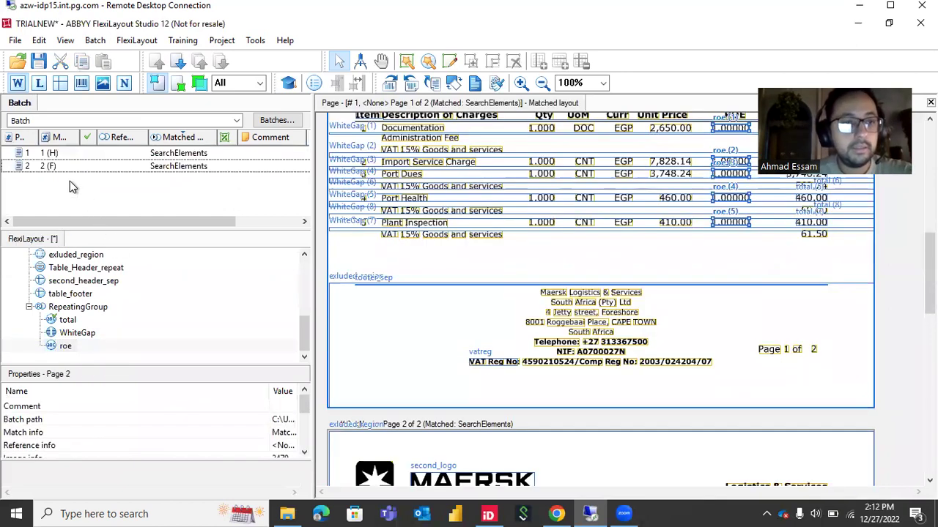
# - Rematch the FlexiLayout on both batch pages and show the roe matches on the invoice
pyautogui.hotkey('ctrl', 'a')
pyautogui.hotkey('ctrl', 'F5')
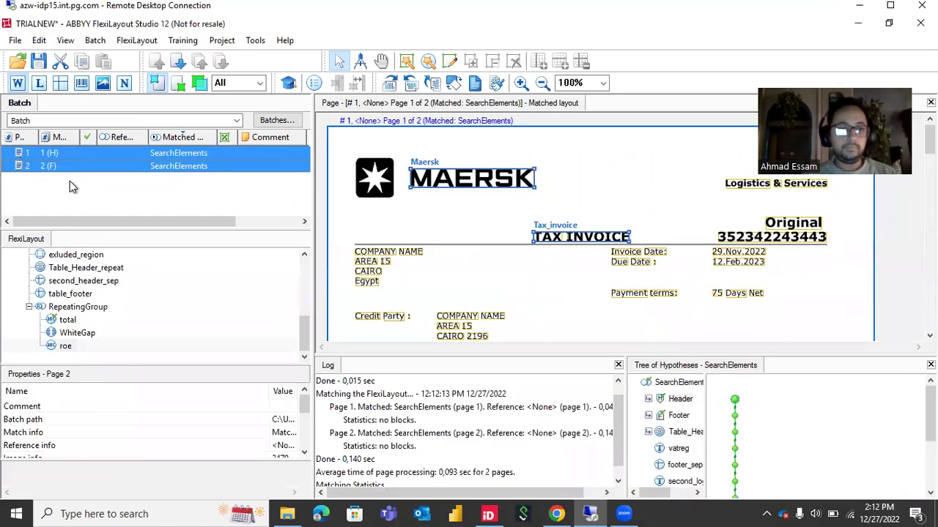
pyautogui.click(58, 347)
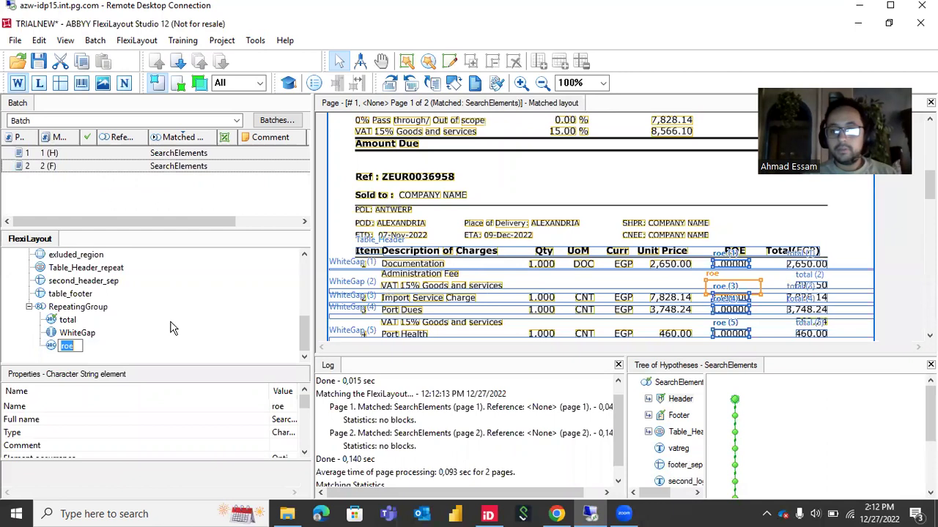
# - Add a Left of relation to WhiteGap, referencing the Right boundary of the current instance's total element
pyautogui.doubleClick(59, 333)
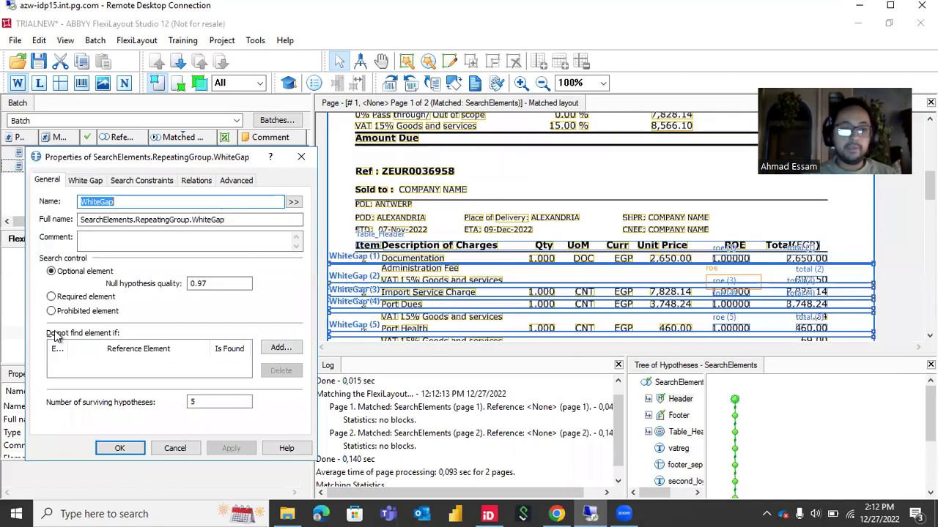
pyautogui.click(200, 183)
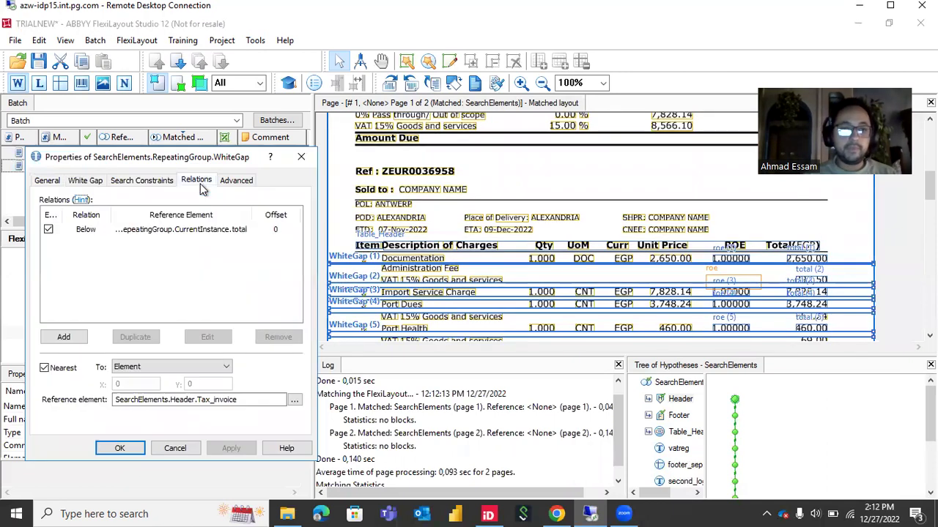
pyautogui.click(64, 337)
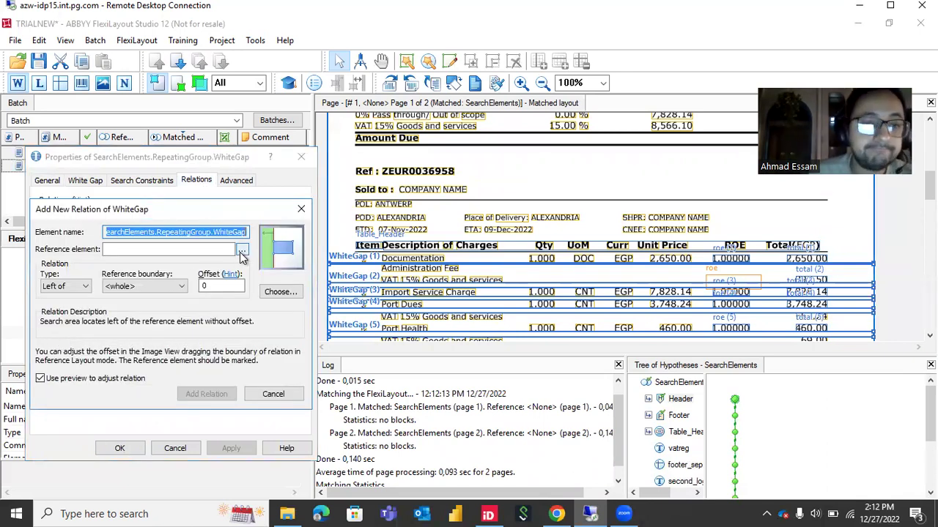
pyautogui.click(242, 250)
pyautogui.click(79, 403)
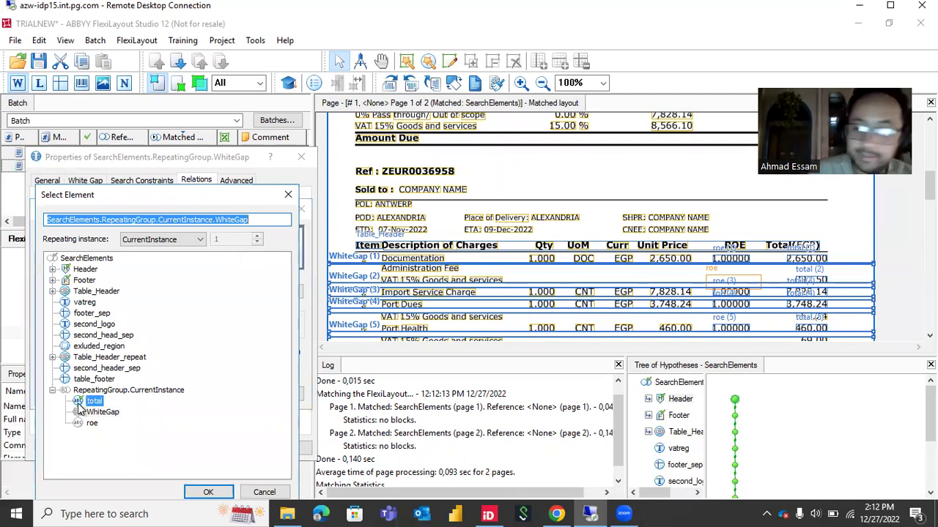
pyautogui.doubleClick(79, 403)
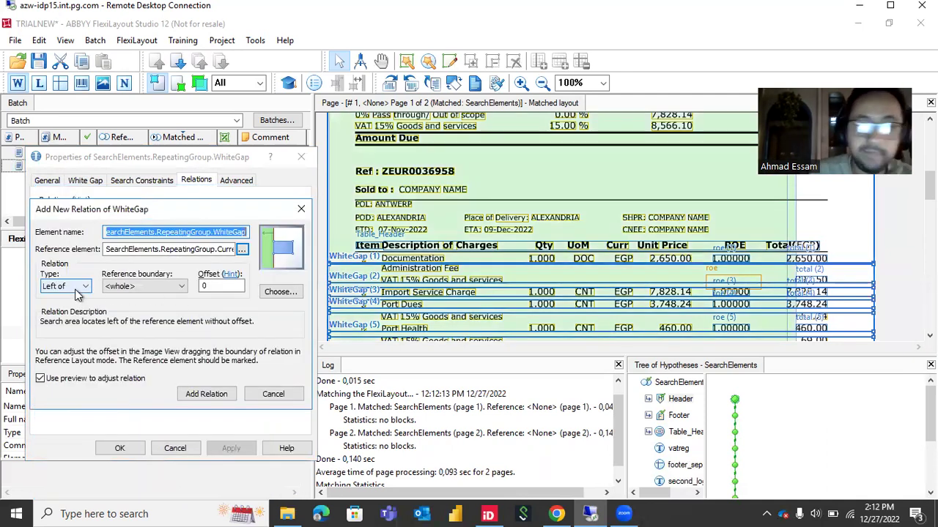
pyautogui.click(123, 287)
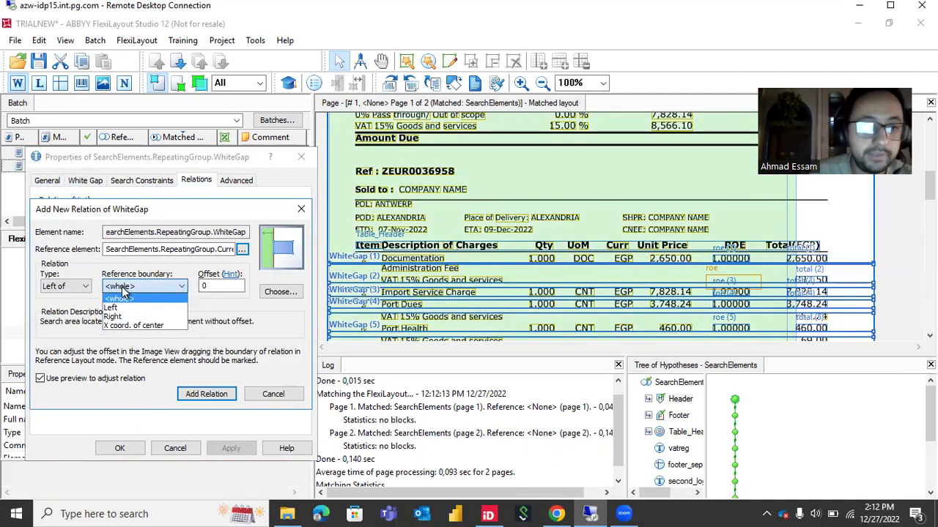
pyautogui.click(135, 317)
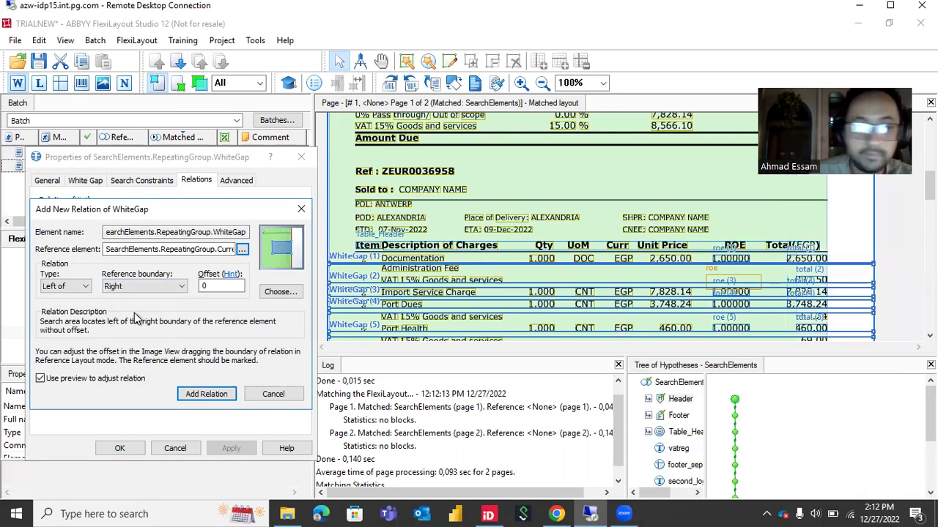
pyautogui.click(219, 393)
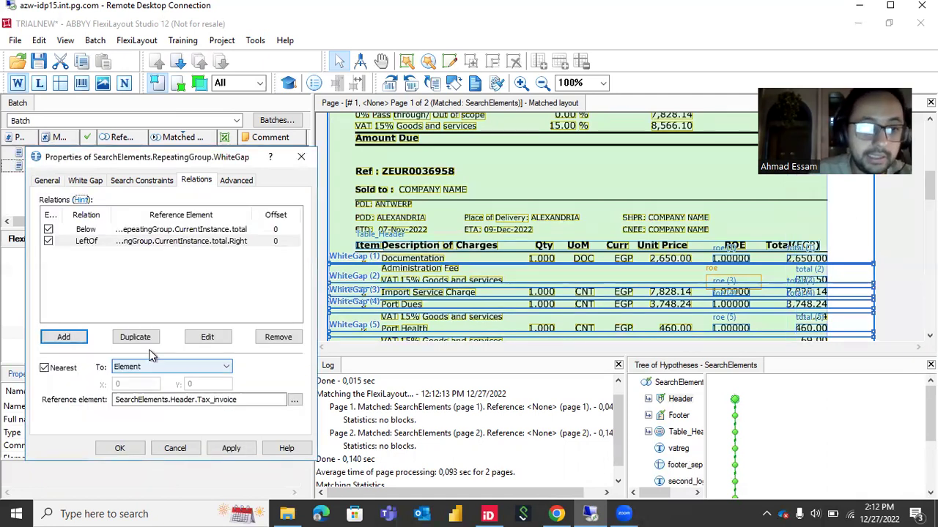
# - Duplicate WhiteGap's Left of relation, change the copy to Right of total's Left boundary, and save the element's properties
pyautogui.click(135, 337)
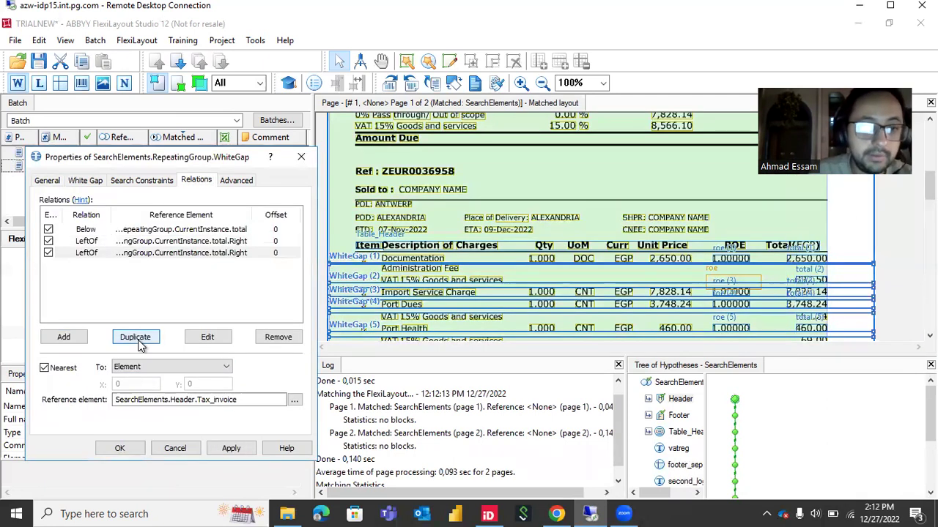
pyautogui.click(190, 341)
pyautogui.click(73, 286)
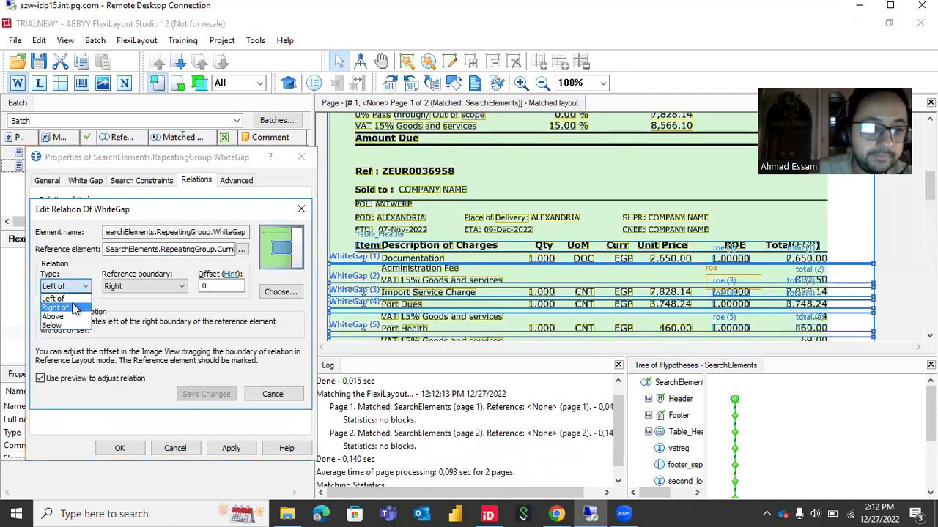
pyautogui.click(73, 309)
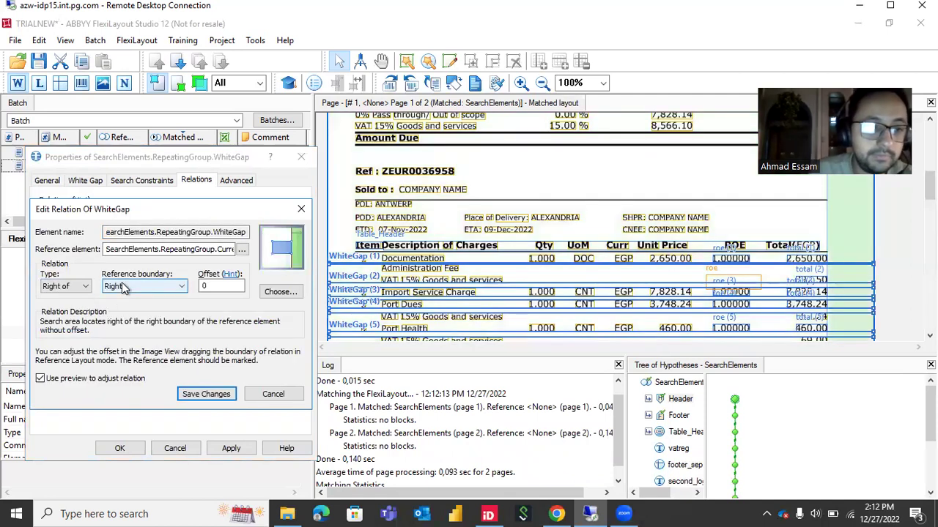
pyautogui.click(122, 287)
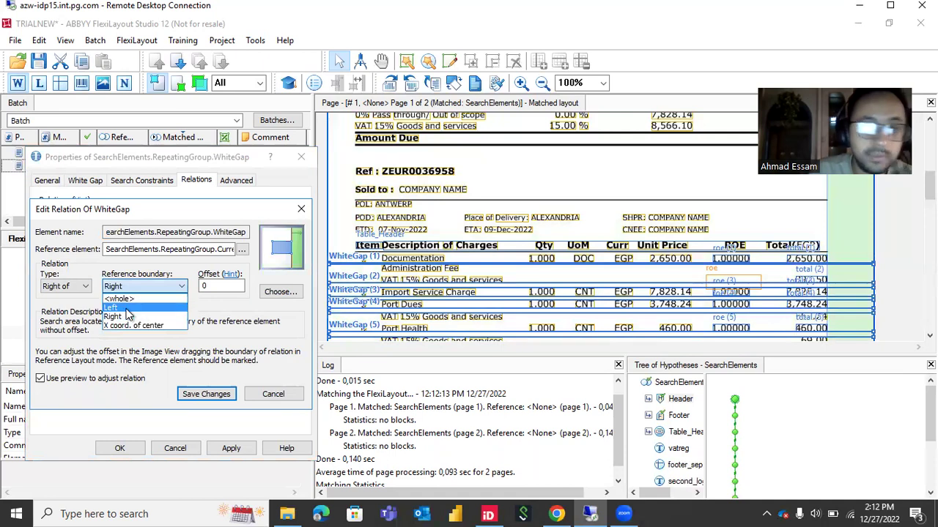
pyautogui.click(126, 309)
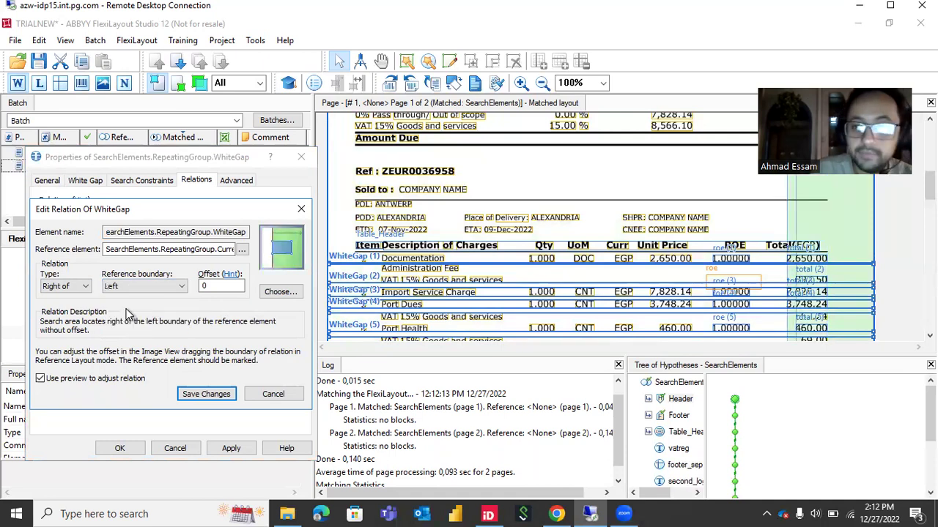
pyautogui.click(206, 394)
pyautogui.click(120, 447)
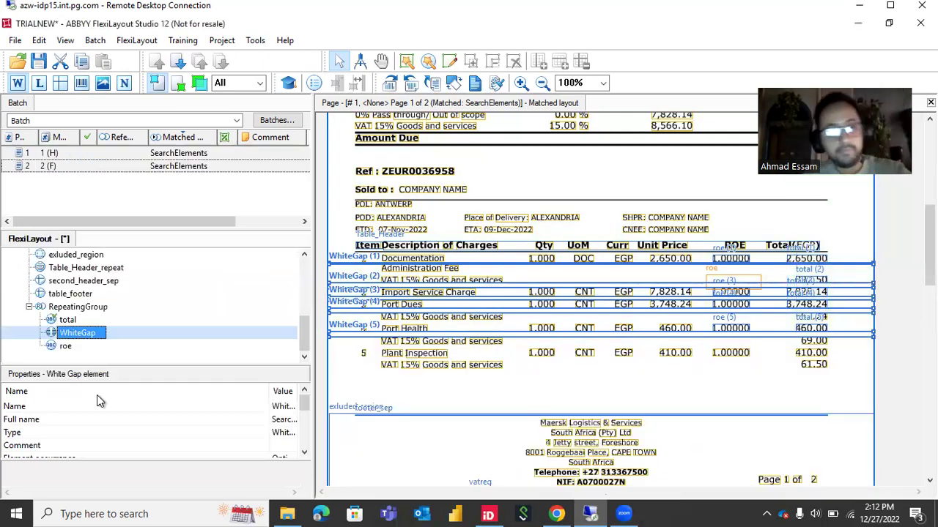
# - Rematch both pages with the new WhiteGap relations and examine the roe matches across the invoice table
pyautogui.click(79, 209)
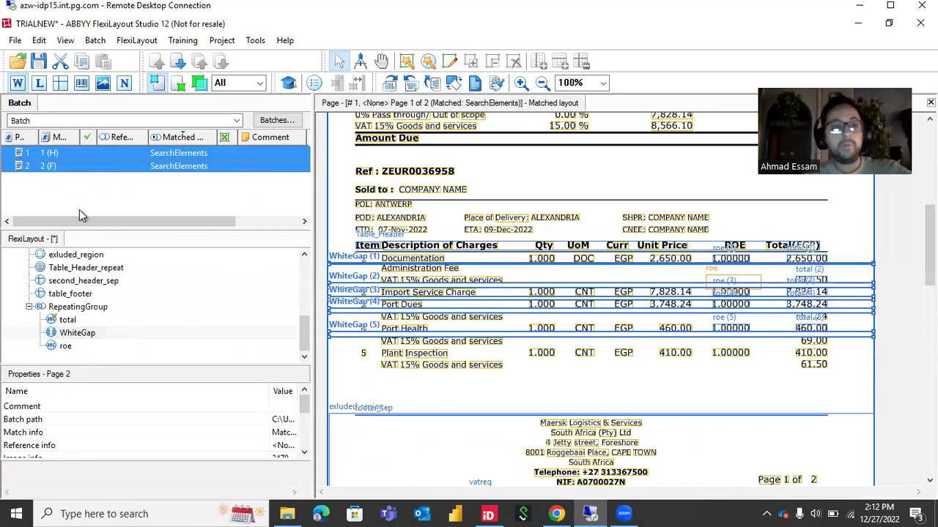
pyautogui.hotkey('ctrl', 'F5')
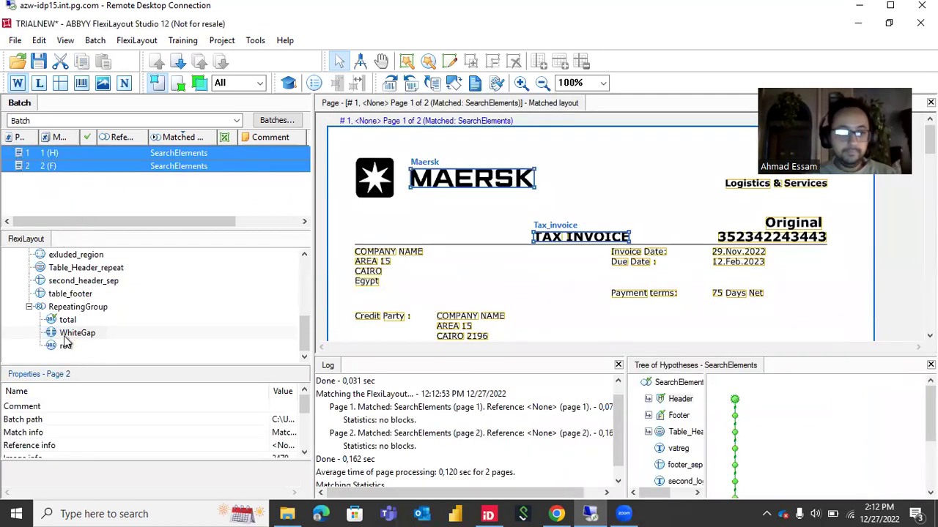
pyautogui.click(66, 345)
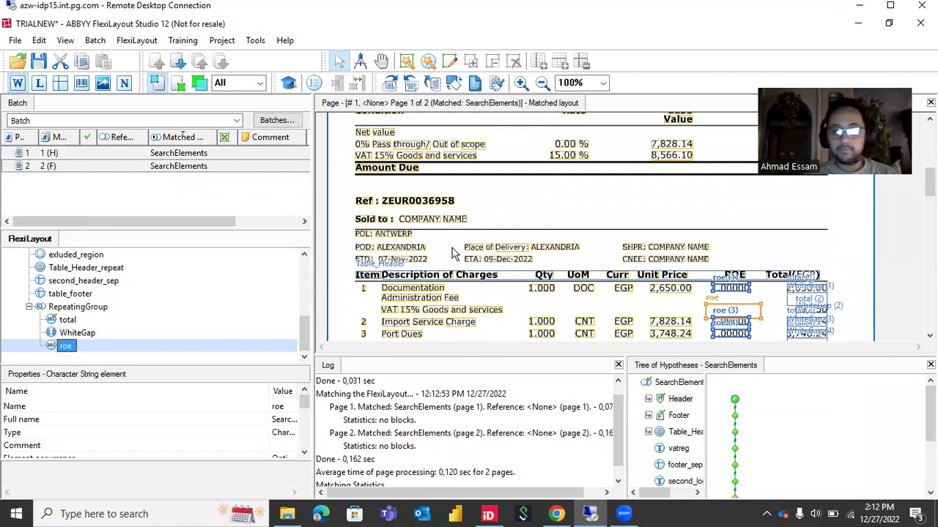
pyautogui.scroll(-3, 455, 253)
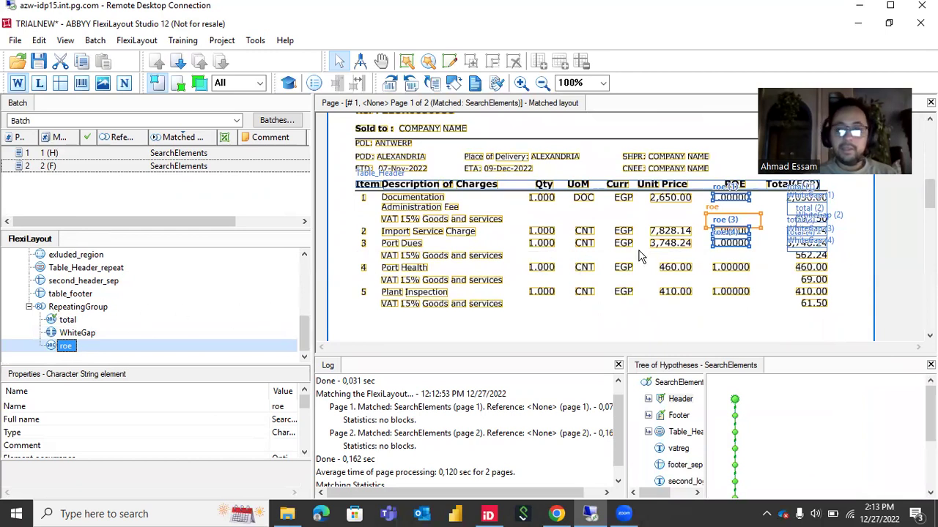
pyautogui.scroll(-20, 639, 255)
pyautogui.scroll(4, 638, 254)
pyautogui.scroll(12, 638, 254)
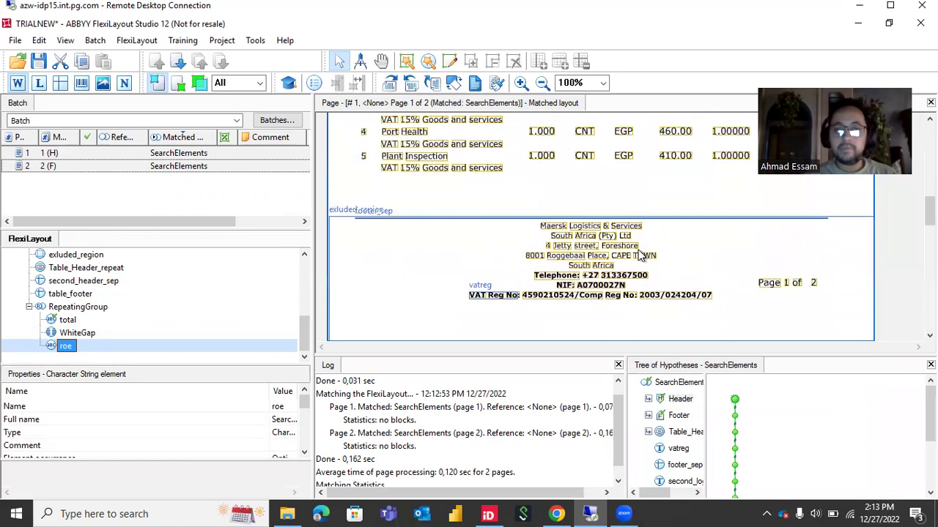
pyautogui.scroll(4, 639, 255)
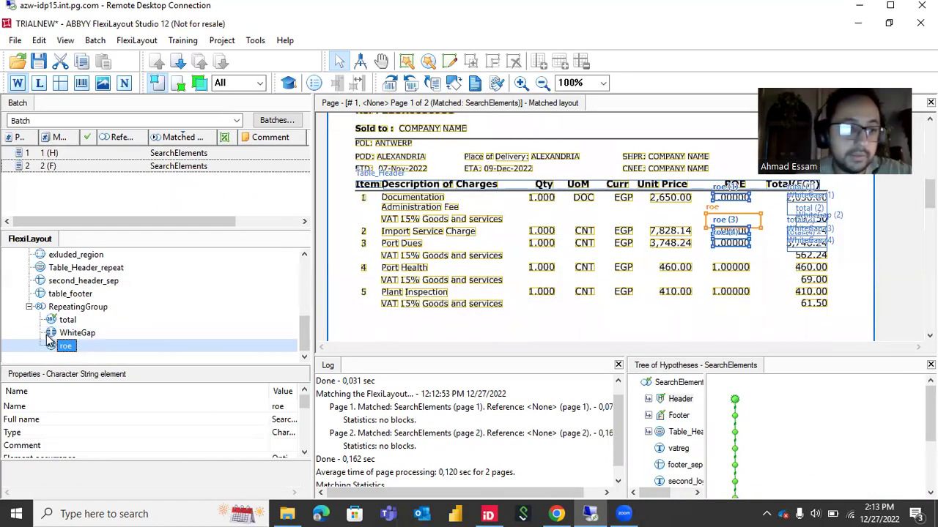
# - Set RepeatingGroup's null hypothesis quality to 0.9 and save the group's properties
pyautogui.doubleClick(73, 307)
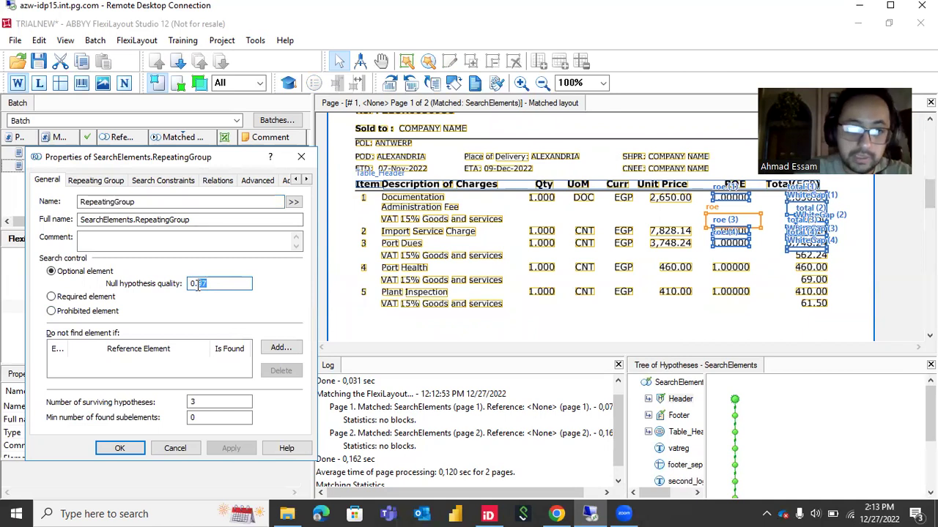
pyautogui.write('9')
pyautogui.click(119, 449)
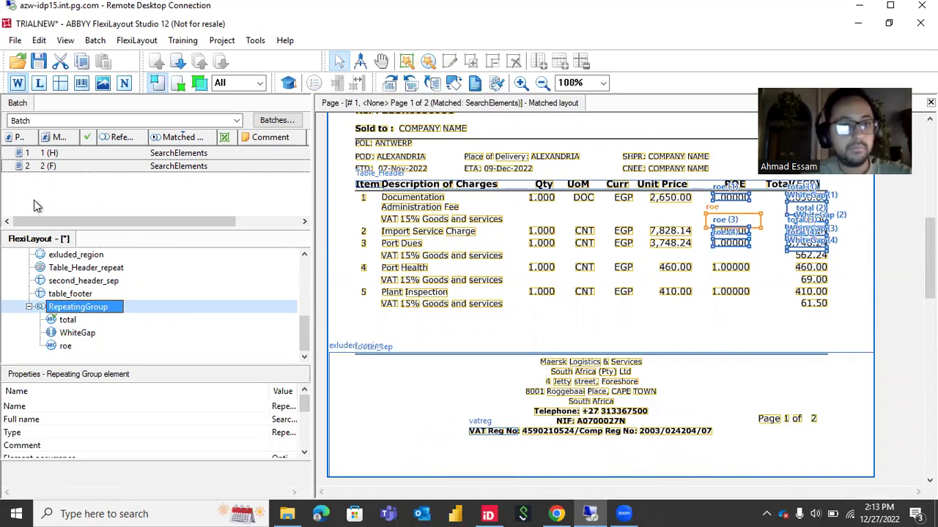
# - Rematch the batch pages with the changed RepeatingGroup quality and show the WhiteGap matches in the Total column
pyautogui.click(142, 163)
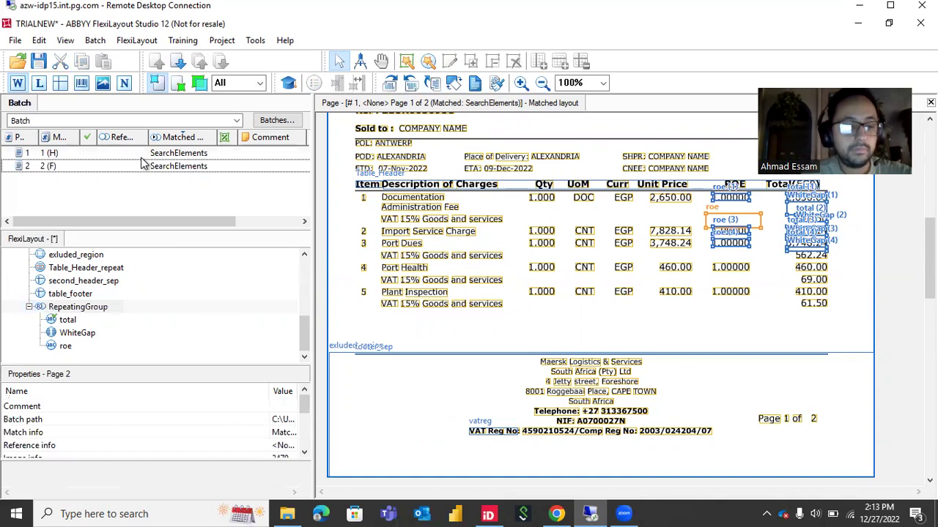
pyautogui.doubleClick(141, 157)
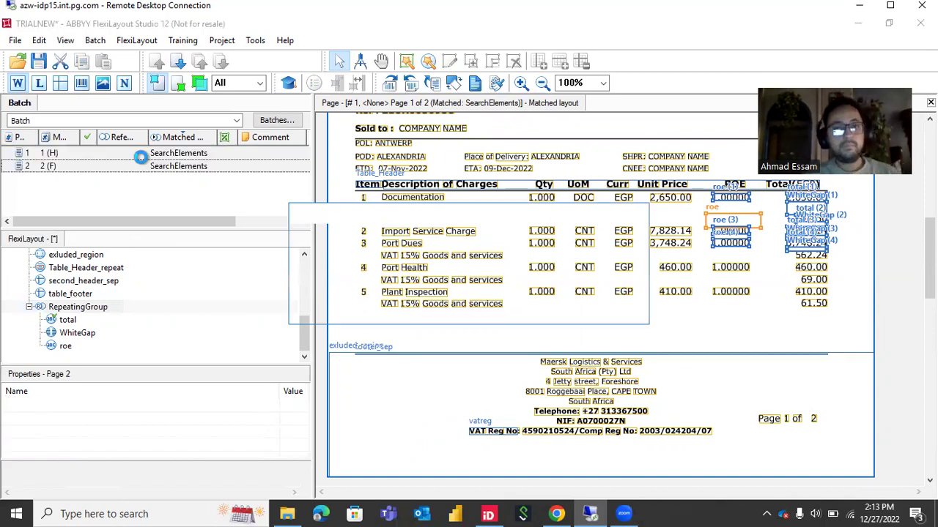
pyautogui.click(57, 334)
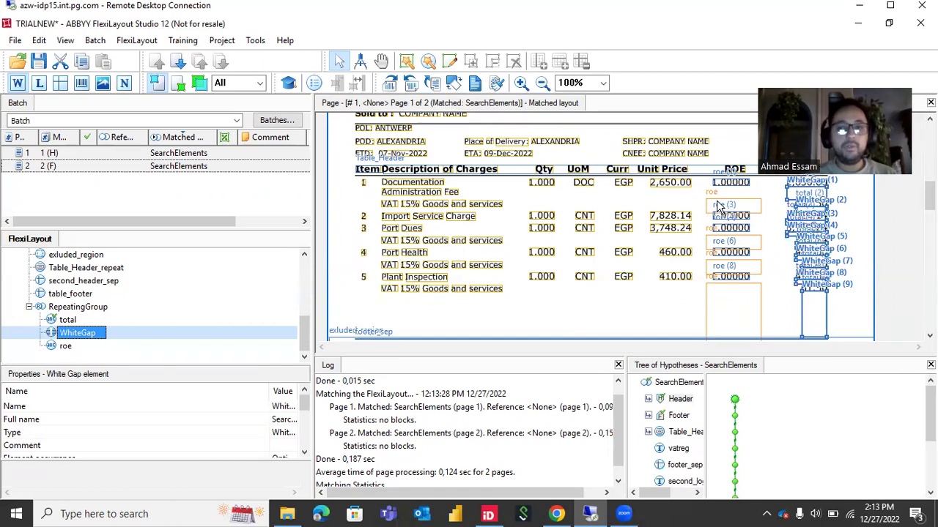
# - Check RepeatingGroup's null hypothesis quality and examine the total, WhiteGap and roe matches in the invoice table on both pages
pyautogui.scroll(-2, 731, 482)
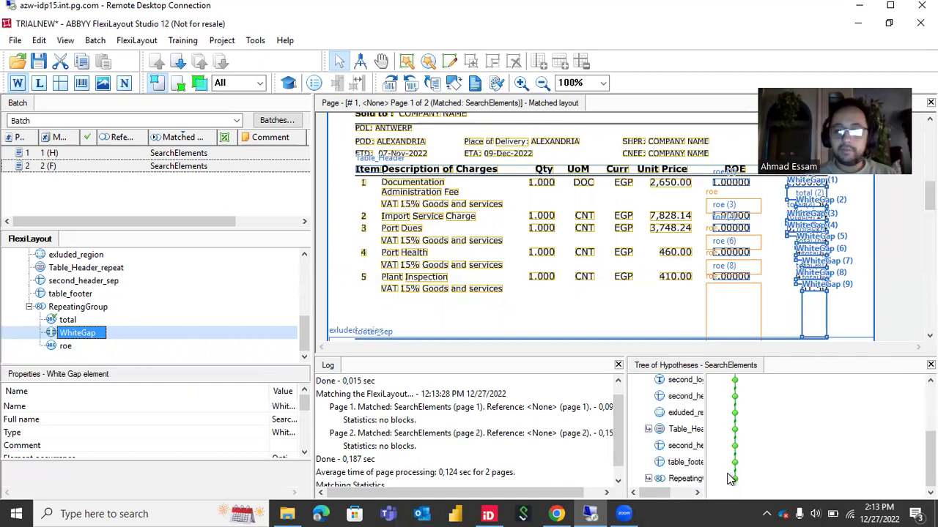
pyautogui.moveTo(737, 490)
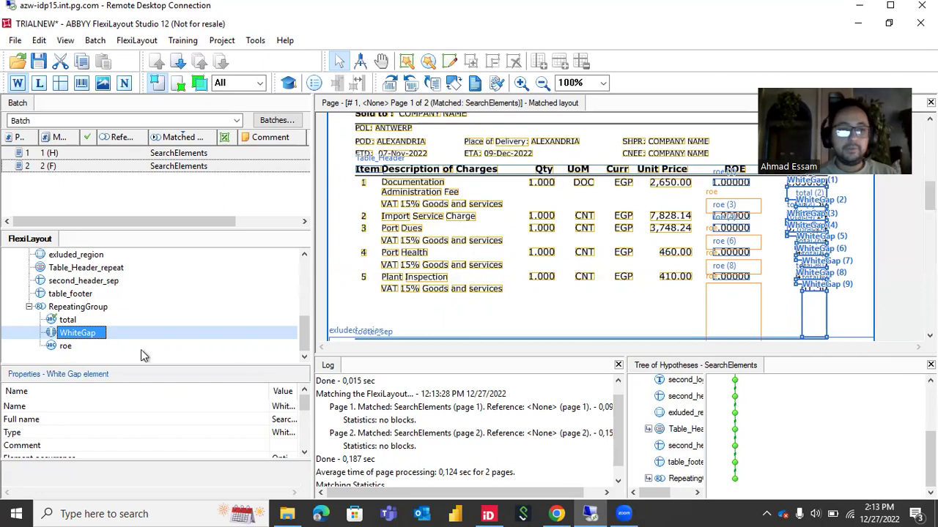
pyautogui.doubleClick(69, 309)
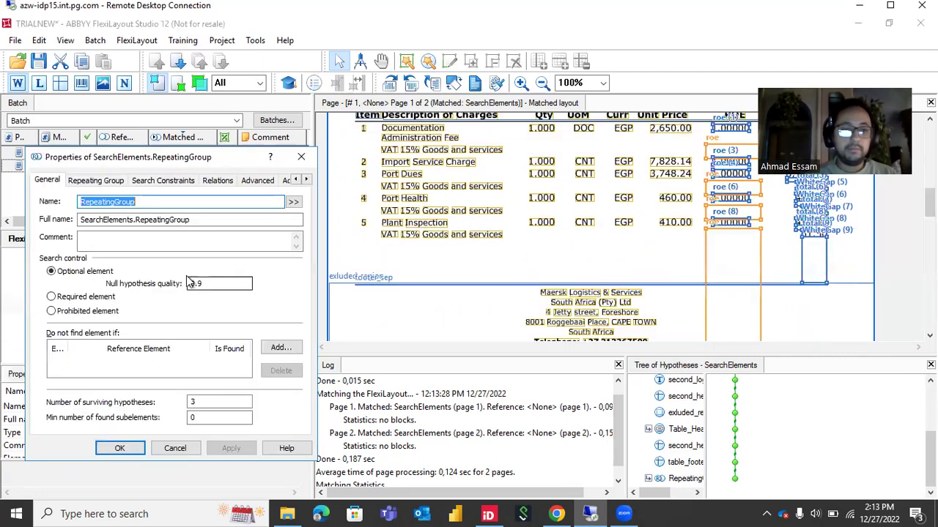
pyautogui.click(201, 283)
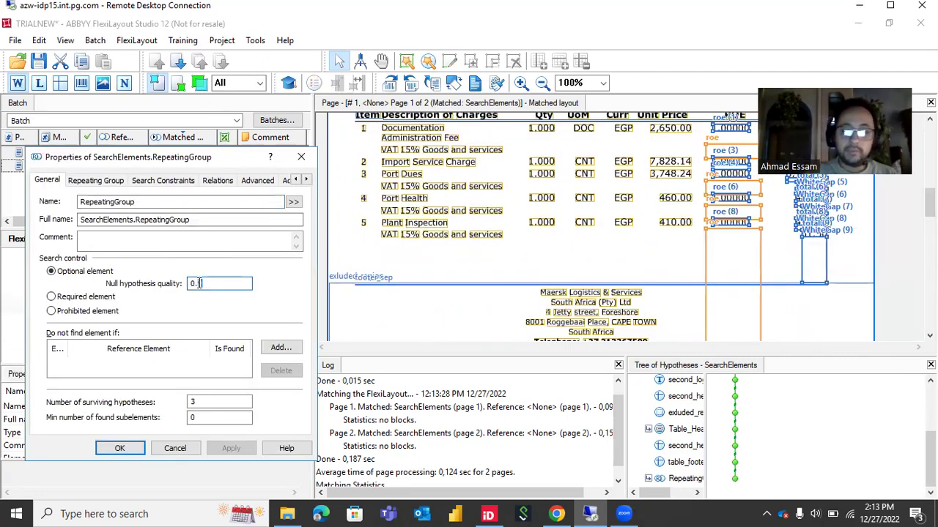
pyautogui.click(120, 450)
pyautogui.scroll(-4, 617, 313)
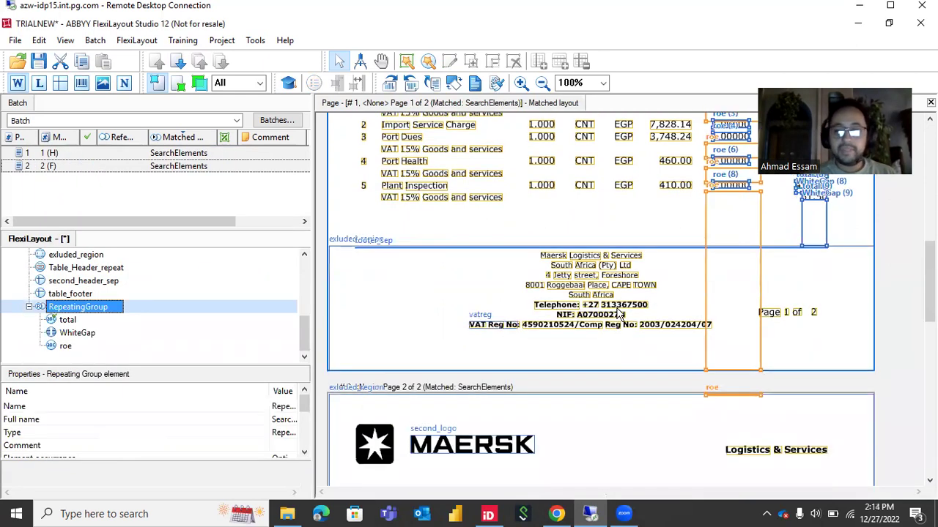
pyautogui.scroll(-3, 618, 313)
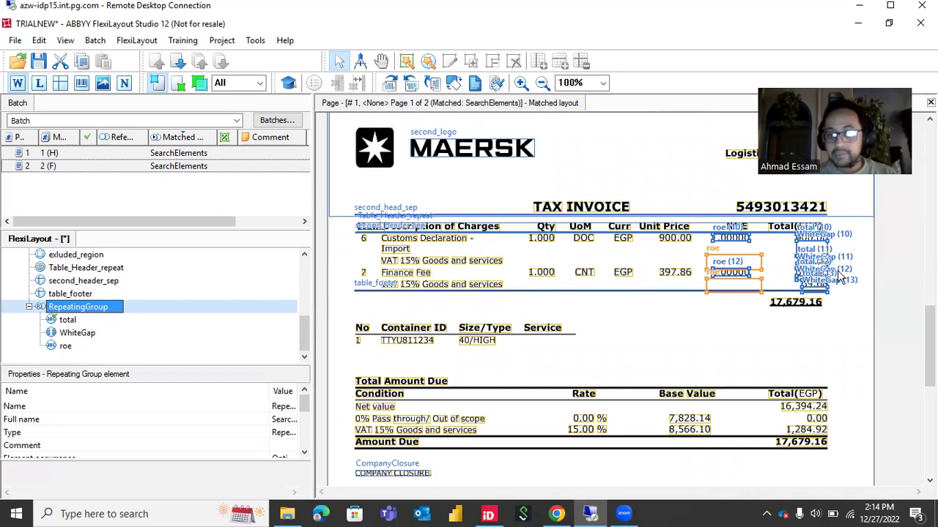
pyautogui.scroll(10, 732, 275)
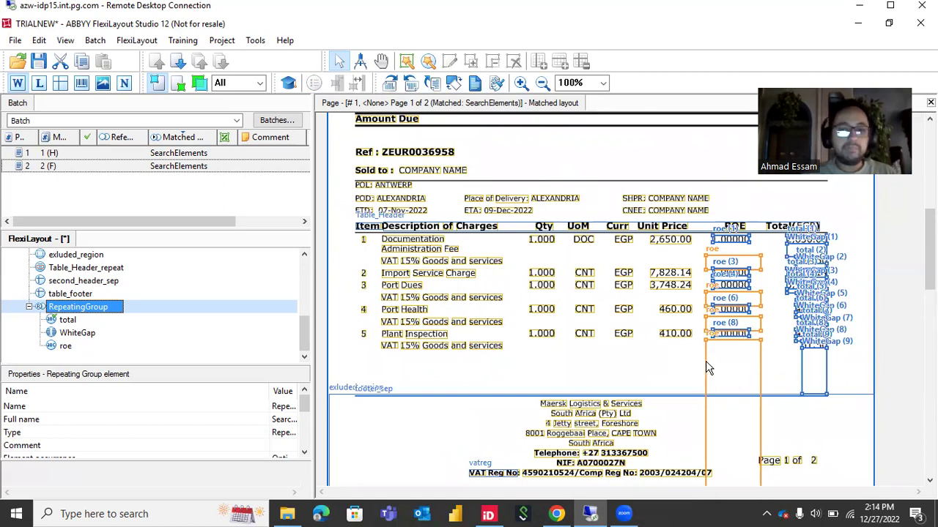
pyautogui.scroll(-5, 709, 368)
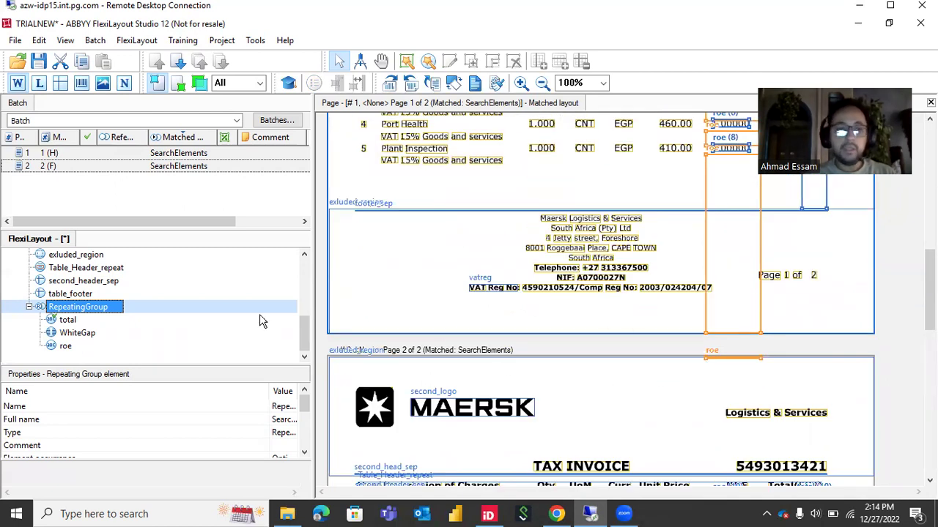
pyautogui.scroll(6, 469, 223)
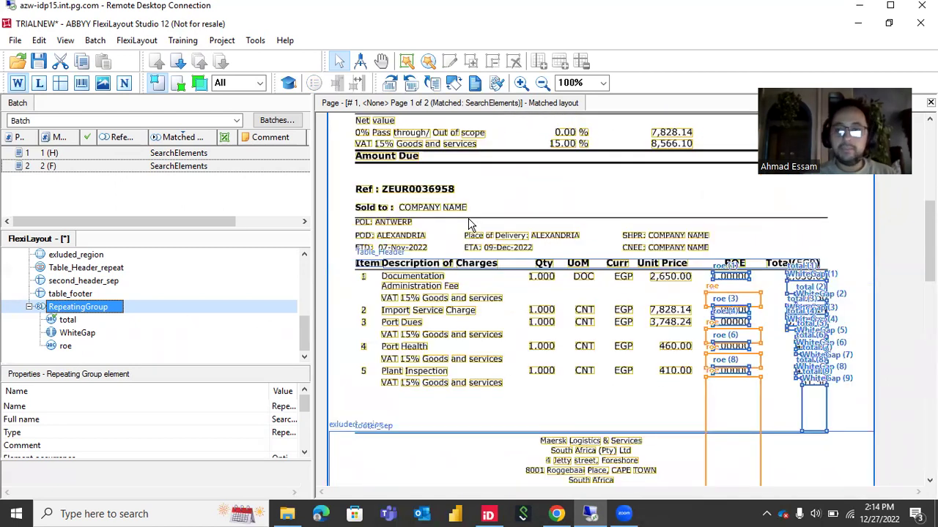
# - Add a Character String element inside RepeatingGroup and name it unitprice
pyautogui.rightClick(59, 309)
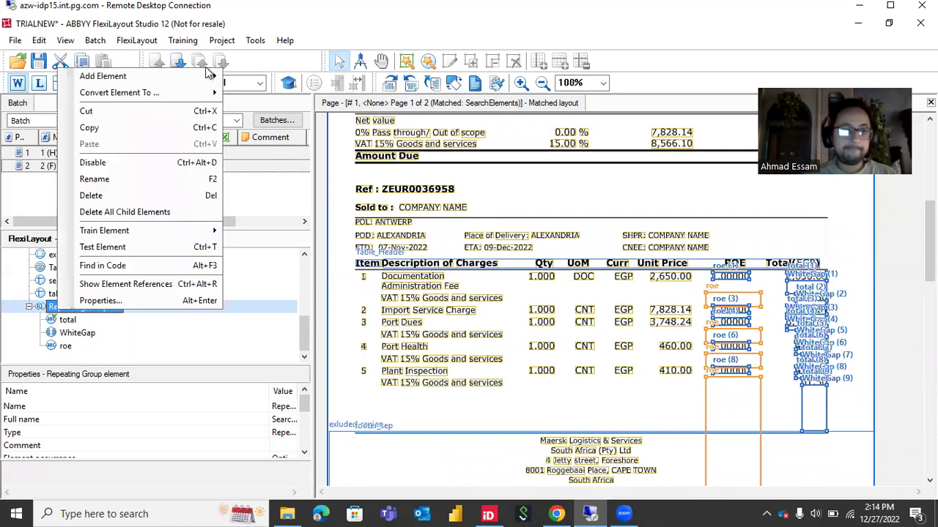
pyautogui.moveTo(209, 79)
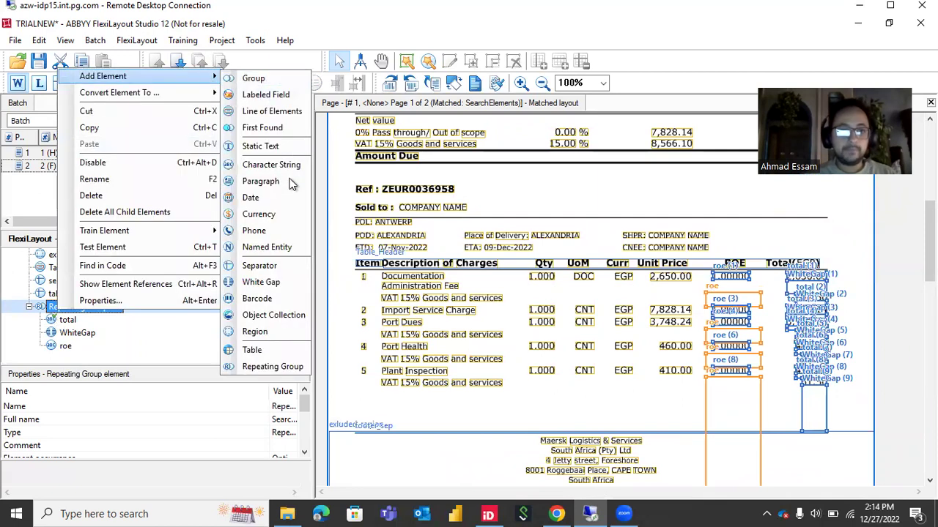
pyautogui.click(272, 166)
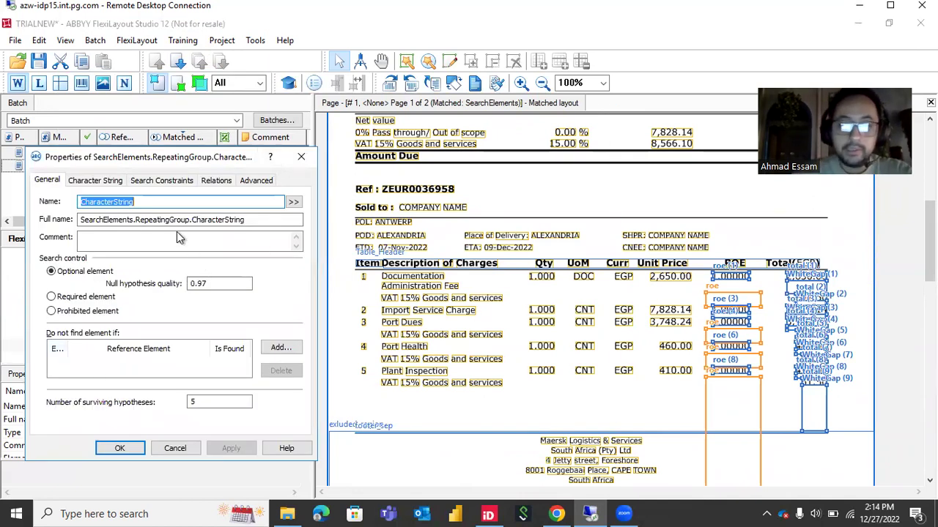
pyautogui.write('unitprice')
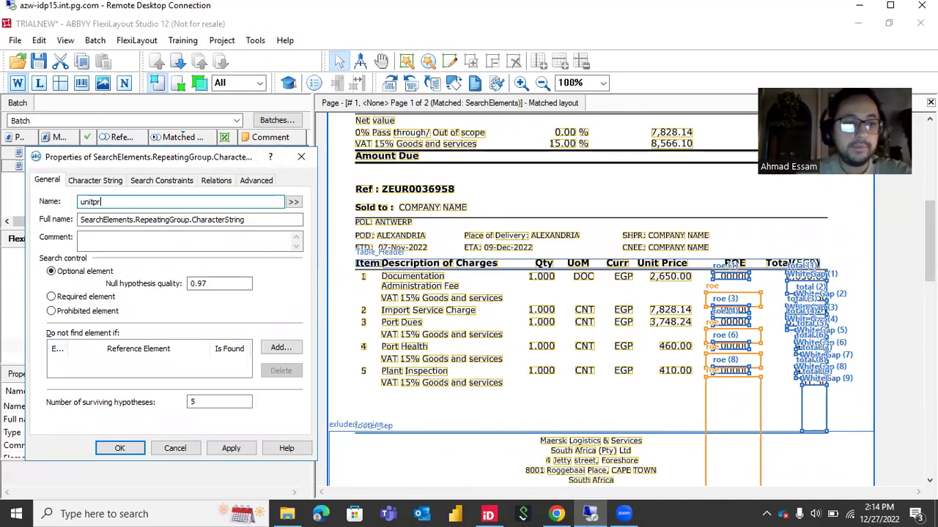
# - Start a new relation for the unitprice element, using total from RepeatingGroup's CurrentInstance as the reference element
pyautogui.click(215, 183)
pyautogui.click(67, 338)
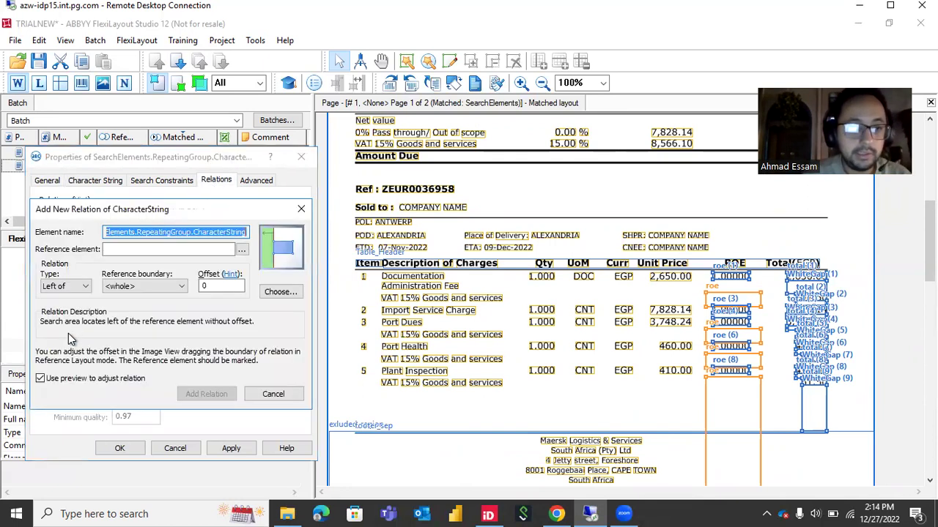
pyautogui.click(242, 250)
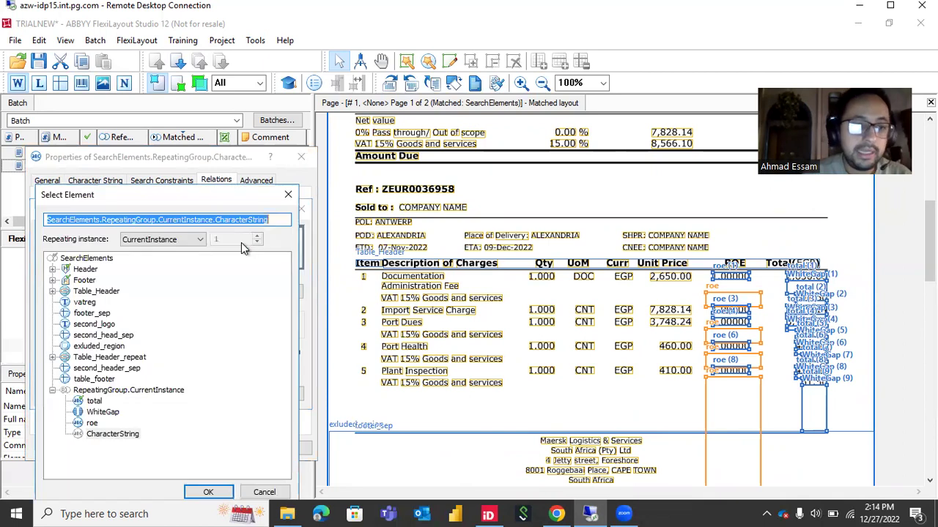
pyautogui.click(94, 401)
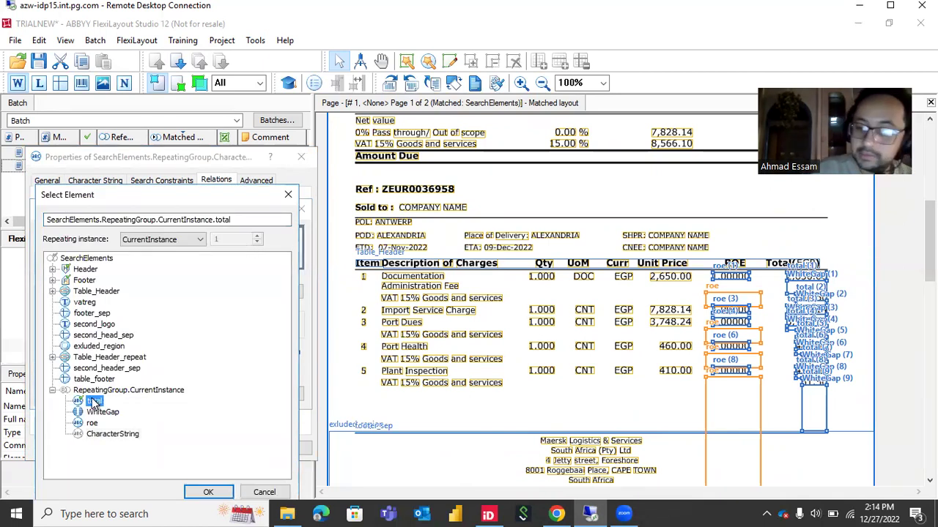
pyautogui.doubleClick(94, 402)
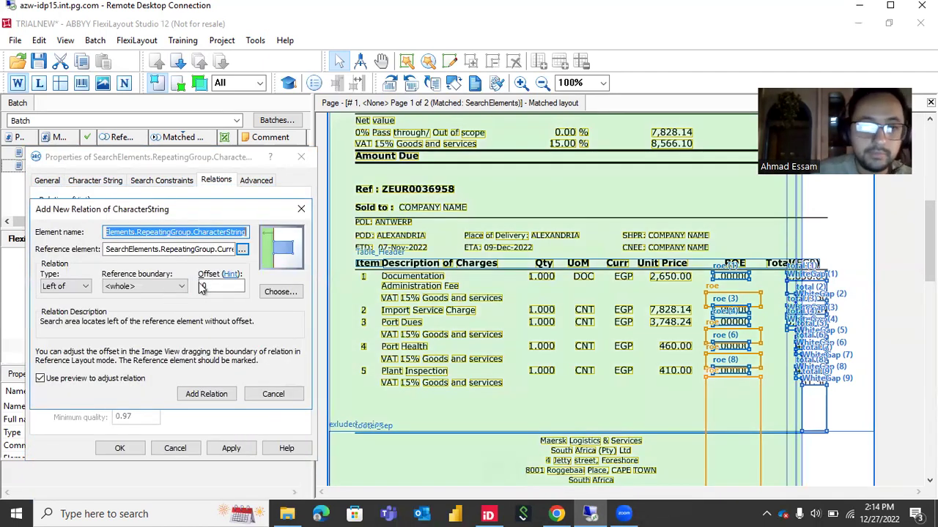
# - Set the Left of relation's reference boundary to Right with an offset of 600 and add it to the element
pyautogui.click(197, 285)
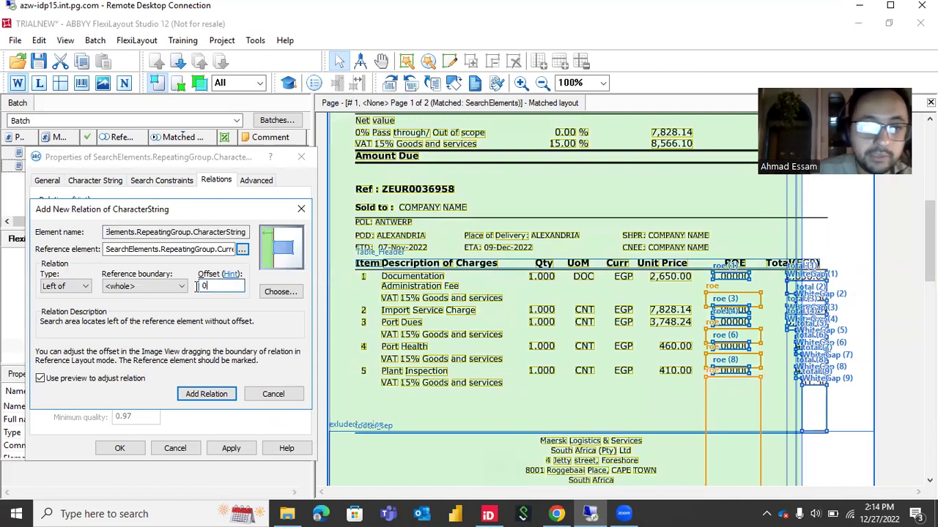
pyautogui.click(169, 287)
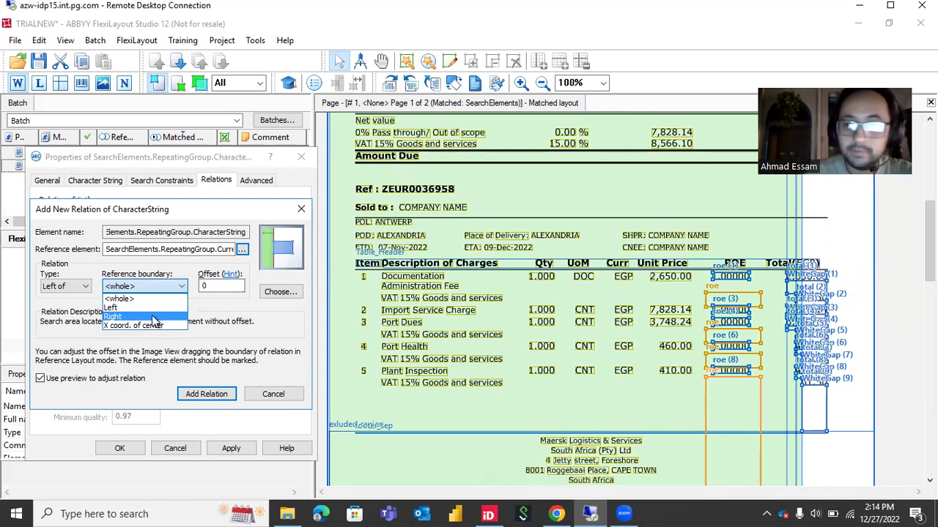
pyautogui.click(153, 317)
pyautogui.doubleClick(217, 287)
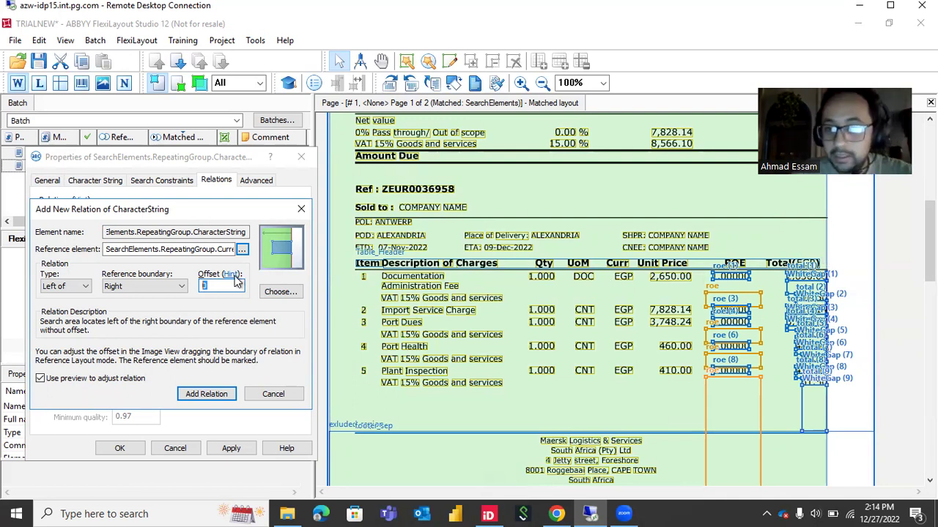
pyautogui.write('500')
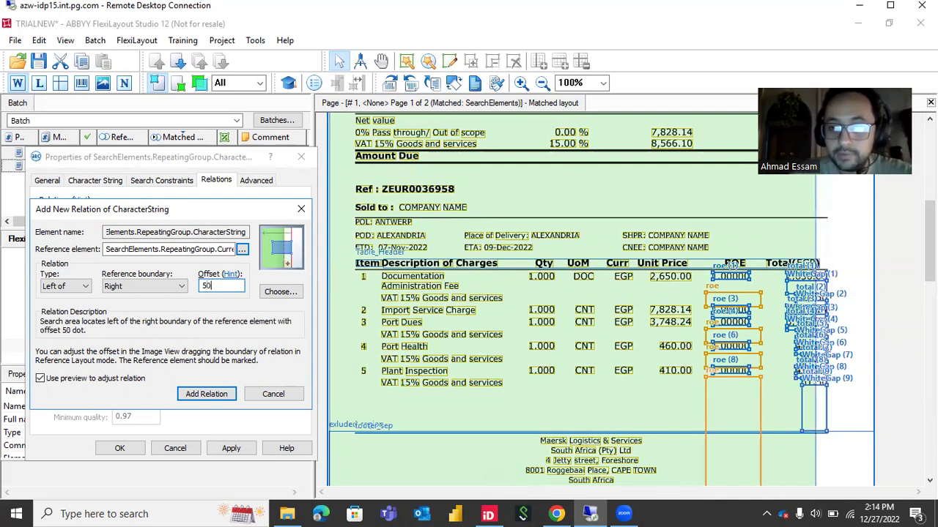
pyautogui.press('BackSpace')
pyautogui.press('BackSpace')
pyautogui.press('BackSpace')
pyautogui.write('600')
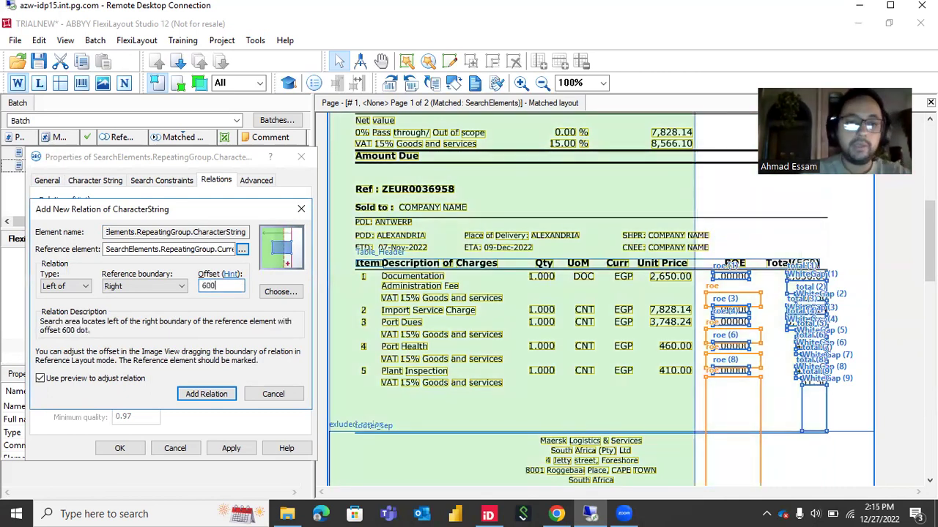
pyautogui.click(207, 394)
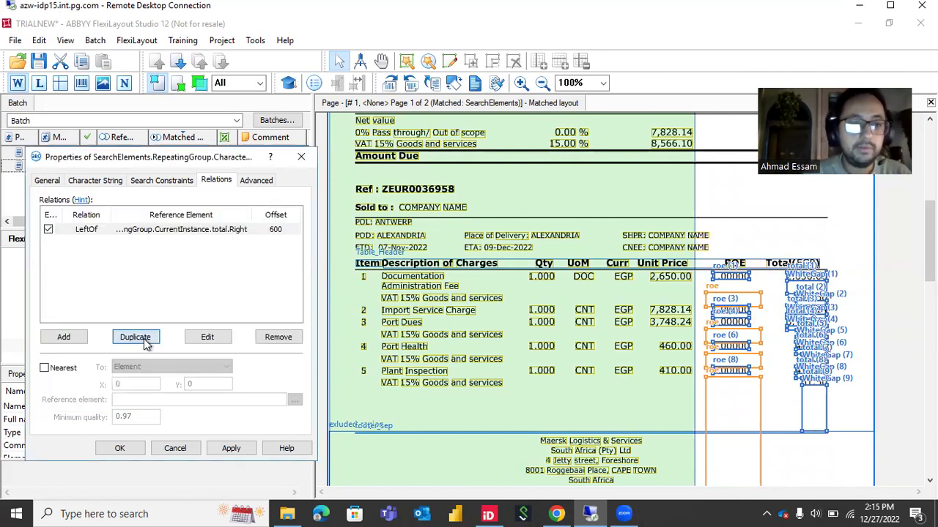
# - Duplicate unitprice's Left of relation and change the copy's type to Right of
pyautogui.click(144, 338)
pyautogui.click(208, 337)
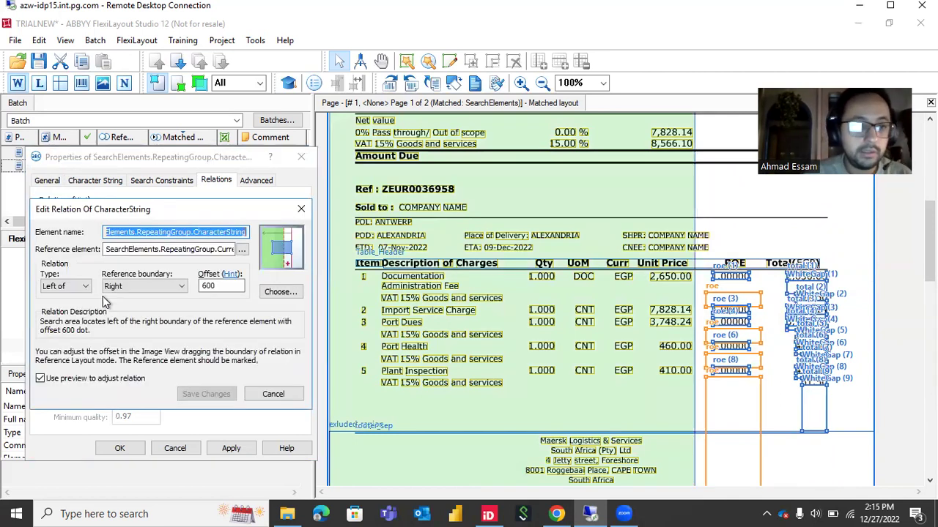
pyautogui.click(83, 290)
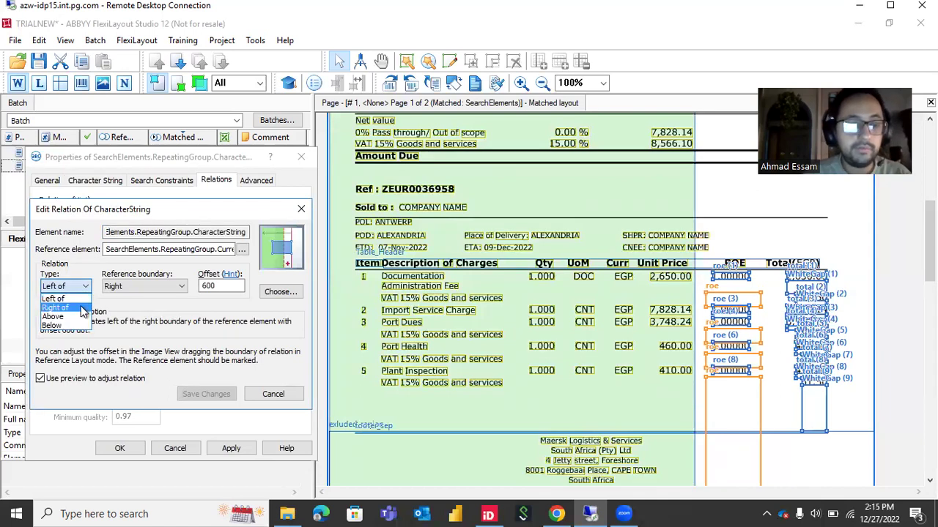
pyautogui.click(83, 307)
# - Set the Right of relation's offset to -850 and save the relation
pyautogui.click(202, 287)
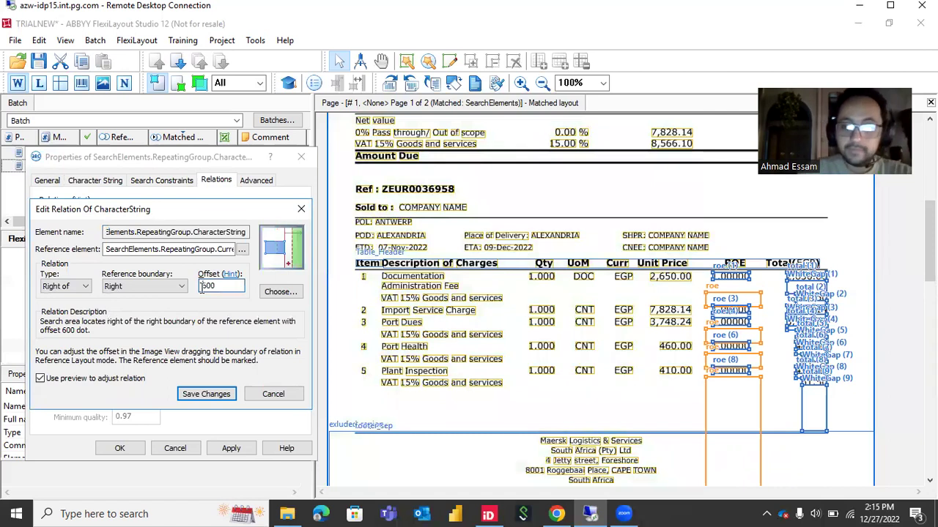
pyautogui.write('-')
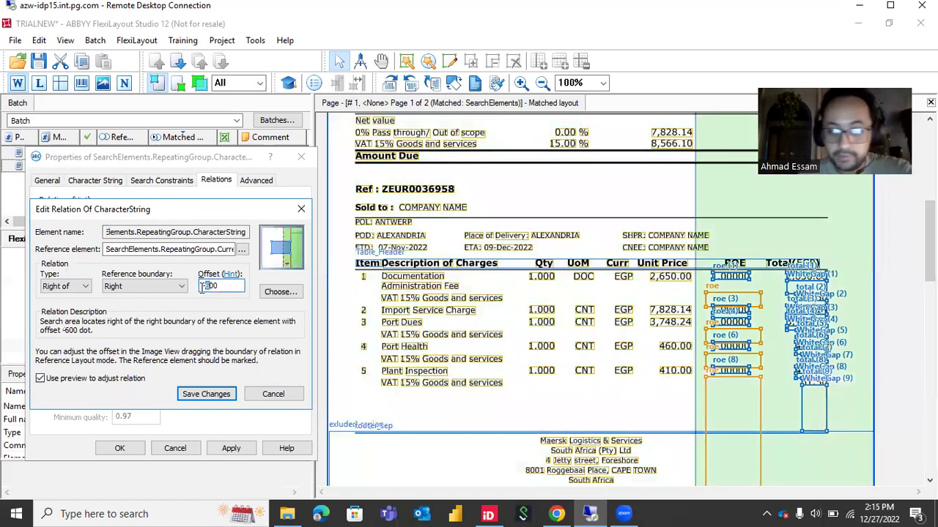
pyautogui.press('Delete')
pyautogui.write('8')
pyautogui.press('BackSpace')
pyautogui.press('BackSpace')
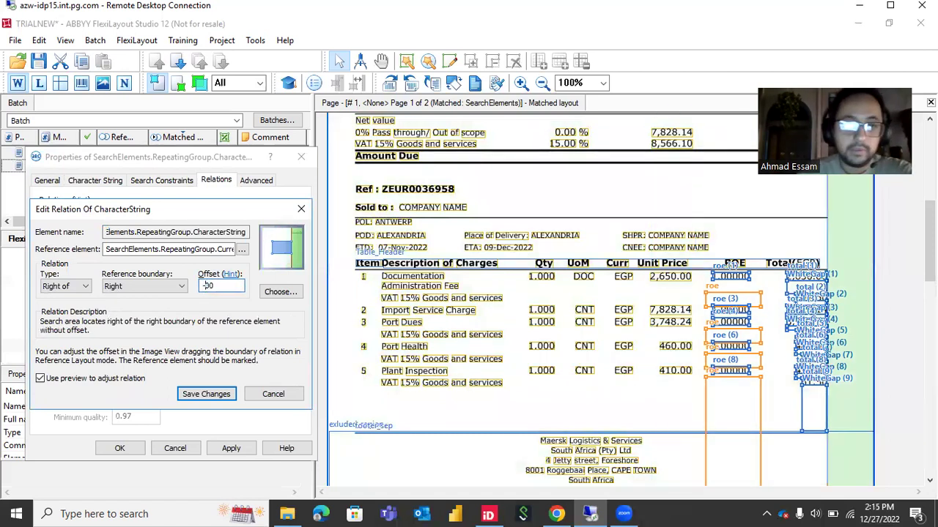
pyautogui.write('-8500')
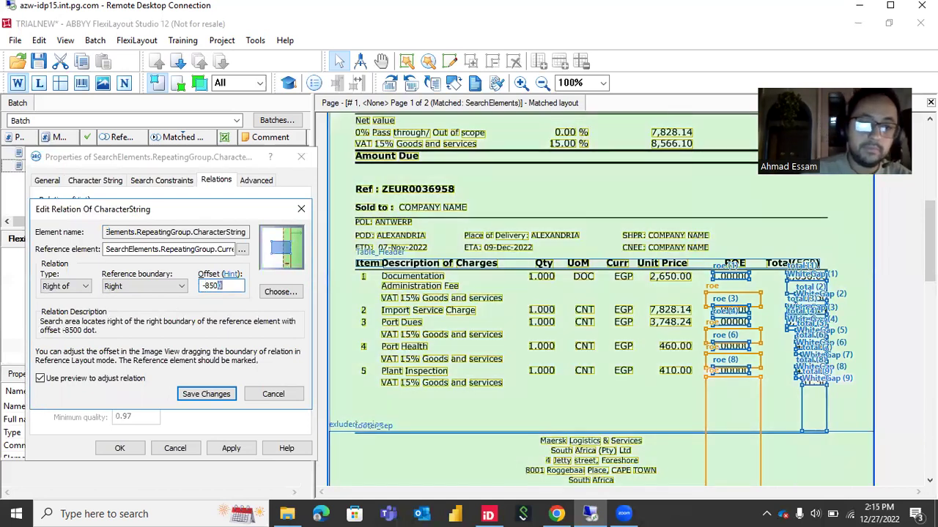
pyautogui.press('Delete')
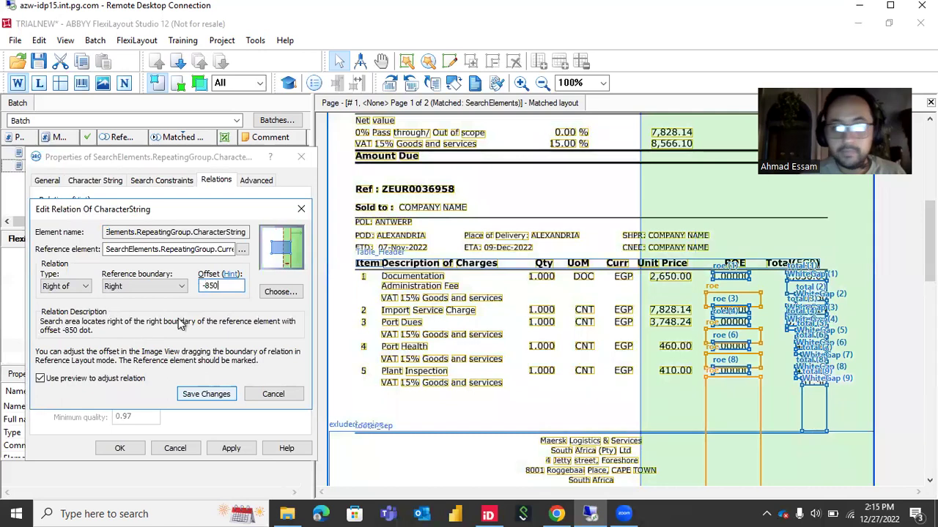
pyautogui.click(207, 392)
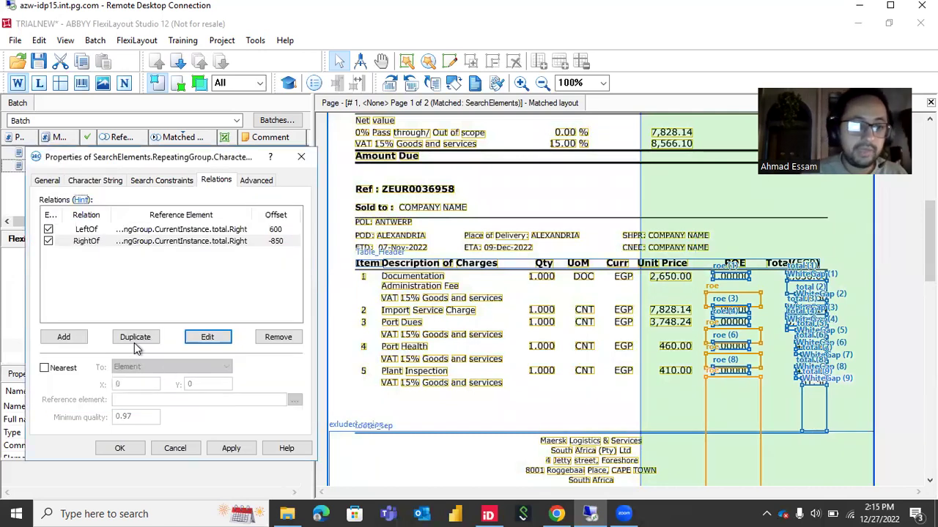
# - Duplicate unitprice's Right of relation and set the copy to Below total's Top boundary with an offset of -5, then save it
pyautogui.click(135, 338)
pyautogui.click(205, 338)
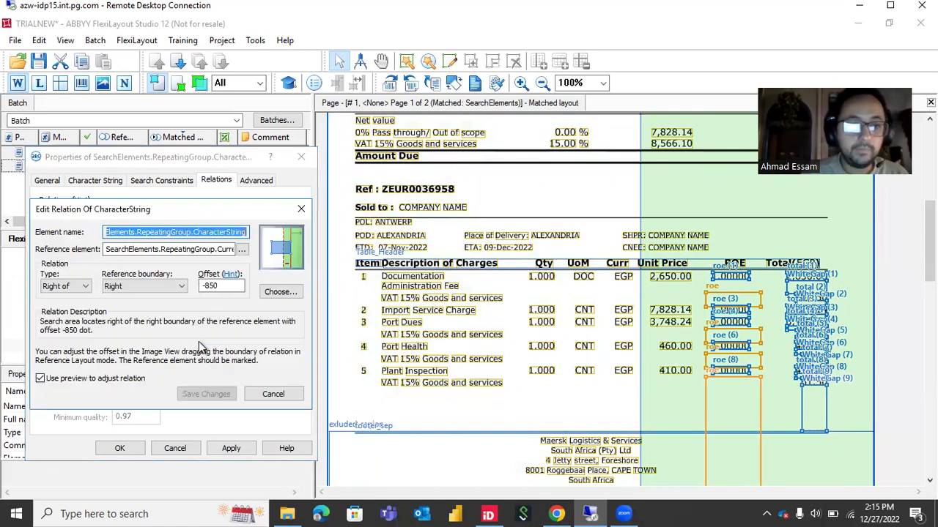
pyautogui.click(85, 286)
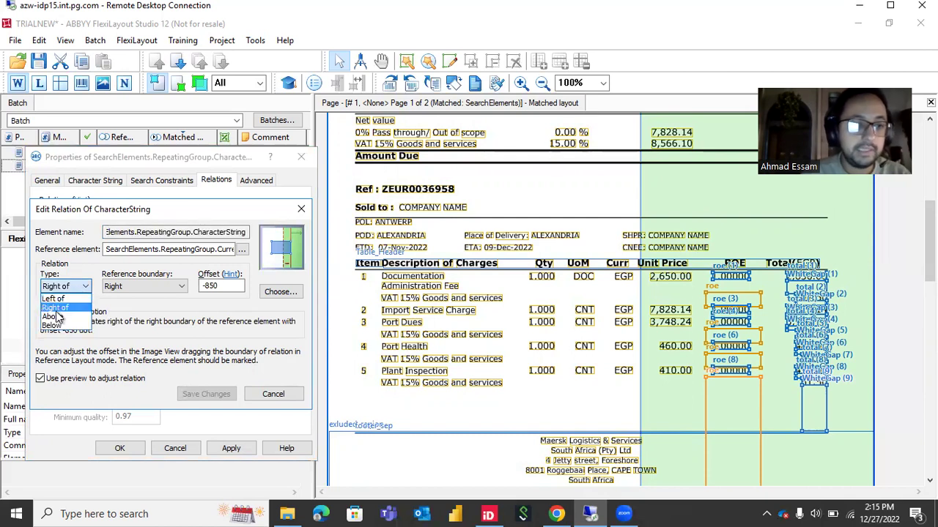
pyautogui.click(69, 327)
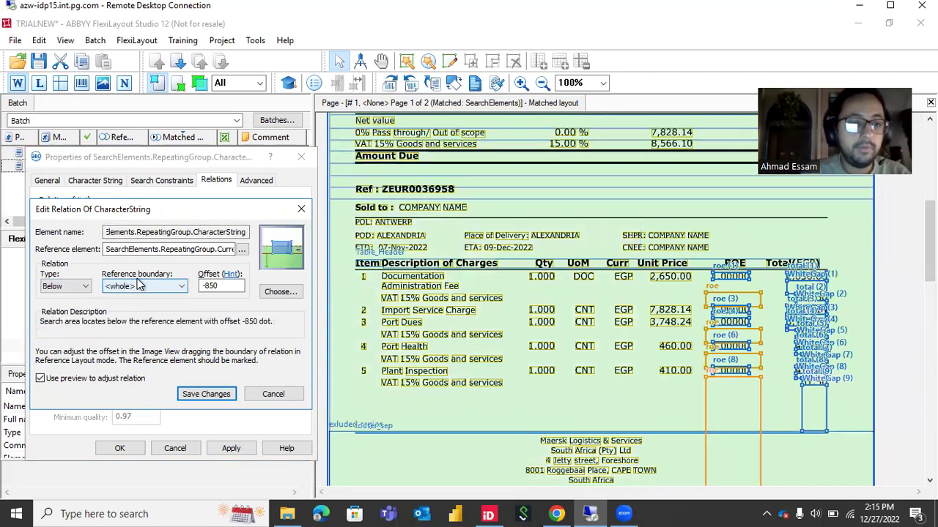
pyautogui.click(147, 286)
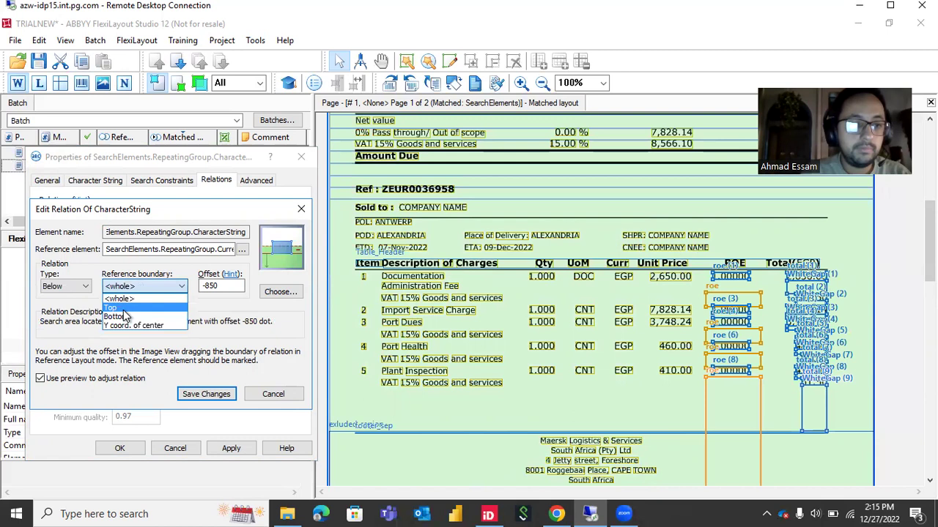
pyautogui.click(120, 308)
pyautogui.doubleClick(203, 285)
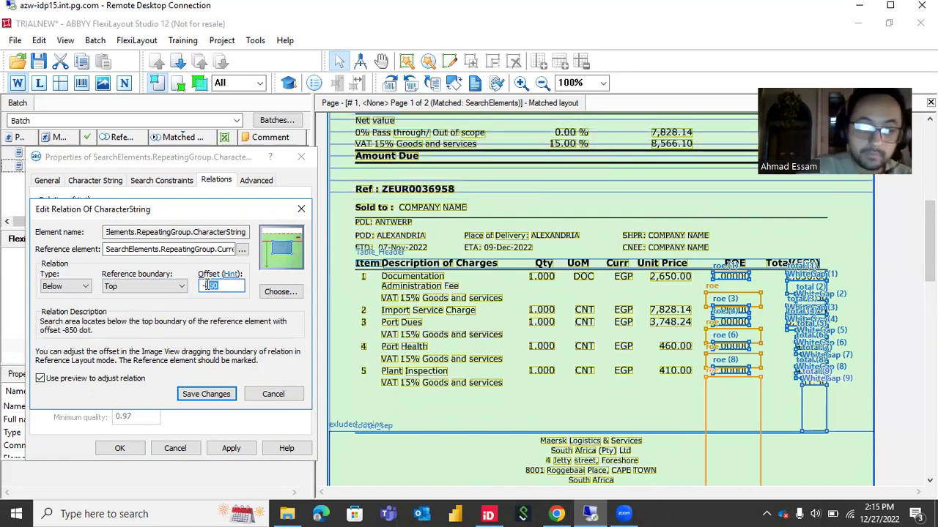
pyautogui.write('-5')
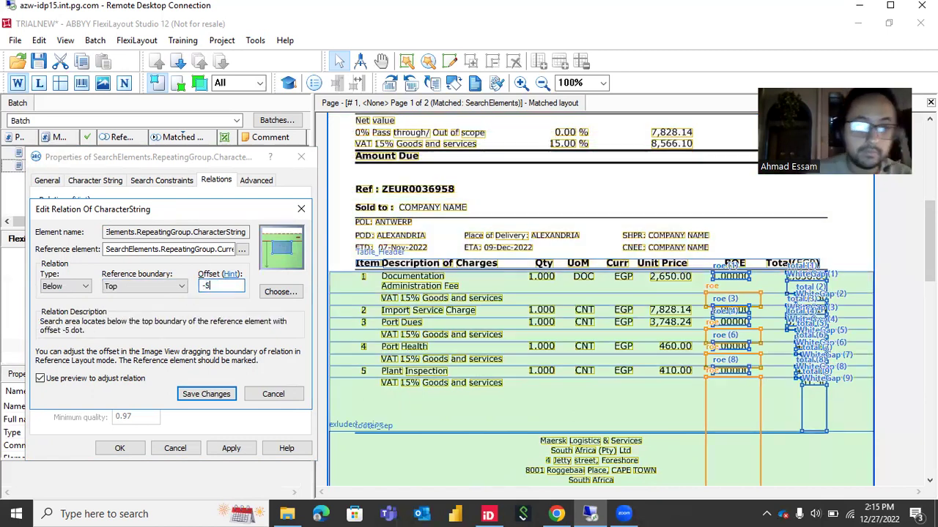
pyautogui.click(205, 394)
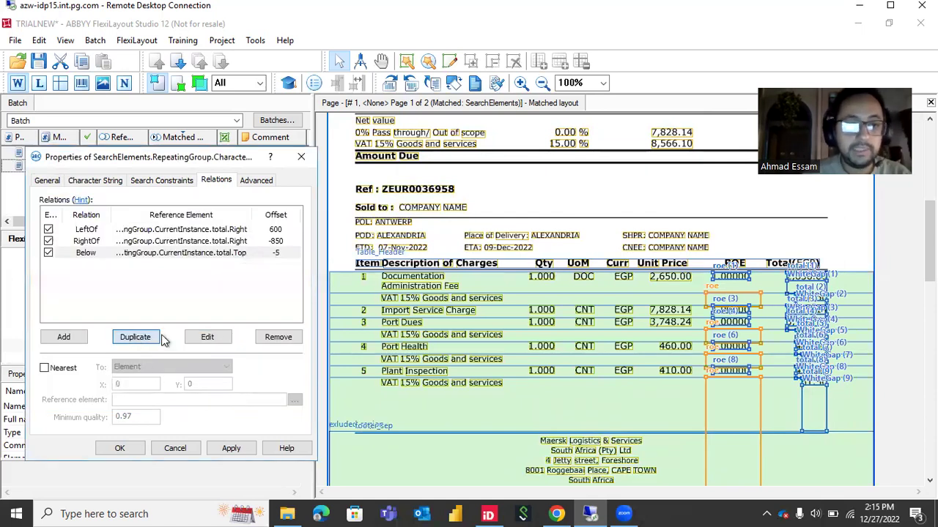
# - Duplicate the Below relation and set the copy's reference element to WhiteGap in RepeatingGroup's CurrentInstance
pyautogui.click(205, 339)
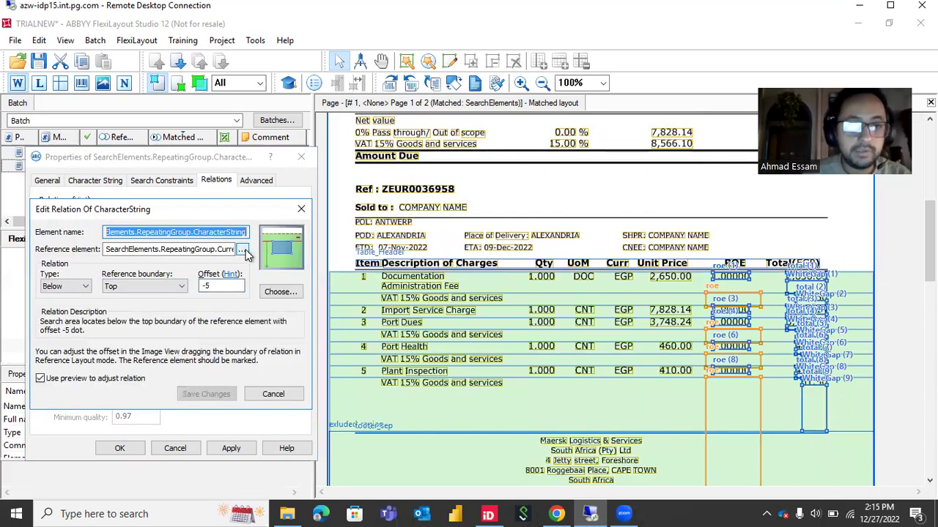
pyautogui.click(243, 250)
pyautogui.click(88, 413)
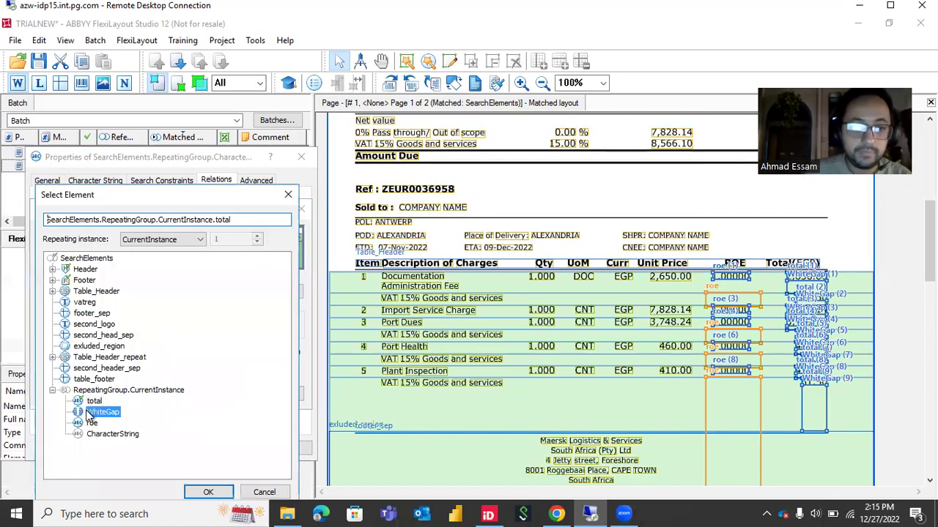
pyautogui.click(89, 413)
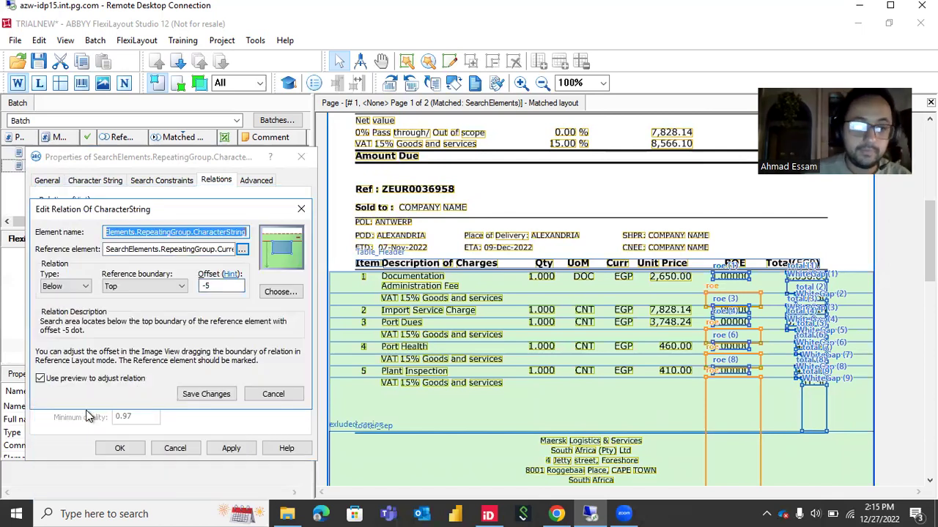
# - Change the WhiteGap relation's type to Above with the Bottom reference boundary and save the relation
pyautogui.click(80, 286)
pyautogui.click(59, 325)
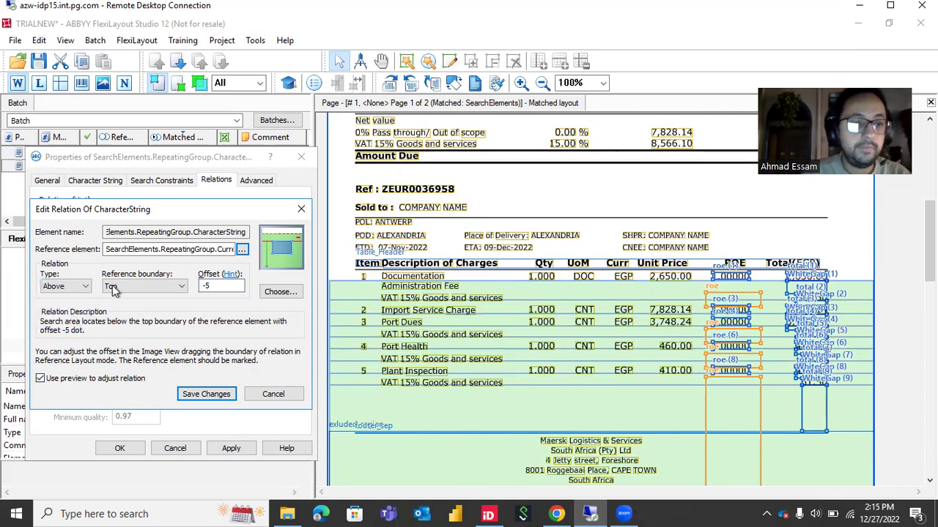
pyautogui.click(114, 287)
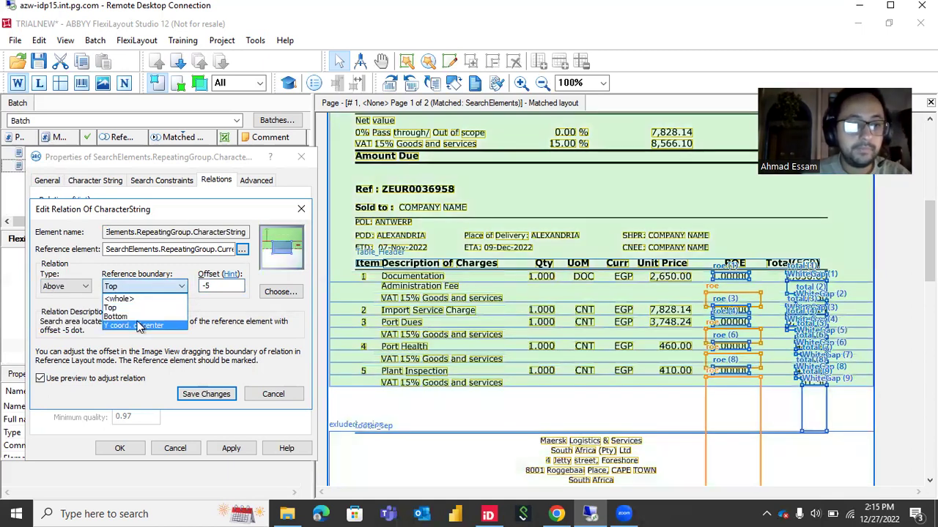
pyautogui.click(139, 326)
pyautogui.click(132, 287)
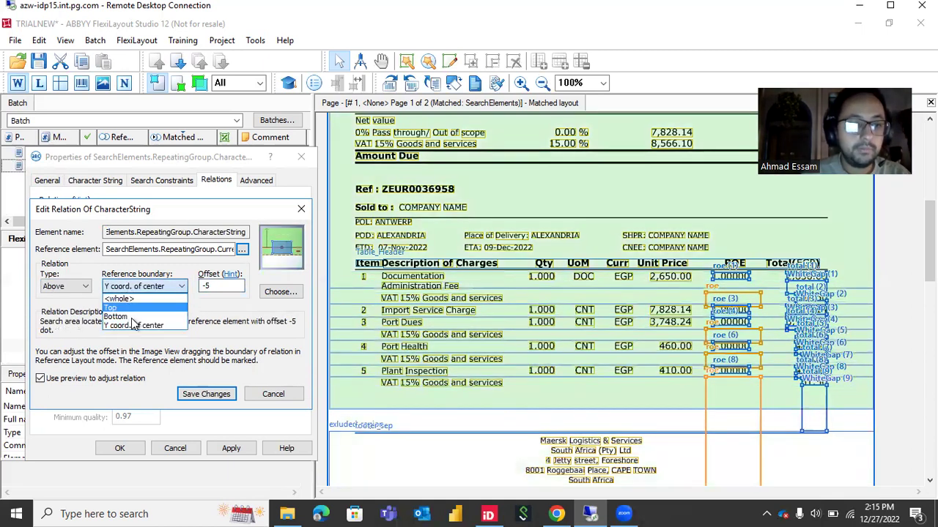
pyautogui.click(132, 318)
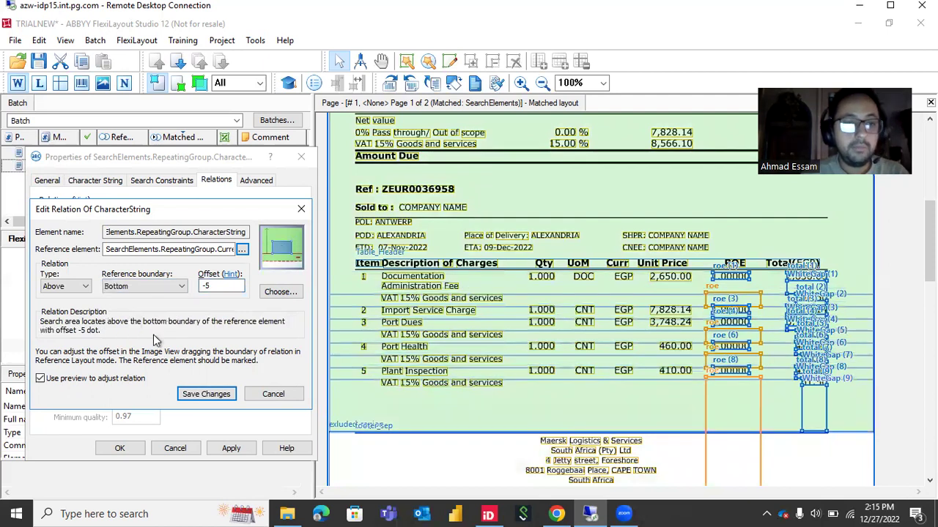
pyautogui.click(208, 394)
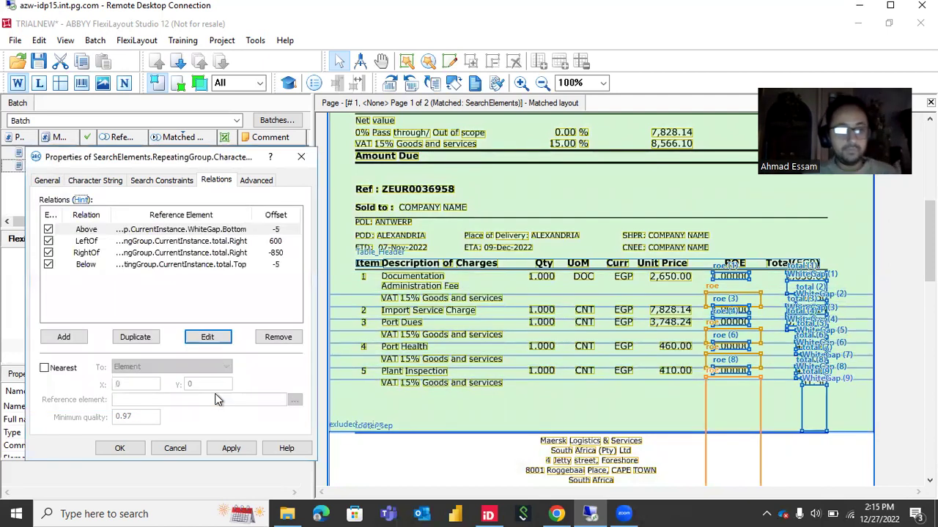
# - Enable Nearest to element with Header's Tax_invoice as the reference element and save the unitprice element's properties
pyautogui.click(45, 368)
pyautogui.click(288, 400)
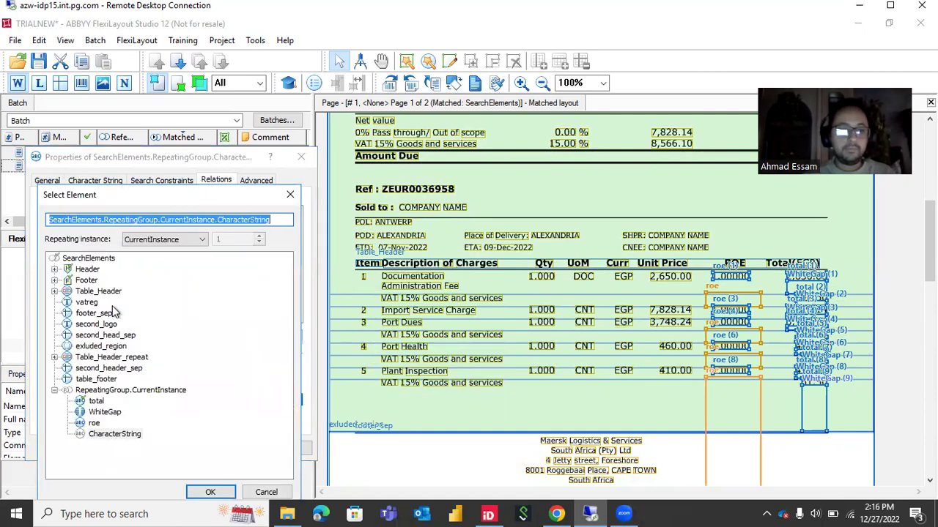
pyautogui.click(54, 269)
pyautogui.doubleClick(91, 293)
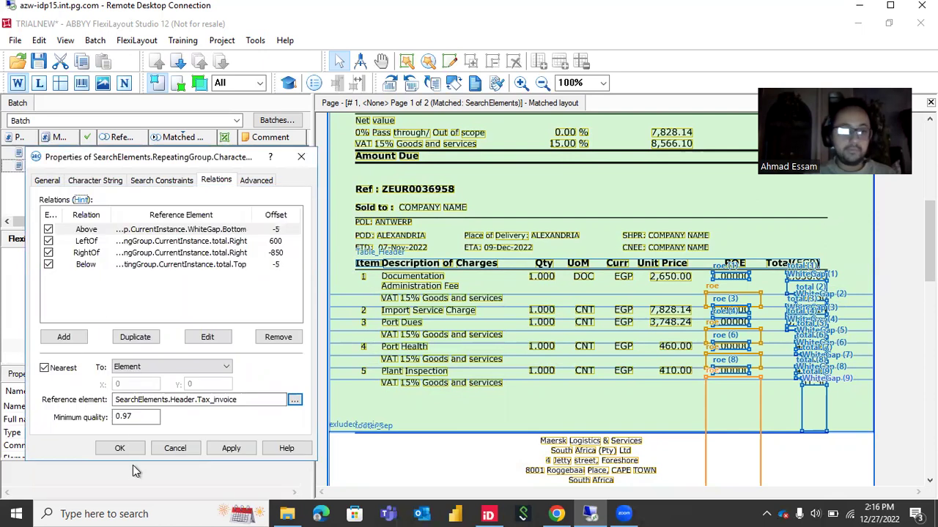
pyautogui.click(121, 448)
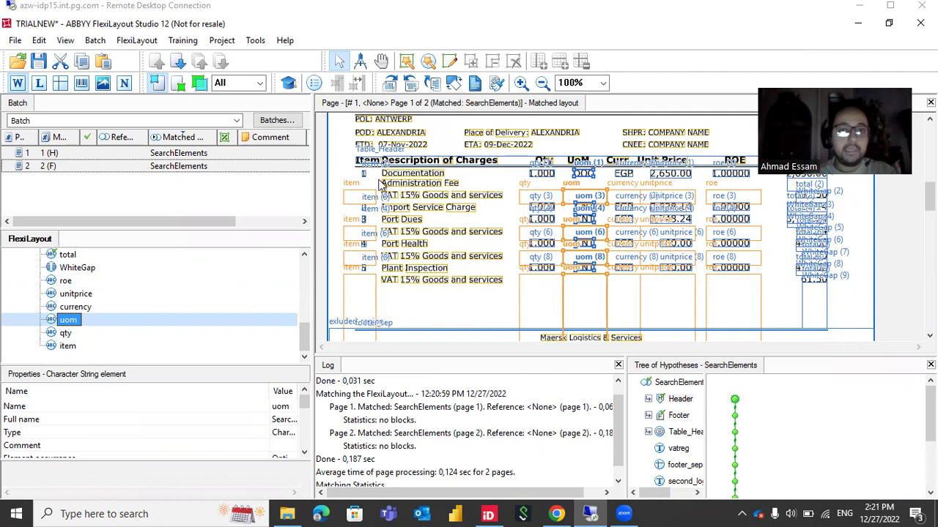
# - Add a Paragraph element to RepeatingGroup and name it description
pyautogui.click(304, 254)
pyautogui.click(304, 254)
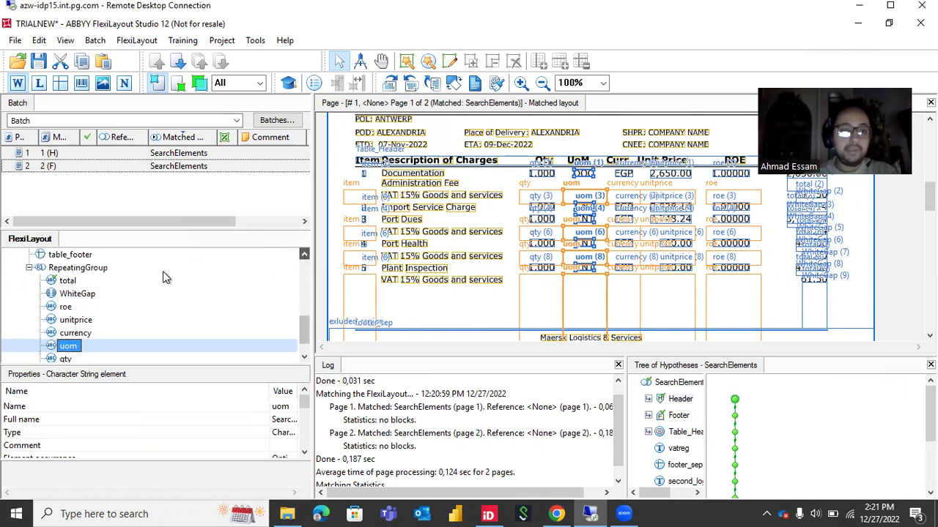
pyautogui.rightClick(81, 269)
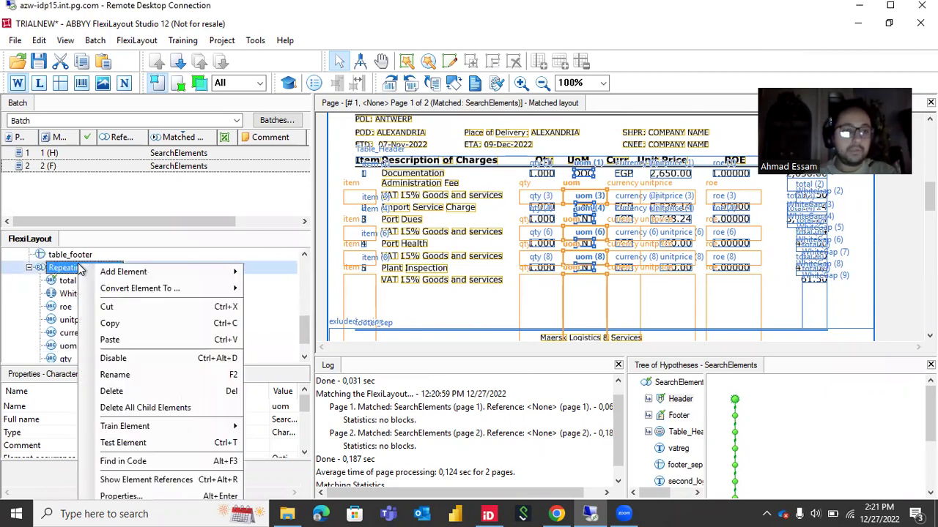
pyautogui.moveTo(182, 274)
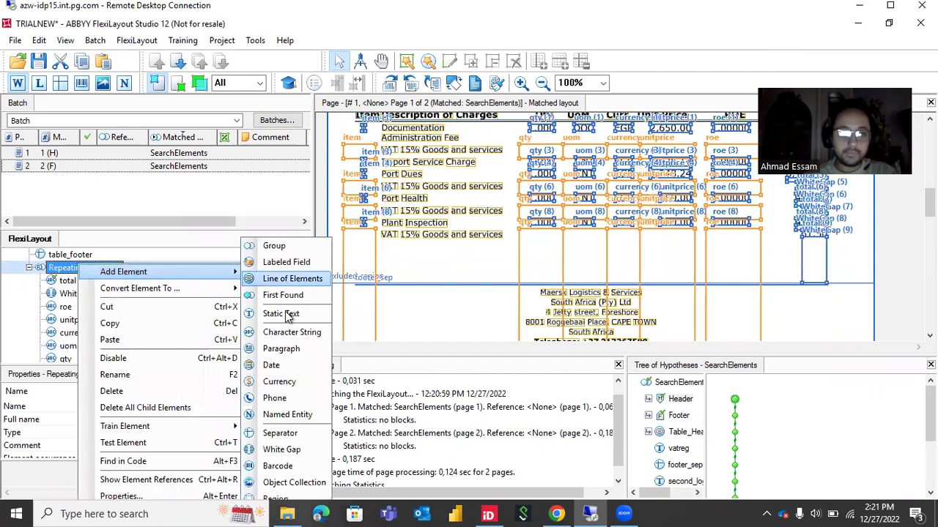
pyautogui.click(285, 349)
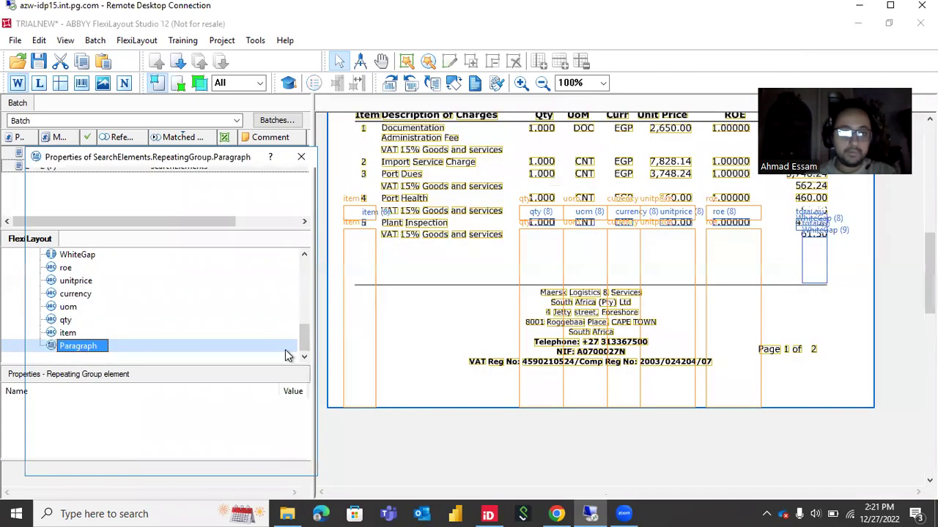
pyautogui.write('description')
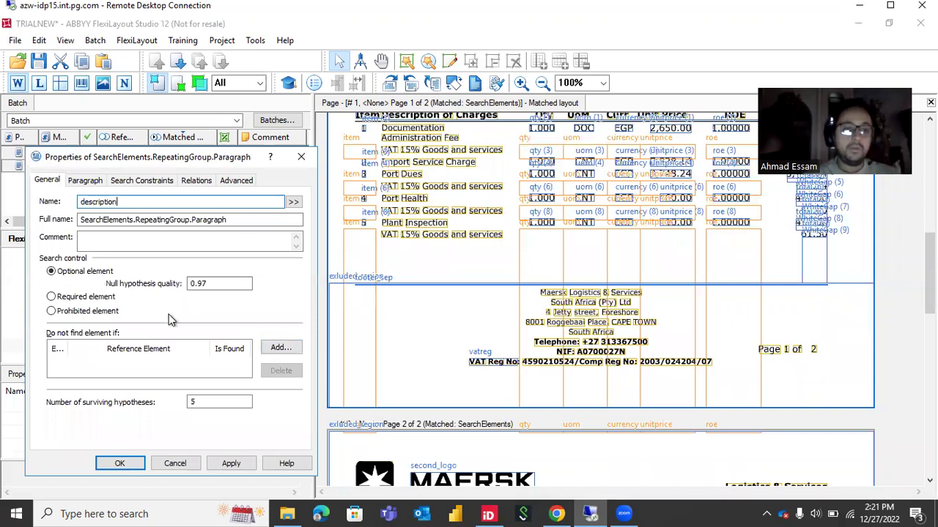
# - Start a new relation for the description element, using total from RepeatingGroup's CurrentInstance as the reference element
pyautogui.click(196, 180)
pyautogui.click(66, 337)
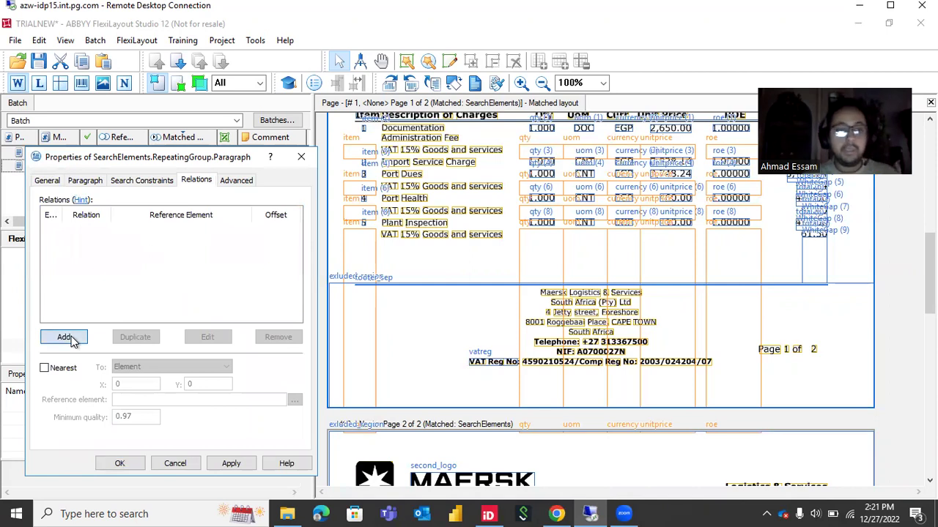
pyautogui.click(236, 258)
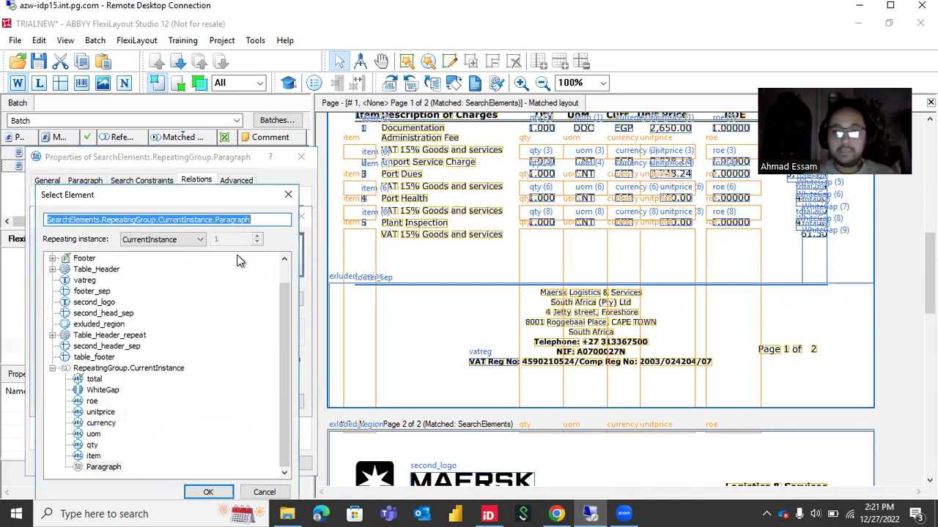
pyautogui.click(89, 379)
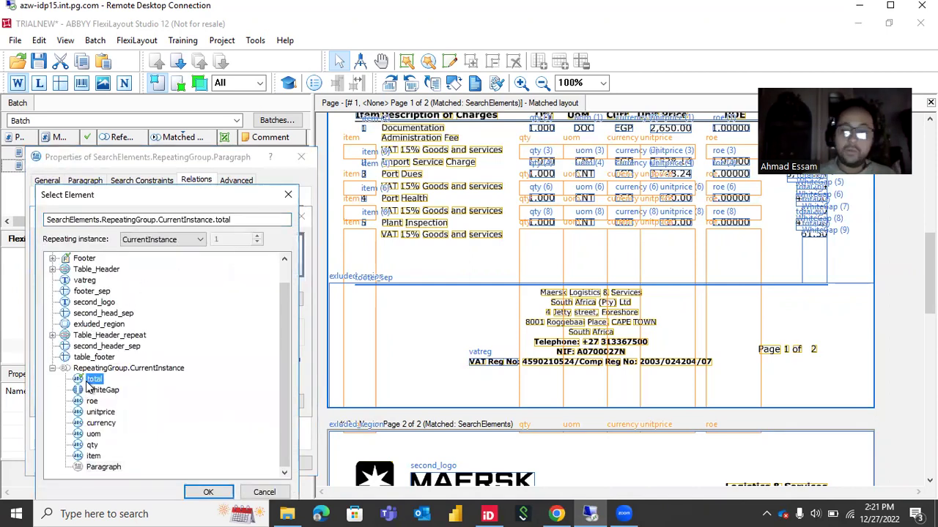
pyautogui.doubleClick(89, 380)
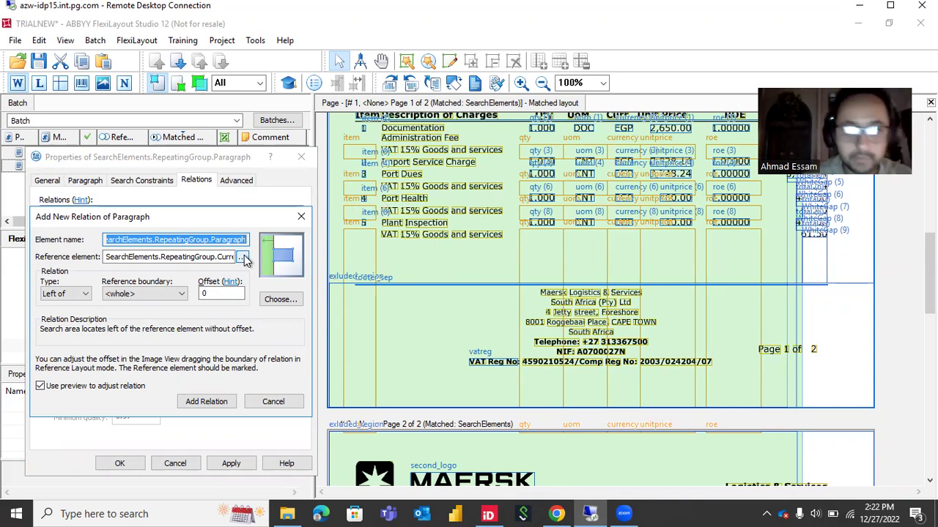
# - Set the new paragraph relation to Right of the total element's Right boundary with an offset of -1800
pyautogui.click(152, 296)
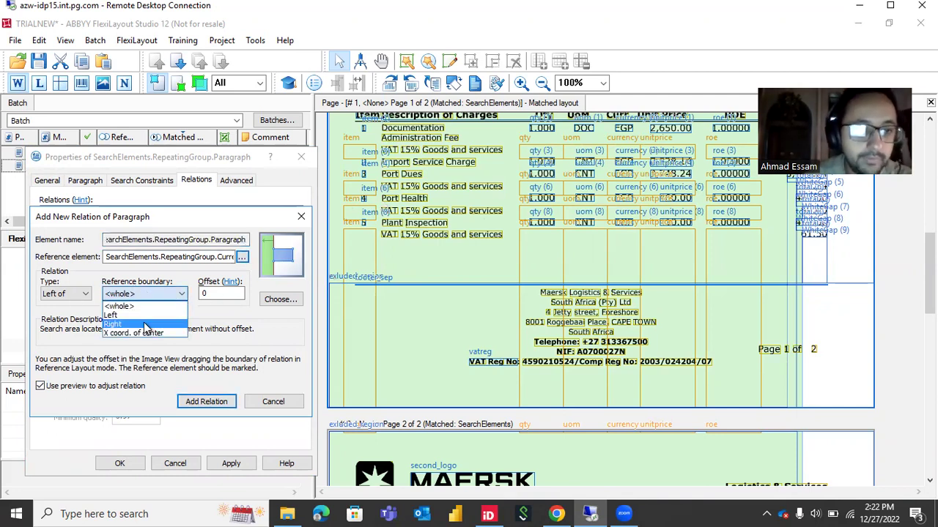
pyautogui.click(145, 325)
pyautogui.click(207, 293)
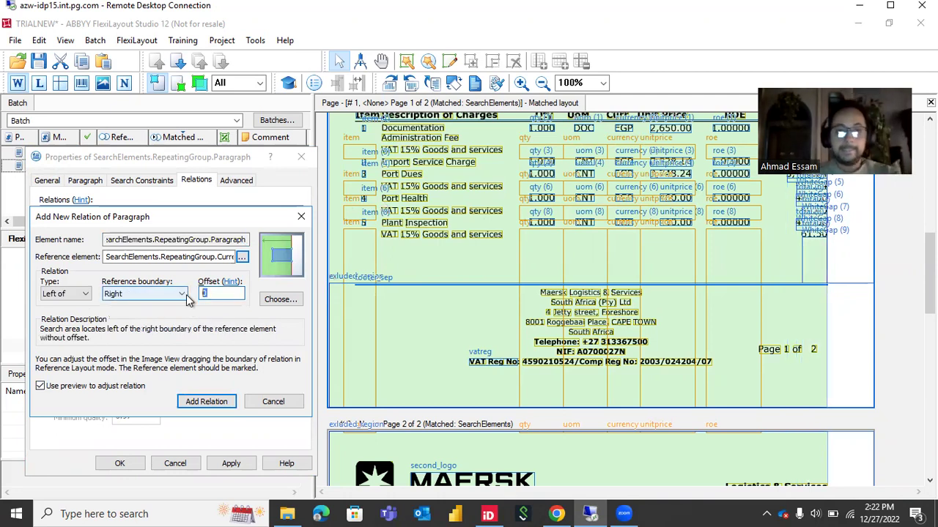
pyautogui.write('-1800')
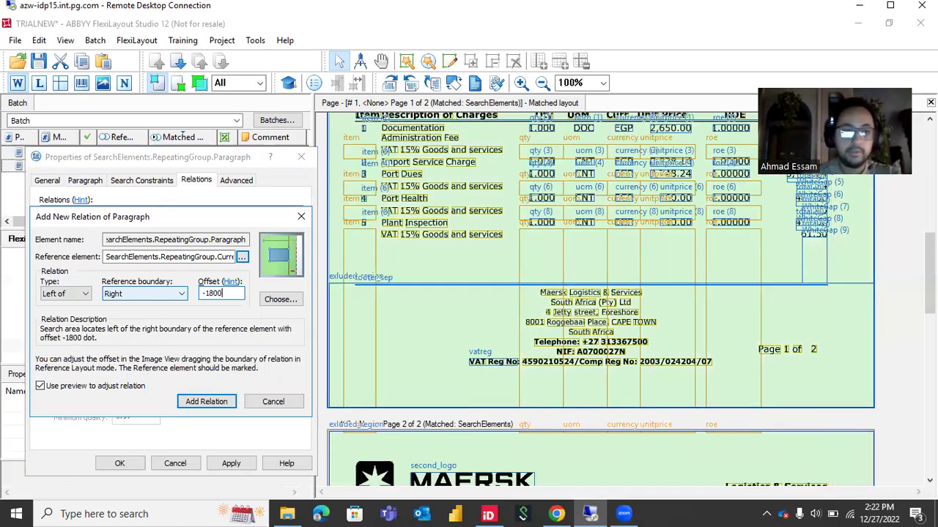
pyautogui.click(80, 294)
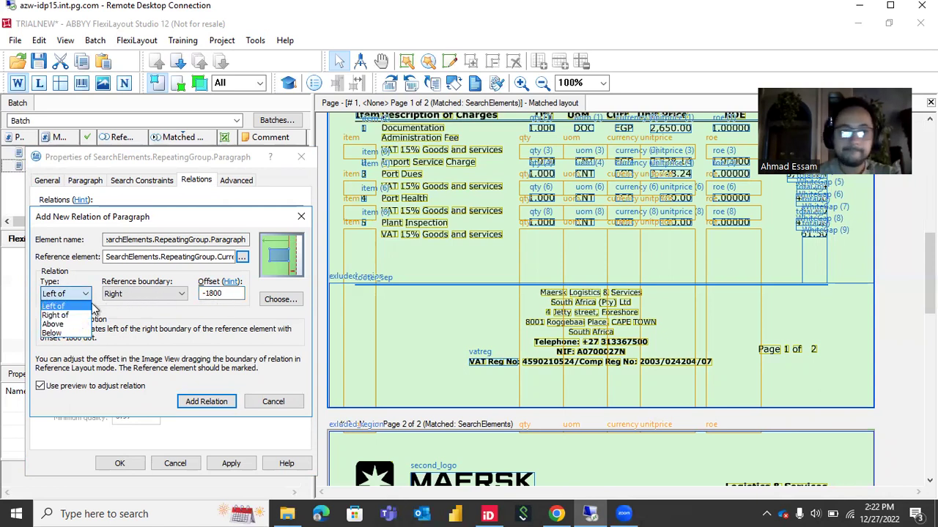
pyautogui.click(62, 317)
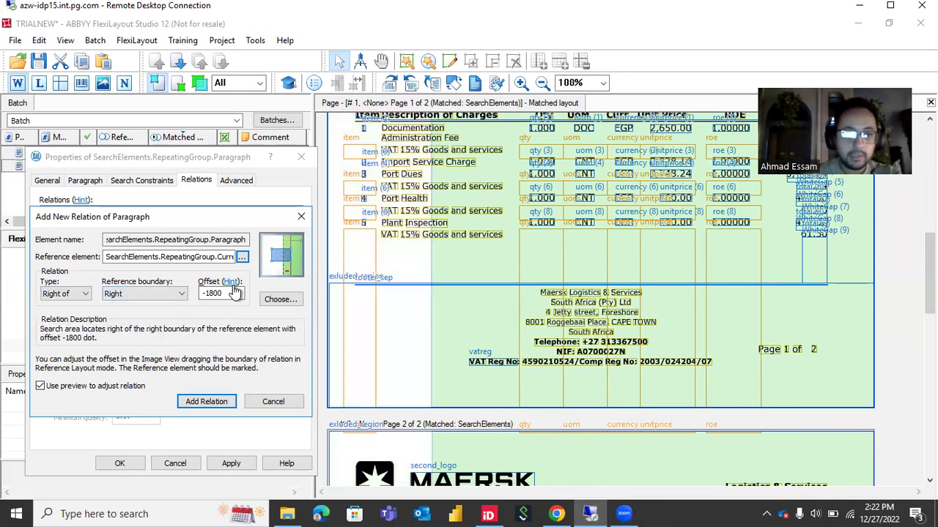
pyautogui.click(243, 258)
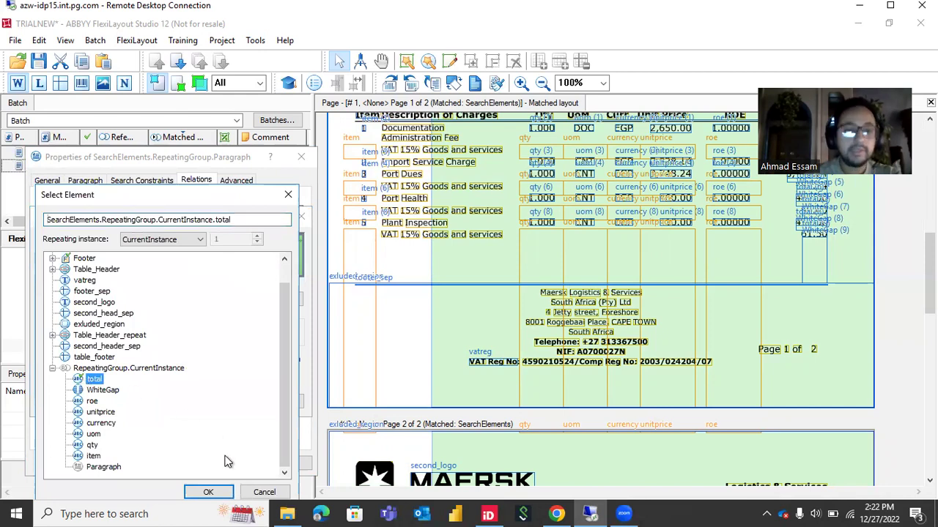
pyautogui.click(264, 492)
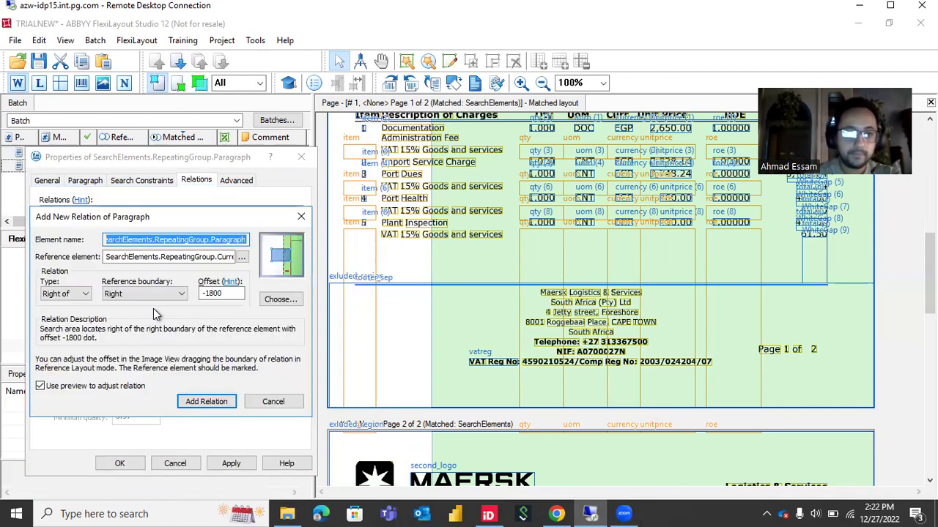
# - Set the Right of relation's offset to -2070 and add the relation to the paragraph
pyautogui.click(212, 293)
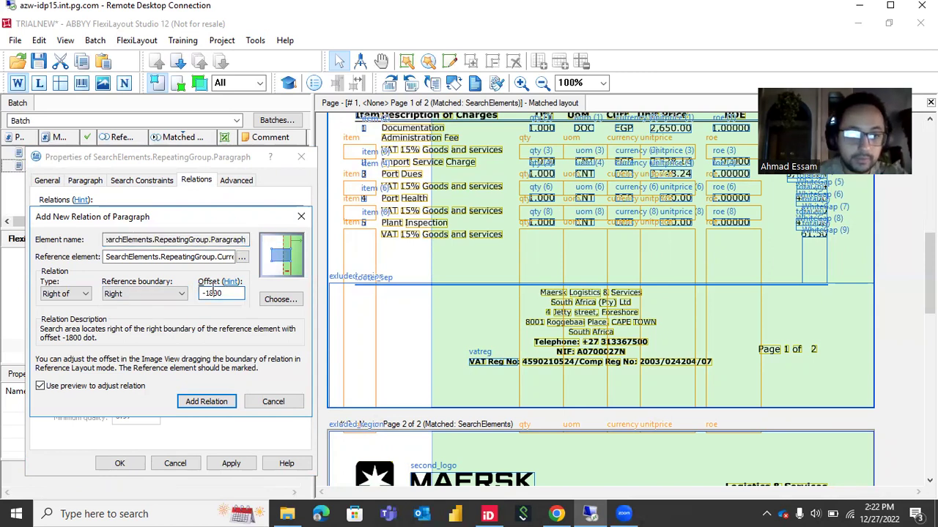
pyautogui.write('2000')
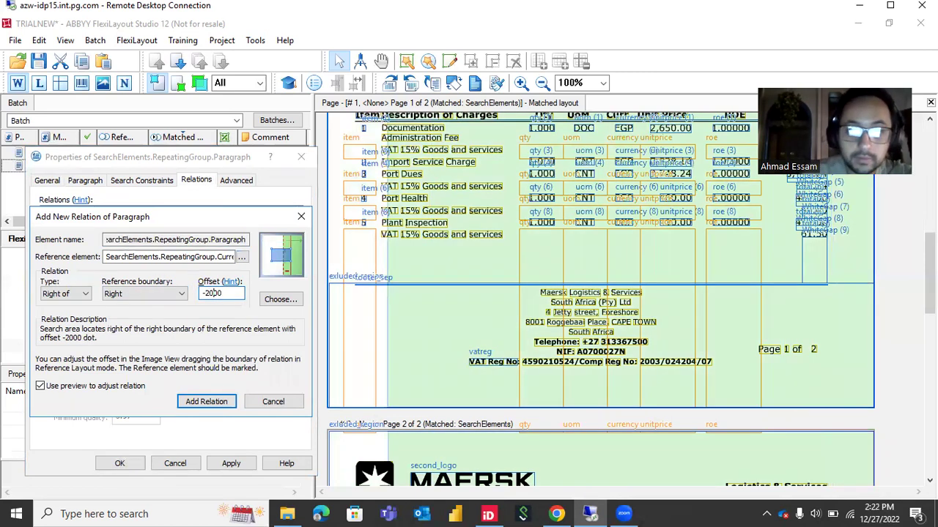
pyautogui.moveTo(211, 293); pyautogui.dragTo(219, 293)
pyautogui.write('1')
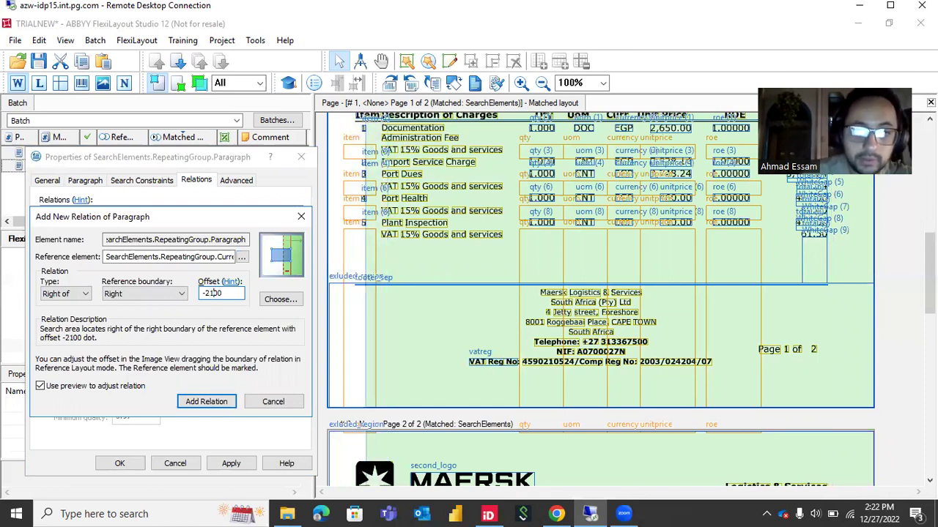
pyautogui.press('BackSpace')
pyautogui.write('0')
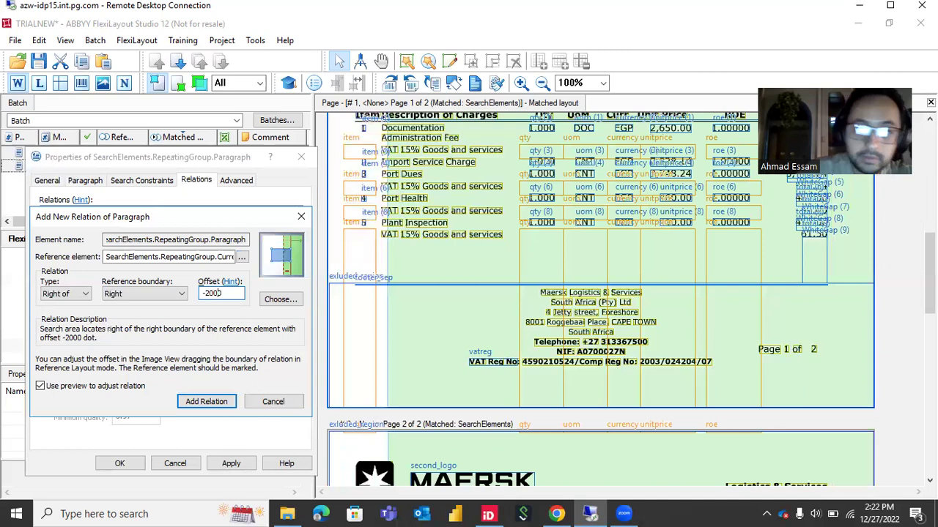
pyautogui.moveTo(211, 293); pyautogui.dragTo(217, 293)
pyautogui.write('7')
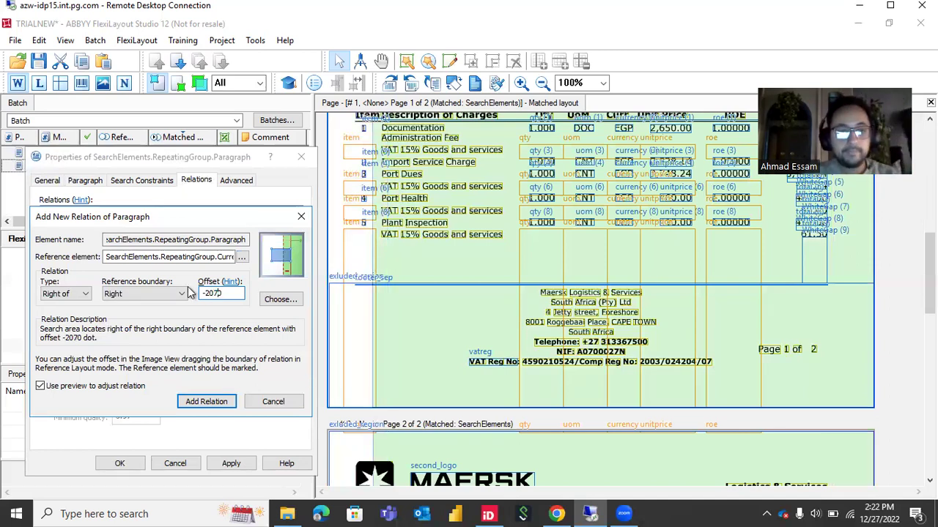
pyautogui.click(224, 407)
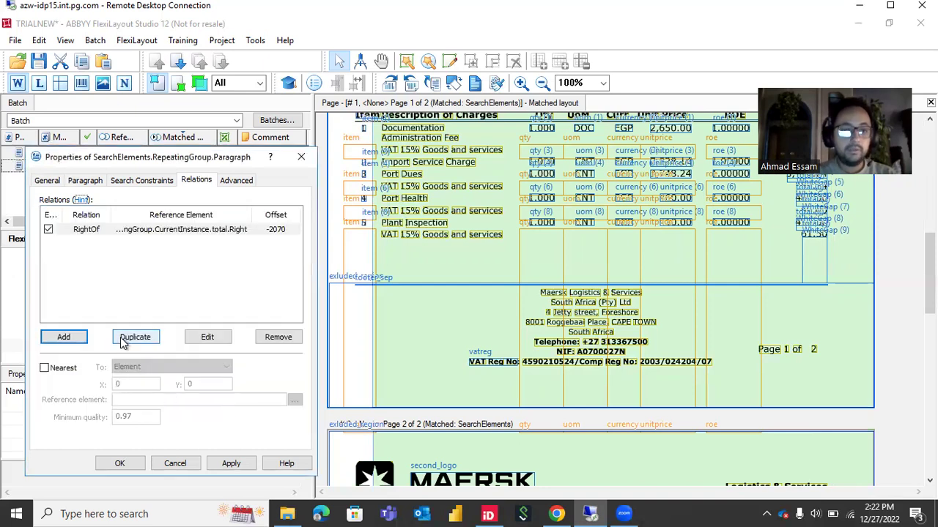
# - Duplicate the RightOf relation, change the copy's type to Left of and try an offset of 1800
pyautogui.click(123, 338)
pyautogui.click(197, 339)
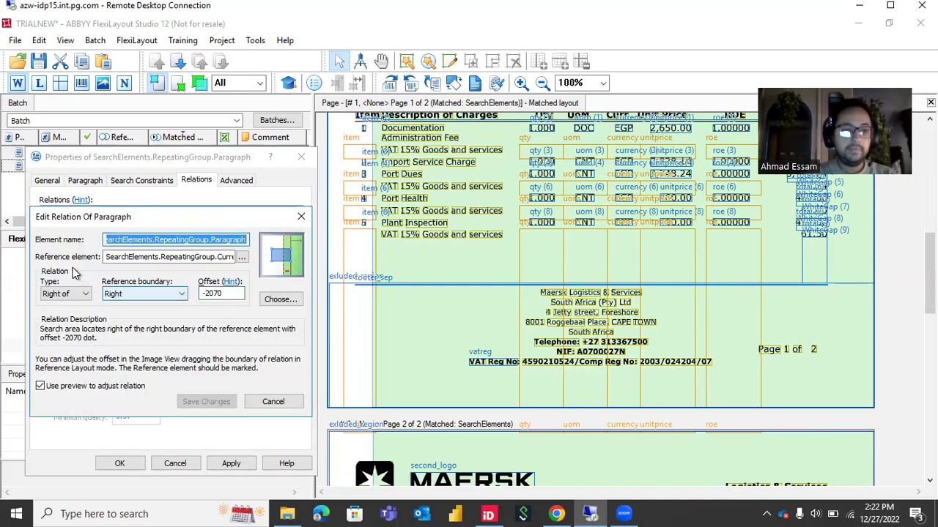
pyautogui.click(86, 297)
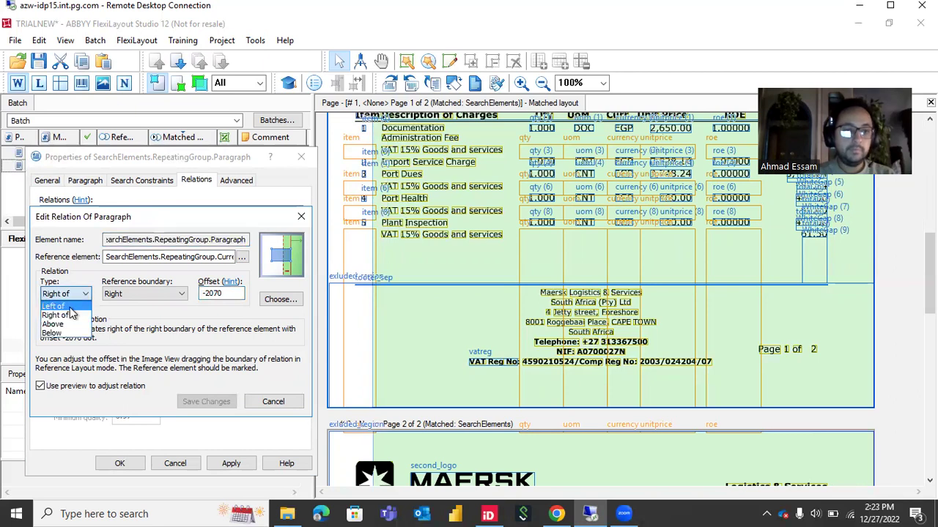
pyautogui.click(71, 308)
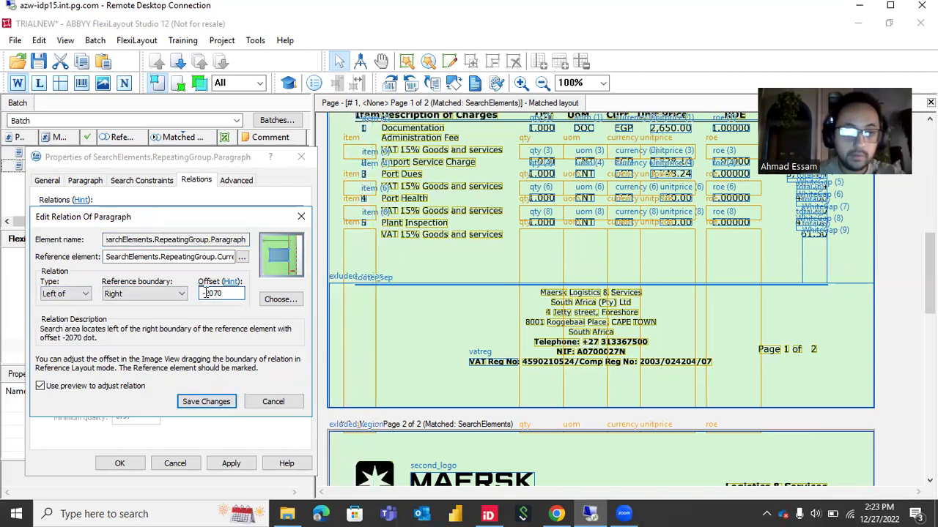
pyautogui.press('BackSpace')
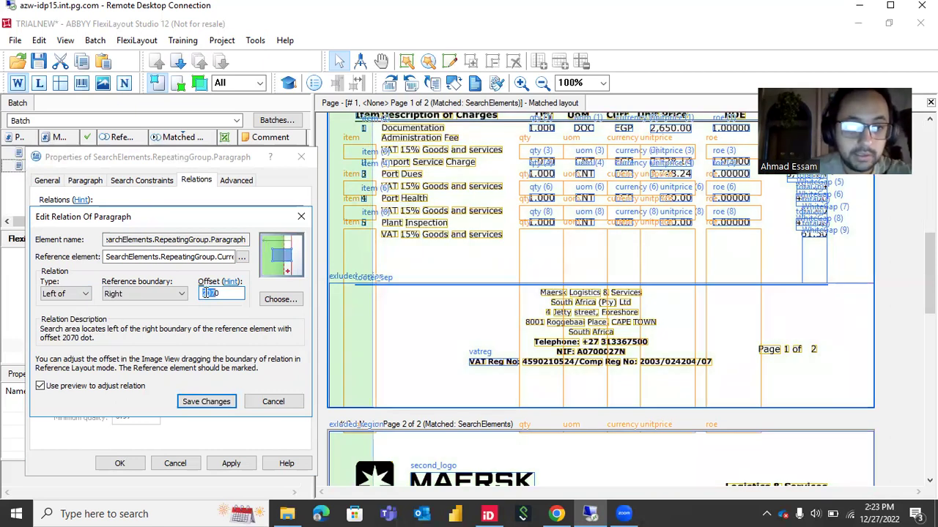
pyautogui.write('1800')
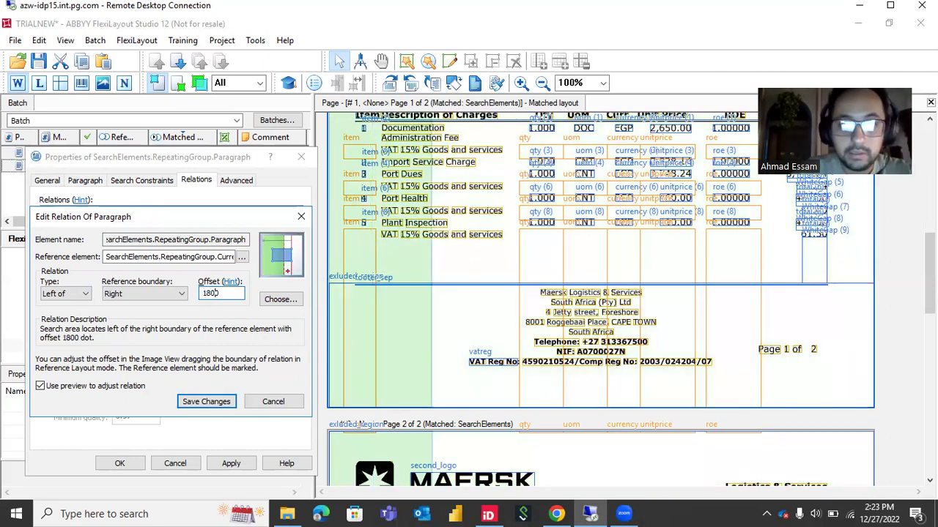
# - Set the Left of relation's offset to 1400 and save the relation
pyautogui.press('BackSpace')
pyautogui.press('BackSpace')
pyautogui.press('BackSpace')
pyautogui.write('0')
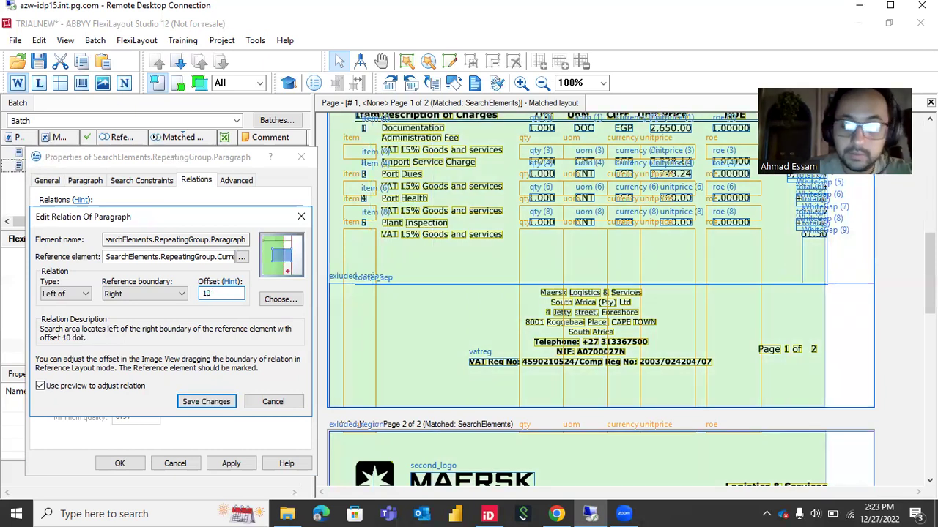
pyautogui.press('BackSpace')
pyautogui.write('40')
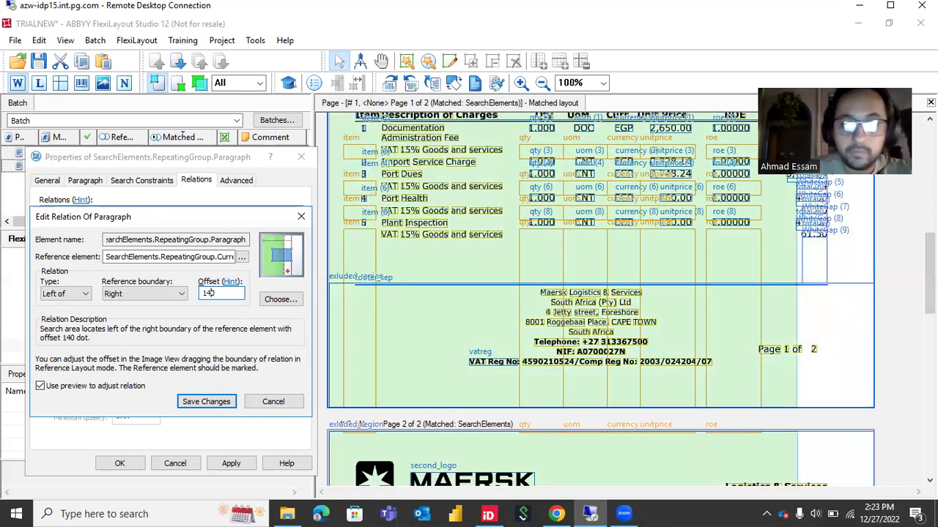
pyautogui.write('0')
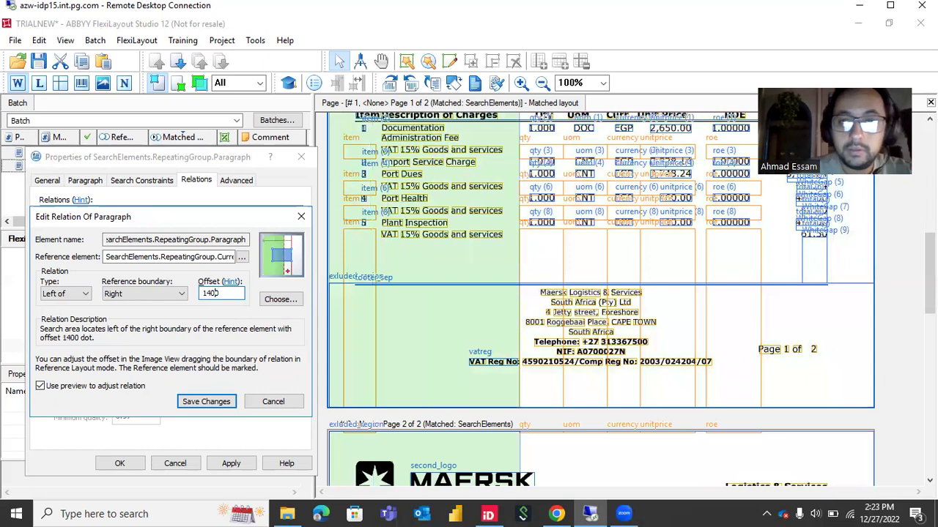
pyautogui.click(202, 402)
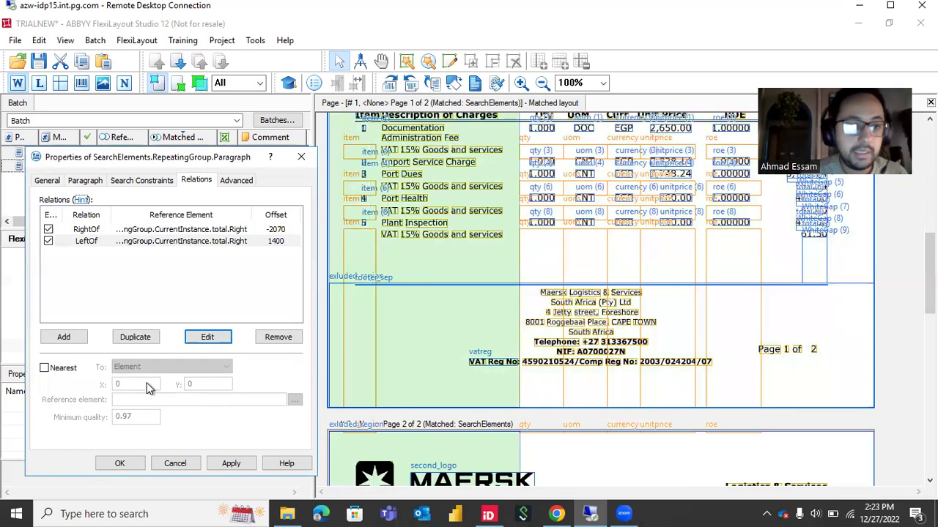
# - Duplicate the LeftOf relation, make the copy Below total's Top boundary with an offset of -5, and save it
pyautogui.click(135, 338)
pyautogui.click(204, 338)
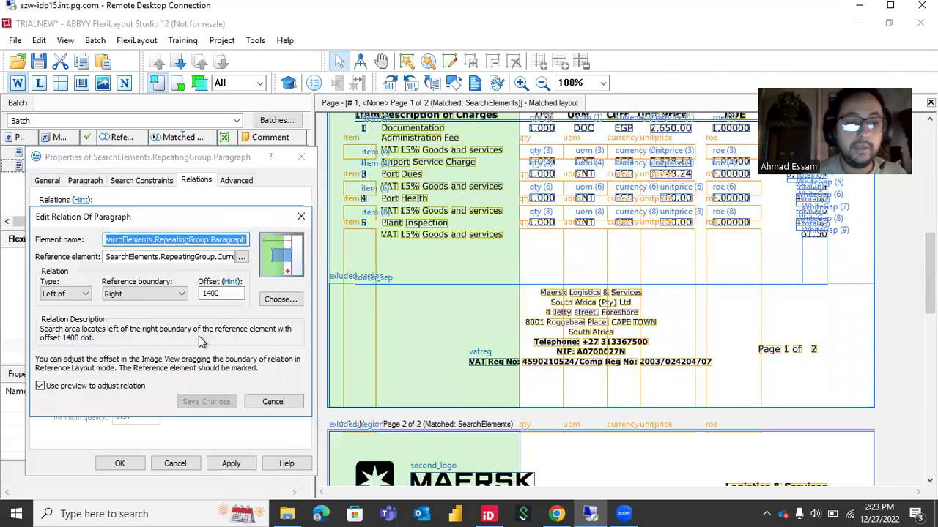
pyautogui.click(241, 257)
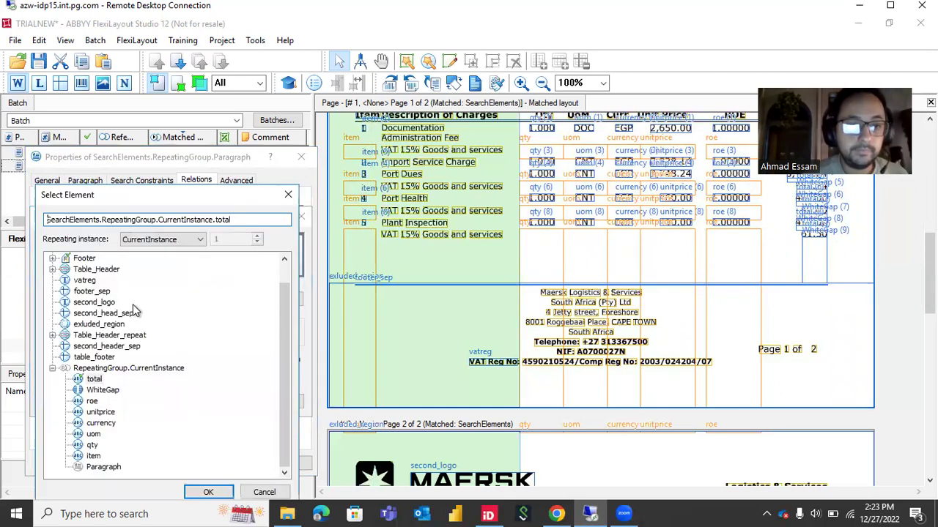
pyautogui.doubleClick(84, 379)
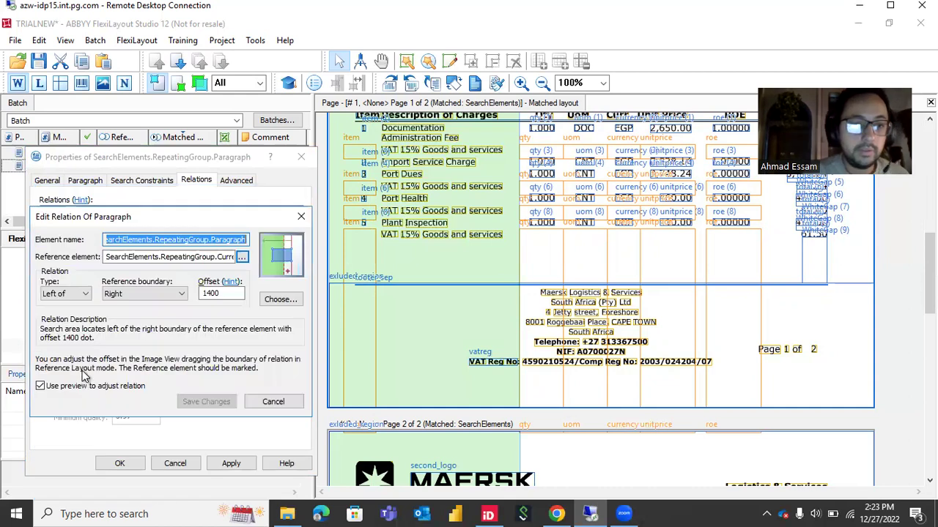
pyautogui.click(59, 295)
pyautogui.click(63, 334)
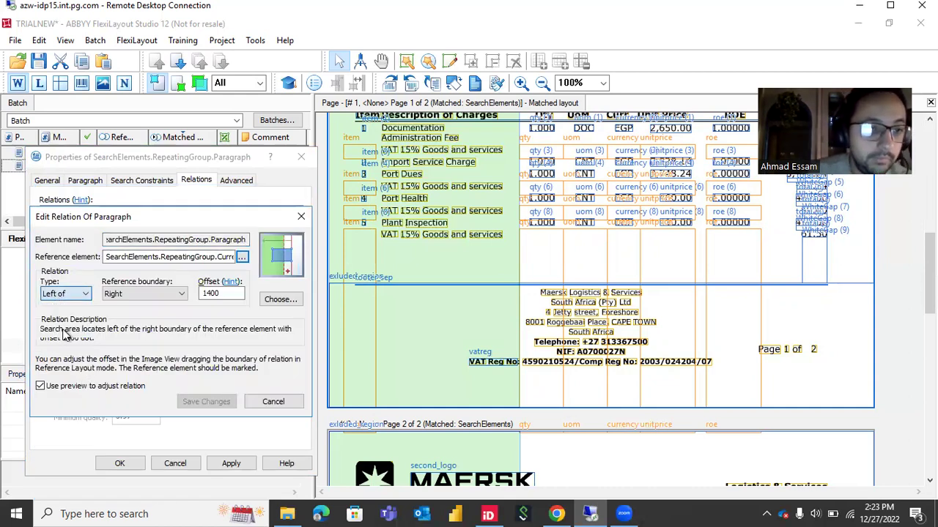
pyautogui.click(137, 294)
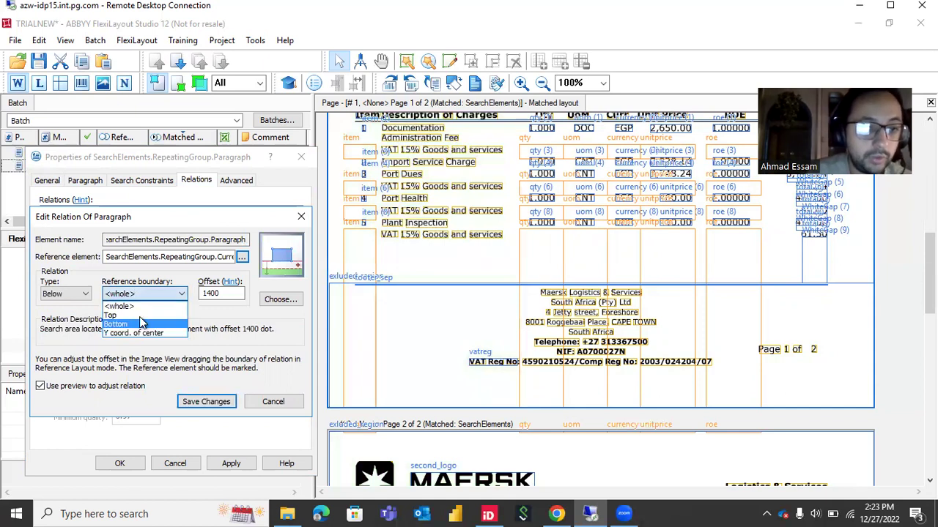
pyautogui.click(140, 317)
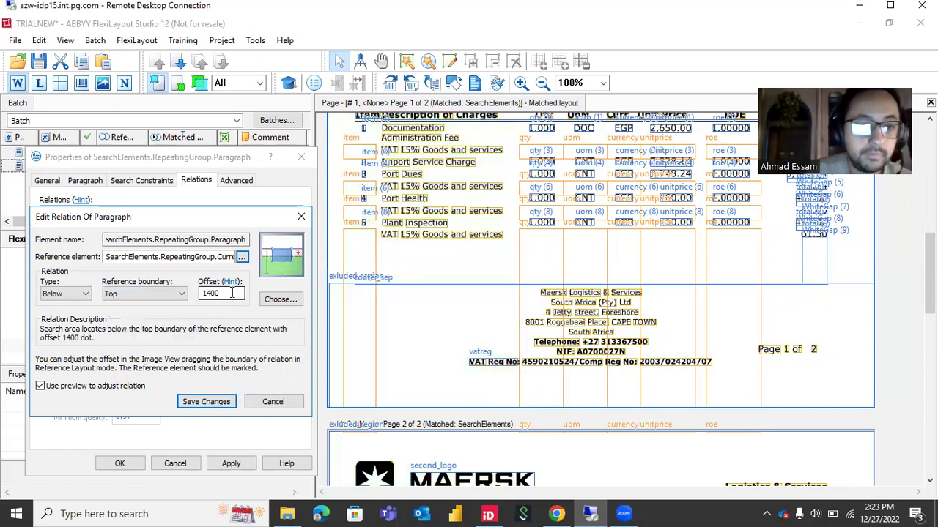
pyautogui.write('-5')
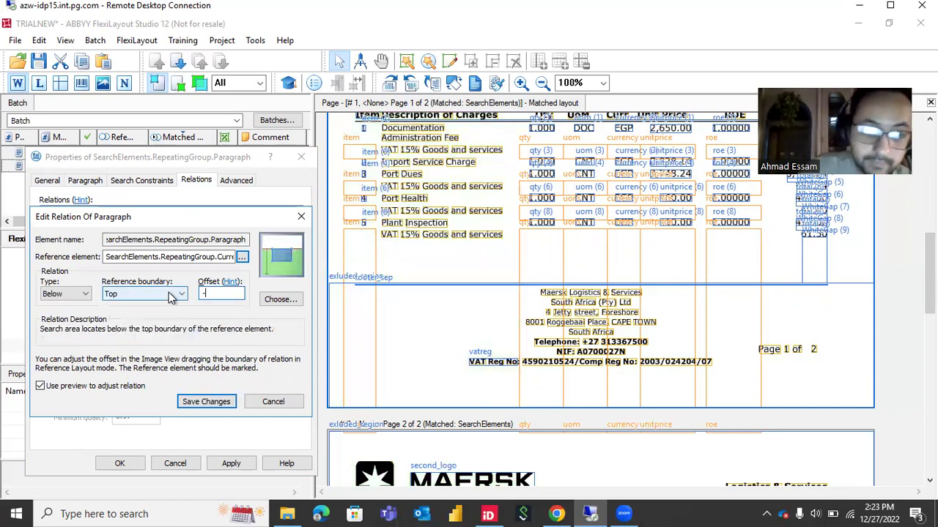
pyautogui.click(208, 400)
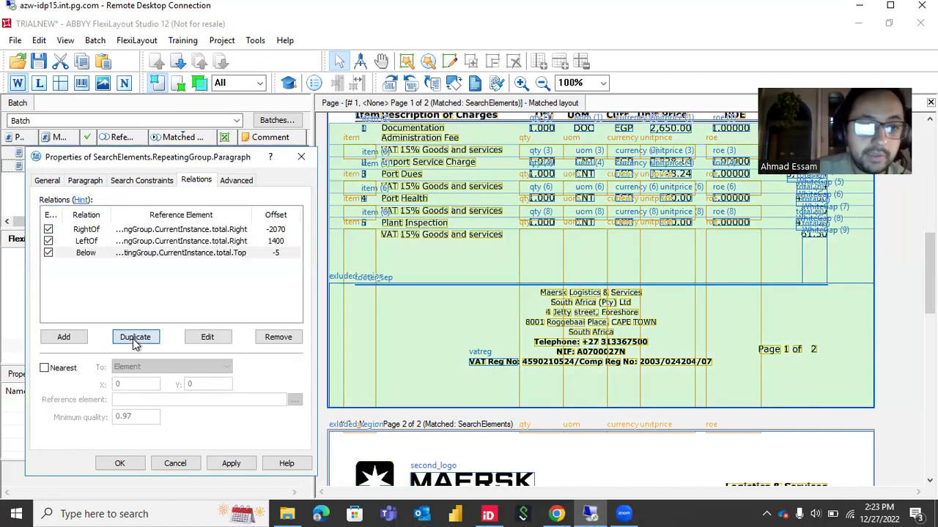
# - Duplicate the Below relation, make the copy Above the Bottom boundary of the current instance's WhiteGap, and save it
pyautogui.click(139, 339)
pyautogui.click(198, 337)
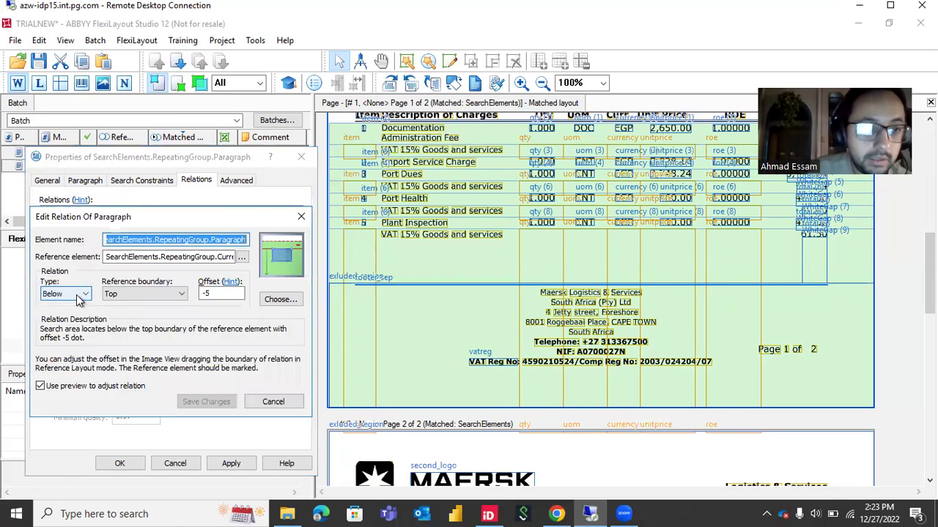
pyautogui.click(73, 293)
pyautogui.click(53, 323)
pyautogui.click(131, 296)
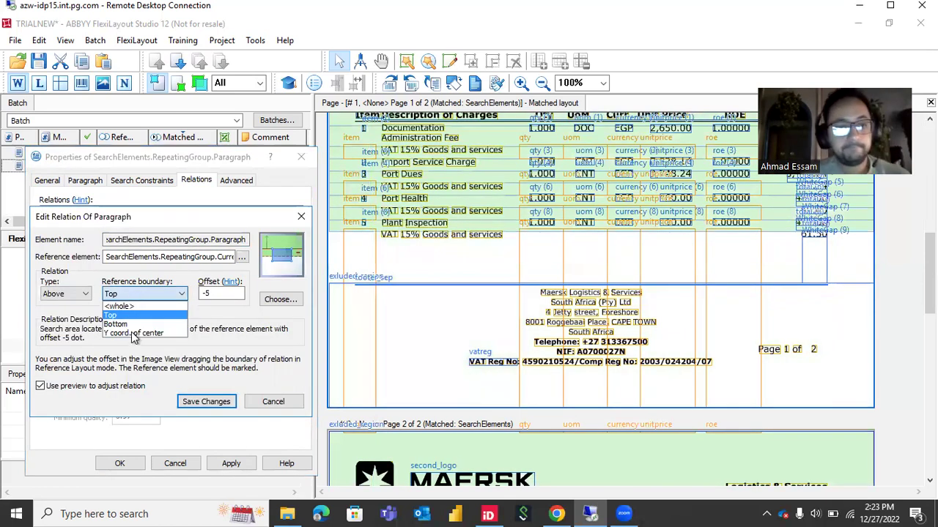
pyautogui.click(132, 315)
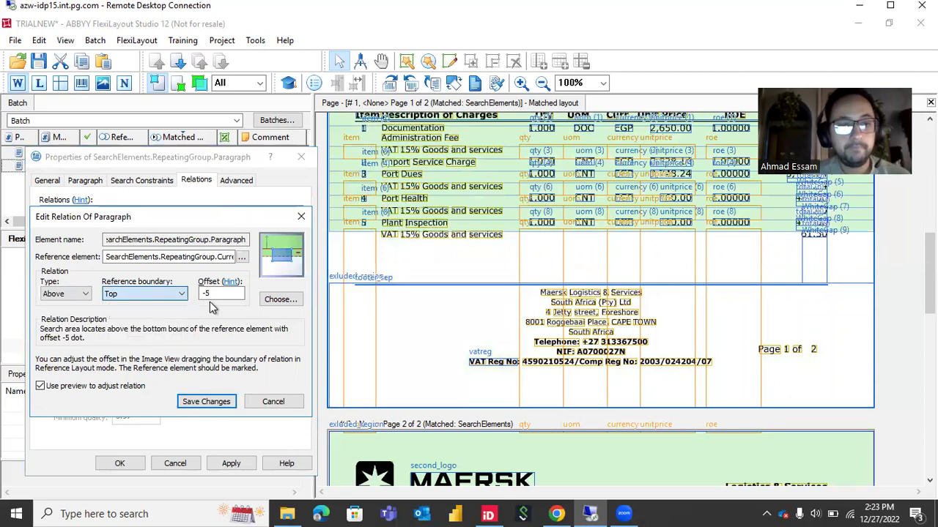
pyautogui.click(272, 279)
pyautogui.click(90, 390)
pyautogui.doubleClick(90, 390)
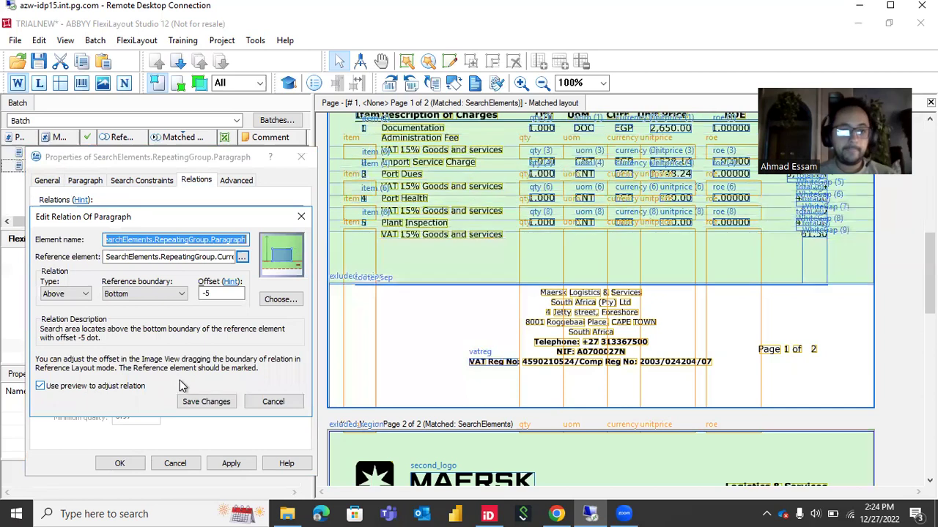
pyautogui.click(206, 401)
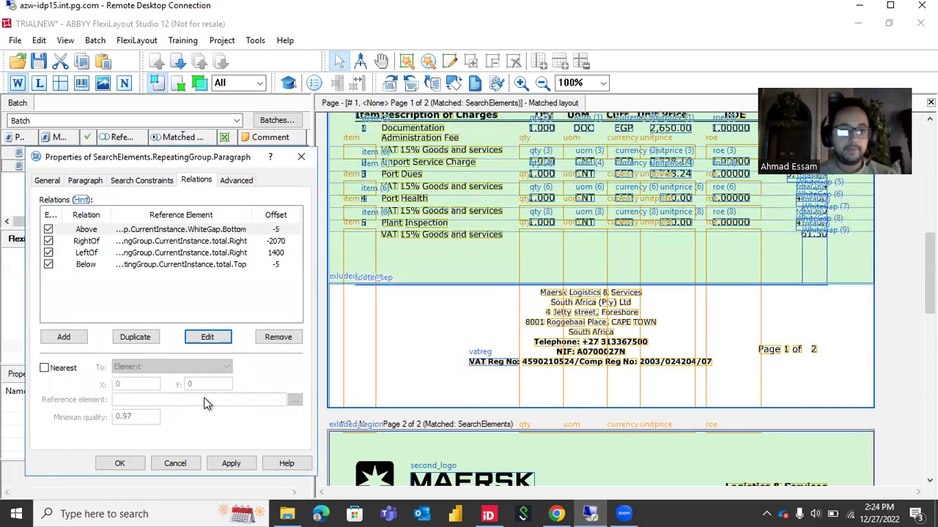
# - Enable the description paragraph's Nearest to Element option and try the current instance's WhiteGap as its reference element
pyautogui.click(60, 370)
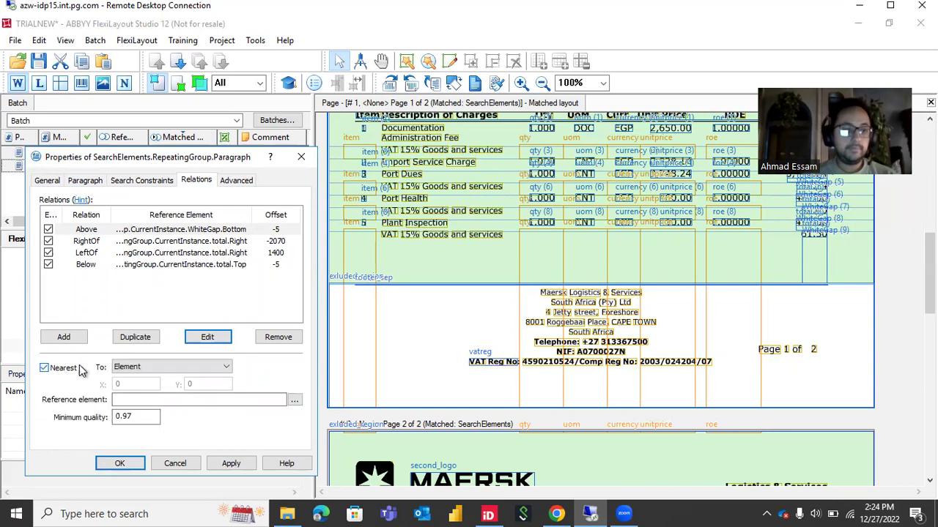
pyautogui.click(294, 402)
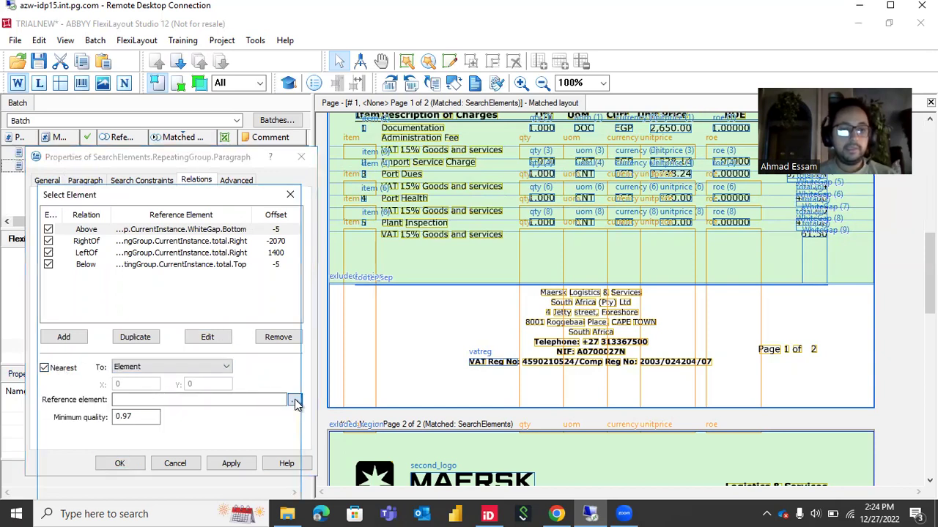
pyautogui.scroll(1, 156, 331)
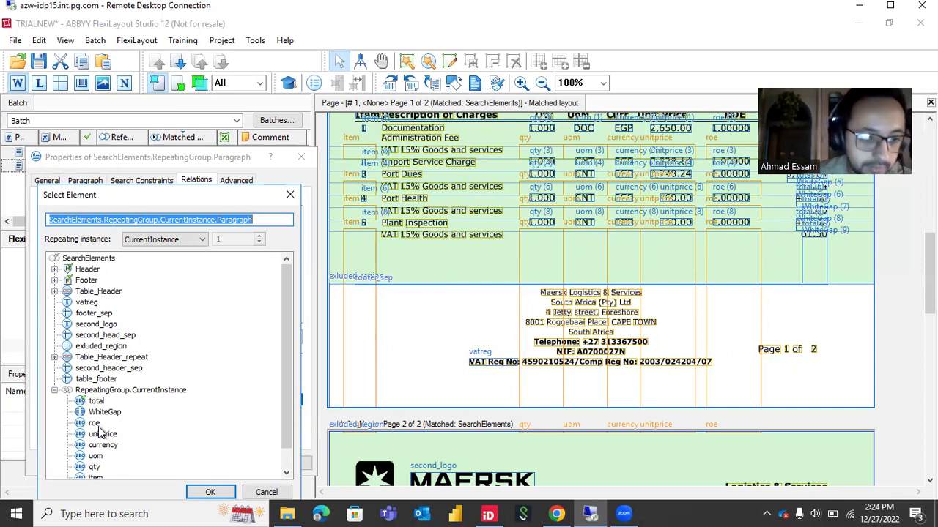
pyautogui.scroll(-1, 100, 432)
pyautogui.click(94, 392)
pyautogui.doubleClick(93, 392)
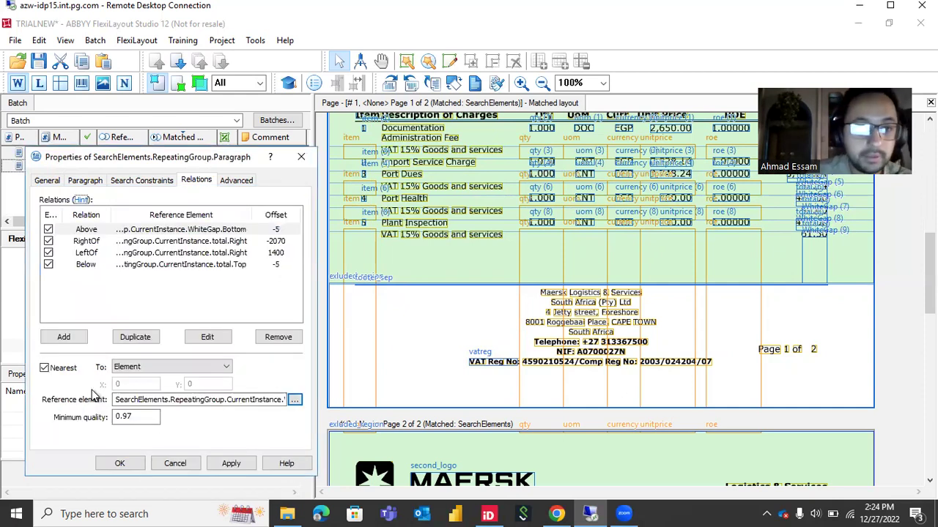
# - Change the Nearest reference element to the Header's Tax_invoice and save the paragraph's properties
pyautogui.click(295, 399)
pyautogui.scroll(1, 53, 277)
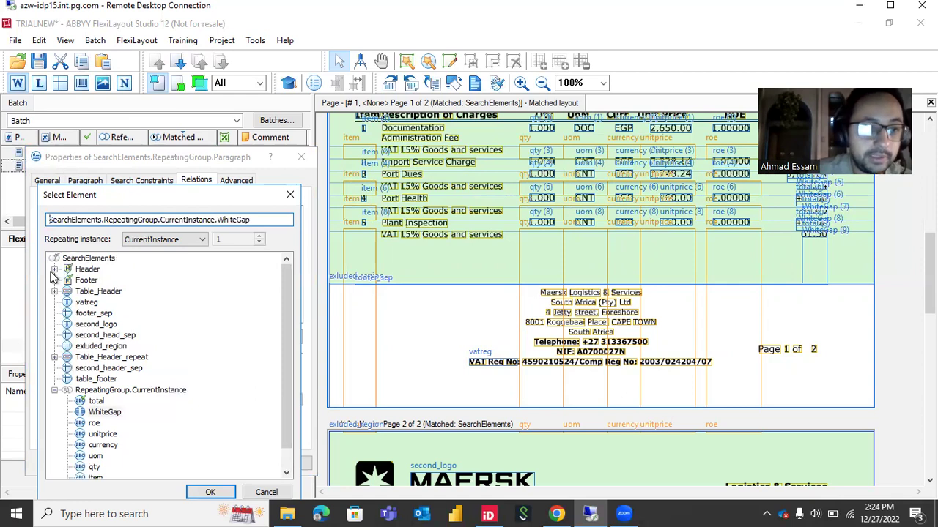
pyautogui.click(54, 268)
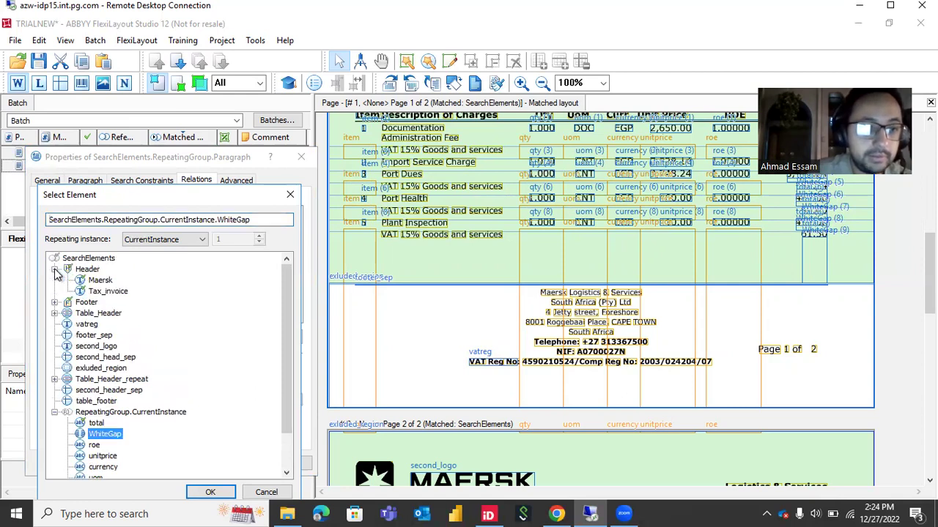
pyautogui.click(103, 291)
pyautogui.doubleClick(101, 291)
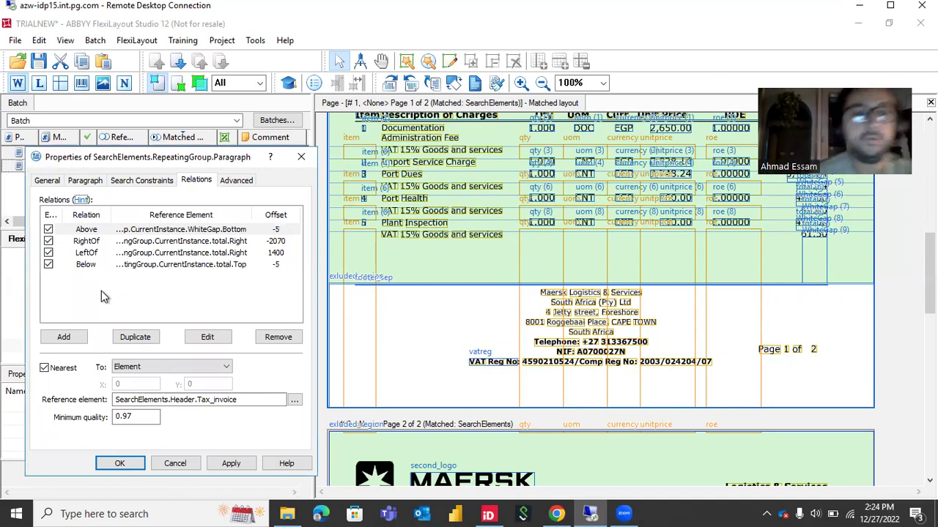
pyautogui.click(121, 464)
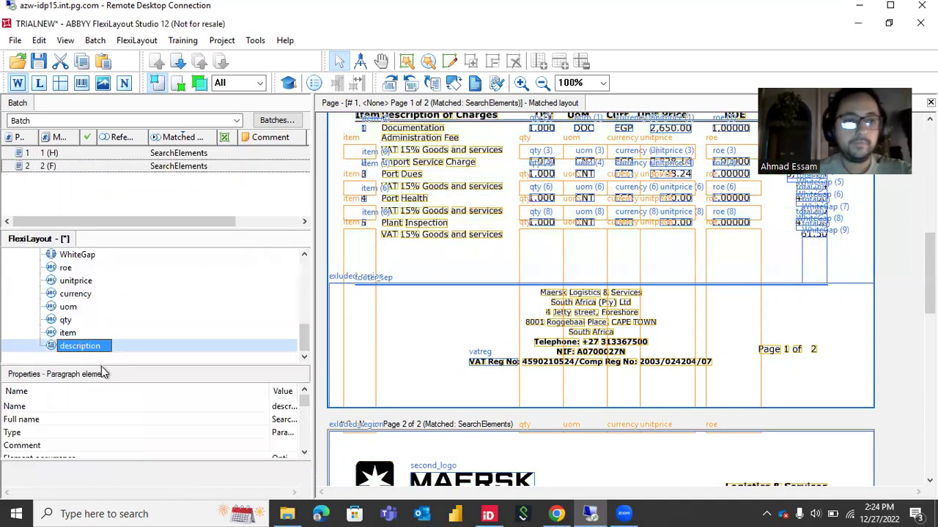
# - Match the FlexiLayout on both pages and examine the description element's detected regions across the table rows
pyautogui.press('F5')
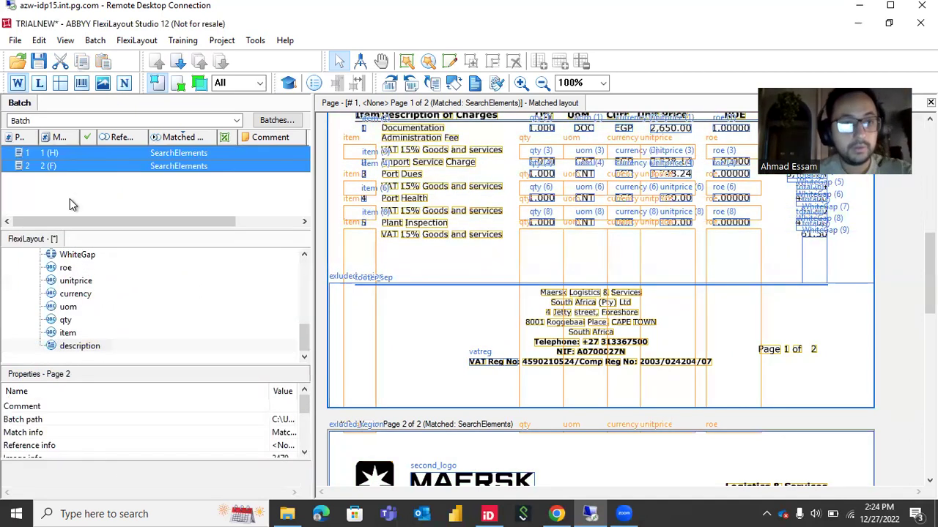
pyautogui.click(46, 333)
pyautogui.click(65, 346)
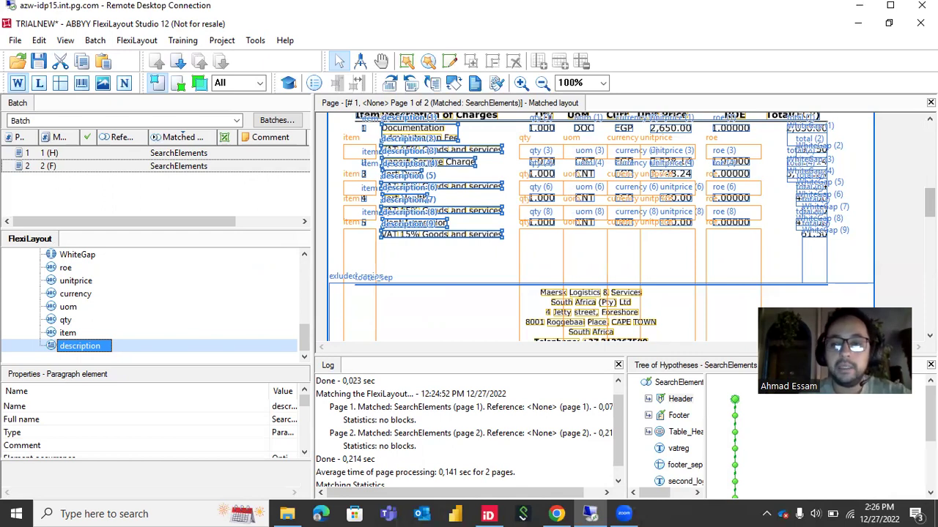
pyautogui.scroll(-10, 601, 227)
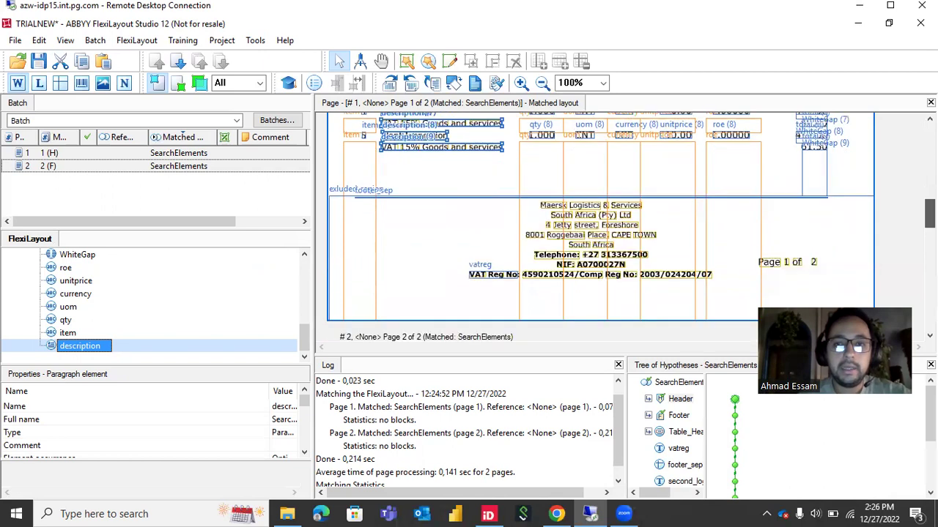
pyautogui.scroll(-2, 600, 227)
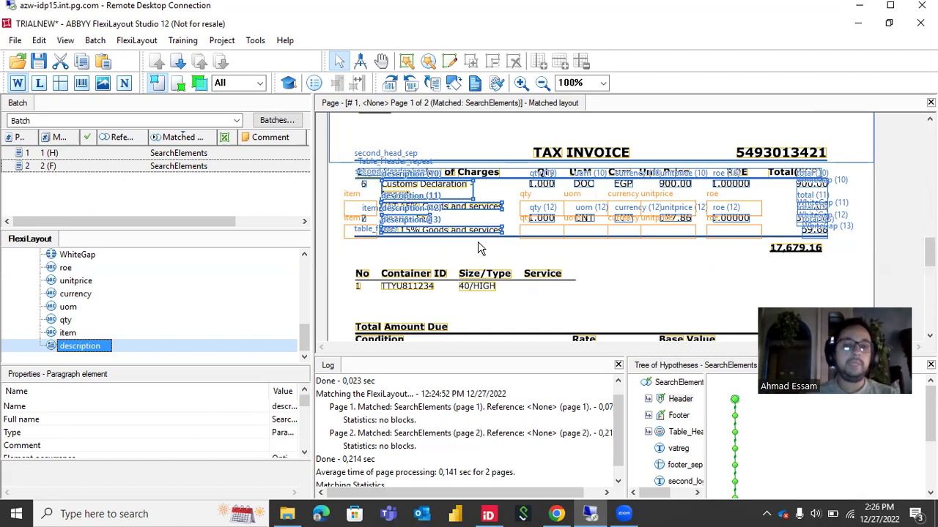
pyautogui.scroll(8, 477, 248)
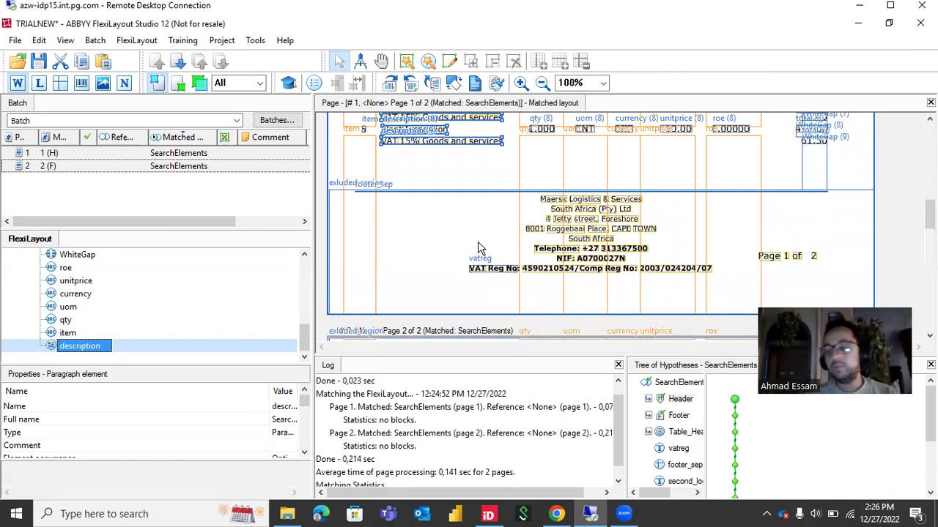
pyautogui.scroll(-3, 478, 248)
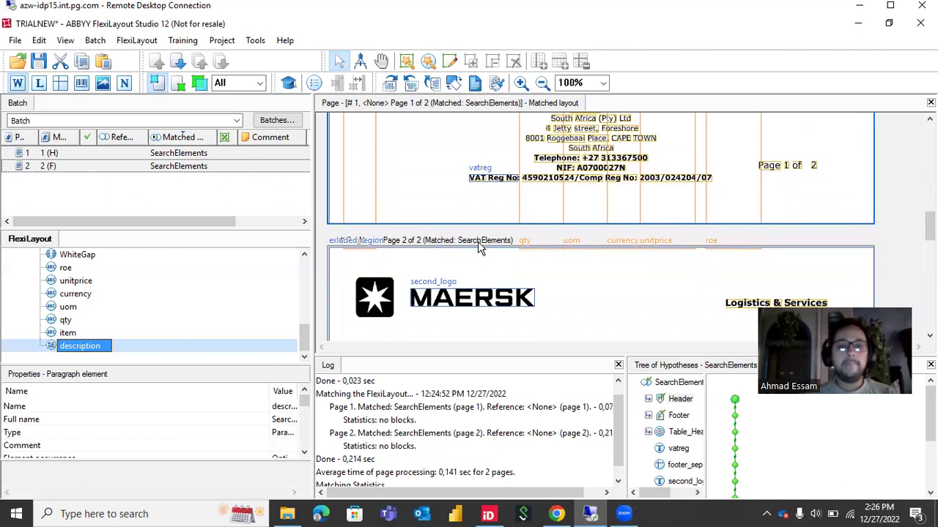
pyautogui.scroll(3, 477, 248)
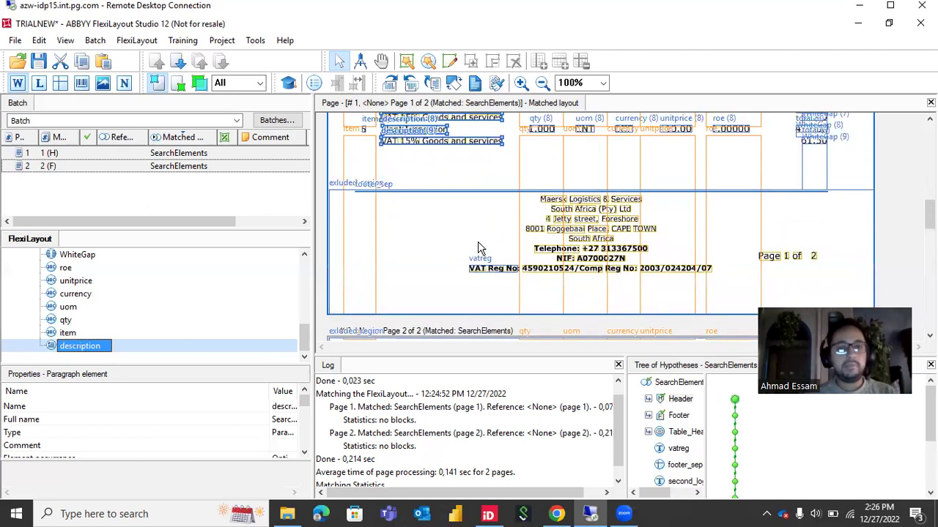
pyautogui.scroll(2, 478, 248)
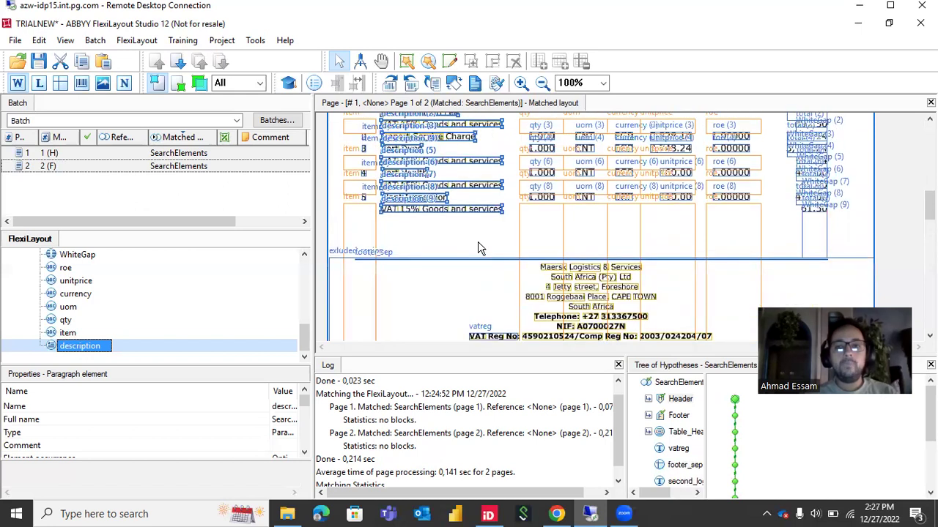